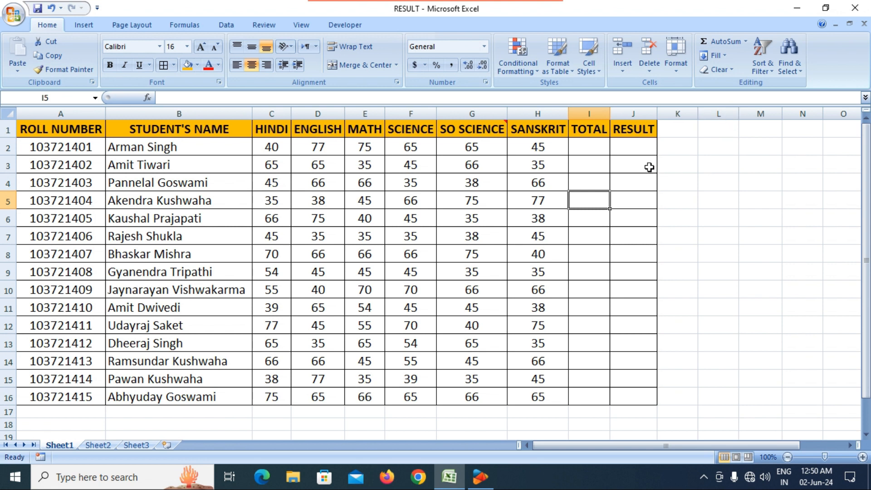
Examine the result sheet's column headers, the empty TOTAL and RESULT cells, and the functions offered by AutoSum.
left_click(635, 172)
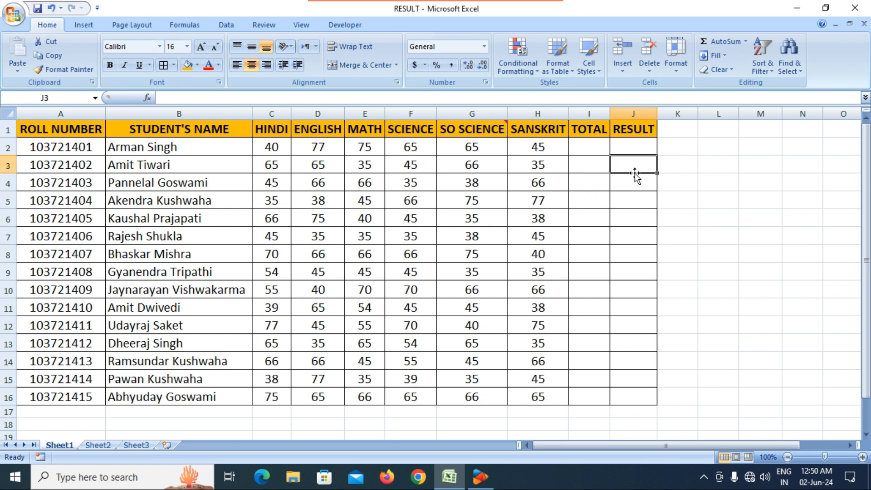
left_click(594, 150)
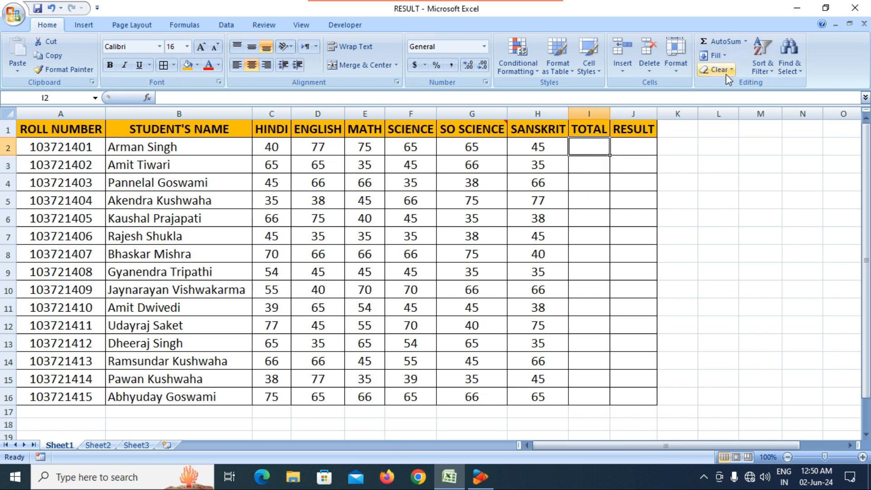
left_click(746, 42)
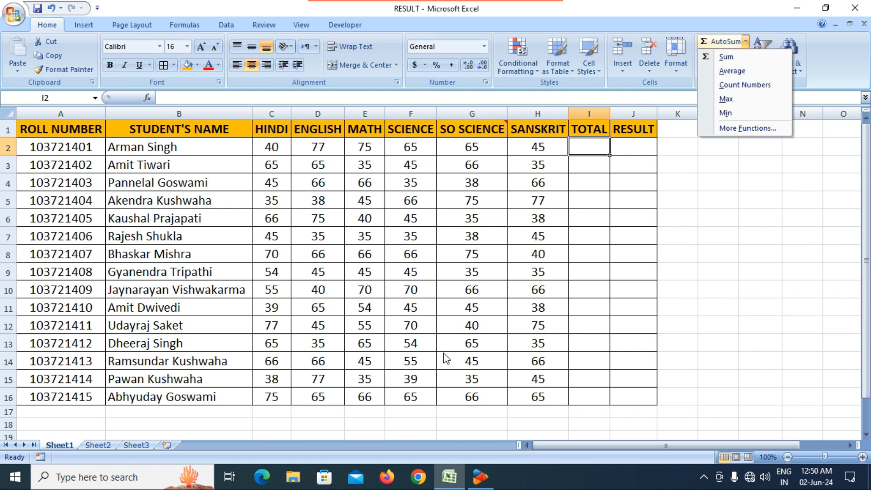
left_click(440, 313)
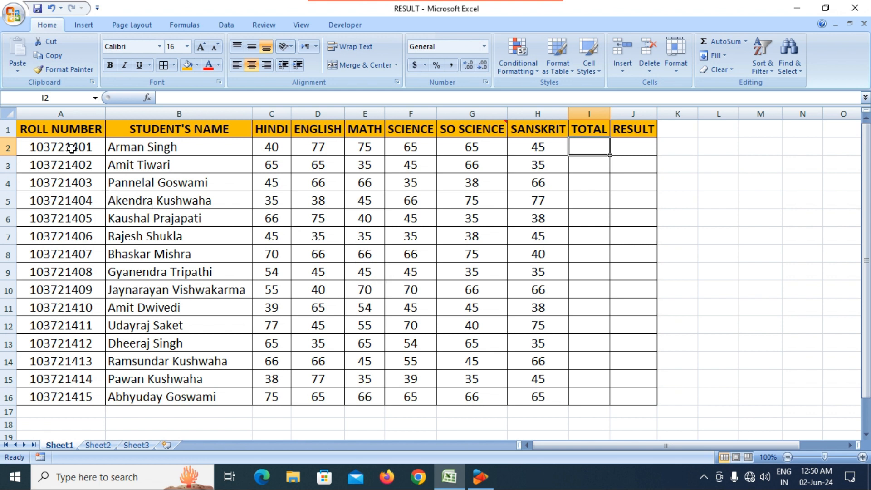
left_click(81, 132)
left_click(227, 129)
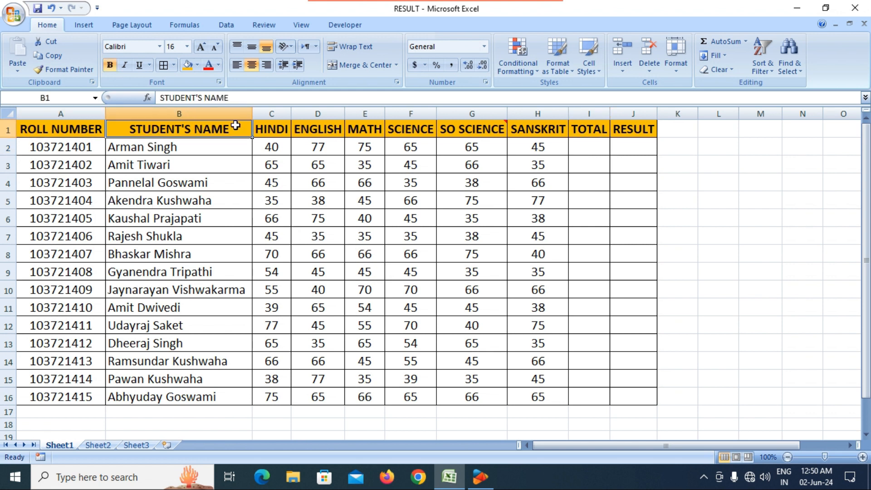
left_click(281, 129)
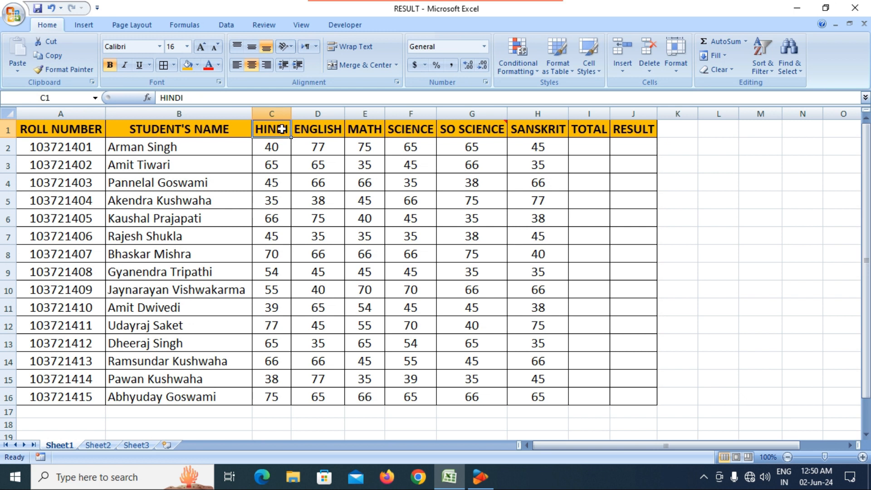
left_click(492, 132)
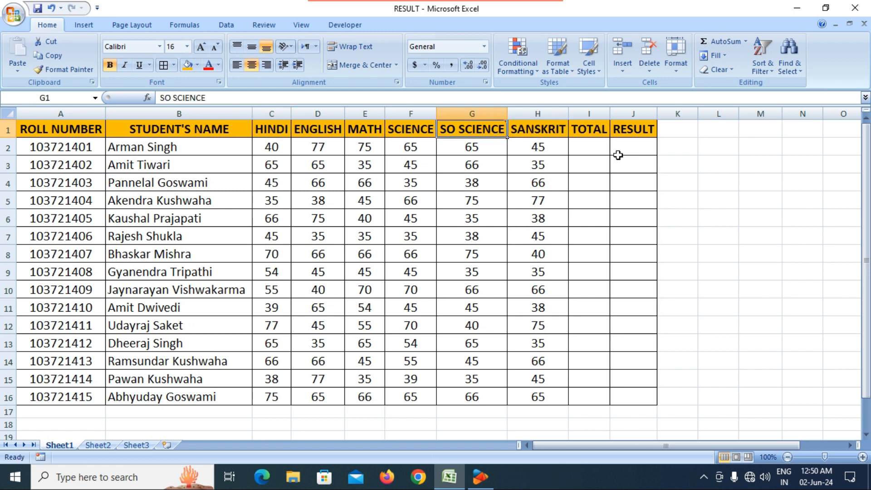
left_click(590, 148)
left_click(630, 144)
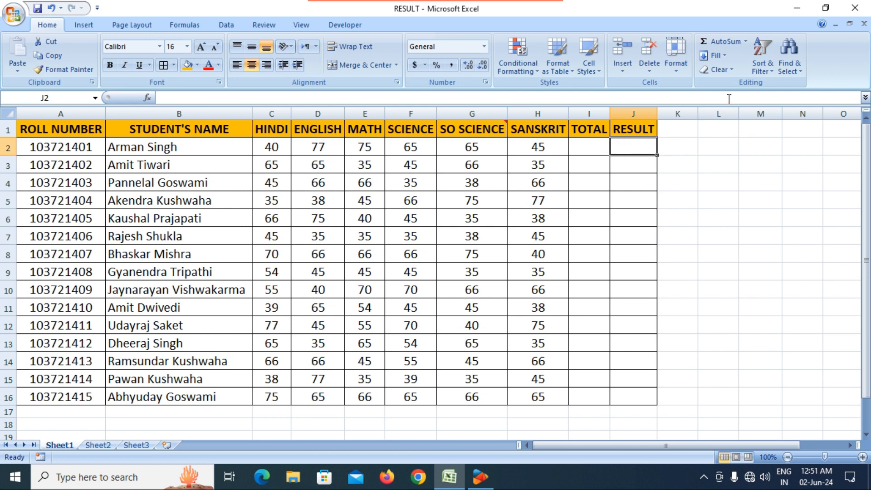
left_click(745, 42)
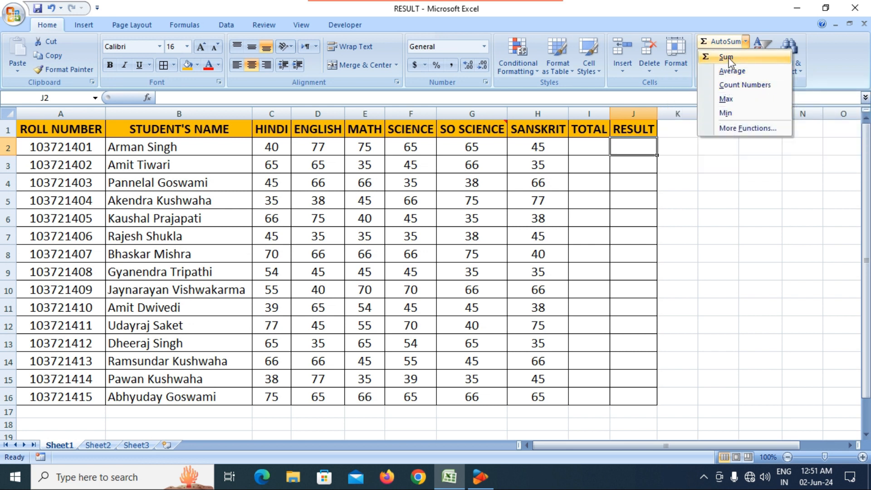
left_click(630, 178)
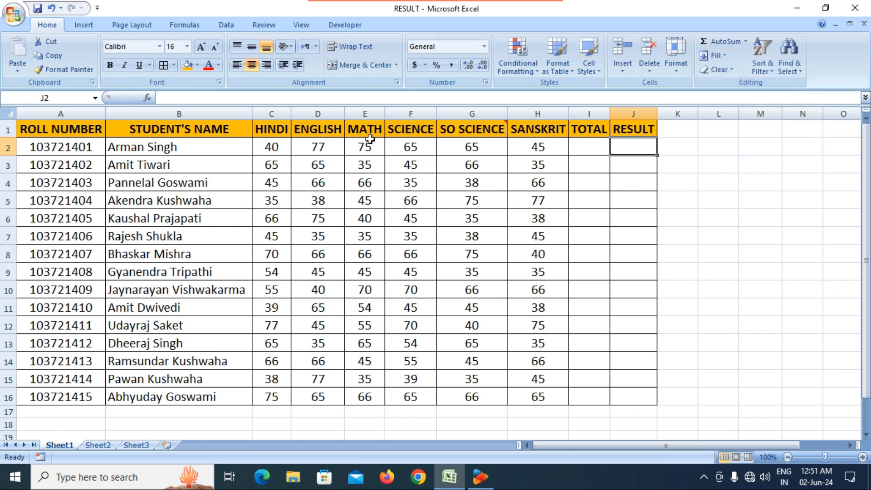
Look through the first student's marks in row 2, from HINDI to SANSKRIT.
left_click(265, 149)
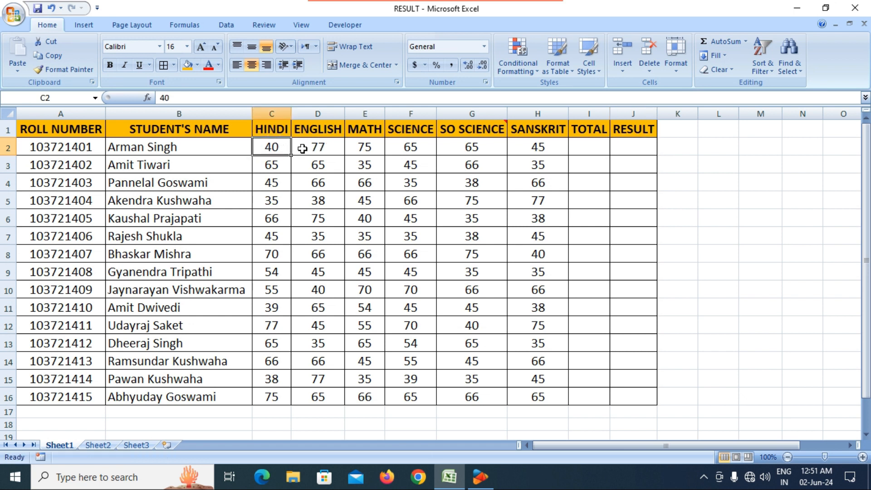
left_click(317, 147)
left_click(370, 147)
left_click(399, 147)
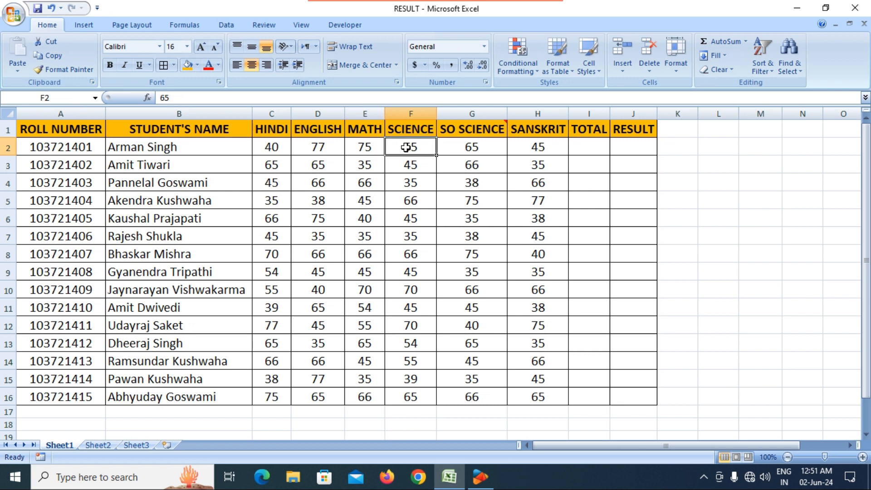
left_click(456, 150)
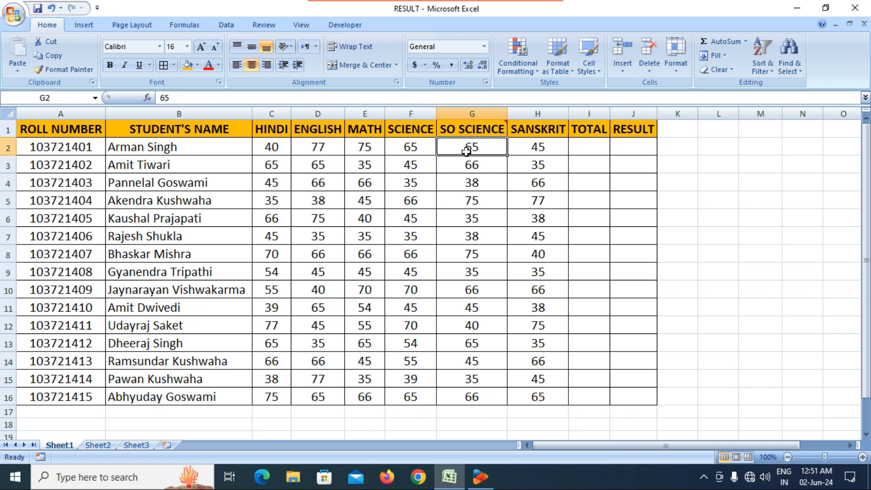
left_click(536, 147)
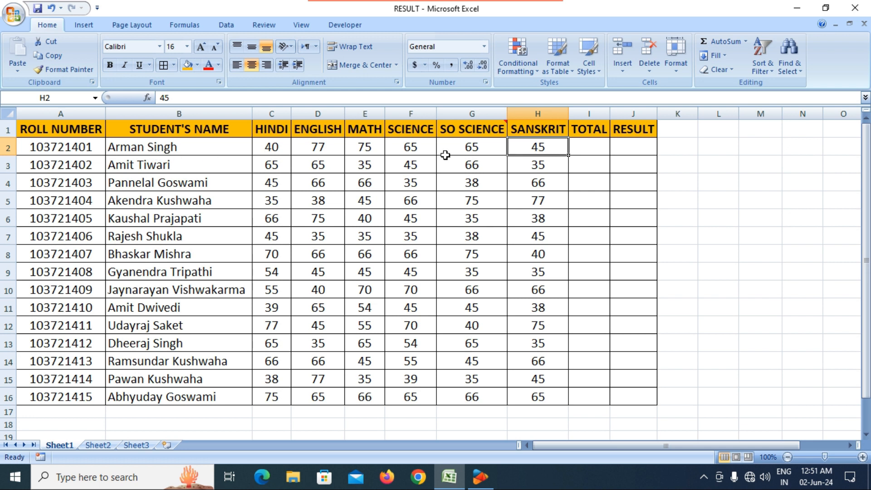
Total the first student's marks in cell I2 using the AutoSum Sum function over C2:H2.
left_click(591, 151)
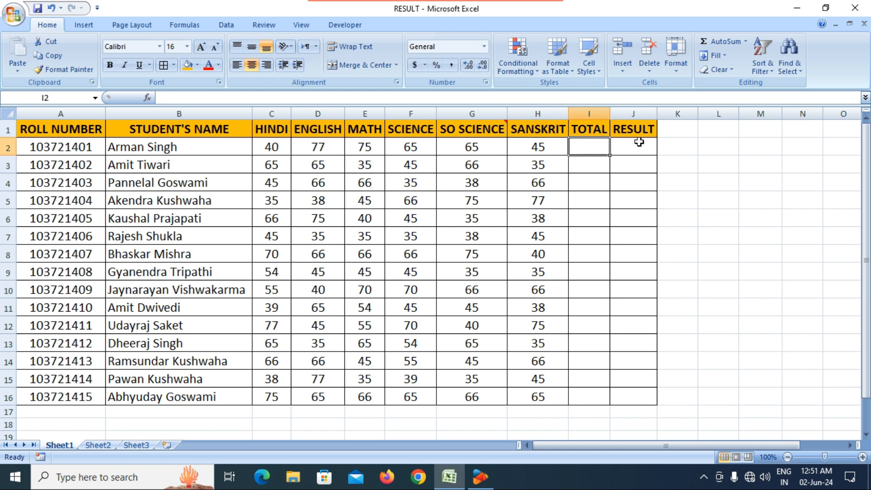
left_click(746, 42)
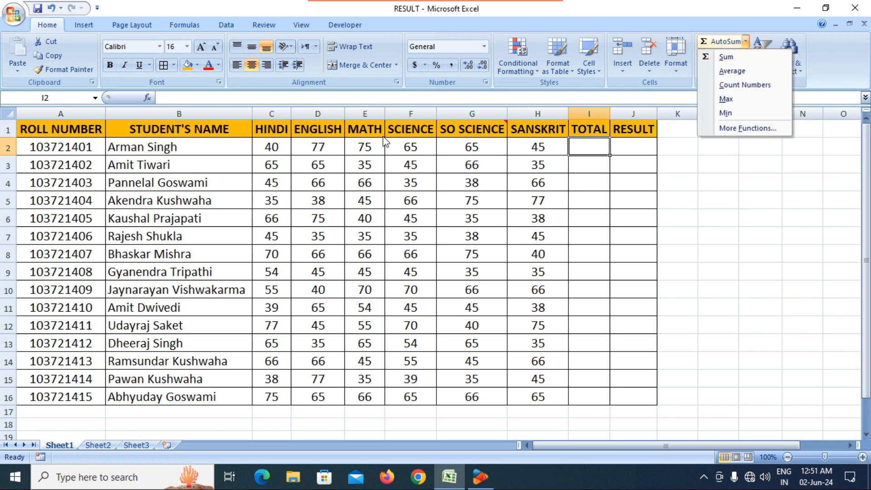
left_click(592, 173)
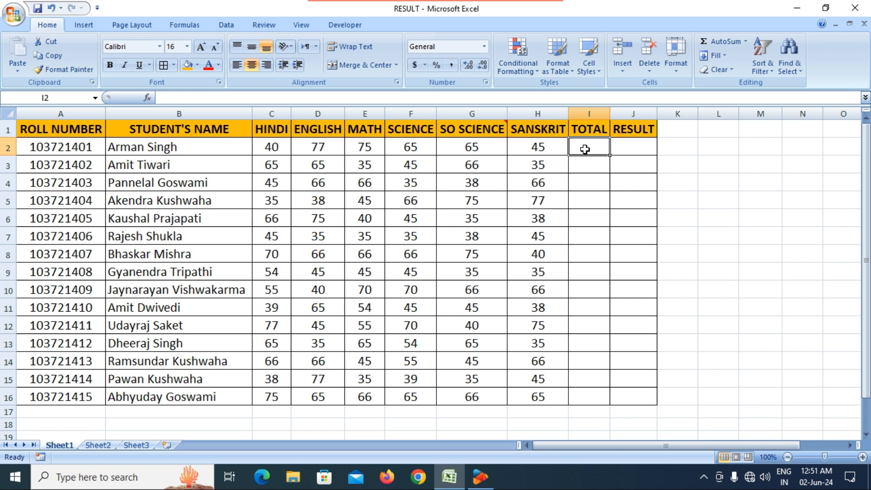
left_click(745, 42)
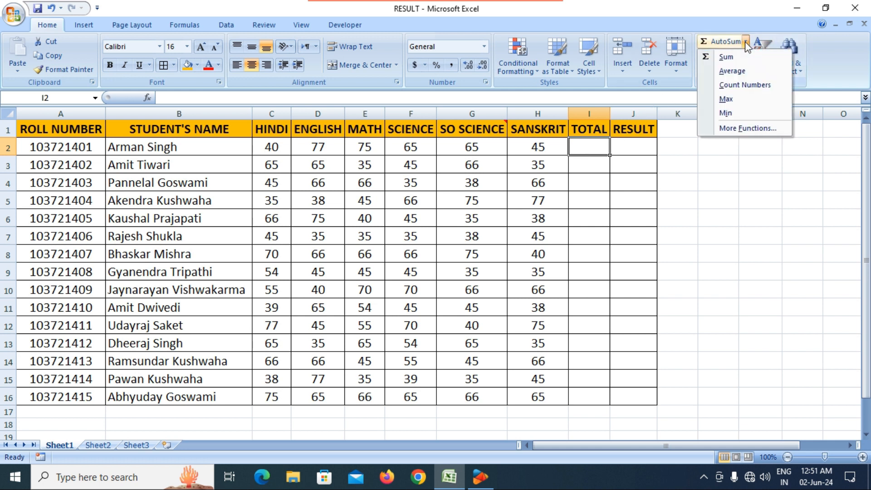
left_click(726, 58)
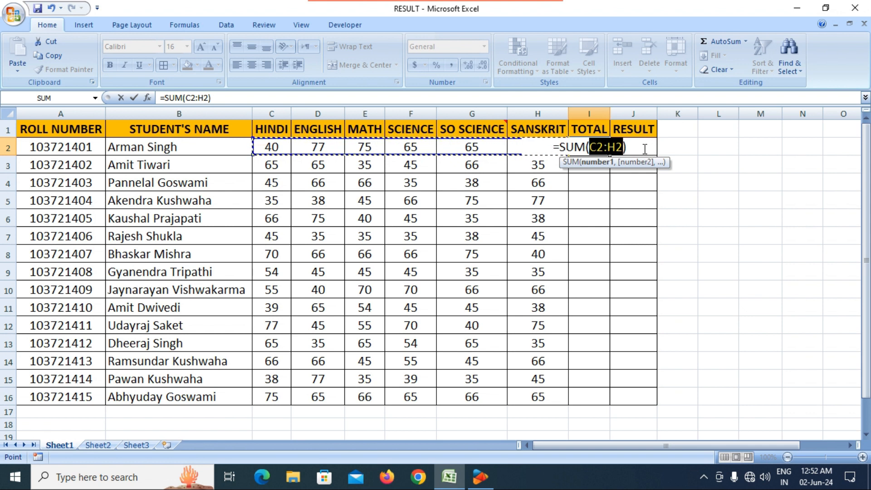
key("Return")
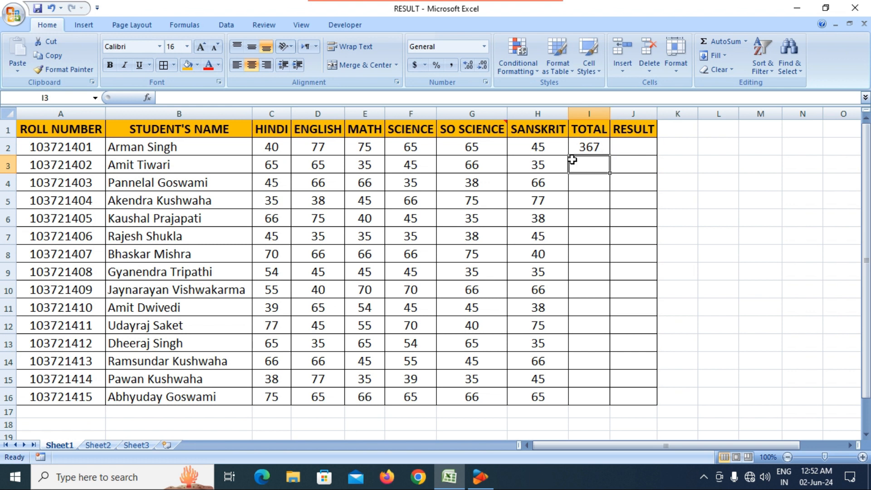
left_click(590, 145)
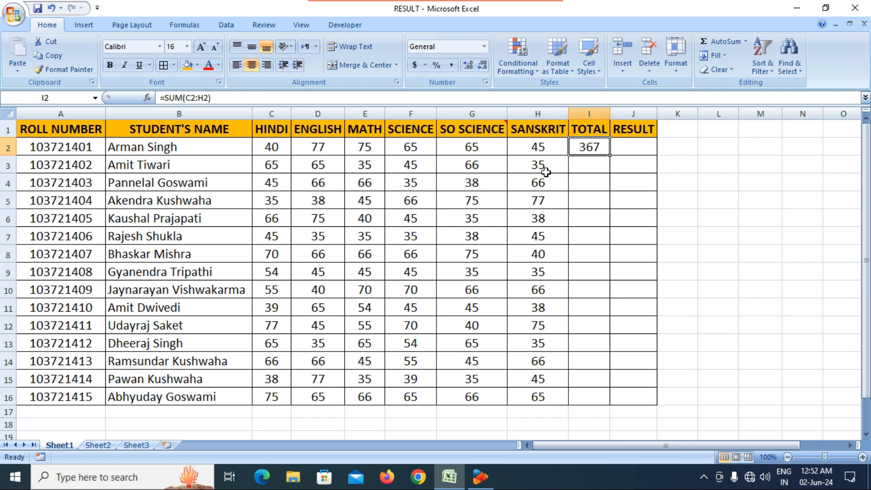
left_click(746, 43)
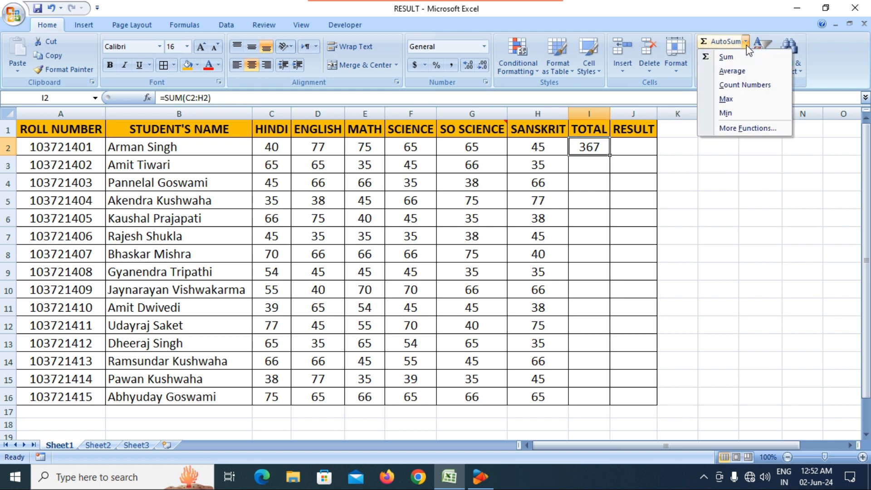
left_click(596, 171)
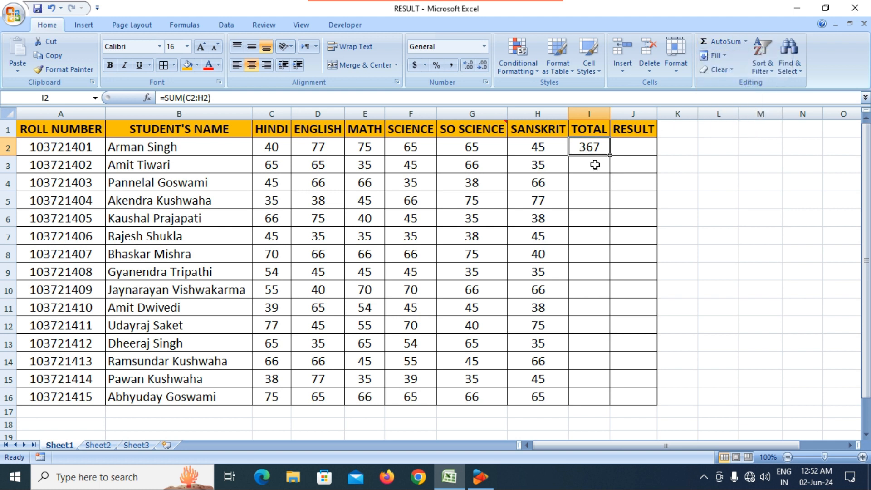
Enter the formula =sum(c3:h3) in cell I3 to total the second student's marks.
left_click(590, 166)
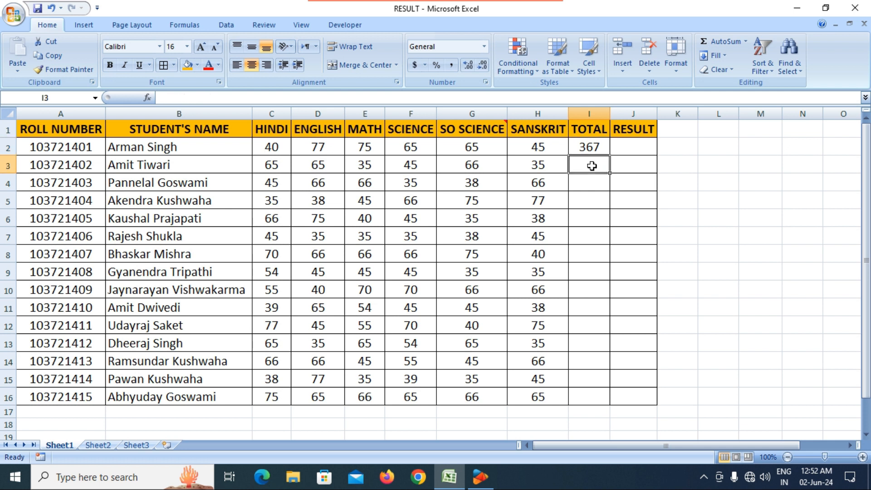
type("=")
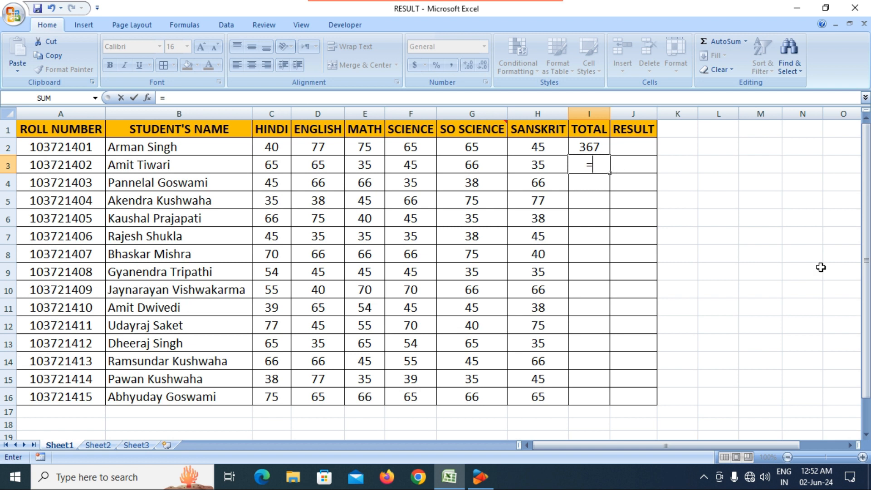
type("sum")
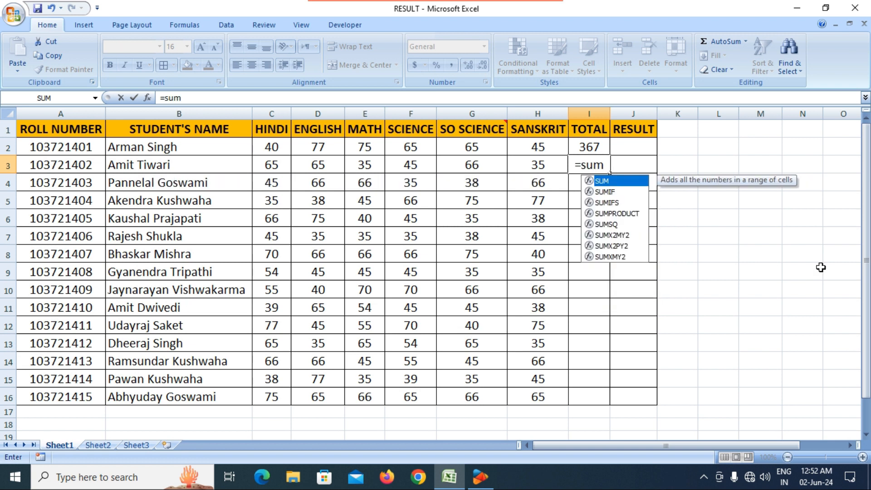
type("(")
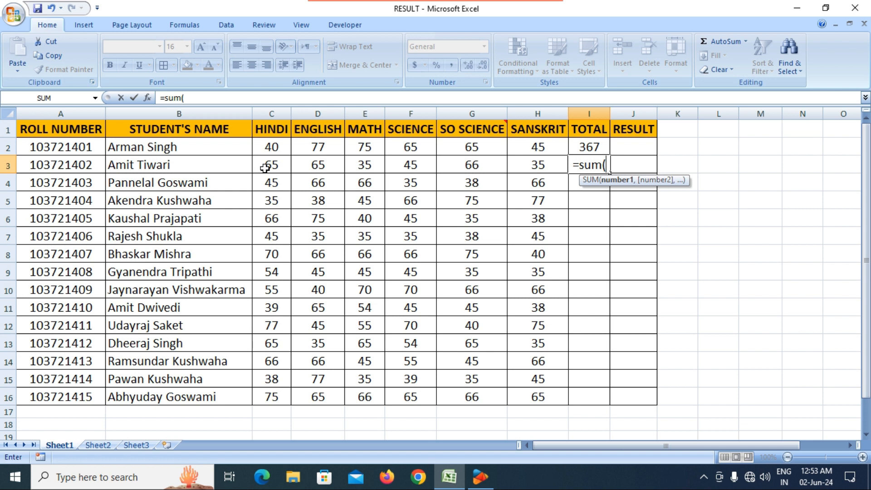
type("c3")
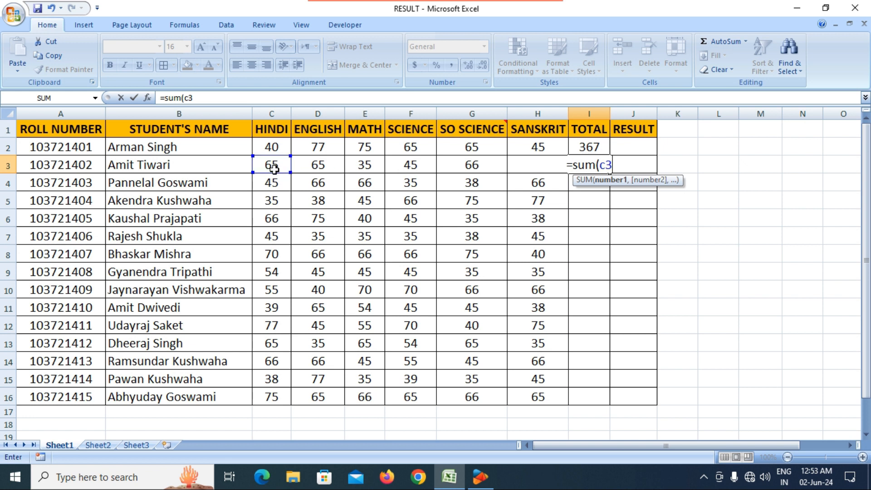
type(":")
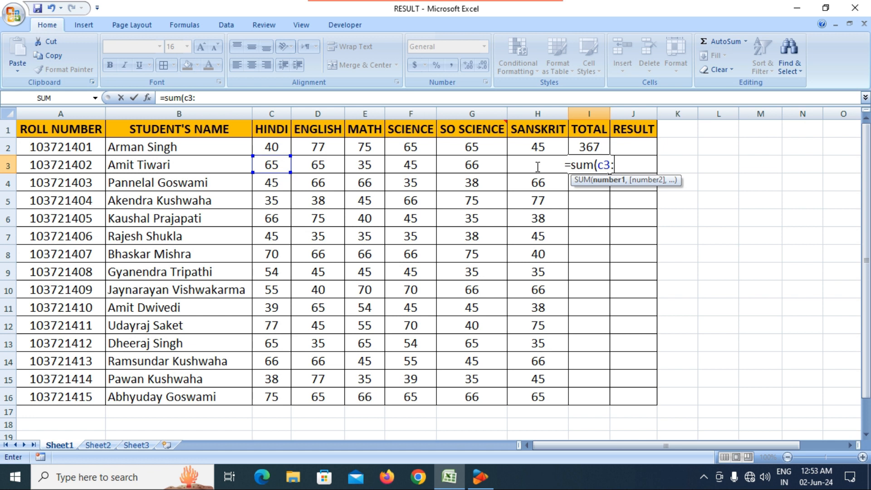
type("h3")
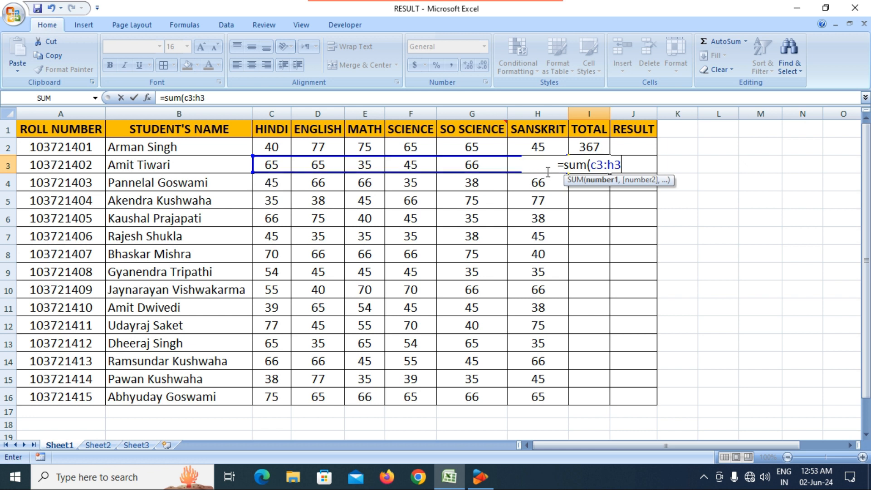
type(")")
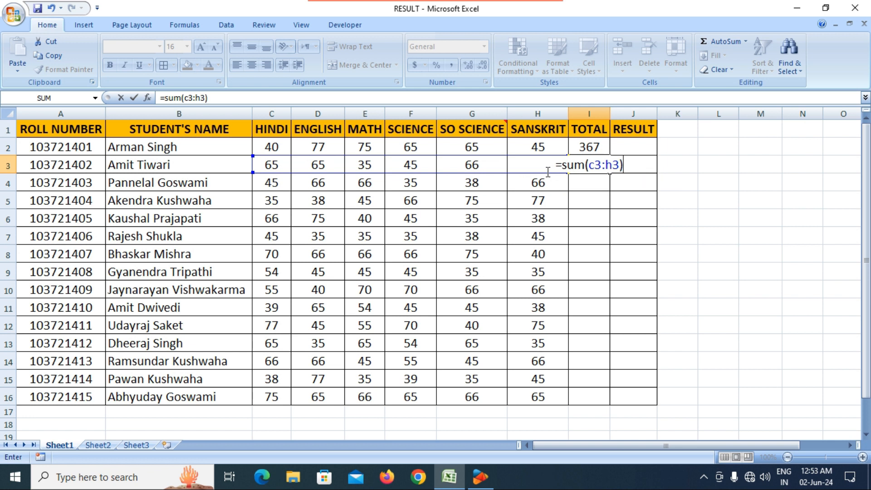
key("Return")
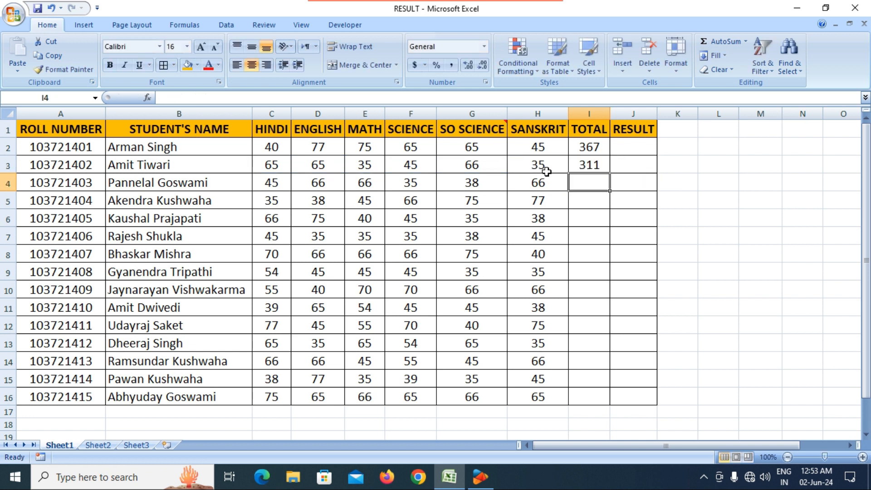
Fill the SUM formula from I3 down to I16 to total the remaining students' marks.
left_click(588, 166)
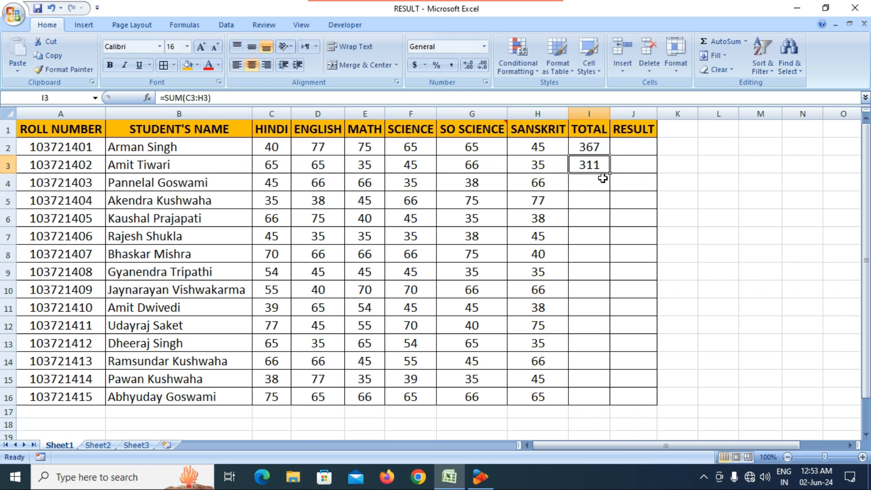
left_click_drag(609, 176, 613, 399)
left_click(587, 310)
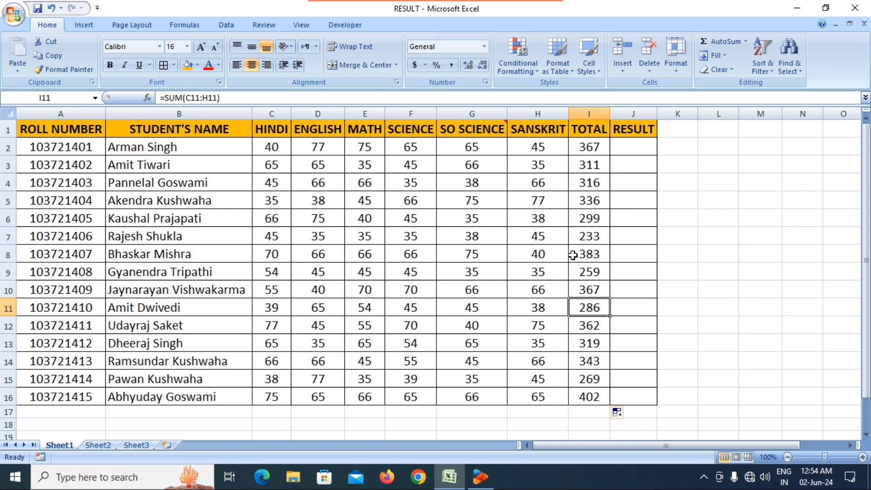
left_click(614, 229)
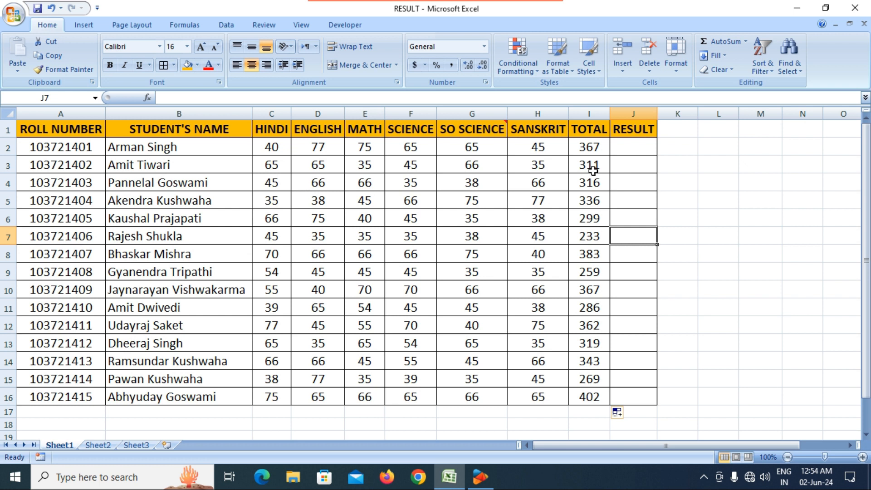
Review the SUM formula in cell I2 and the list of functions offered by AutoSum.
left_click(637, 183)
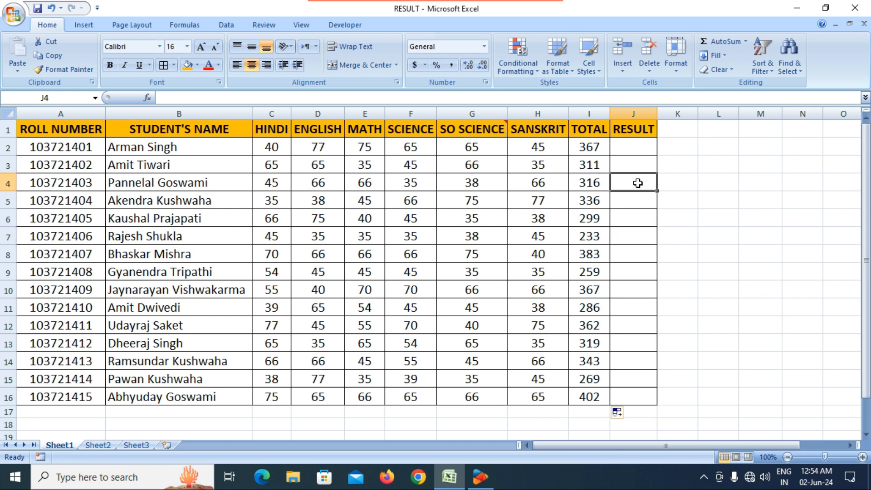
left_click(596, 146)
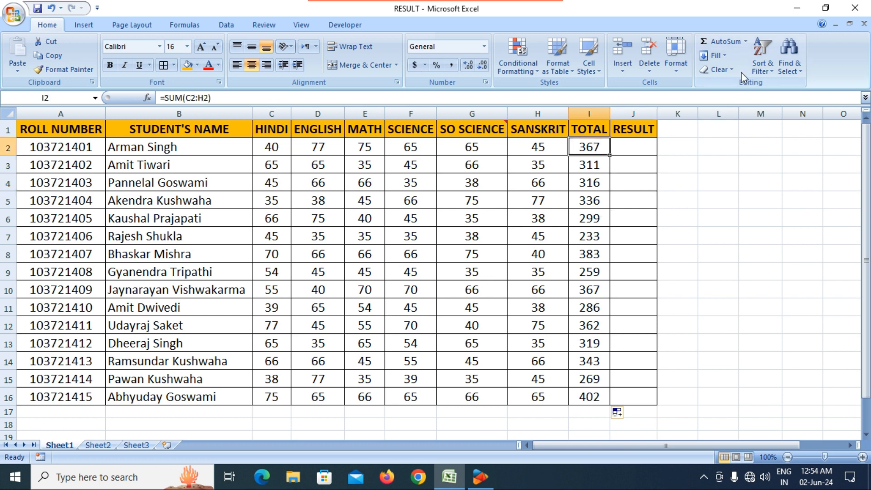
left_click(745, 42)
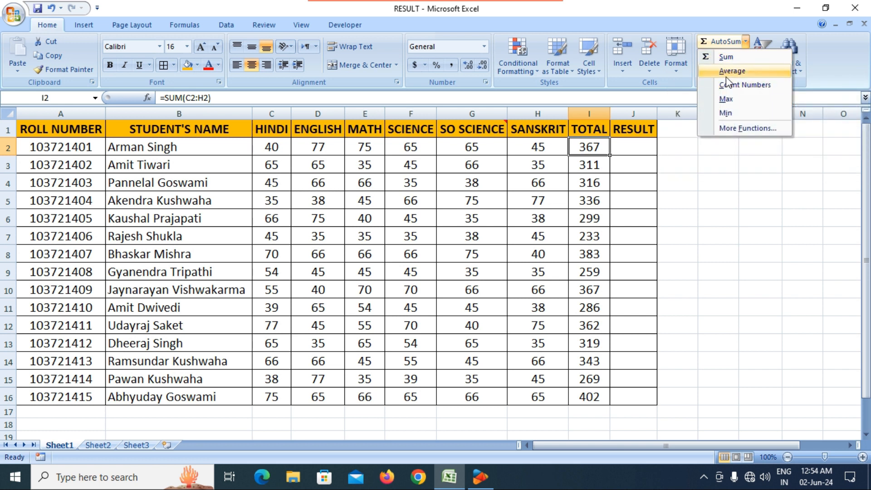
left_click(633, 219)
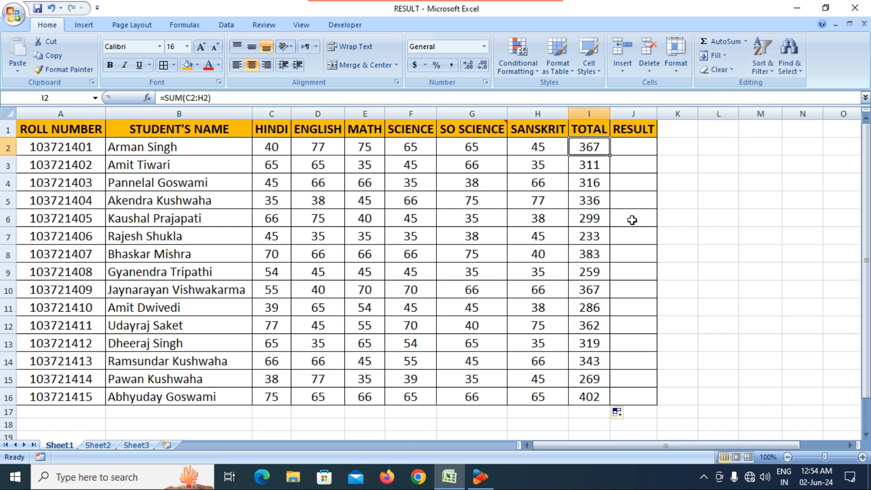
scroll(631, 220, "down", 2)
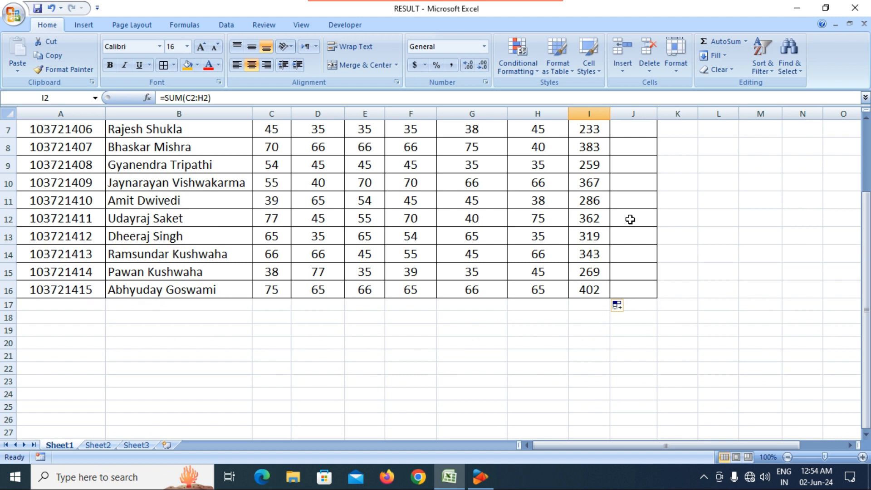
scroll(630, 220, "up", 2)
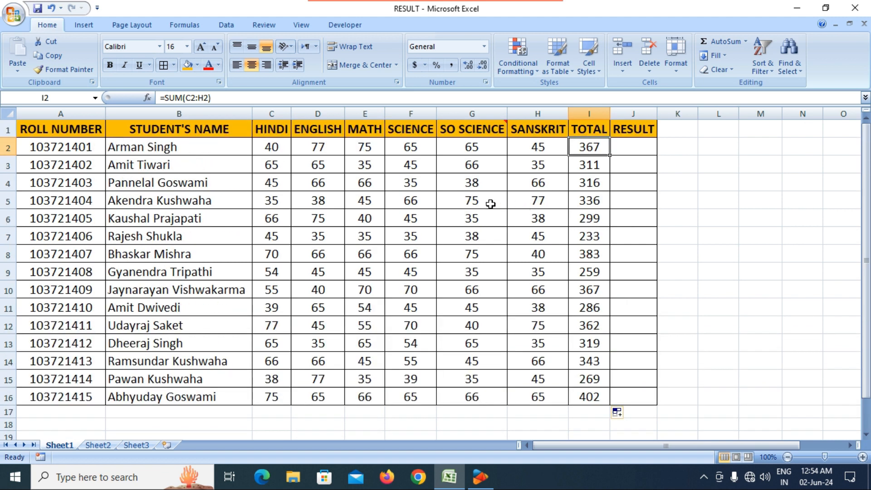
Look through the HINDI marks in cells C2 to C6.
left_click(277, 149)
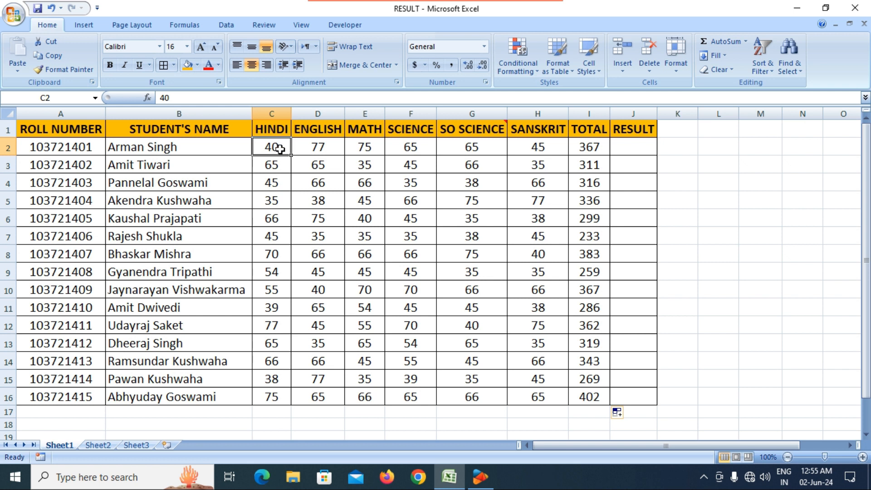
left_click(275, 165)
left_click(275, 183)
left_click(278, 203)
left_click(278, 218)
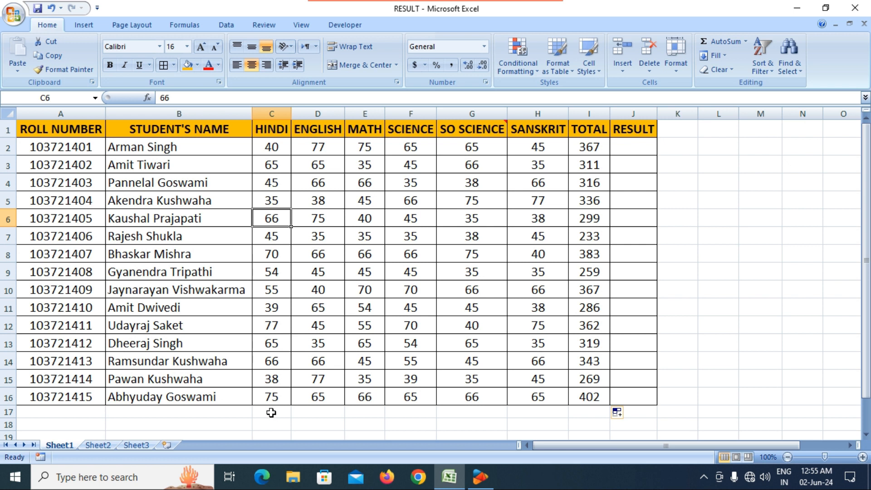
Increase the height of row 17 below the marks table and select cell C17.
scroll(271, 412, "down", 2)
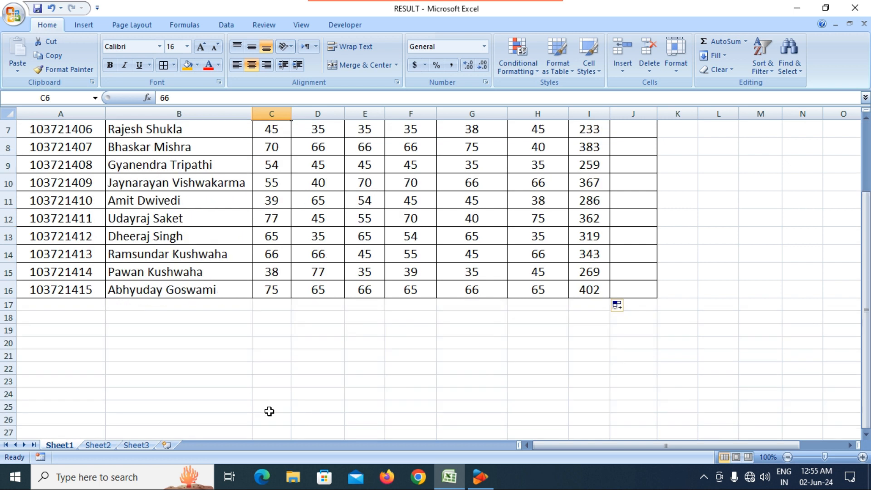
left_click_drag(9, 311, 9, 325)
left_click(272, 313)
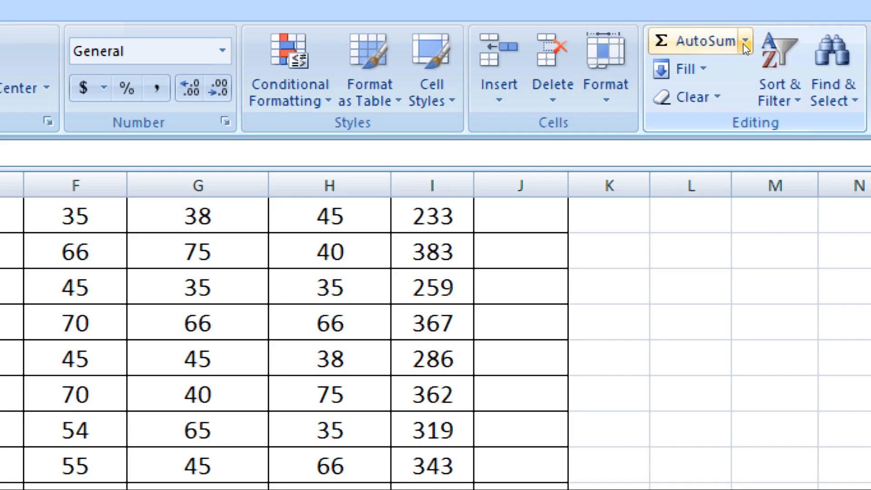
Return the screen magnification to 100% and close the Magnifier.
left_click(746, 43)
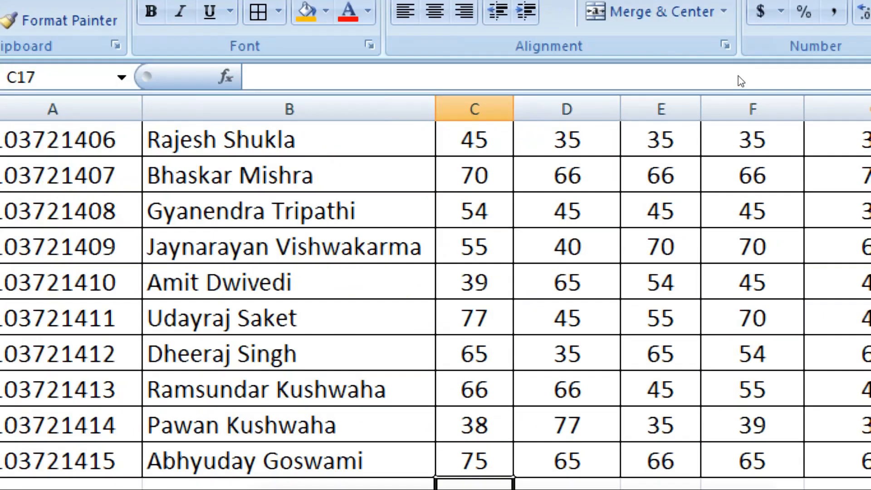
key("alt+space")
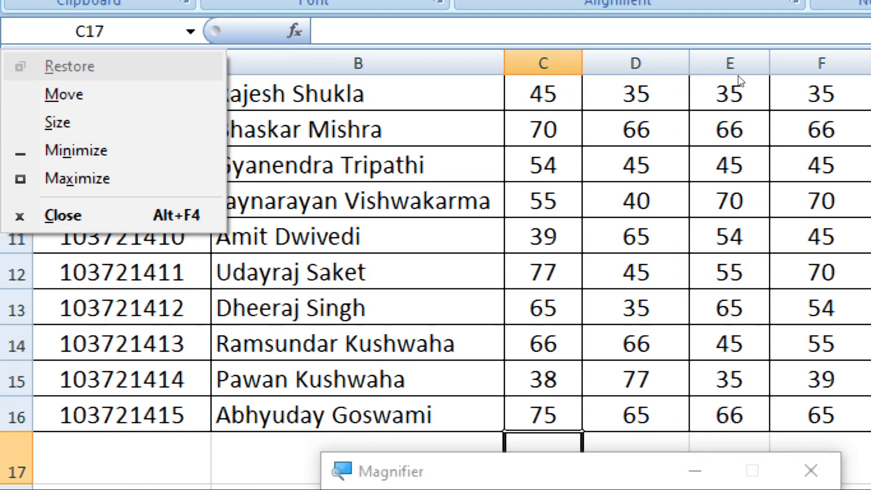
key("super+minus")
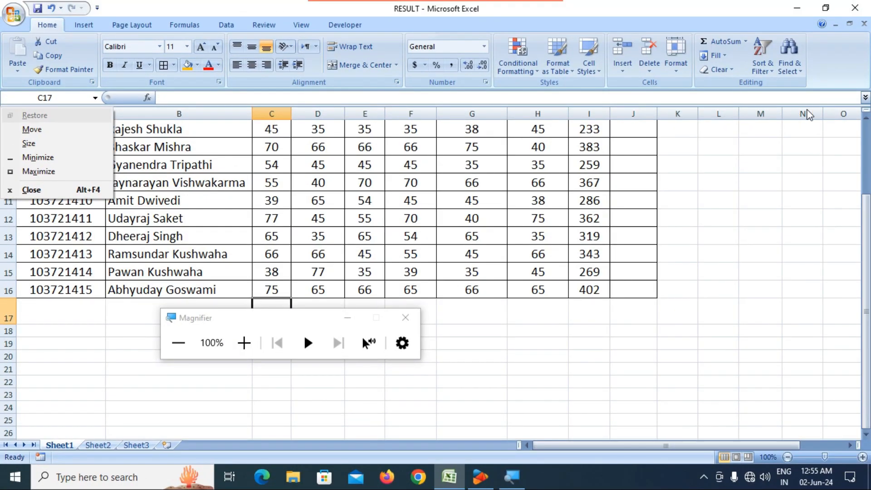
left_click(411, 319)
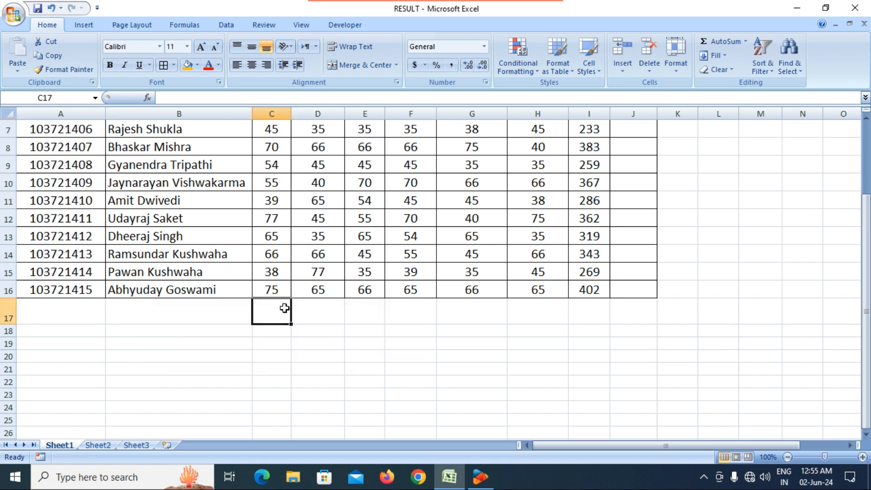
Average the HINDI marks C2:C16 in cell C17 using the AutoSum Average function.
left_click(745, 42)
left_click(732, 71)
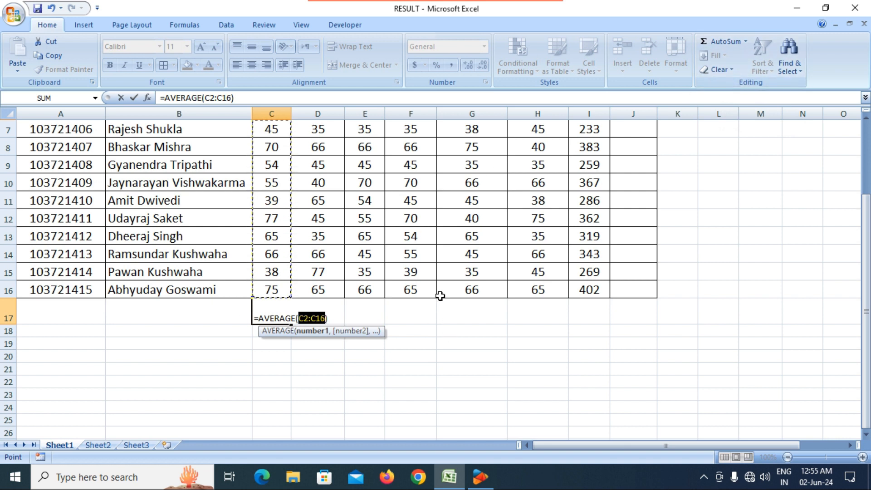
key("Return")
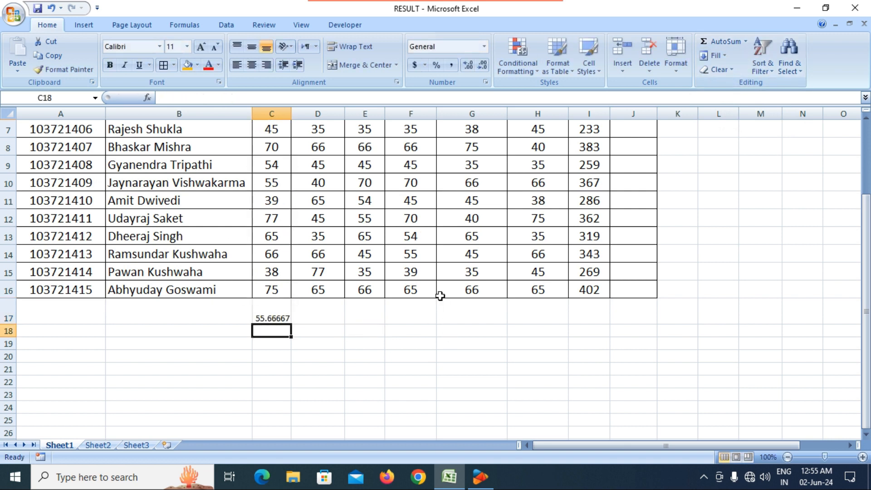
left_click(264, 309)
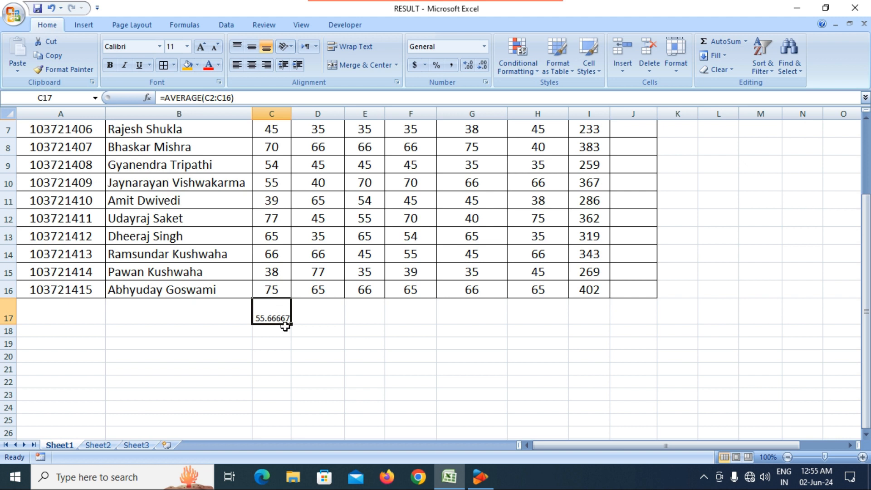
Fill the AVERAGE formula from C17 across to H17 to average the remaining subjects.
left_click(329, 333)
left_click(278, 320)
left_click_drag(290, 325, 547, 321)
left_click(409, 343)
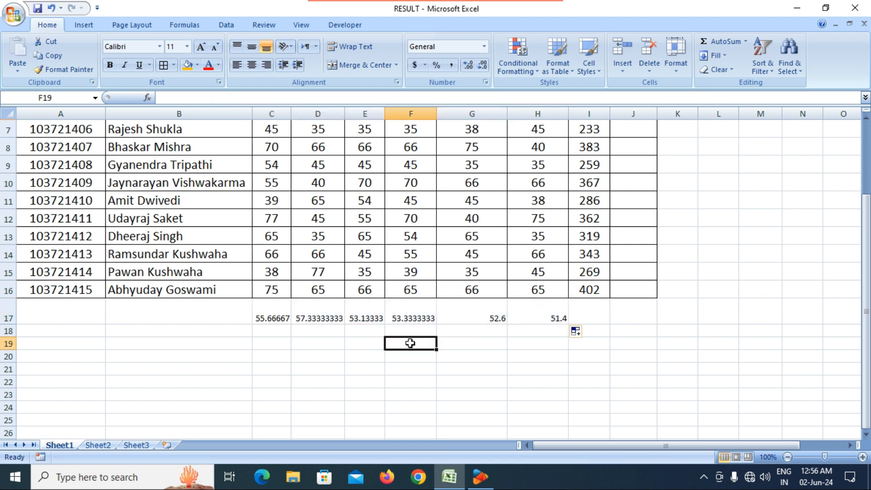
Clear the subject averages from cells C17:H17.
left_click_drag(273, 309, 550, 307)
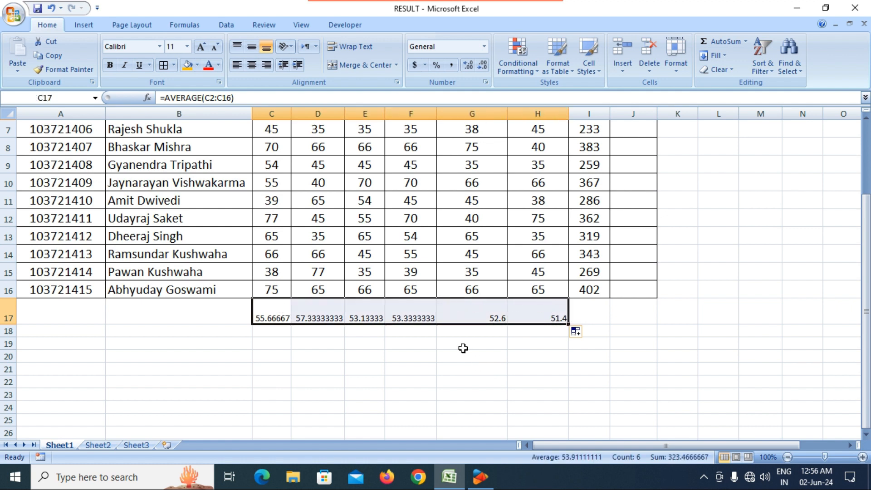
left_click(746, 42)
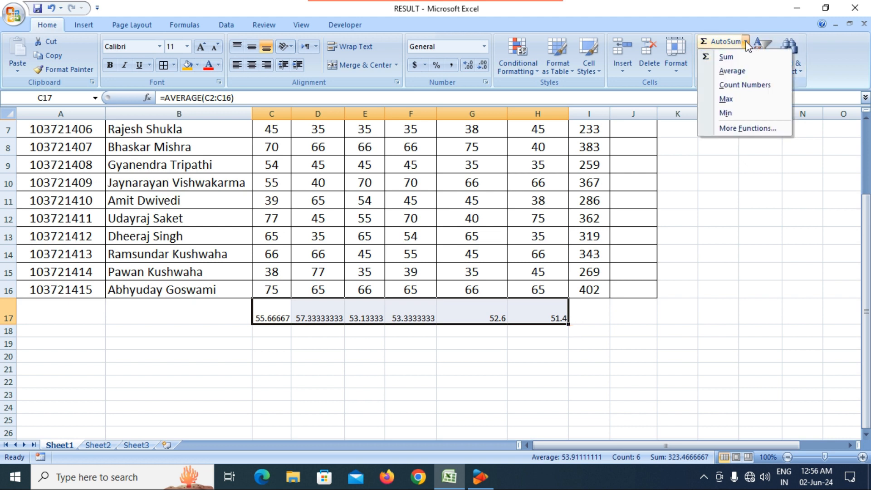
left_click(581, 350)
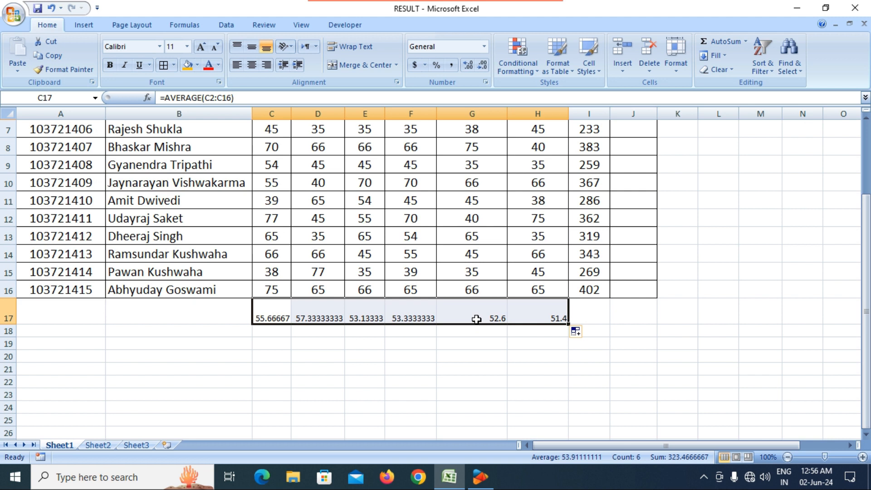
key("Delete")
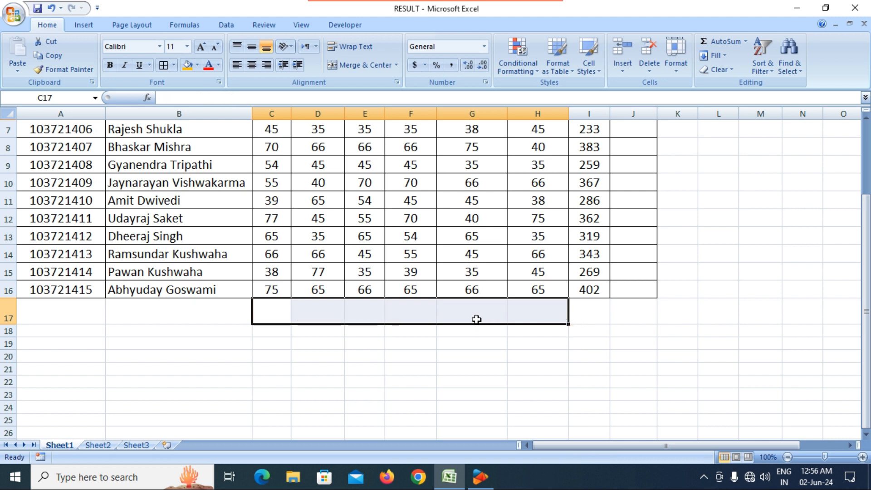
left_click(764, 269)
Enter the sample numbers 1, 2, 3, 4 and 5 down cells L8 to L12.
left_click(716, 149)
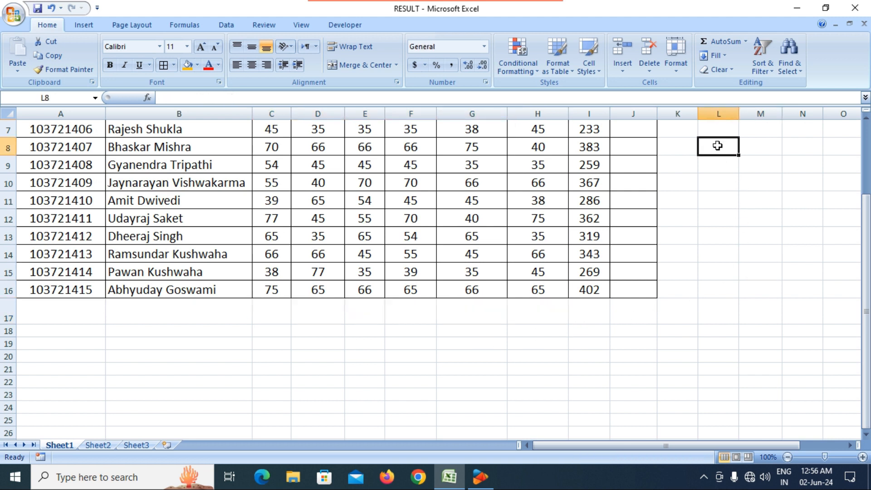
type("1")
key("Return")
type("2")
key("Return")
type("3")
key("Return")
type("4")
key("Return")
type("5")
key("Return")
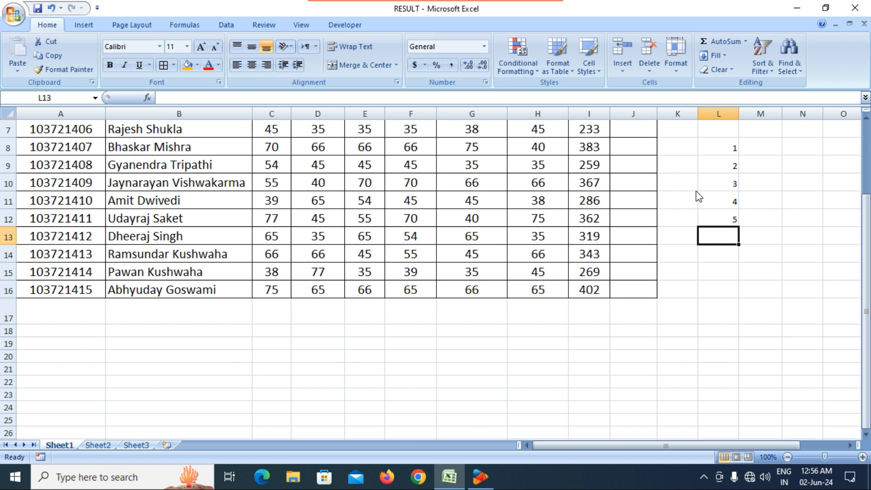
Average the sample numbers L8:L12 in cell L13 using the AutoSum Average function.
left_click(720, 147)
left_click_drag(720, 147, 722, 223)
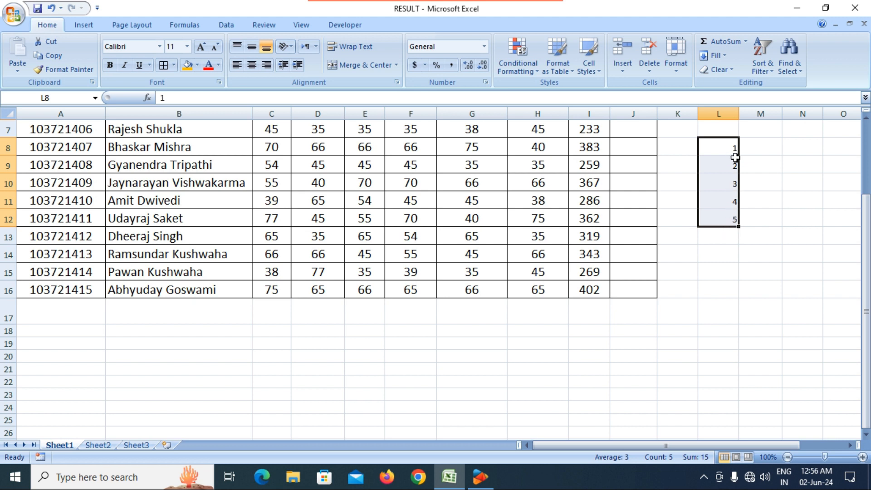
left_click(731, 235)
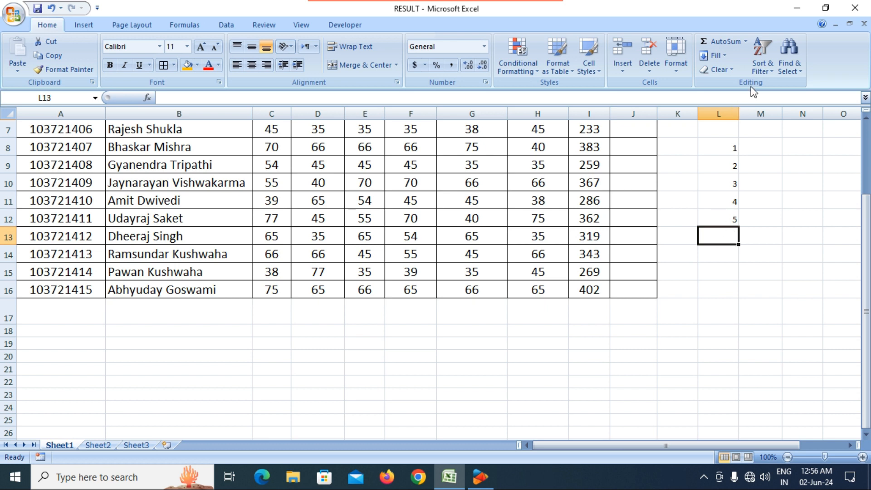
left_click(745, 42)
left_click(733, 71)
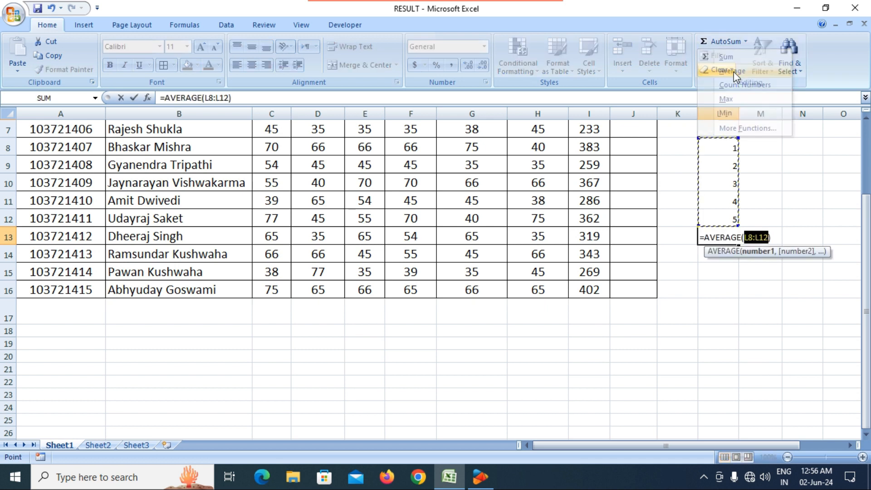
key("Return")
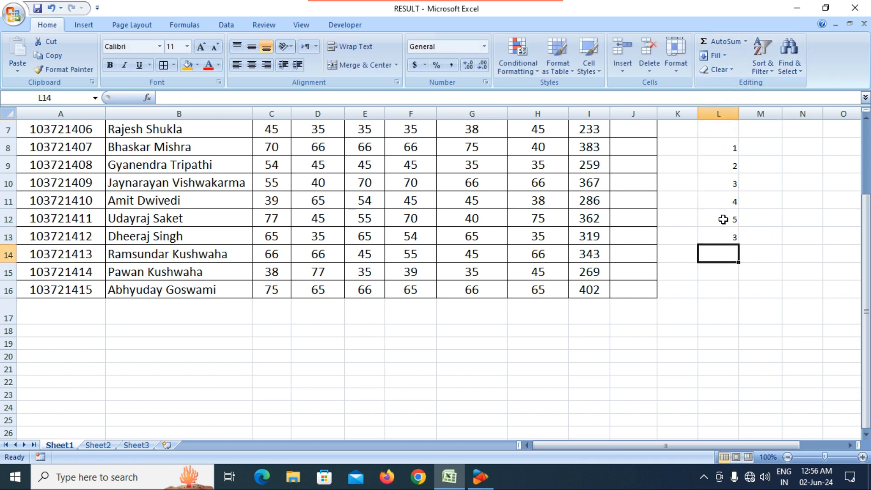
left_click(722, 238)
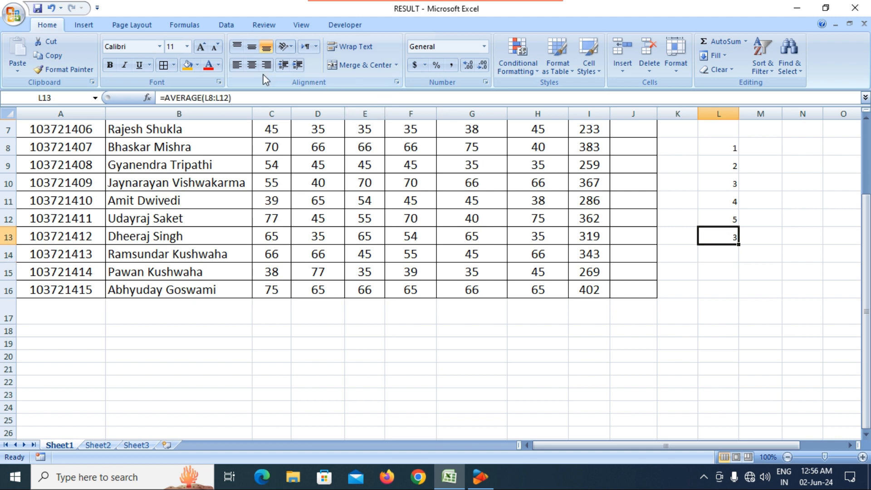
left_click(725, 286)
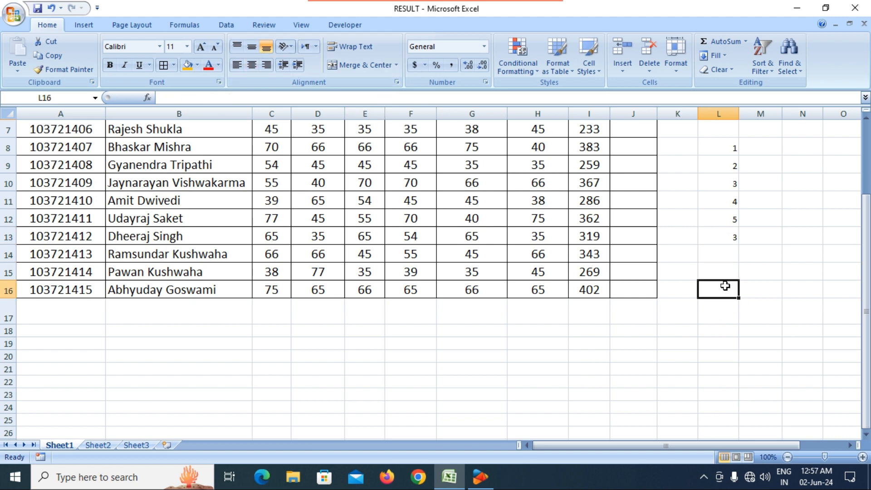
Clear the sample numbers and their average from cells L8:L13.
left_click(728, 240)
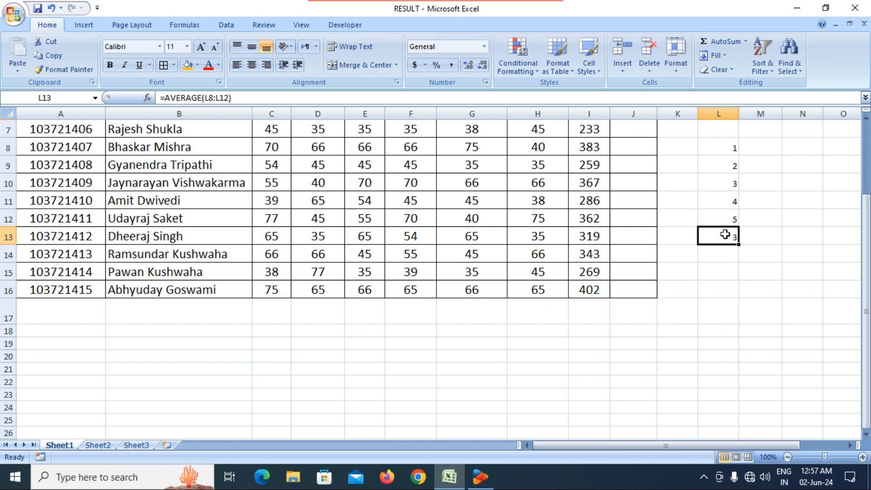
left_click_drag(733, 149, 726, 242)
key("Delete")
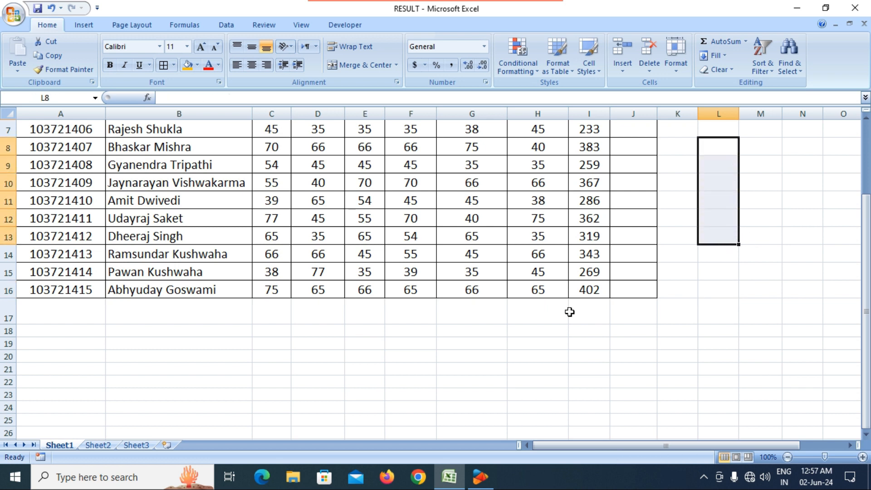
left_click(279, 313)
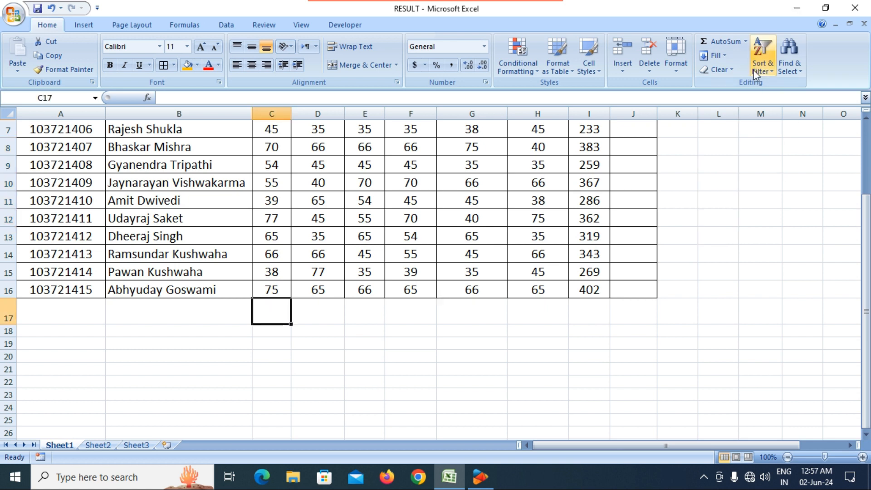
left_click(746, 41)
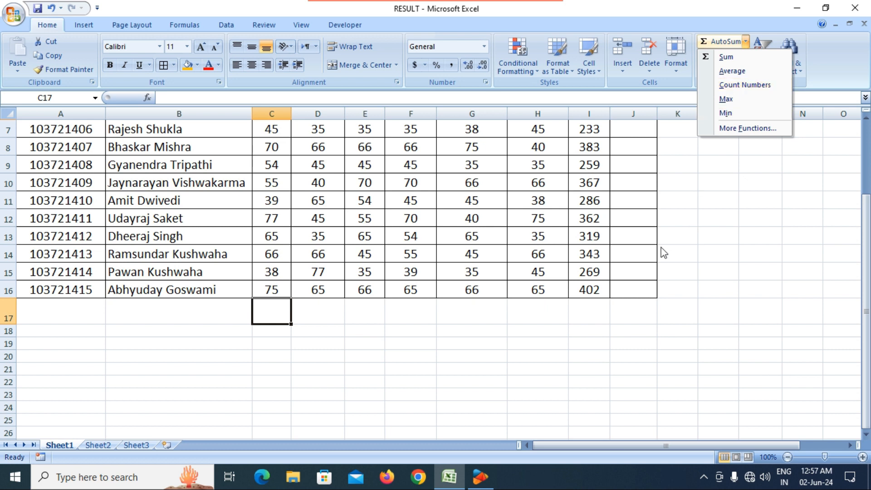
scroll(659, 250, "up", 2)
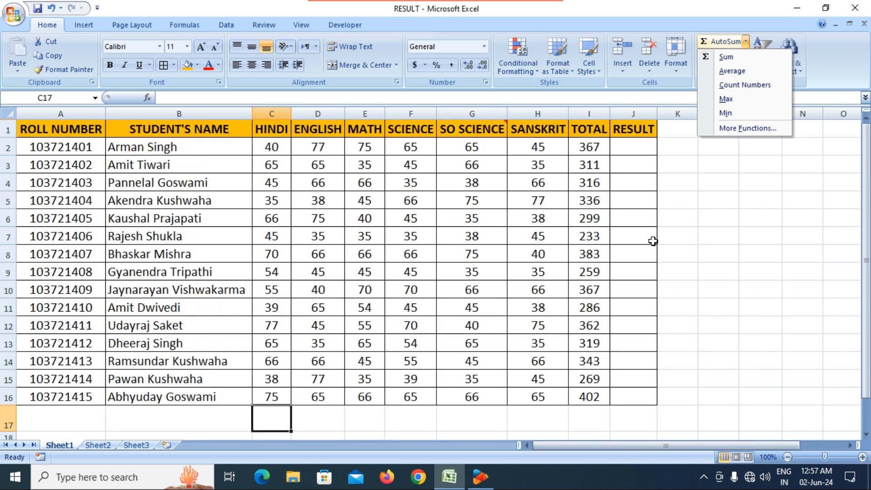
left_click(338, 325)
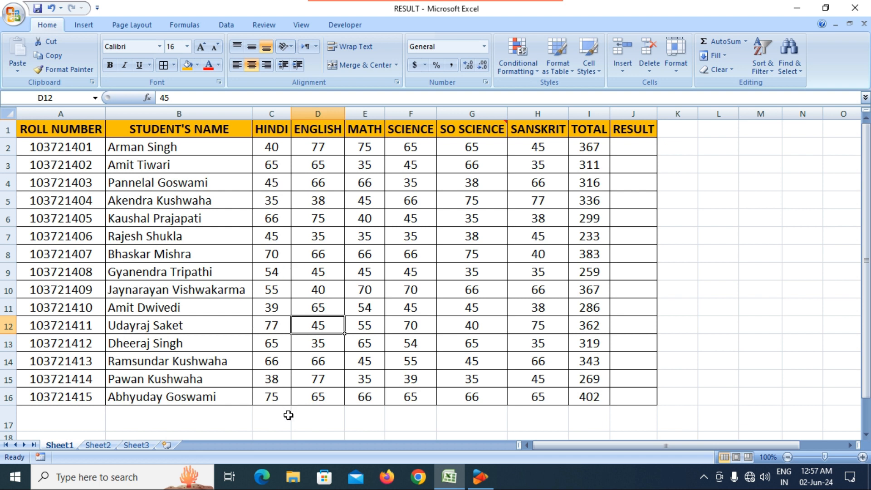
Count the Hindi marks C2:C16 in cell C17 using the AutoSum Count Numbers function.
left_click(274, 416)
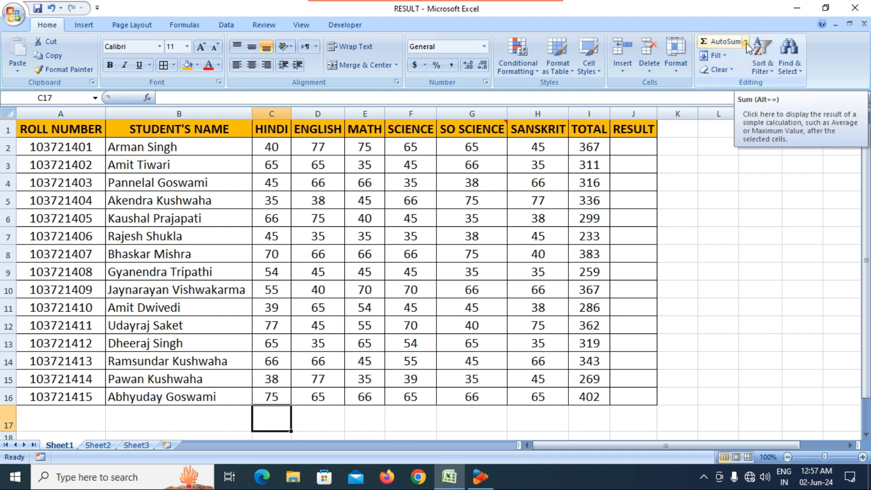
scroll(381, 358, "down", 3)
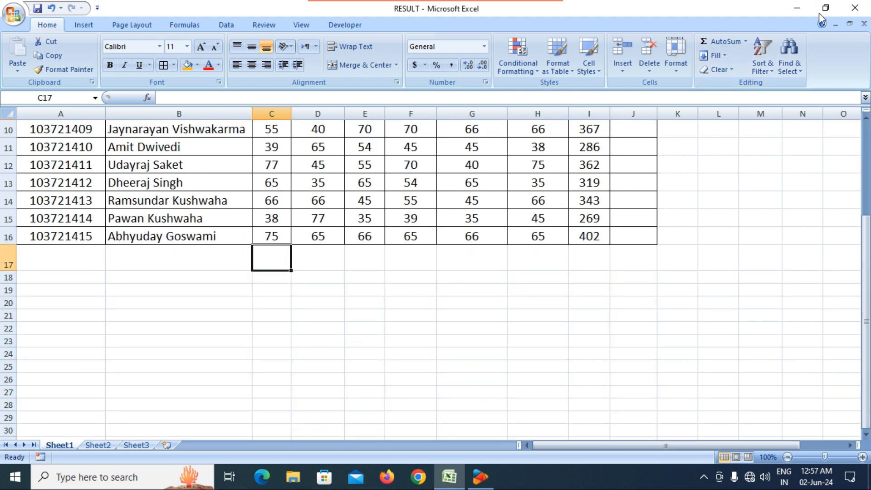
left_click(745, 41)
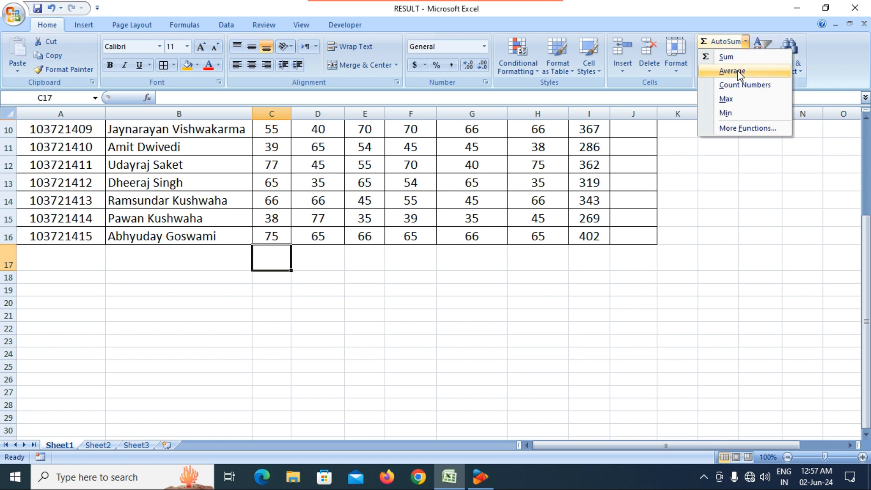
left_click(735, 85)
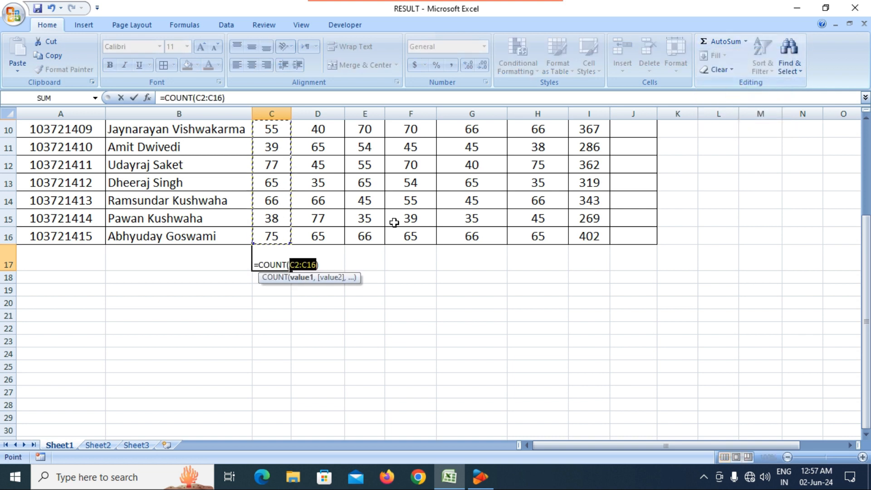
key("Return")
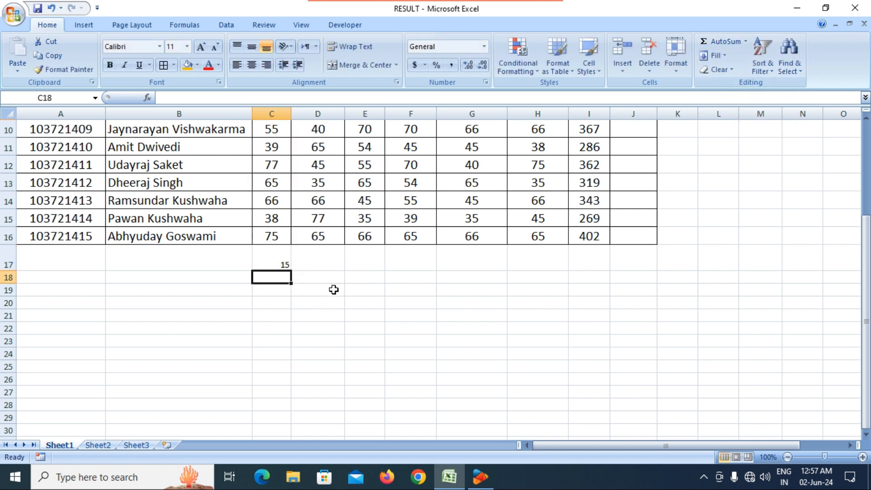
Enlarge the font of the count in cell C17 to size 18.
left_click(277, 259)
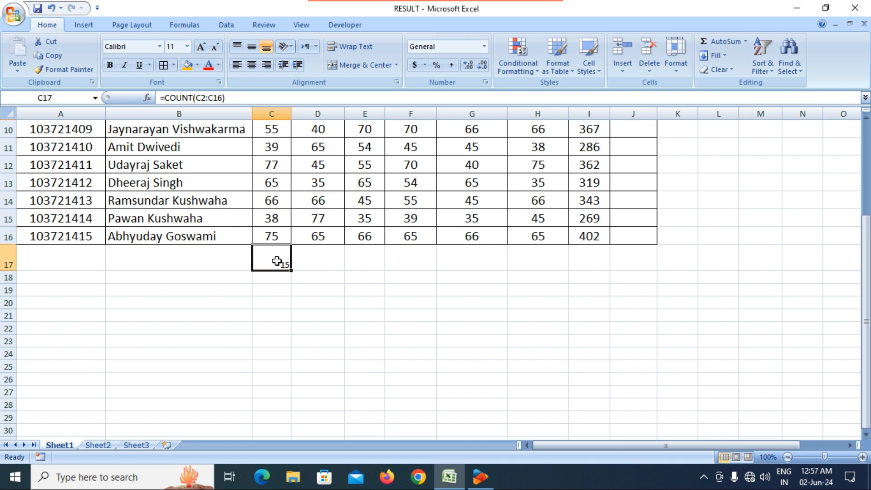
left_click(201, 47)
left_click(201, 48)
left_click(201, 47)
Count the numbers in C2:I2 in cell J2 using the AutoSum Count Numbers function, and check the formula against the total in I2.
scroll(489, 270, "up", 3)
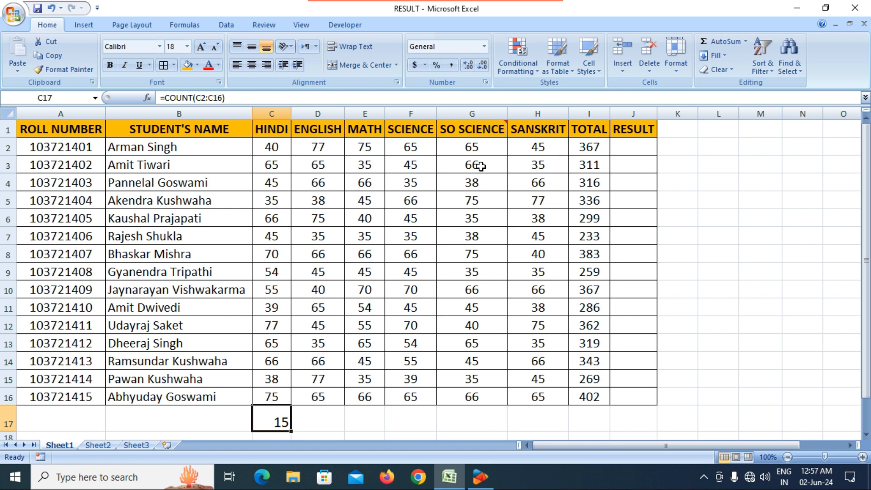
left_click(644, 150)
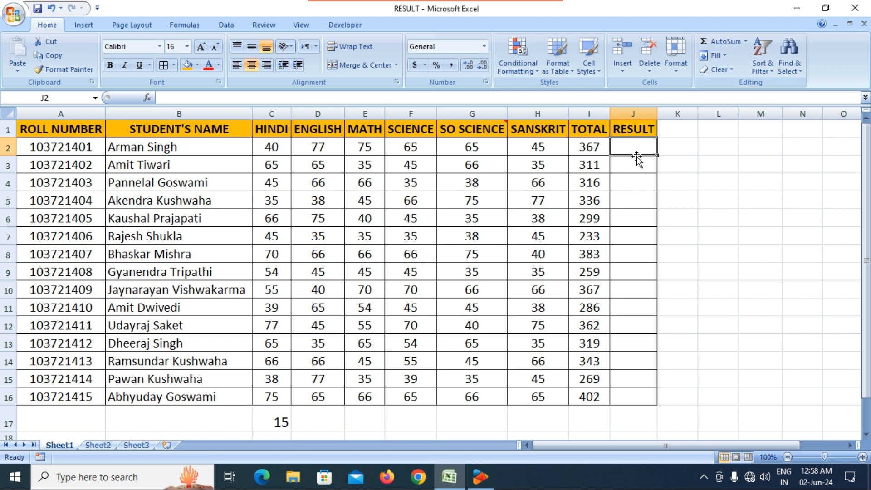
left_click(745, 41)
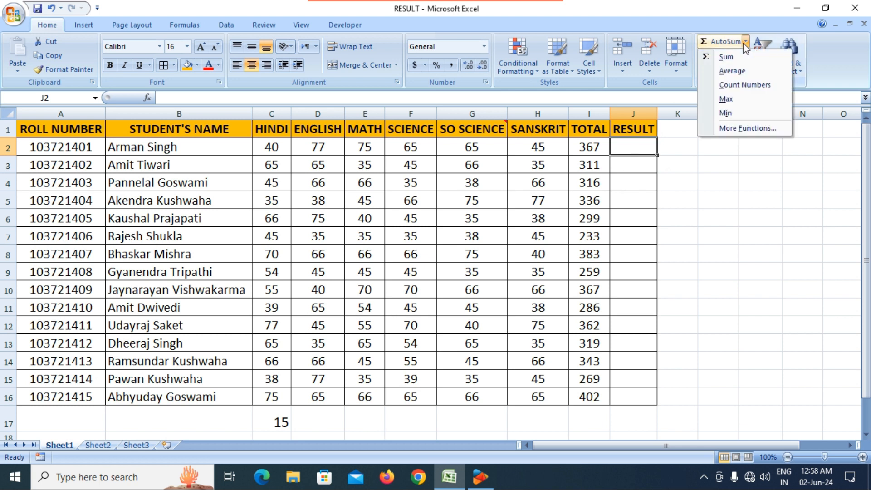
left_click(746, 86)
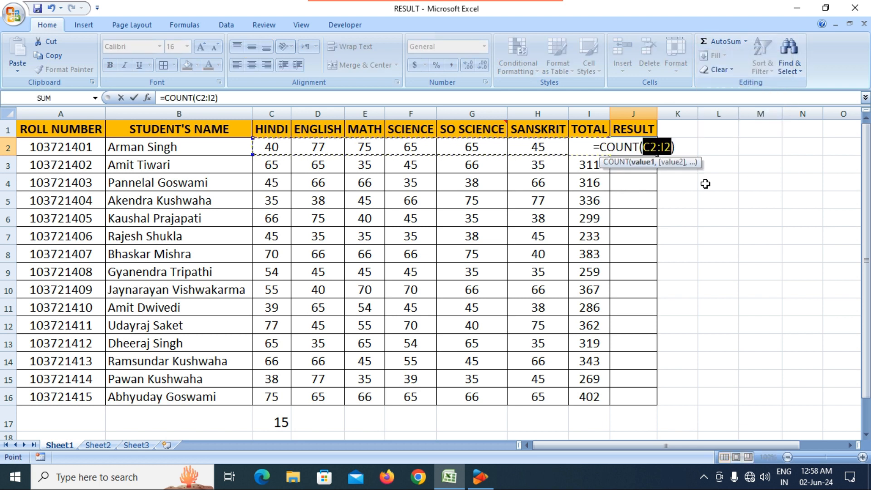
key("Return")
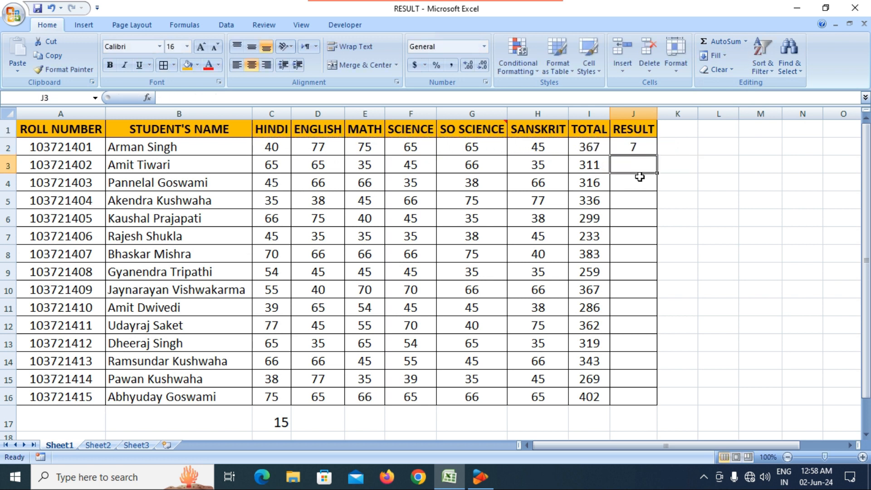
left_click(639, 152)
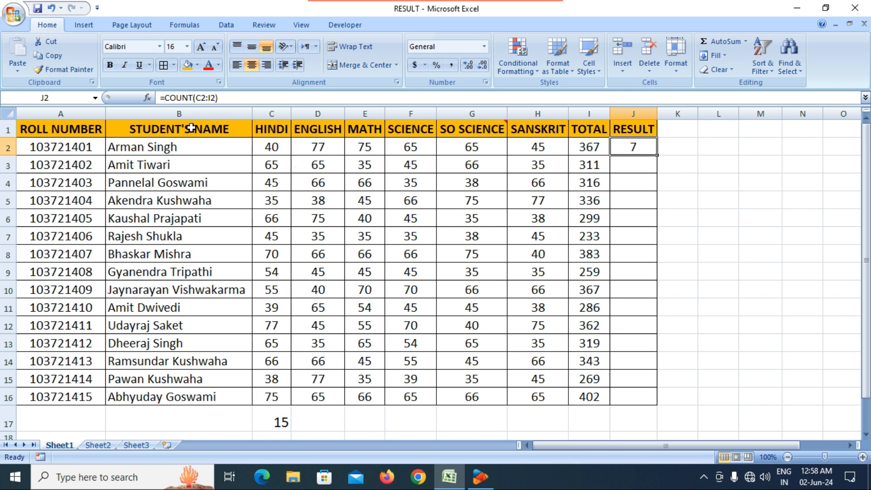
left_click(592, 146)
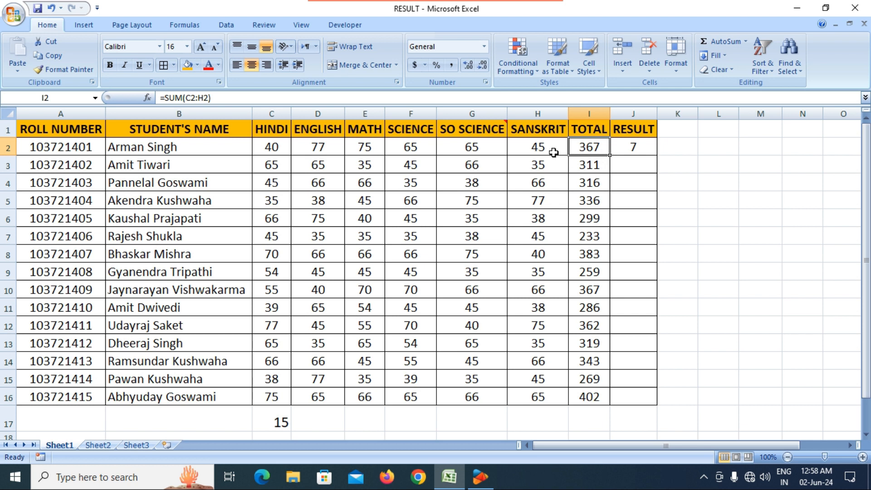
left_click(630, 150)
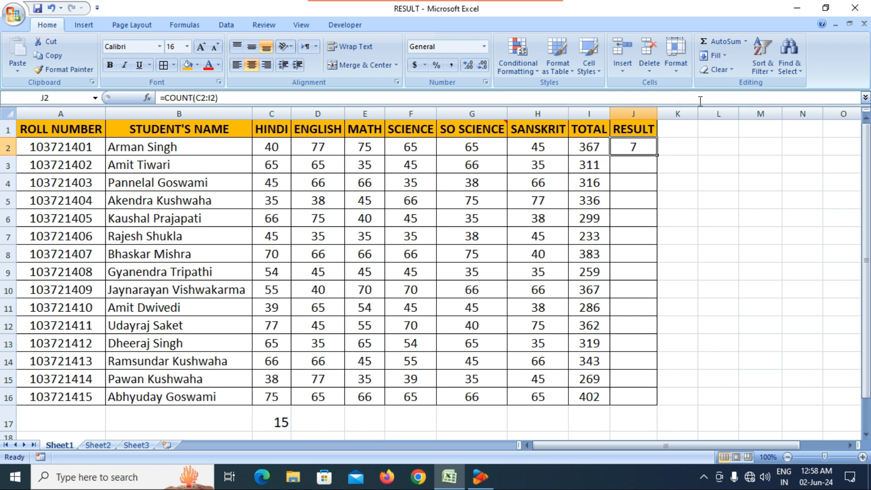
Clear the counts from cells J2 and C17.
left_click(745, 42)
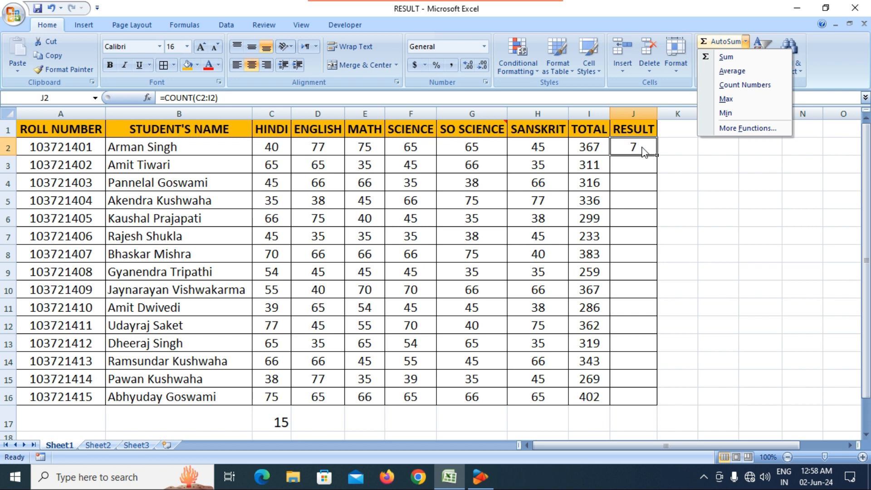
left_click(621, 153)
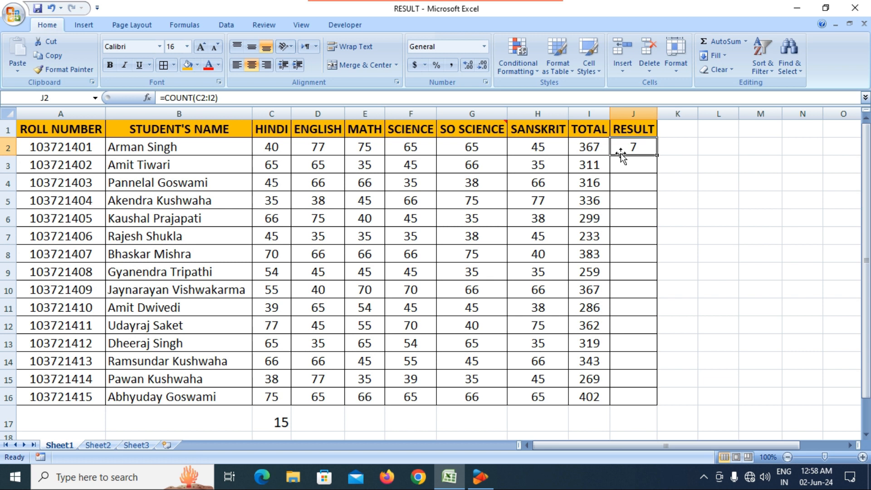
key("Delete")
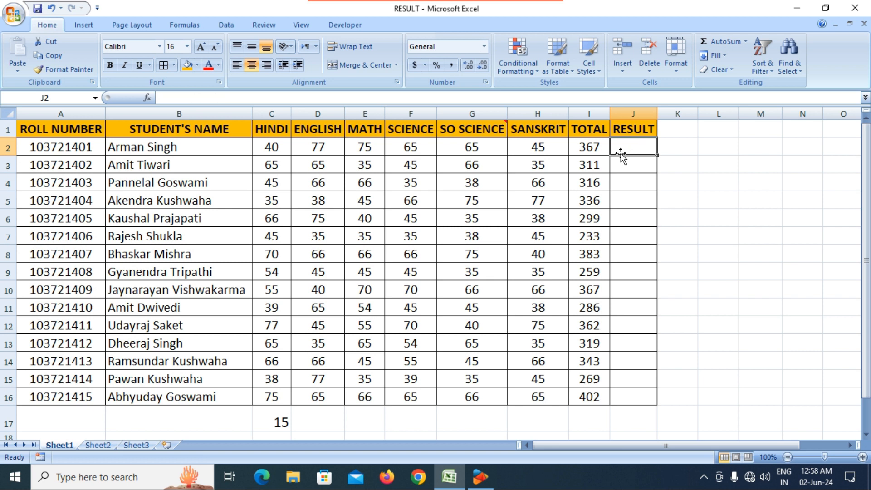
left_click(275, 421)
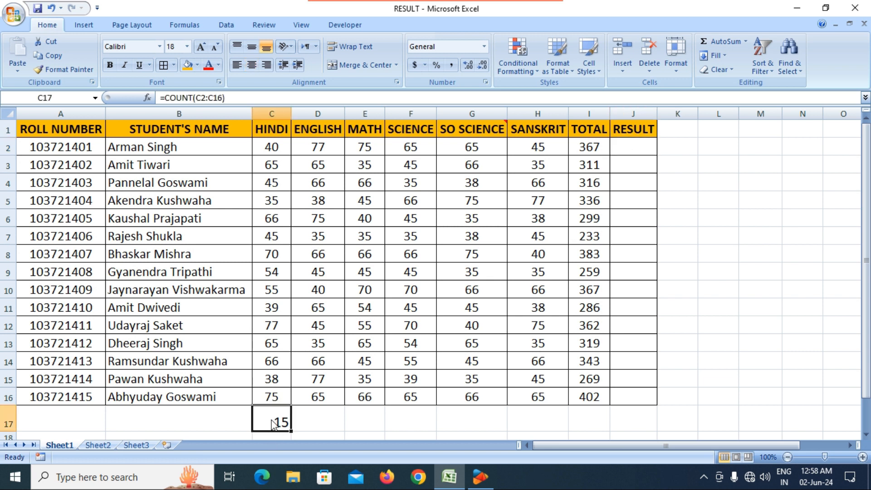
key("Delete")
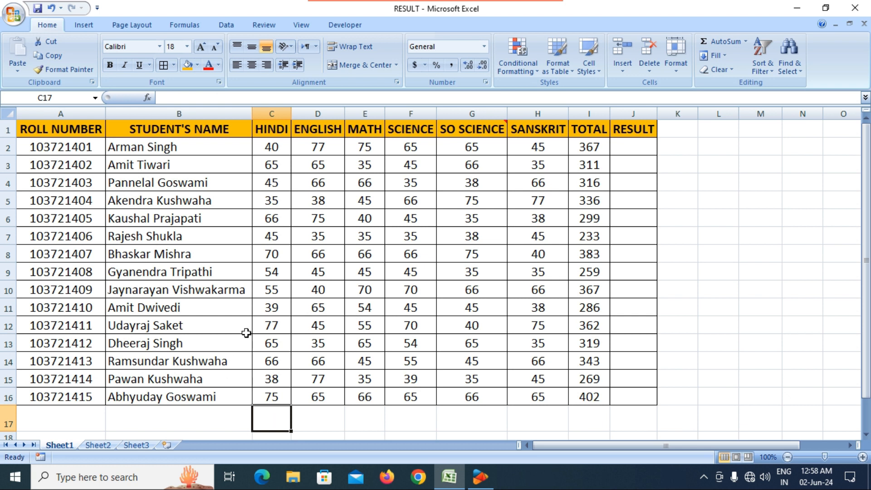
left_click(453, 218)
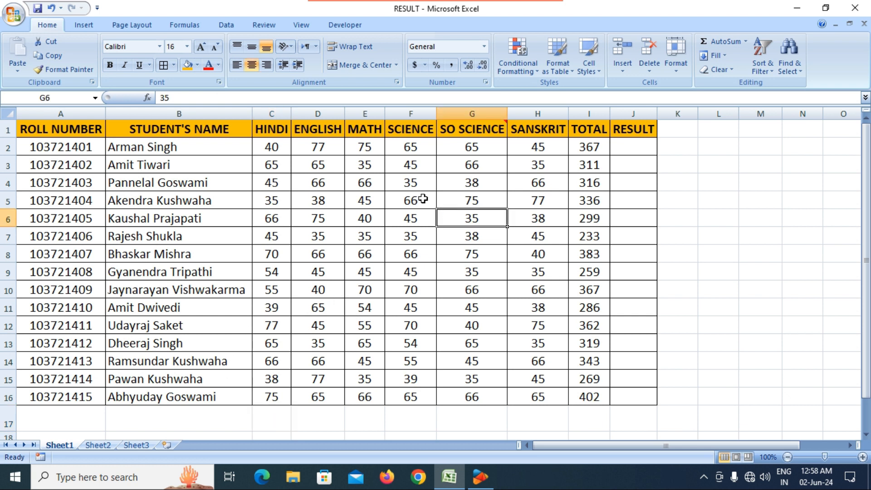
left_click(137, 151)
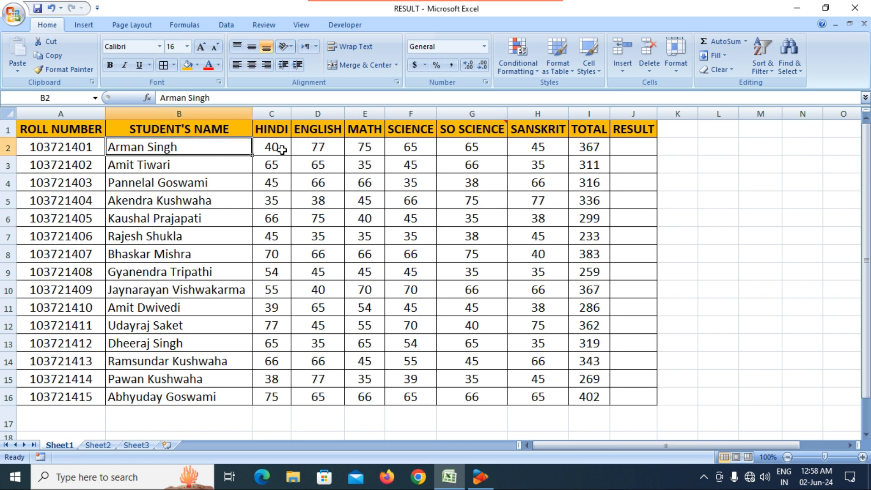
left_click(281, 149)
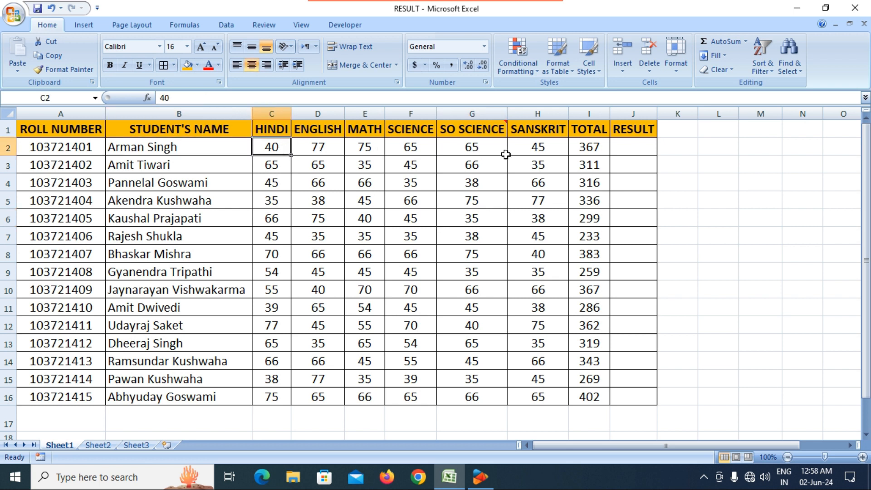
left_click(540, 150)
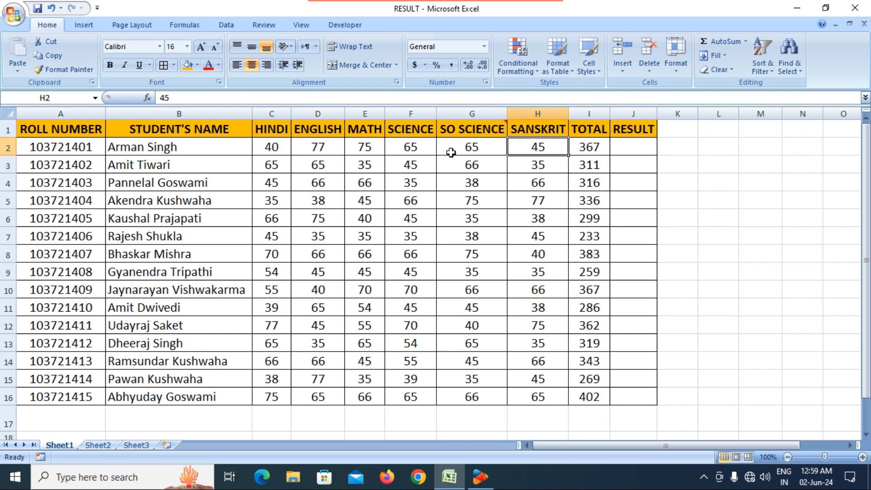
Find the first student's highest subject mark in cell J2 using the AutoSum Max function, with its range changed to C2:H2.
left_click(625, 149)
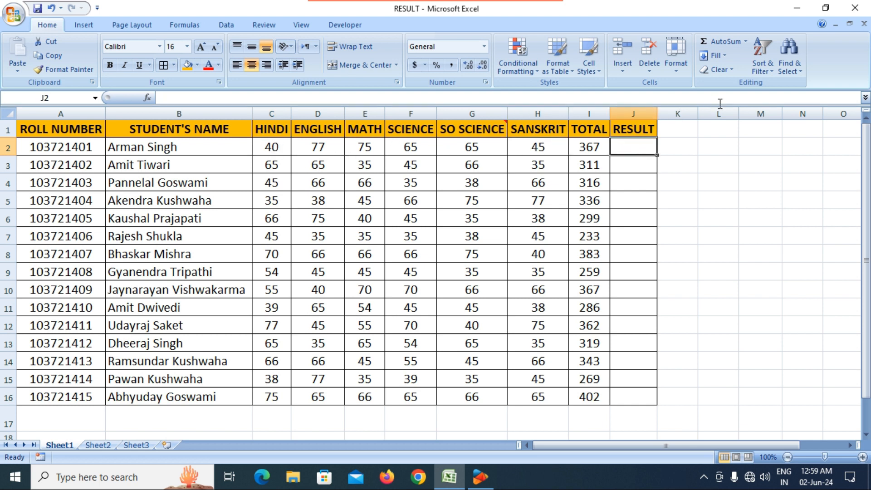
left_click(744, 42)
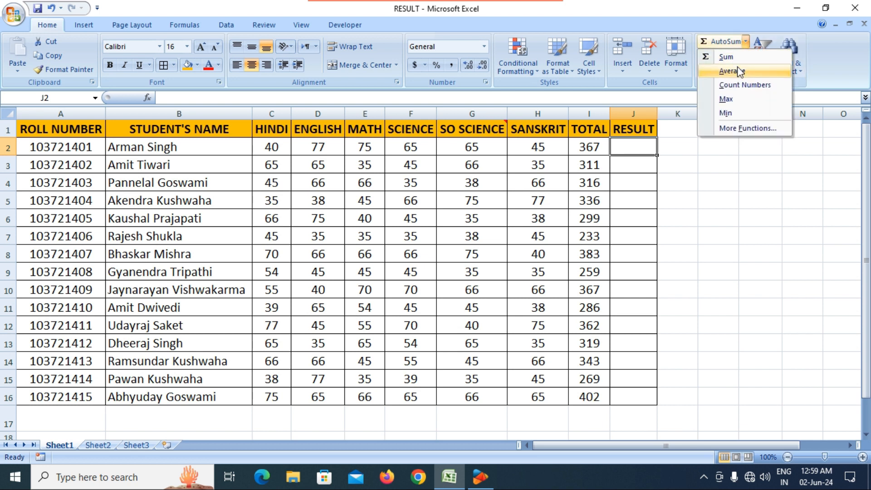
left_click(726, 99)
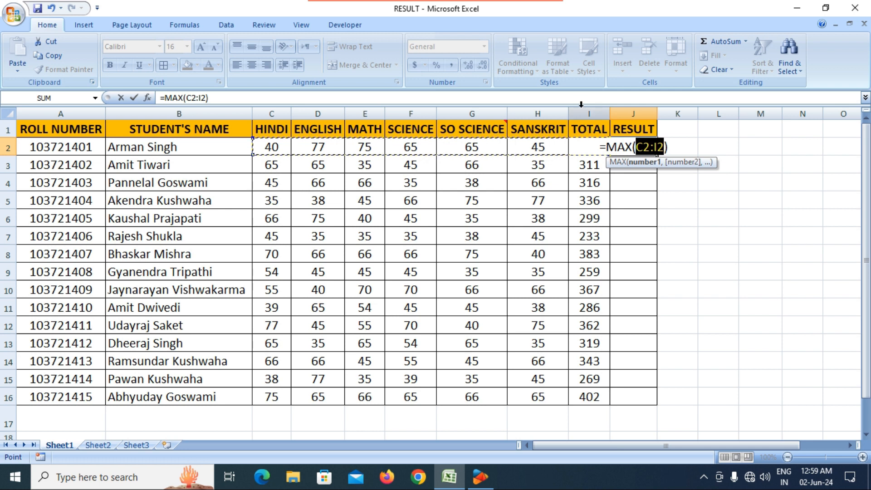
key("F2")
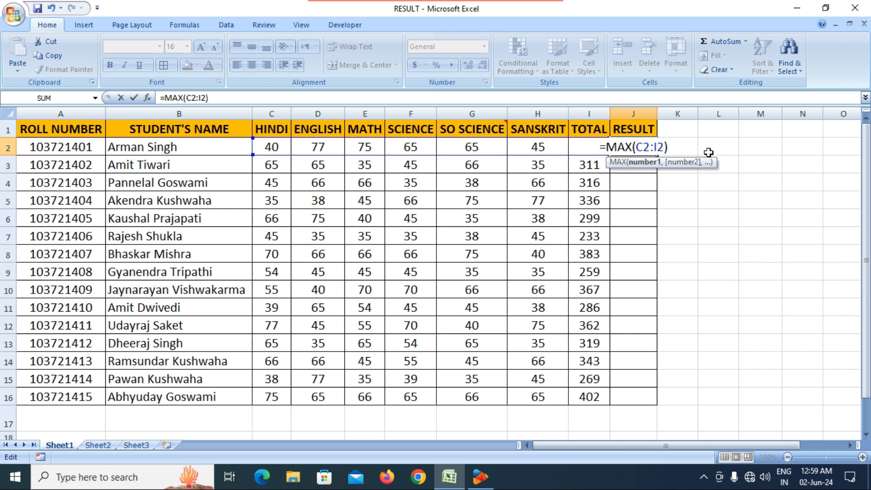
key("BackSpace")
type("h")
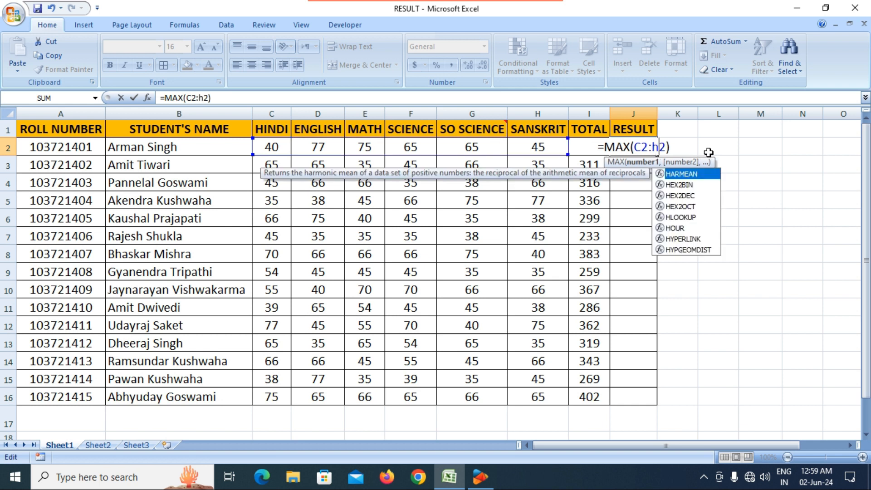
key("Return")
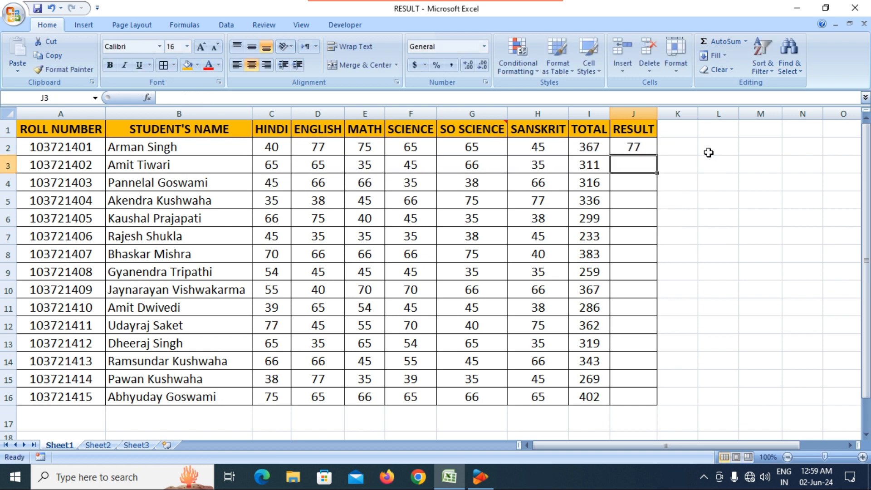
left_click(643, 150)
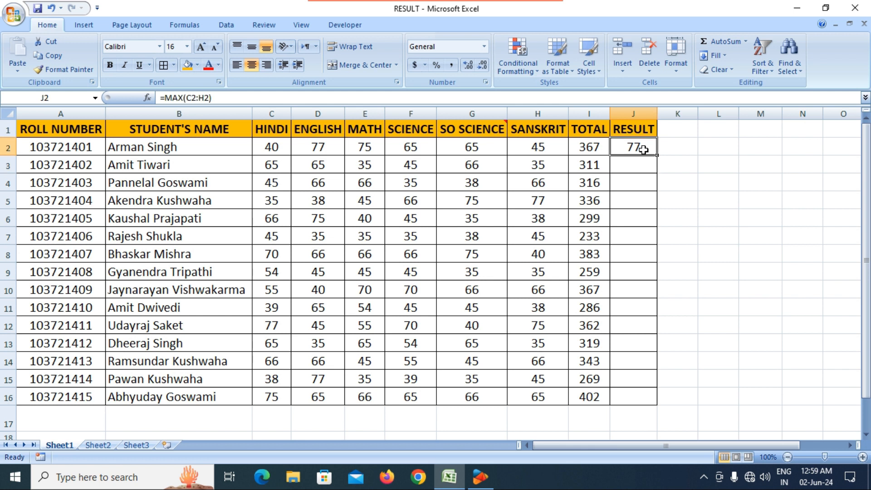
left_click(332, 151)
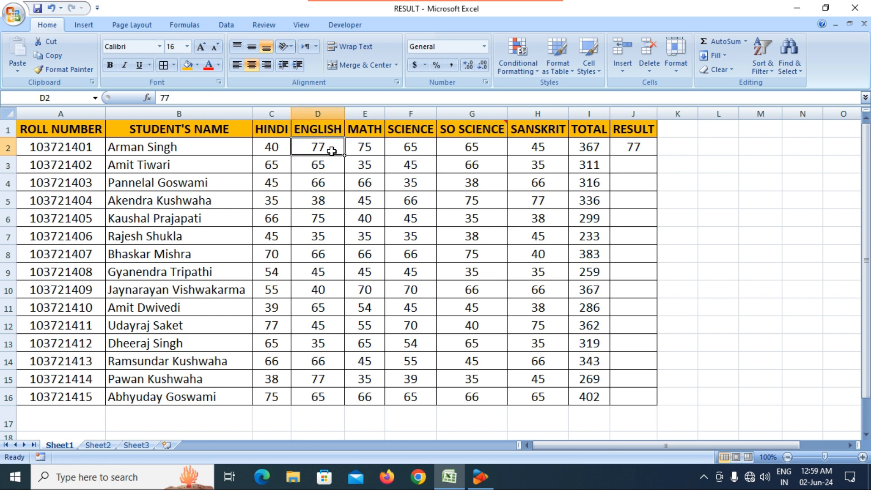
Find the first student's lowest subject mark in cell K2 with AutoSum Min over C2:H2, and check the Min and Max formulas against the marks.
left_click(681, 144)
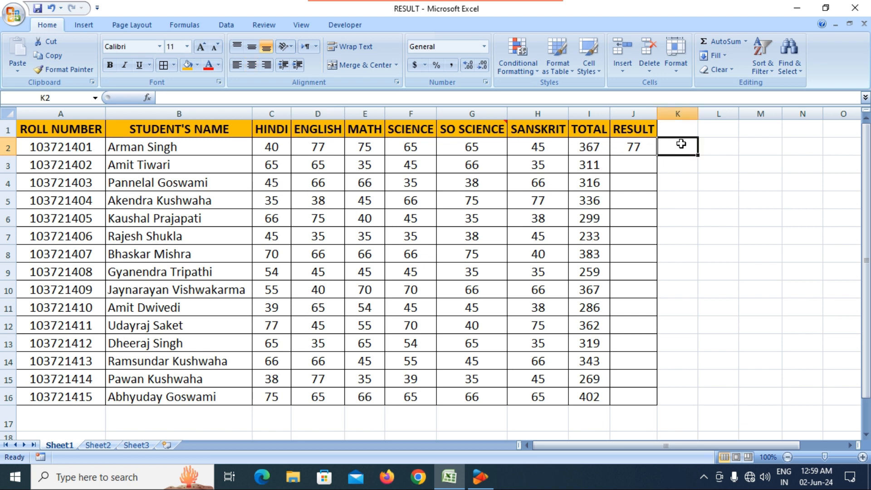
left_click(745, 42)
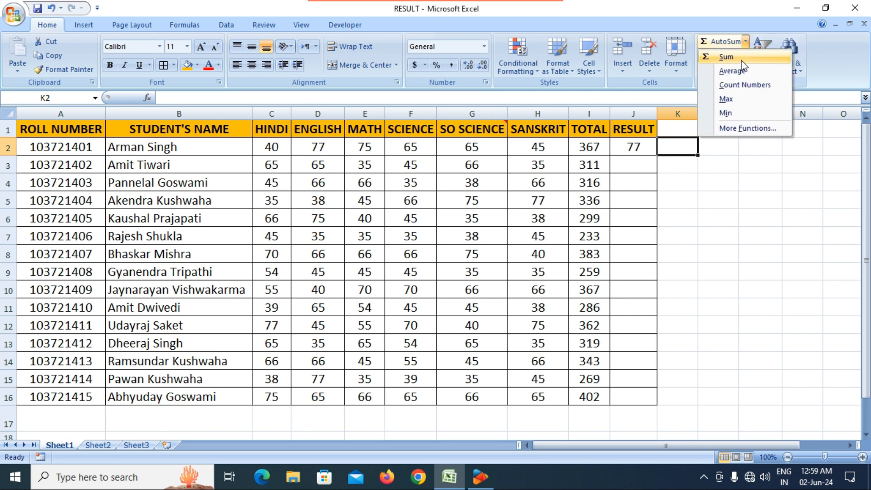
left_click(729, 108)
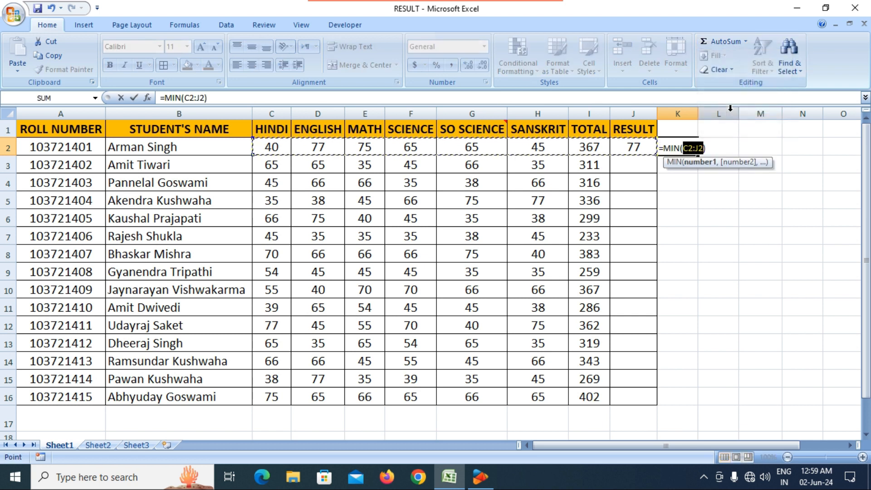
left_click(705, 147)
key("BackSpace")
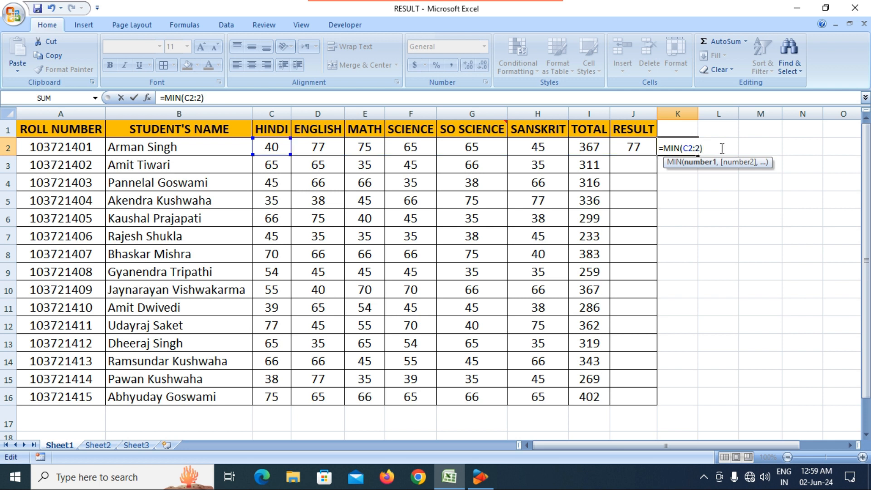
type("h")
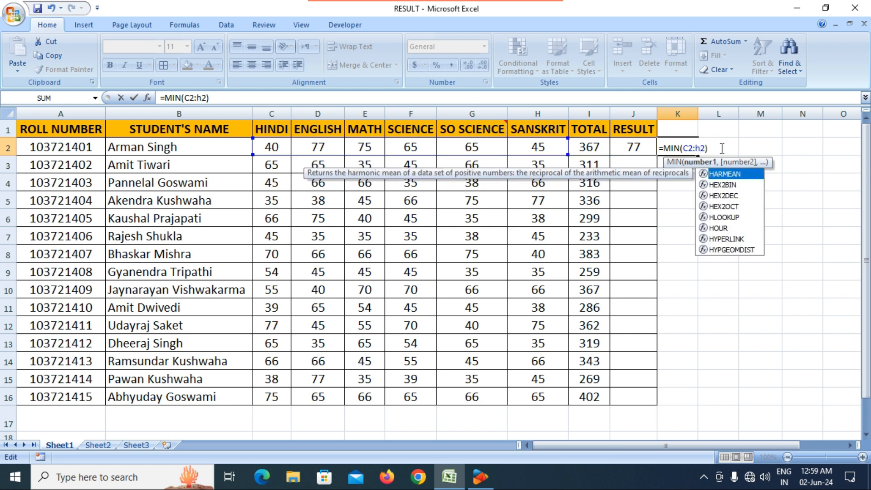
key("Return")
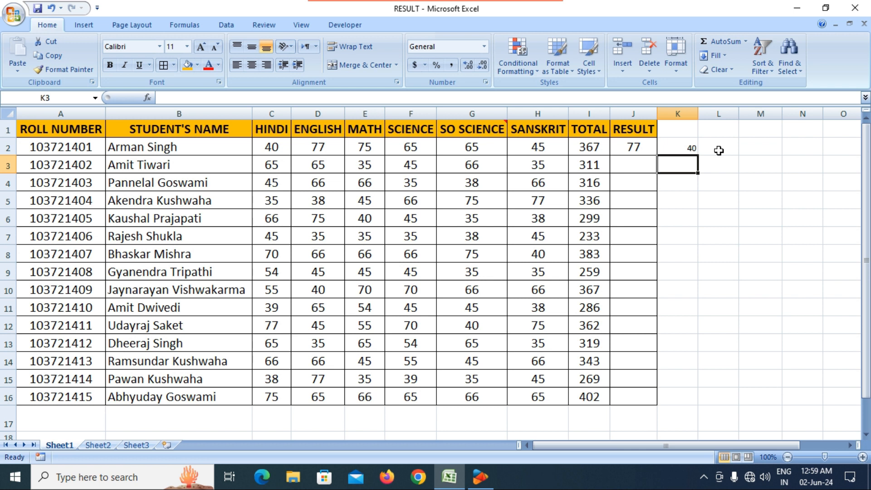
left_click(688, 148)
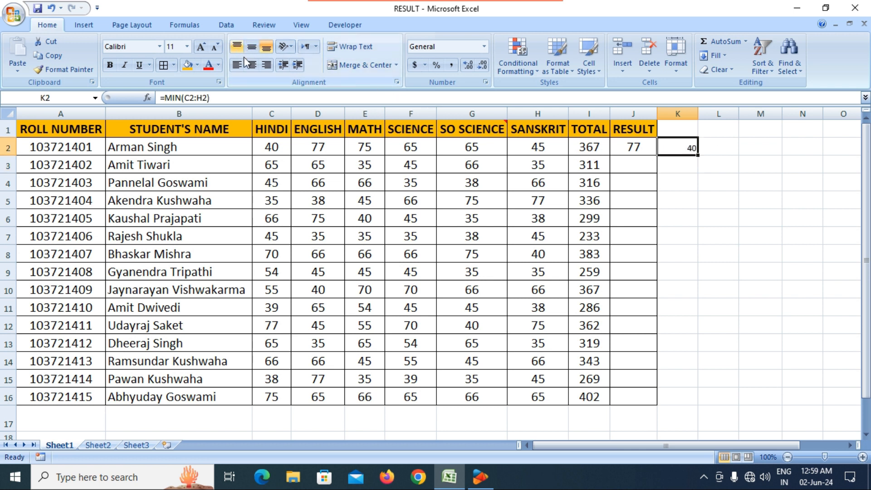
left_click(276, 147)
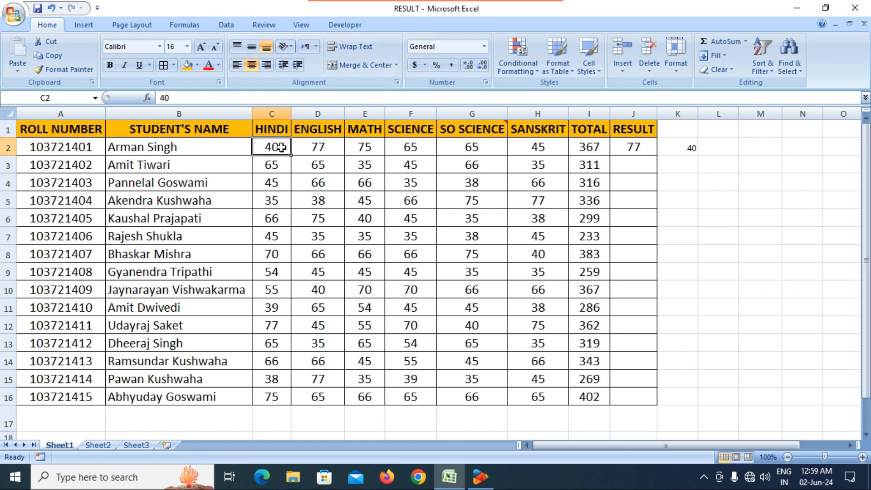
left_click(310, 146)
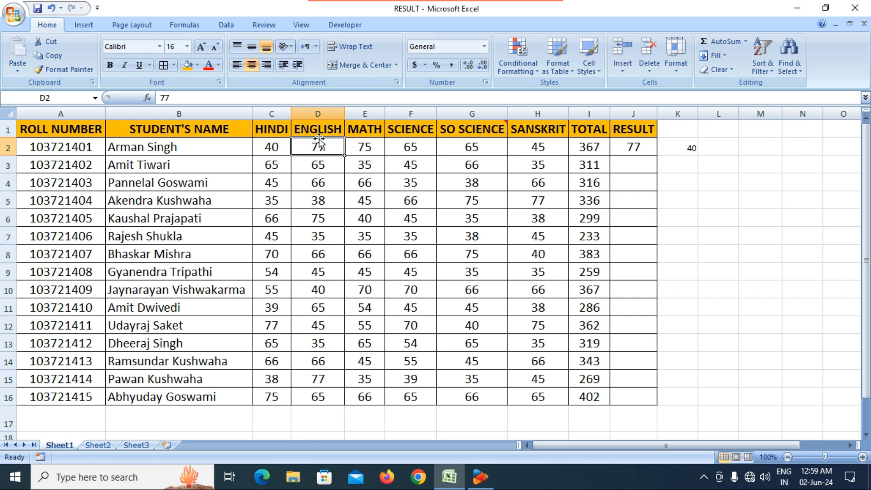
left_click(684, 146)
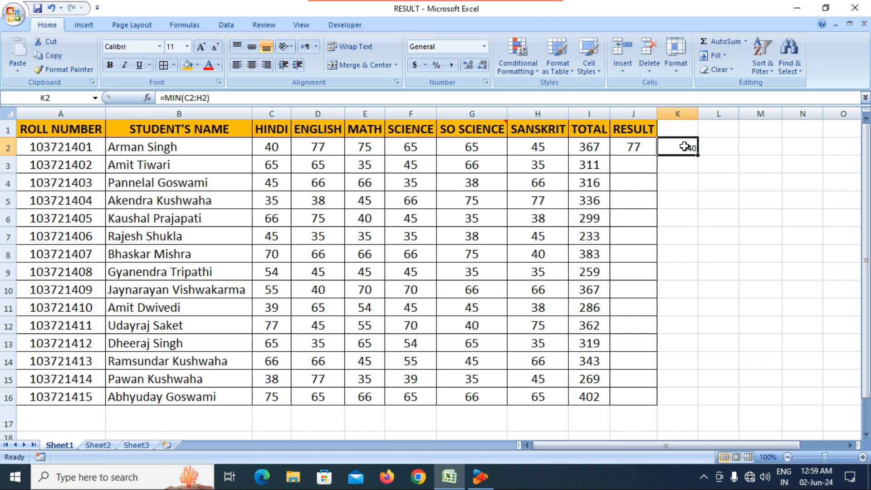
left_click(632, 145)
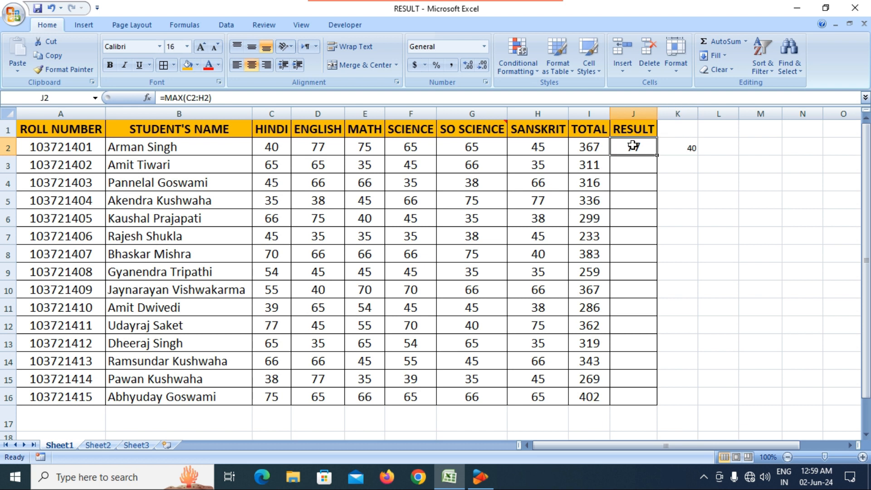
Clear the highest and lowest mark results from cells J2:M2.
left_click(745, 42)
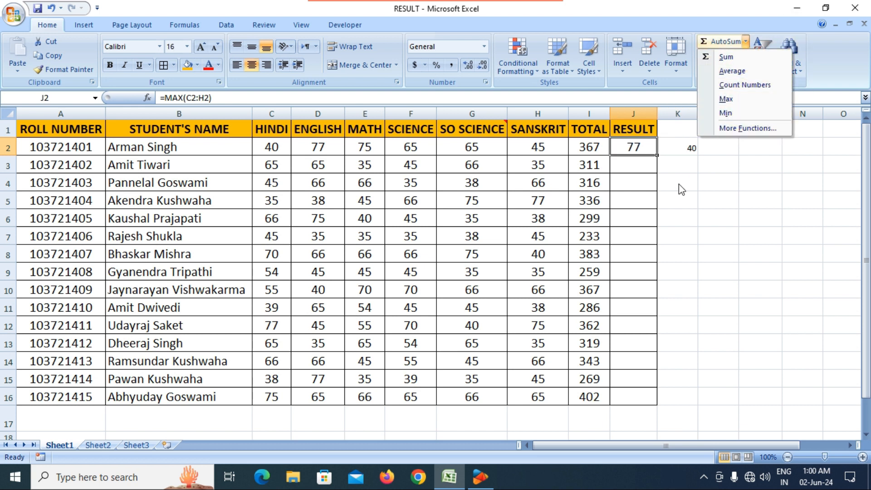
left_click(635, 159)
left_click_drag(628, 145, 756, 135)
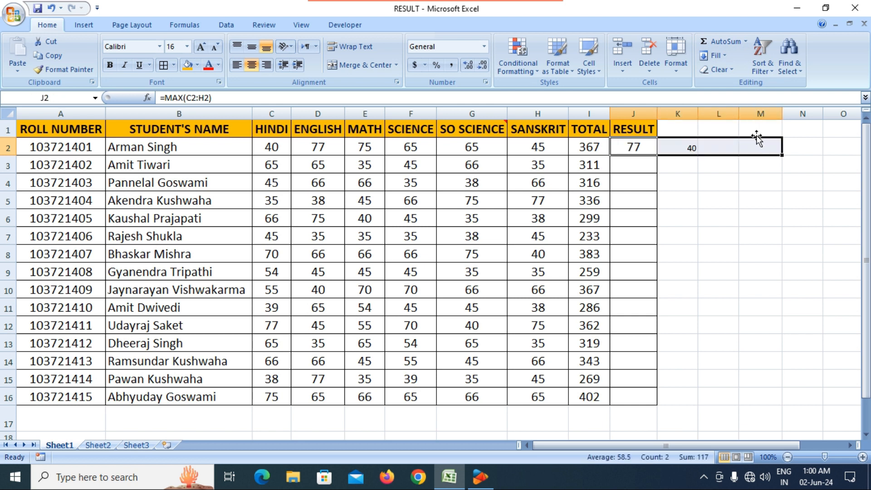
key("Delete")
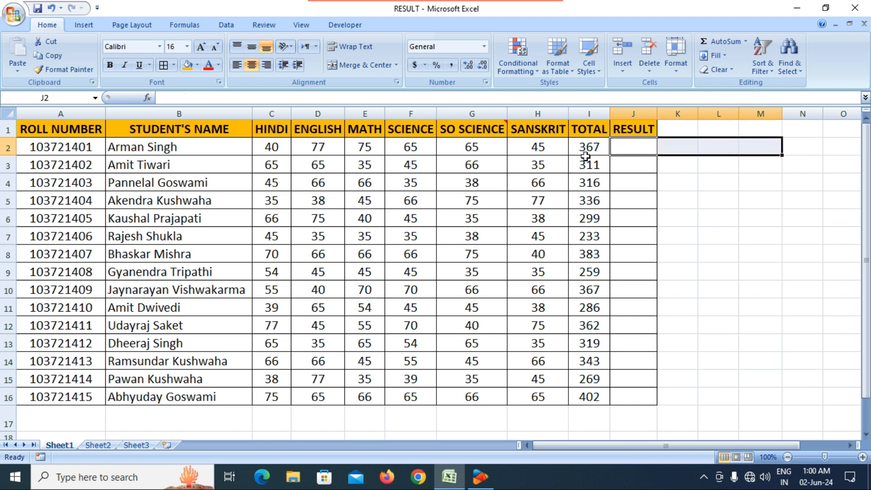
Examine the recently used functions and the function categories that AutoSum's More Functions option offers for cell J2, without inserting any.
left_click(619, 147)
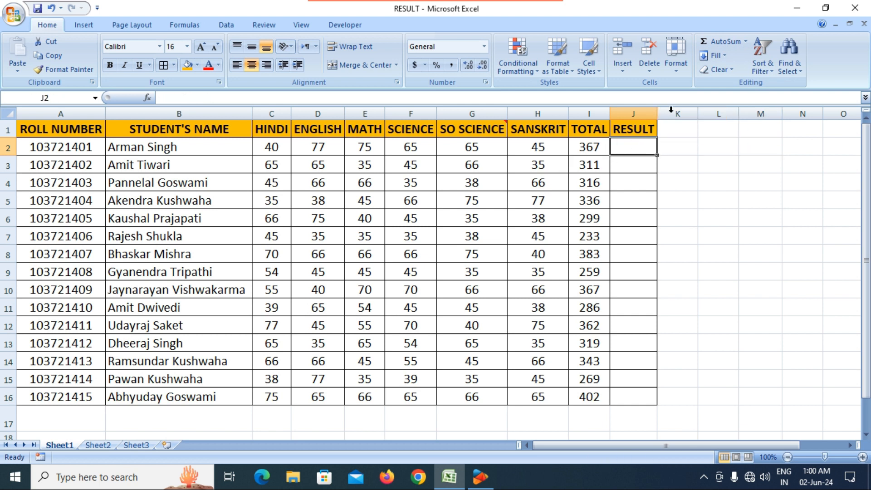
left_click(745, 42)
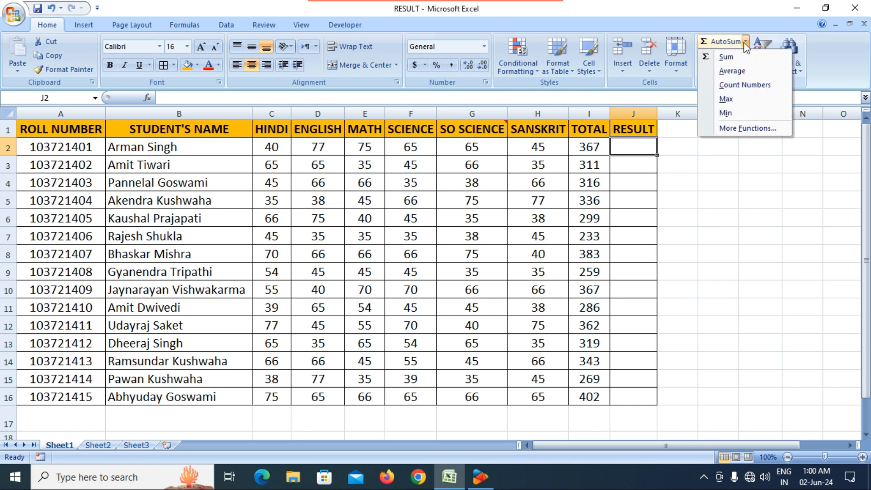
left_click(757, 132)
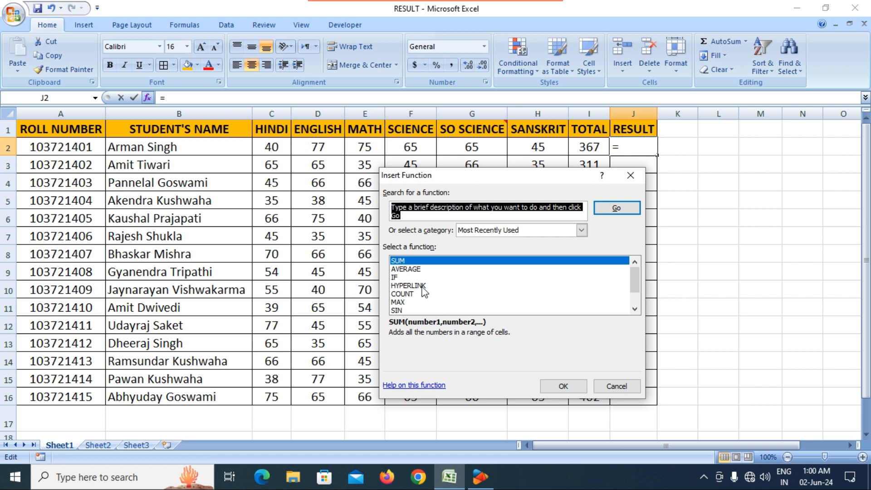
left_click(397, 277)
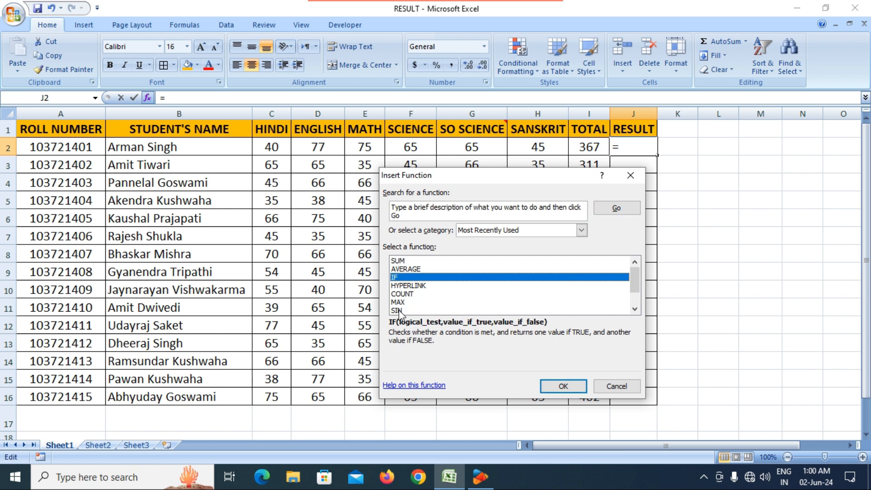
left_click(634, 308)
left_click(635, 309)
left_click(634, 309)
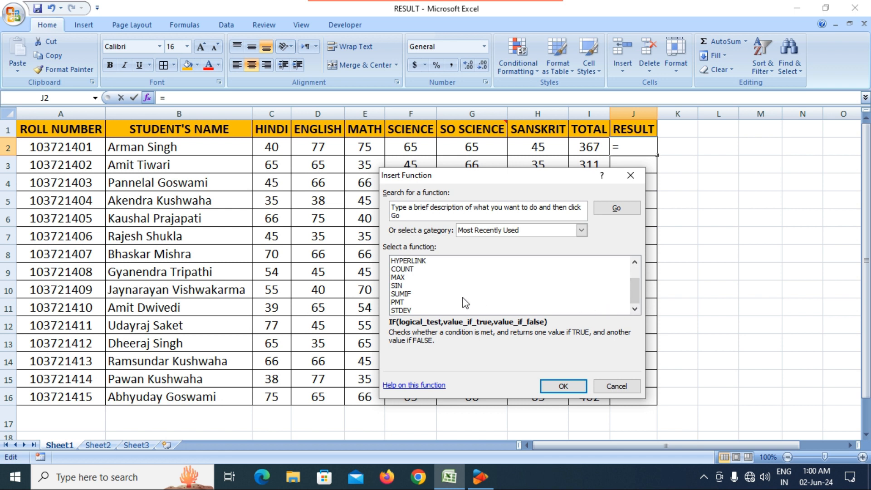
left_click(581, 231)
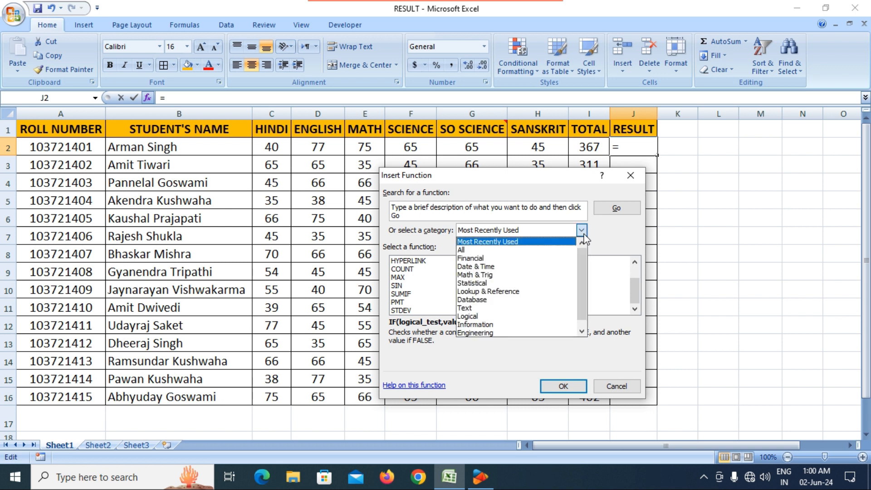
left_click(506, 252)
left_click(613, 386)
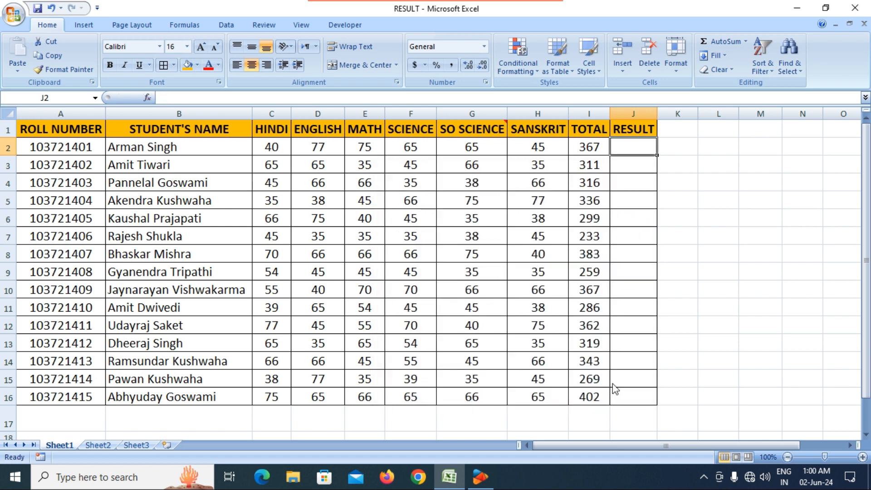
Examine the Function Library groups from AutoSum, Recently Used, Financial and Logical through Math & Trig to the Cube and Information functions.
left_click(185, 26)
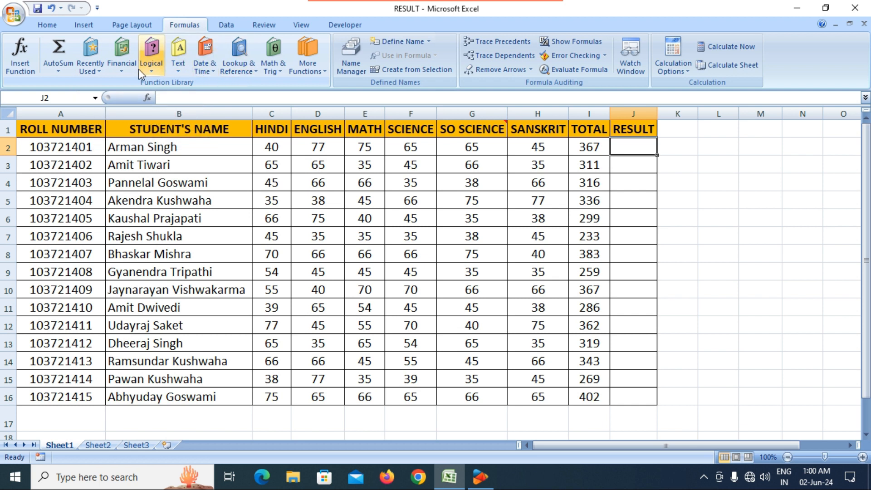
left_click(53, 75)
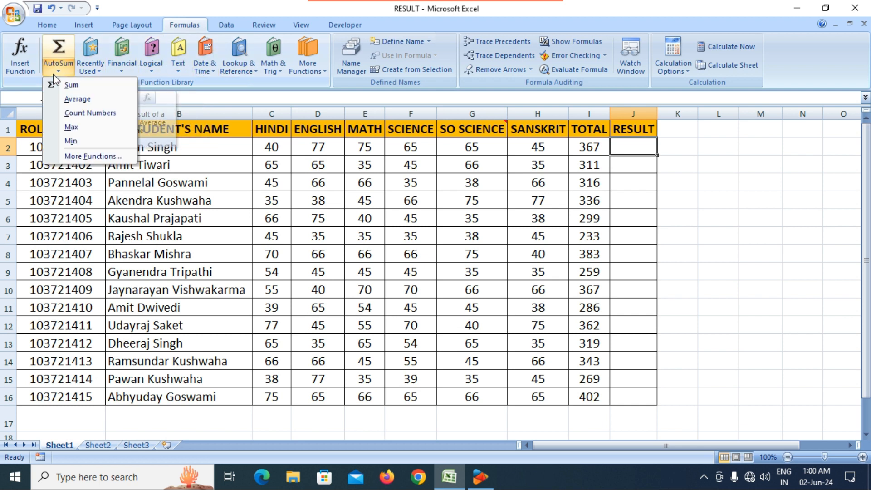
left_click(104, 72)
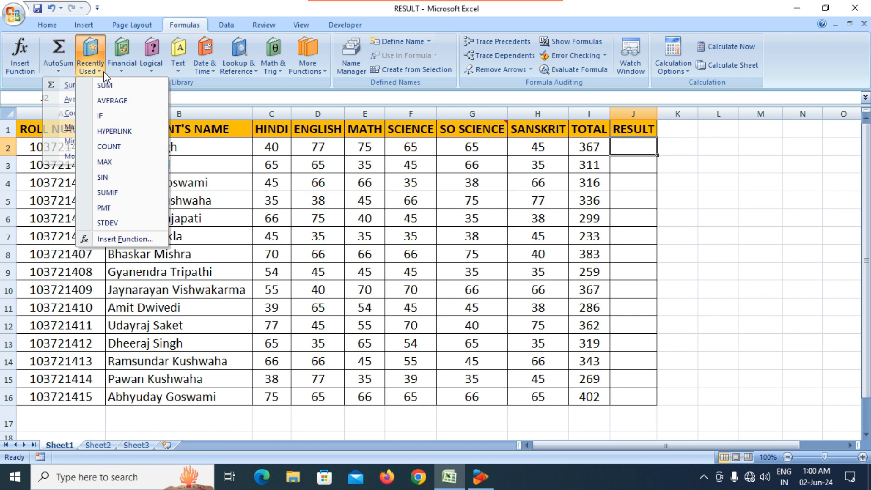
left_click(130, 72)
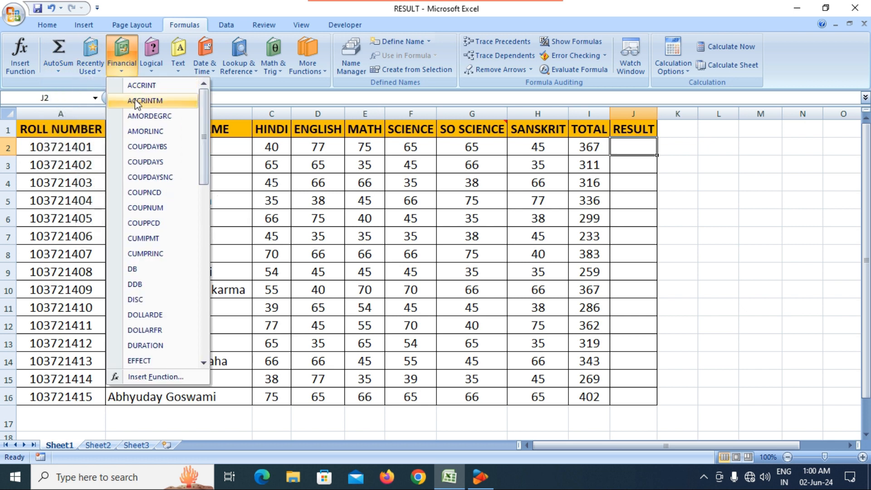
left_click(151, 70)
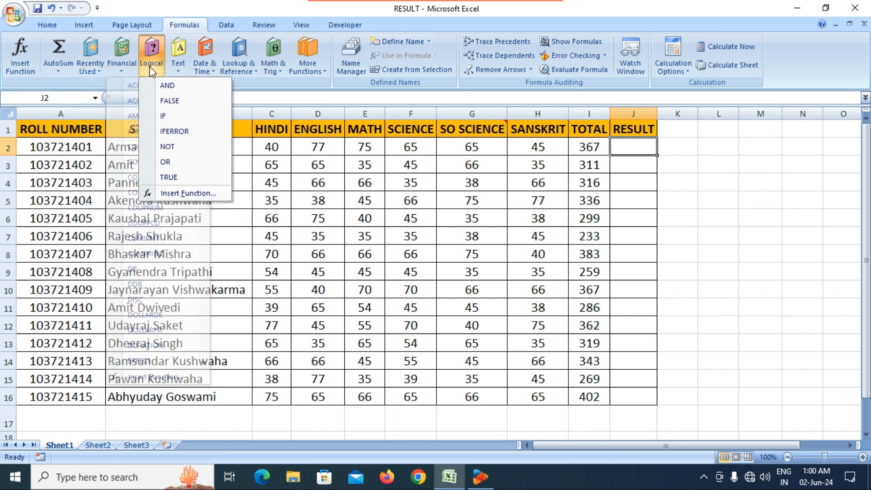
left_click(177, 72)
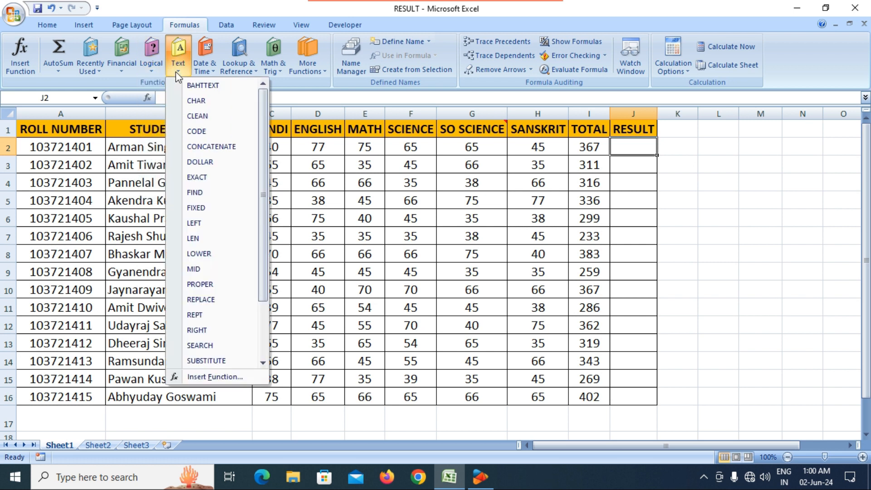
left_click(210, 74)
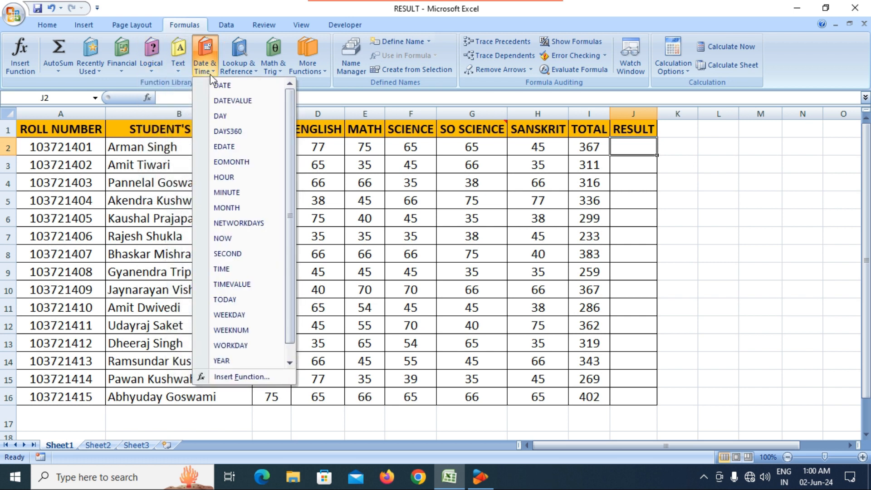
left_click(257, 75)
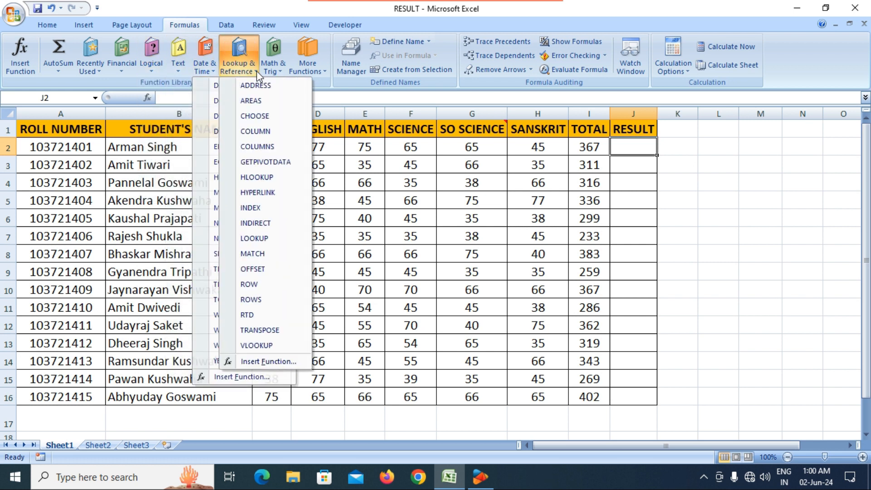
left_click(285, 71)
left_click(322, 69)
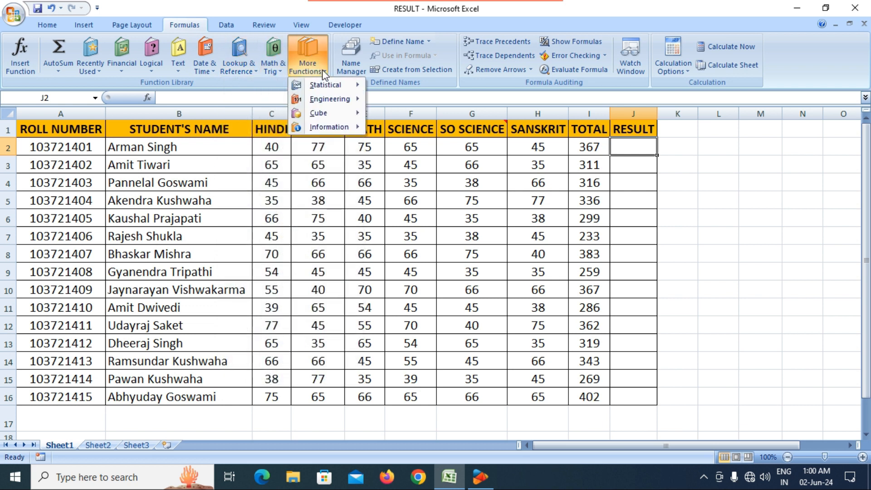
mouse_move(330, 93)
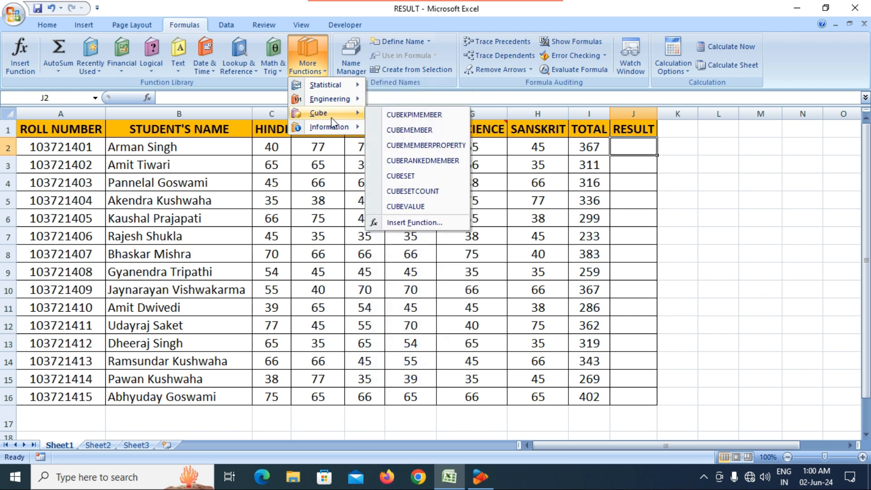
mouse_move(336, 129)
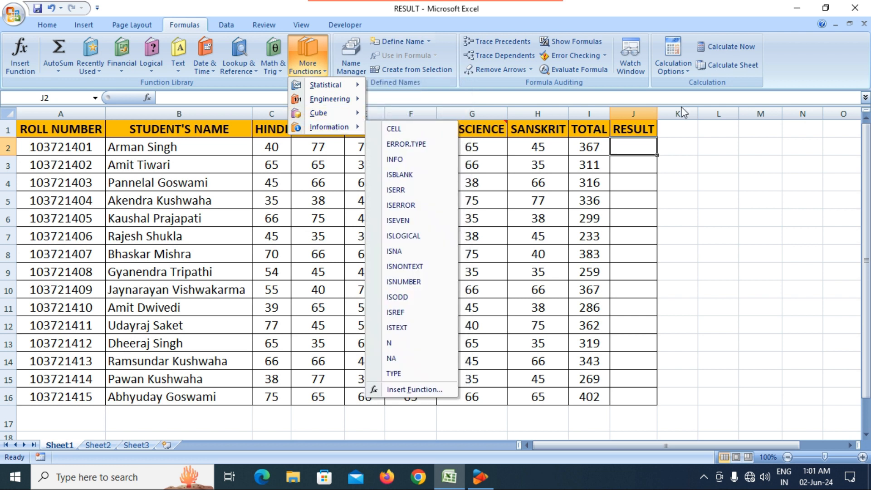
key("Escape")
key("Escape")
Review the Insert Function dialog behind AutoSum's More Functions and the list of Fill options for J2, without applying any.
left_click(51, 29)
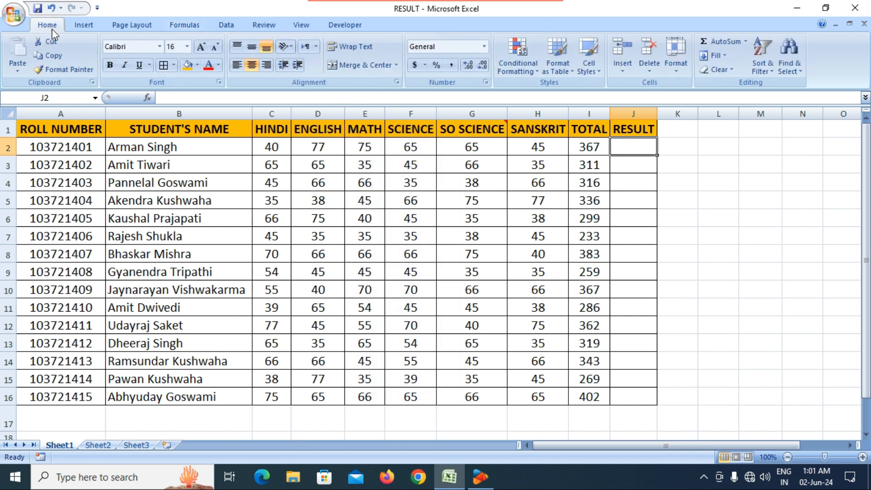
left_click(745, 41)
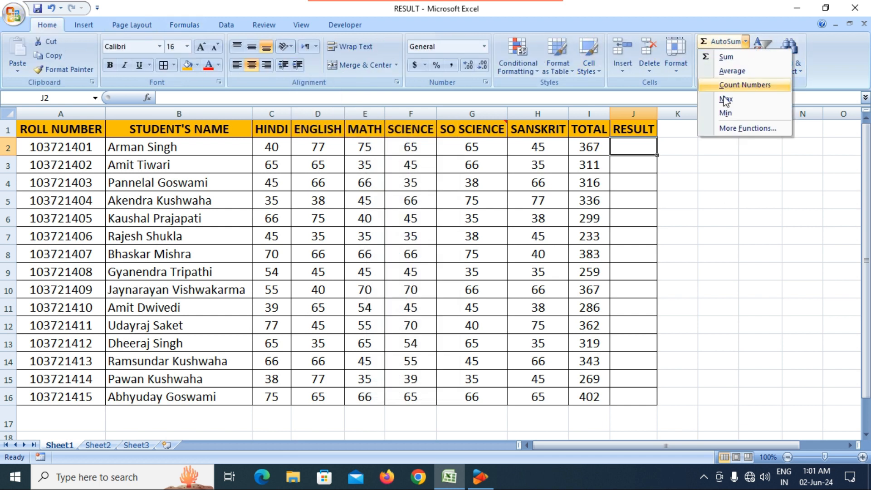
left_click(718, 129)
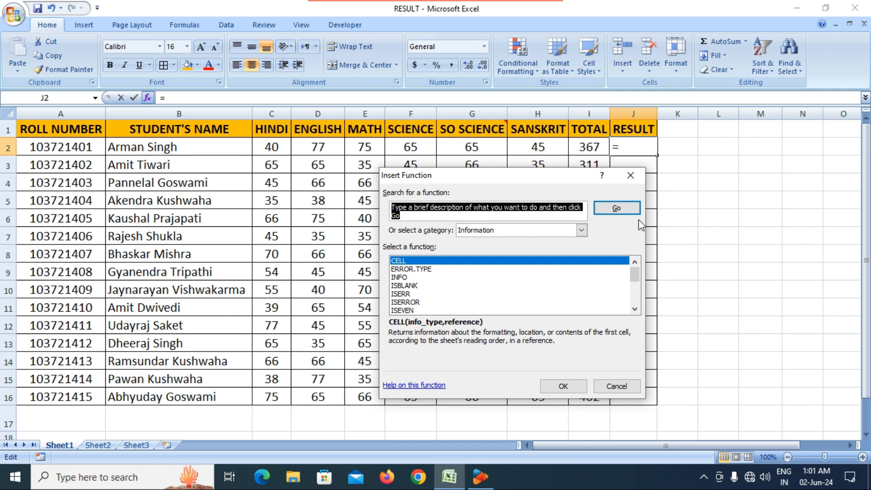
left_click(631, 176)
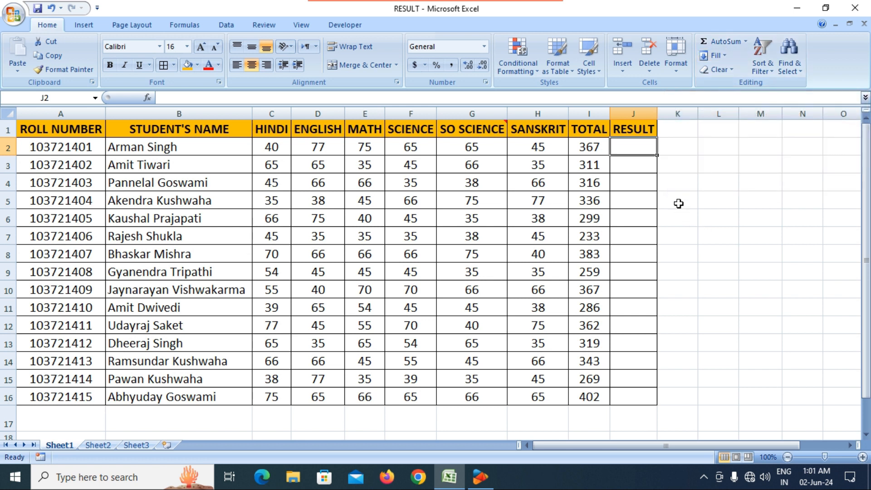
left_click(728, 54)
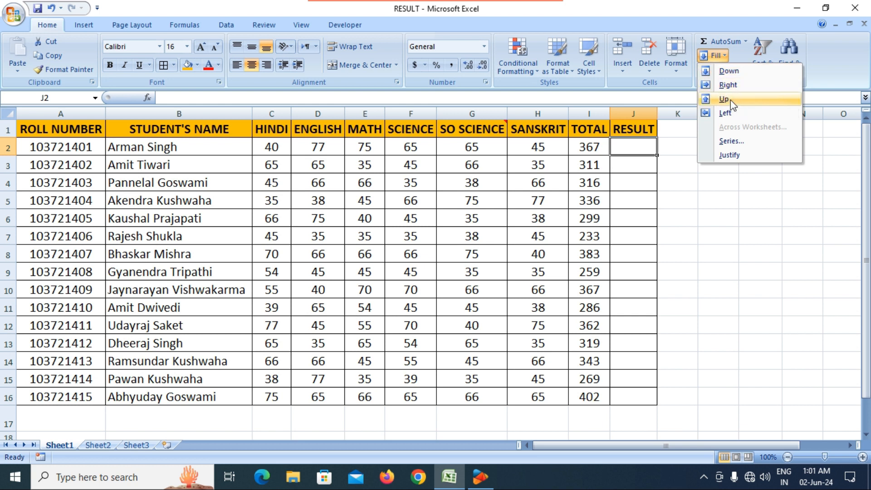
left_click(723, 207)
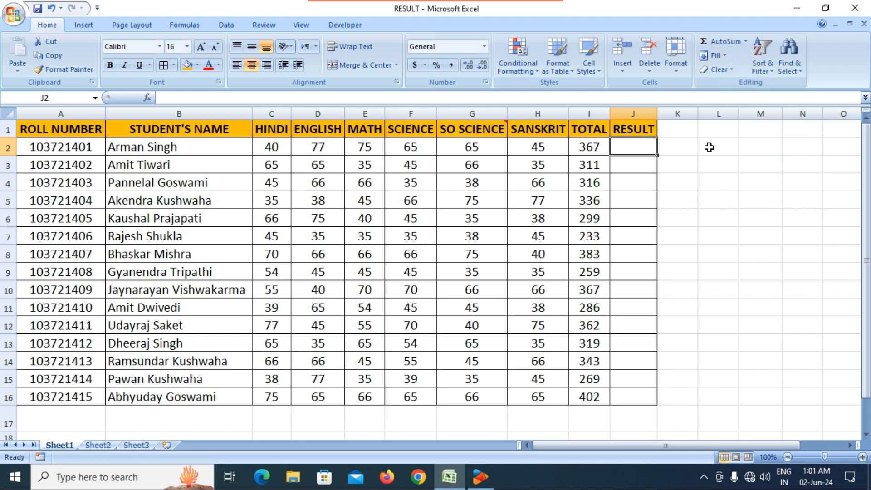
Enter 1 in cell C18 below the result table.
scroll(708, 146, "down", 4)
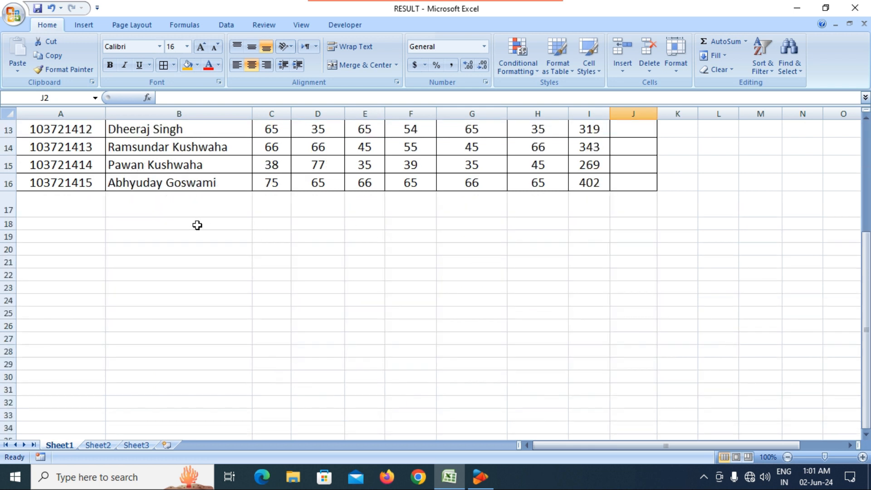
left_click(269, 224)
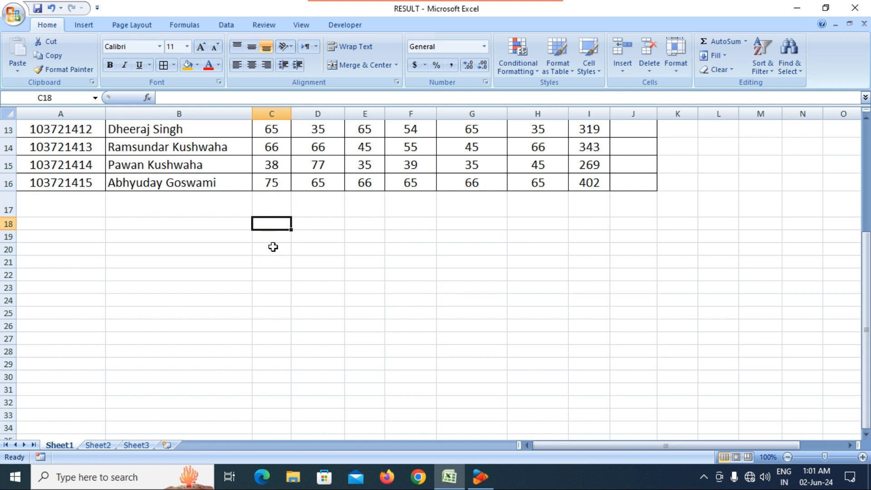
type("1")
key("Return")
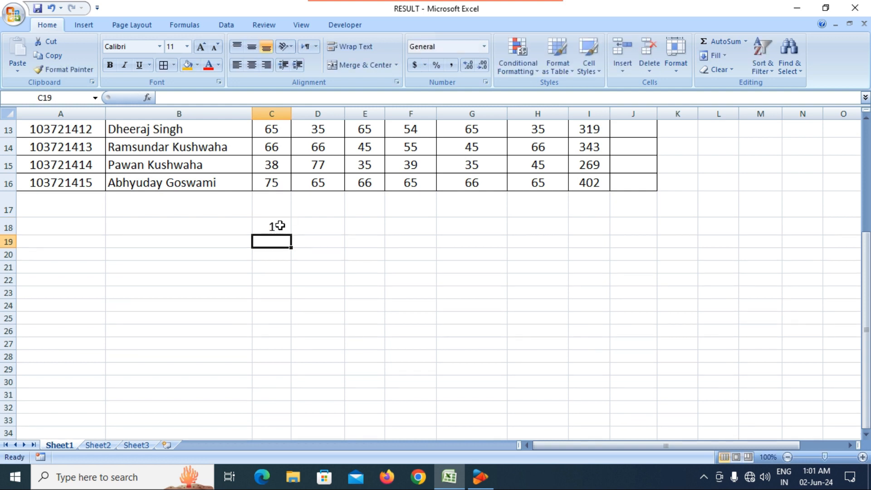
Fill the value of C18 down through C30, and undo the fill.
scroll(279, 226, "down", 1)
left_click_drag(276, 173, 280, 327)
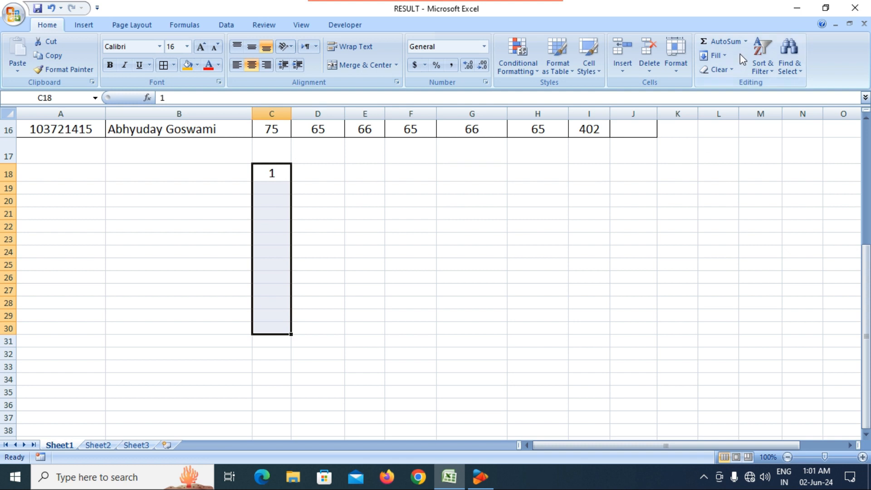
left_click(723, 56)
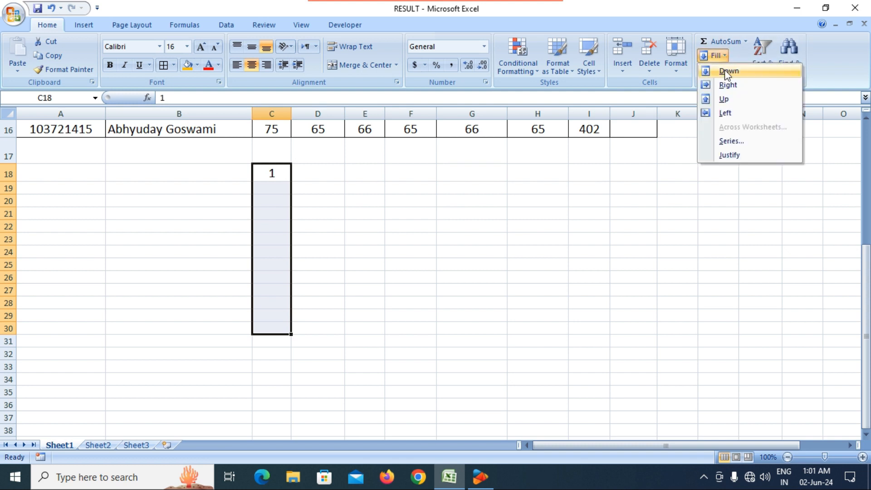
left_click(724, 71)
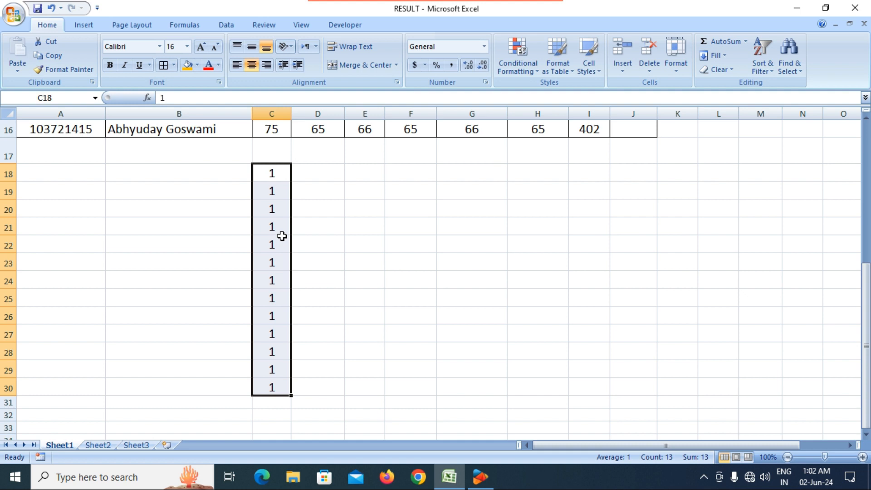
key("ctrl+z")
left_click(379, 215)
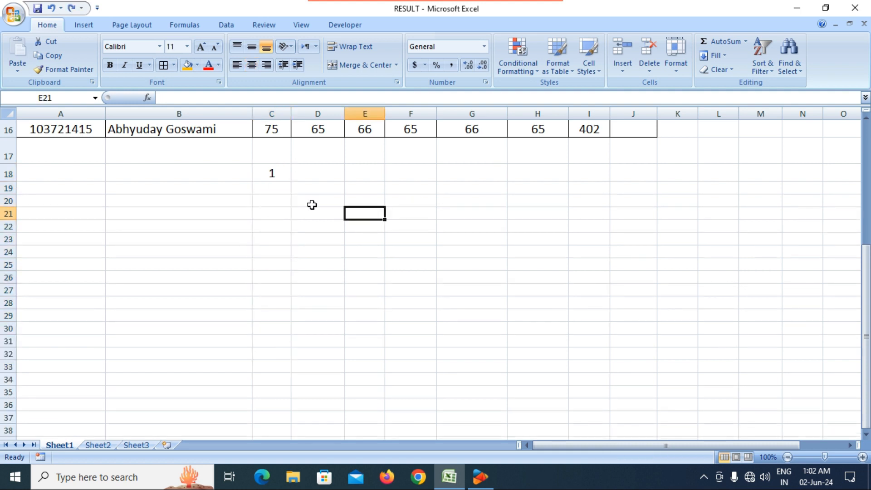
Enter 2 in C19 and try filling the range C18:C35 downward.
left_click(271, 186)
type("2")
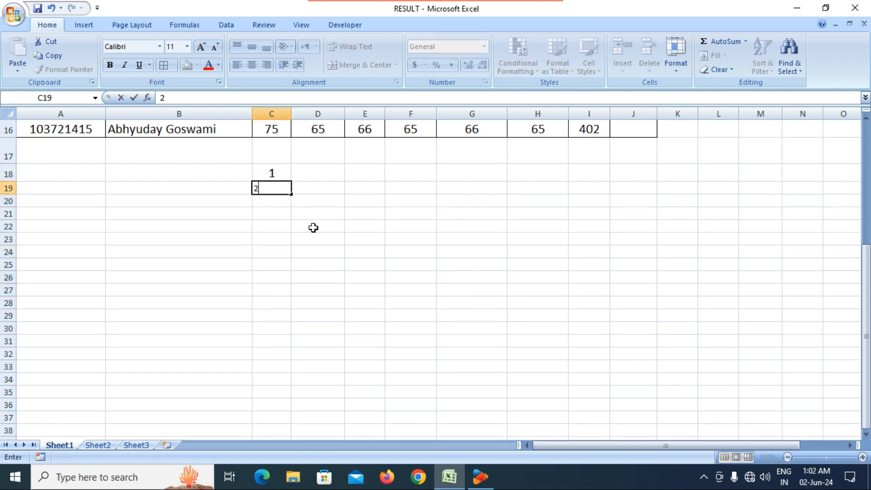
key("Return")
left_click_drag(271, 173, 266, 395)
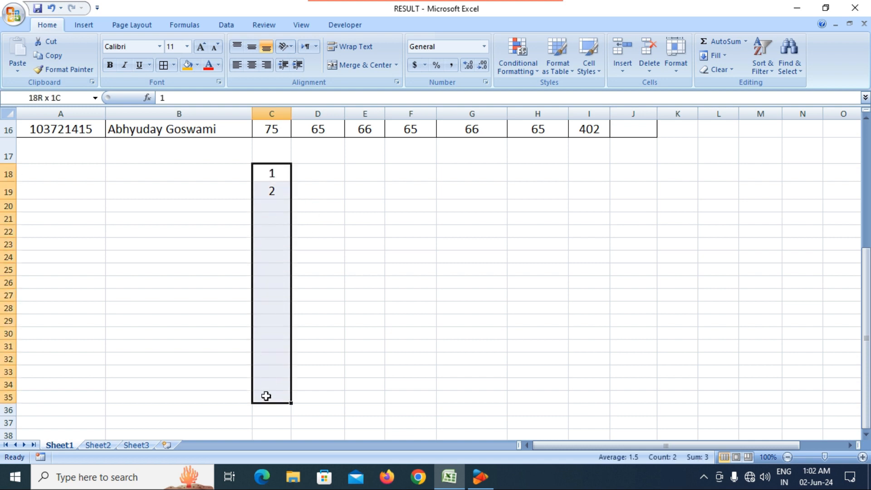
left_click(715, 56)
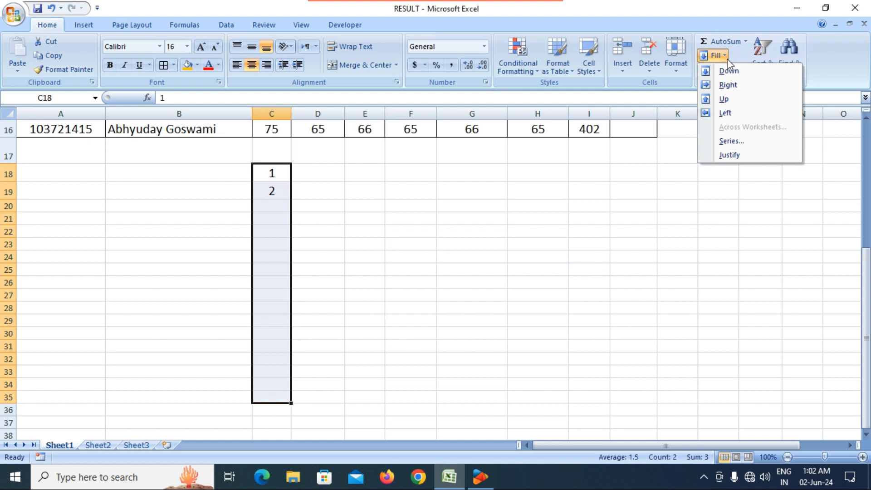
left_click(725, 71)
scroll(426, 264, "down", 5)
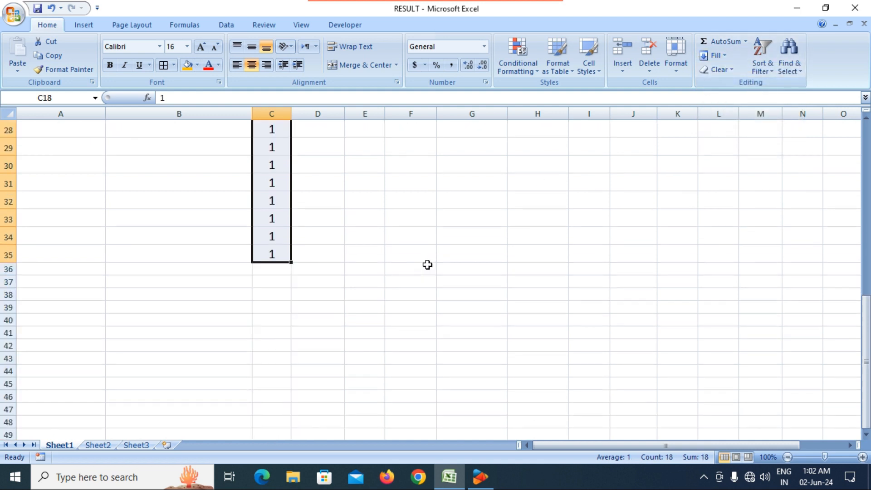
scroll(315, 232, "up", 5)
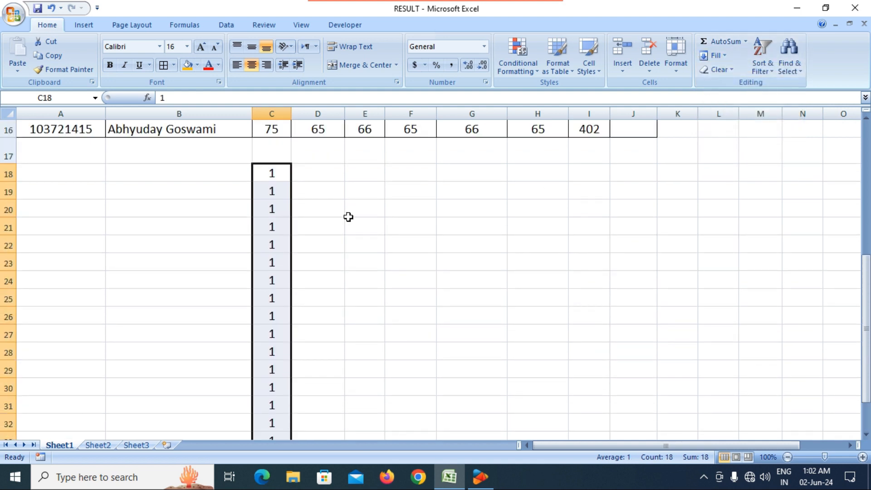
Undo the downward fill in C18:C35 and the entry in C19.
left_click(334, 243)
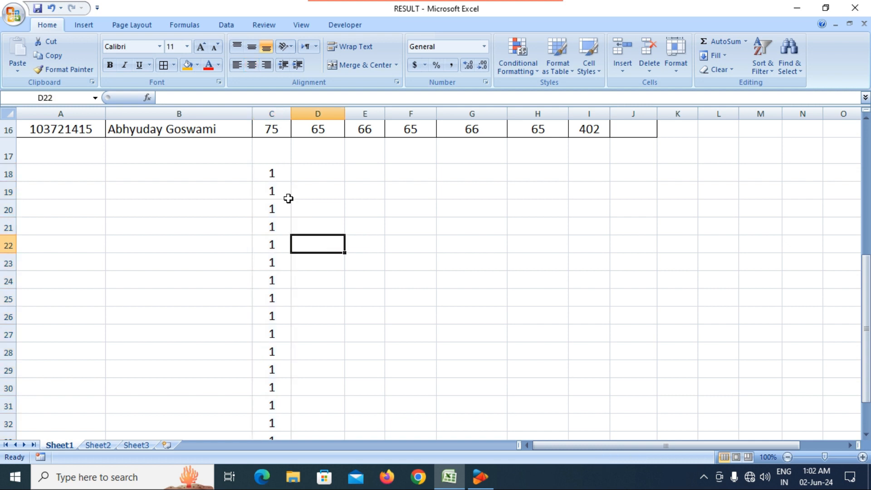
left_click(275, 172)
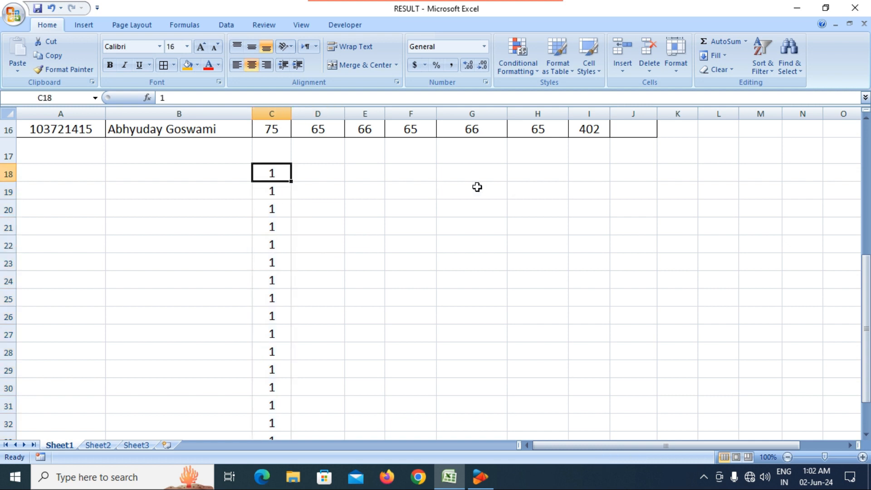
left_click(725, 55)
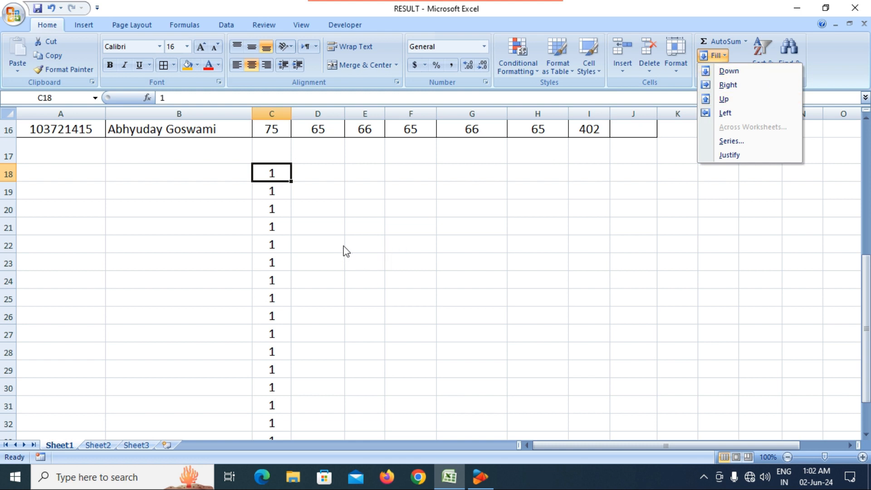
key("Escape")
key("ctrl+z")
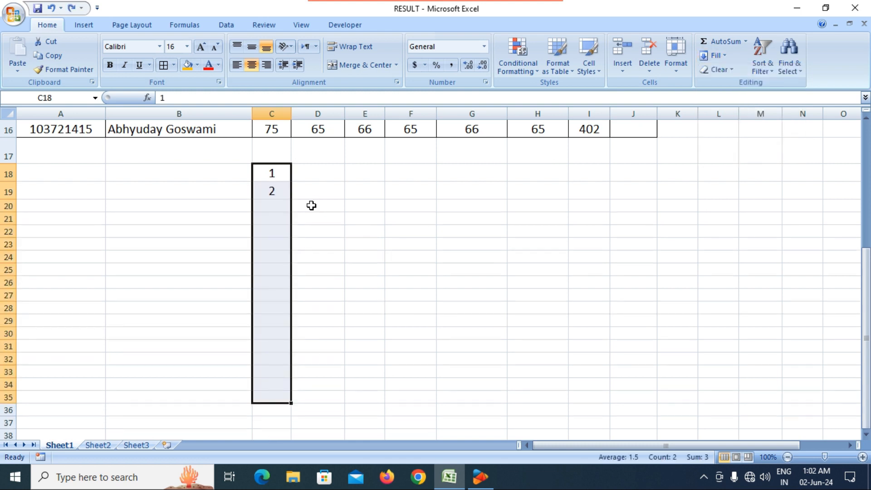
key("ctrl+z")
left_click(307, 225)
key("ctrl+z")
Fill the value of C18 to the right through I18.
left_click(271, 175)
left_click_drag(271, 174, 588, 169)
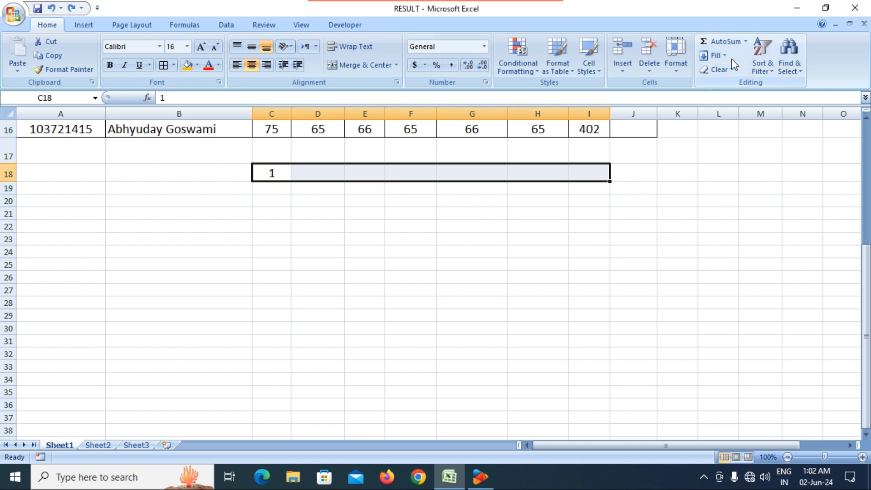
left_click(717, 55)
left_click(726, 84)
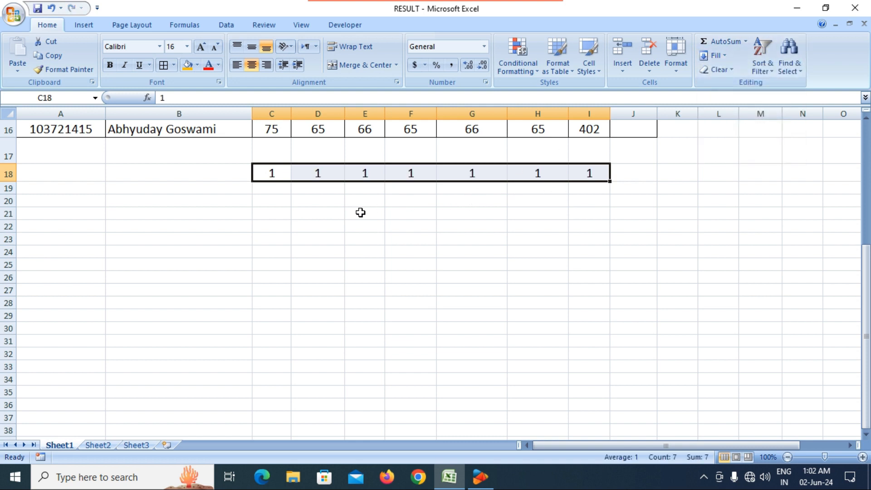
left_click(314, 207)
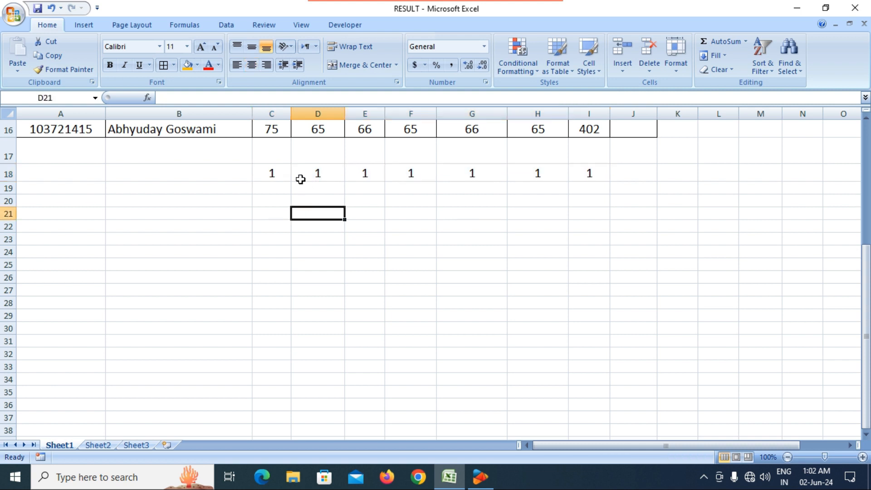
scroll(300, 177, "up", 3)
scroll(301, 180, "down", 3)
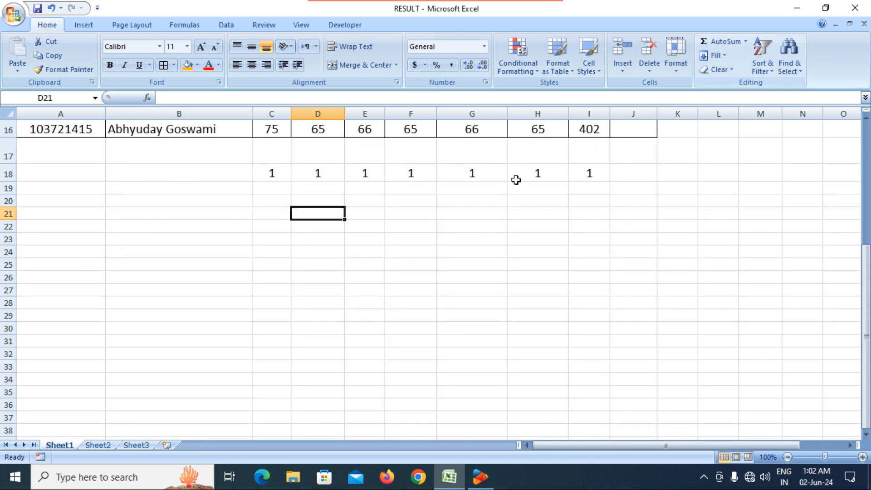
Enter 2 in cell K27 and fill it upward through K18.
left_click(678, 286)
type("2")
key("Return")
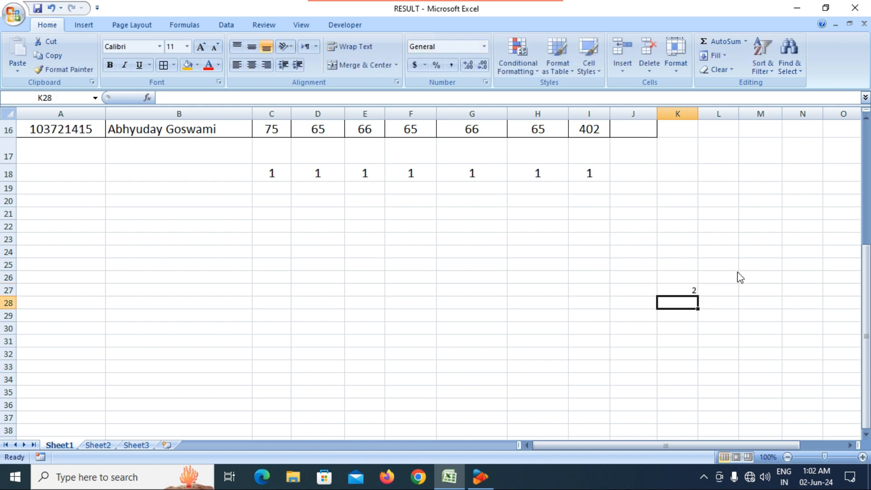
left_click_drag(687, 288, 682, 173)
left_click(723, 56)
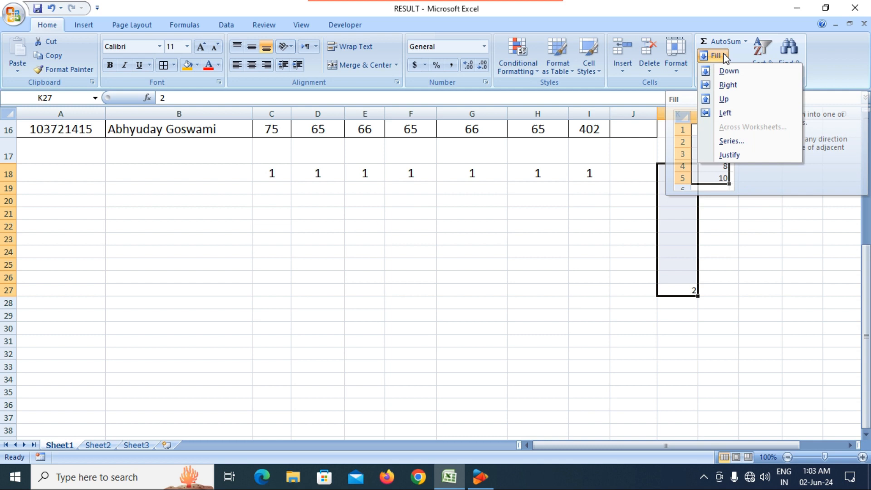
left_click(728, 98)
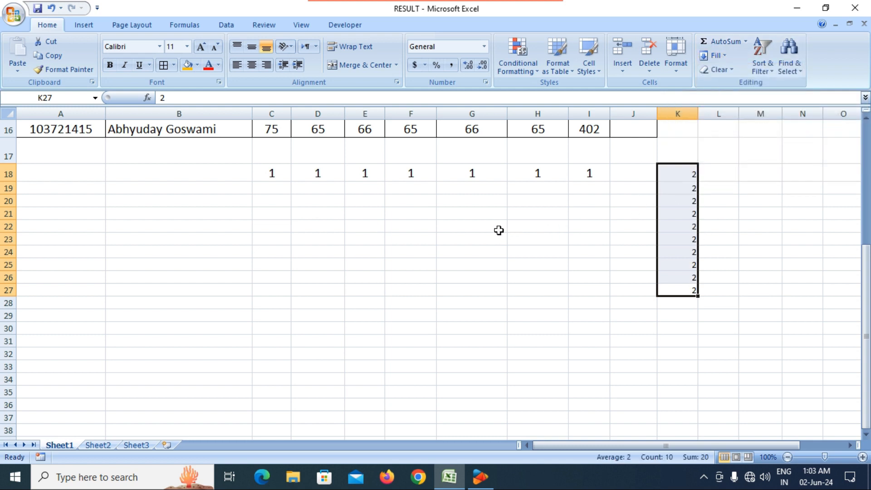
Enter 3 in cell G21 and fill it to the left through B21.
left_click(495, 215)
type("3")
key("ctrl+Return")
left_click_drag(496, 214, 208, 217)
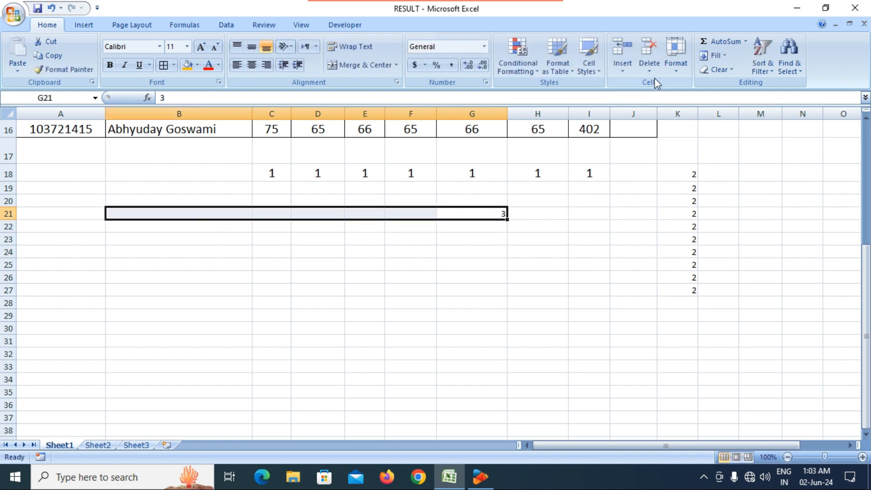
left_click(720, 56)
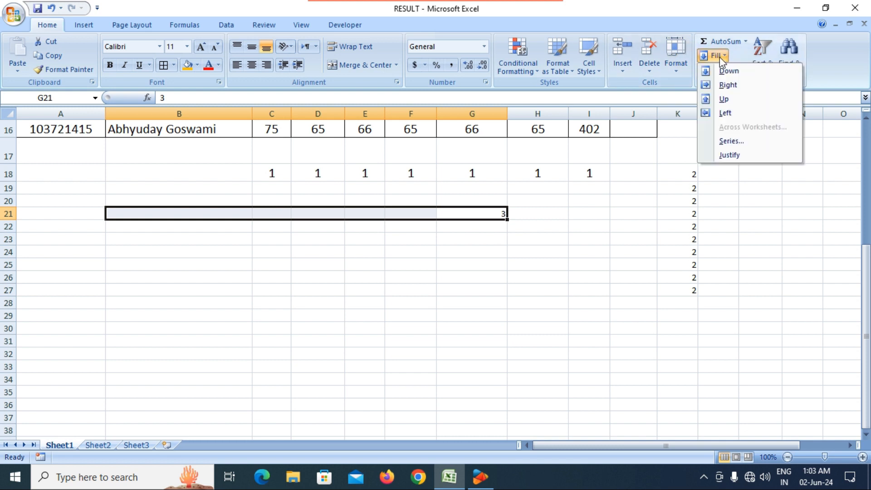
left_click(725, 114)
left_click(455, 266)
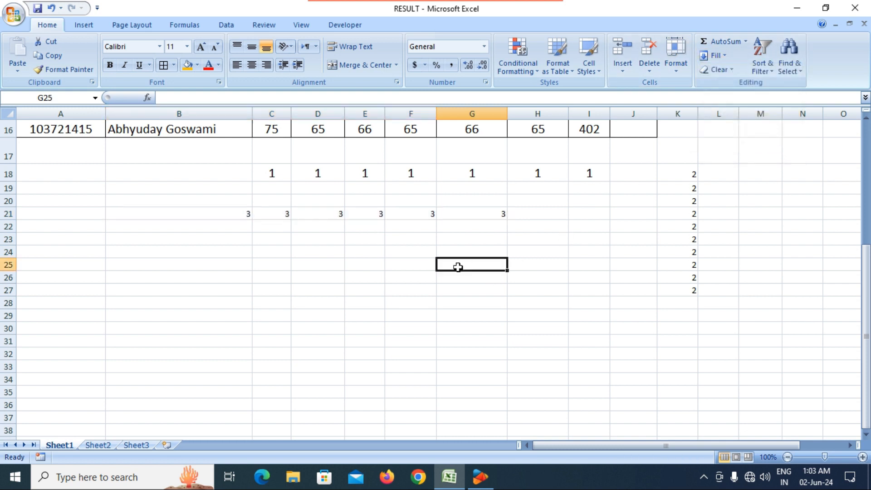
Clear all the sample fill values from the range B18:K28.
left_click(472, 229)
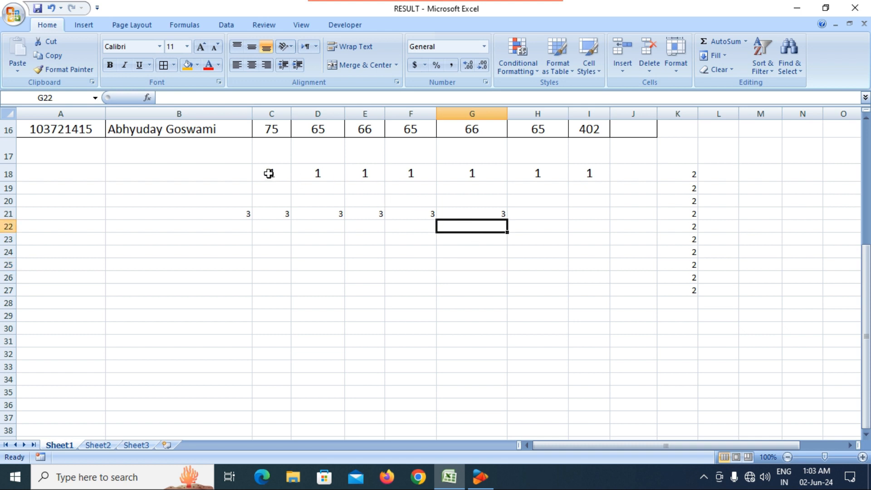
left_click_drag(245, 173, 679, 300)
key("Delete")
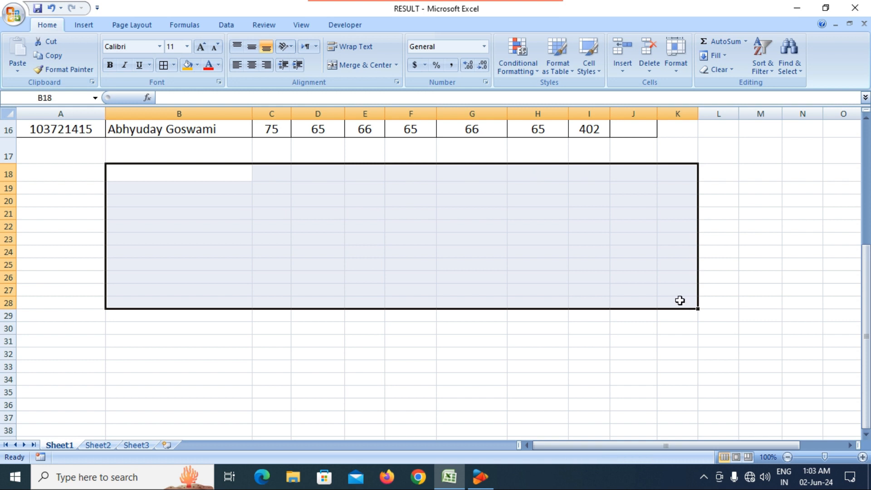
left_click(538, 277)
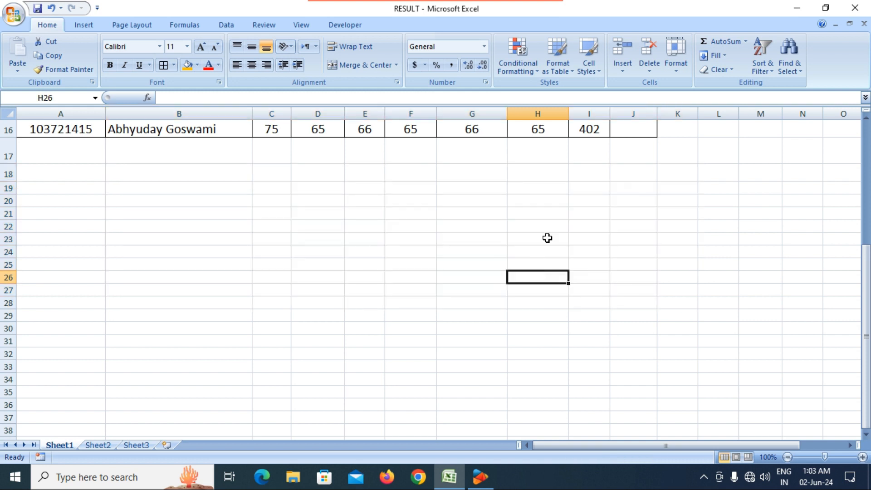
left_click(725, 58)
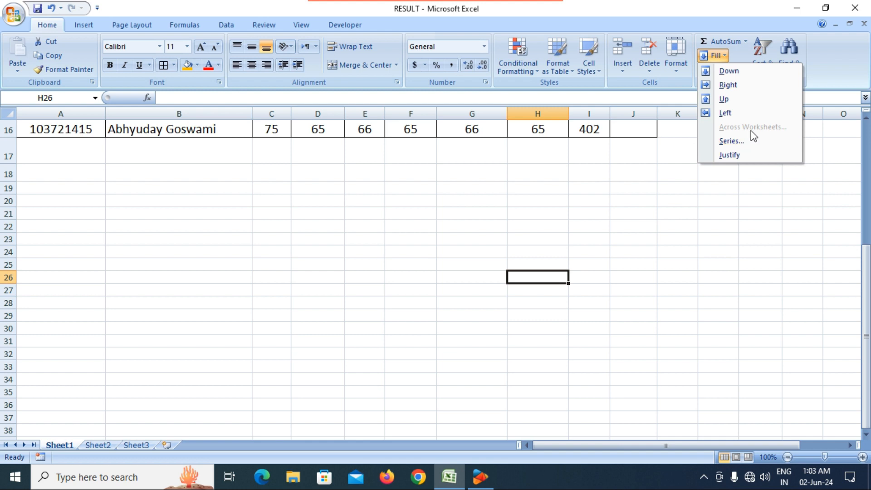
left_click(425, 261)
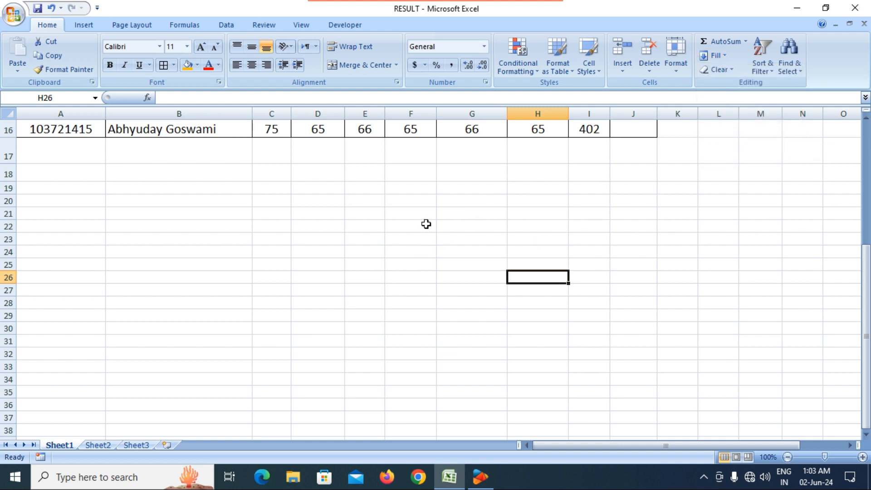
scroll(280, 223, "up", 1)
scroll(280, 223, "up", 4)
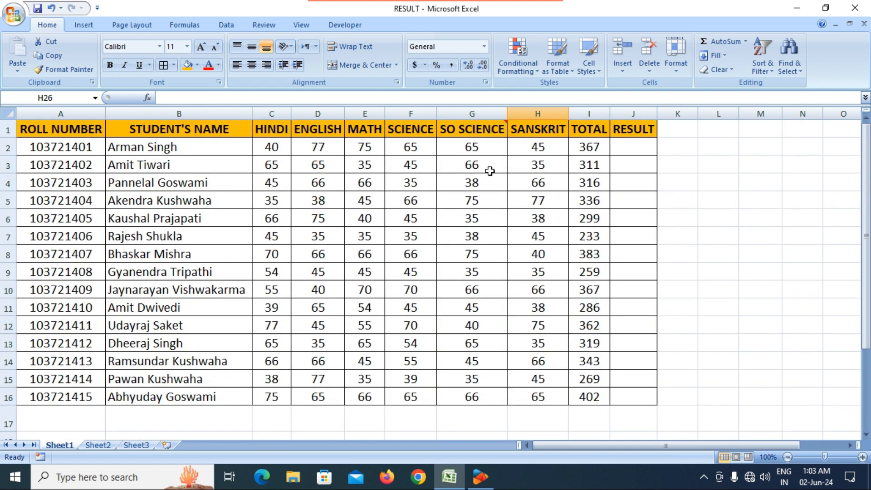
left_click(278, 179)
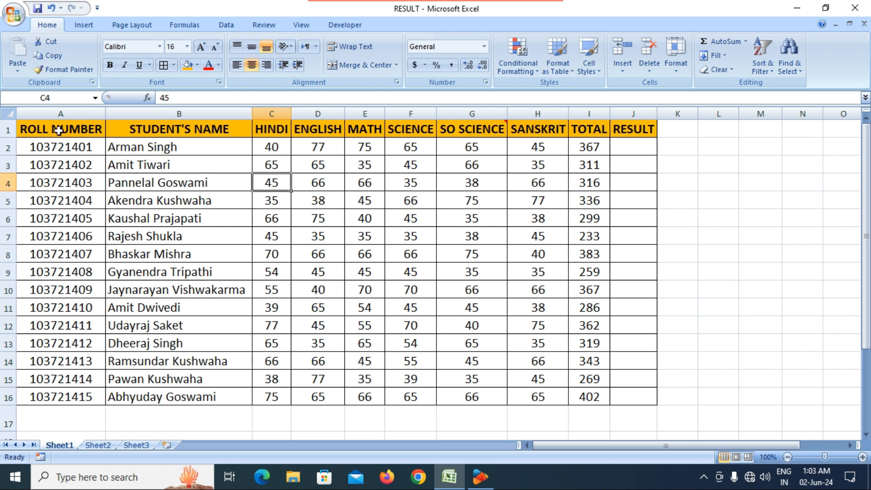
left_click(357, 335)
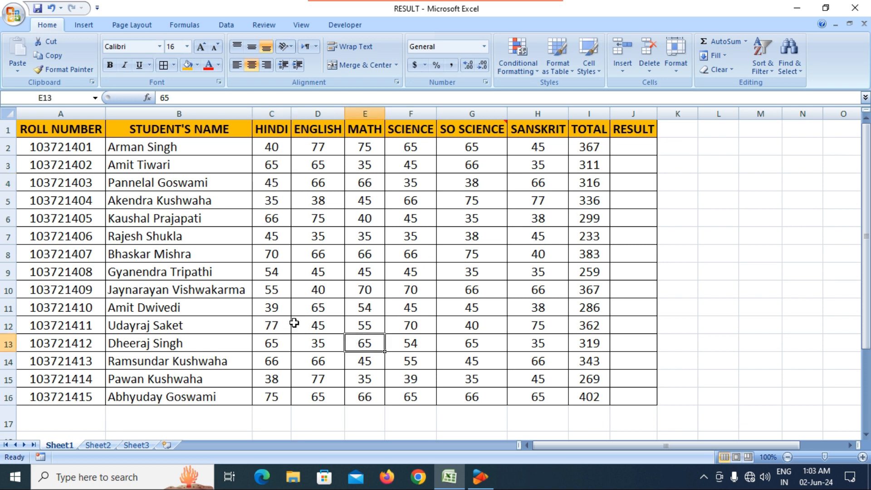
Insert two new worksheets after Sheet3 and return to Sheet1.
left_click(97, 445)
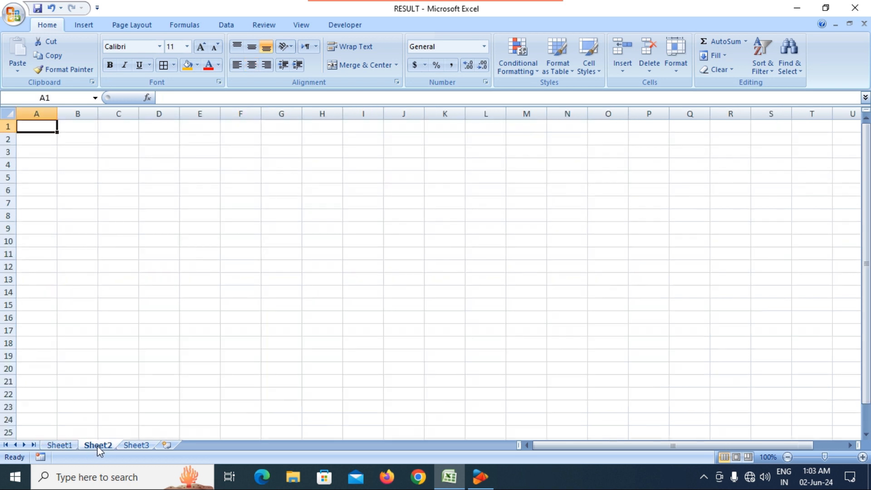
left_click(139, 445)
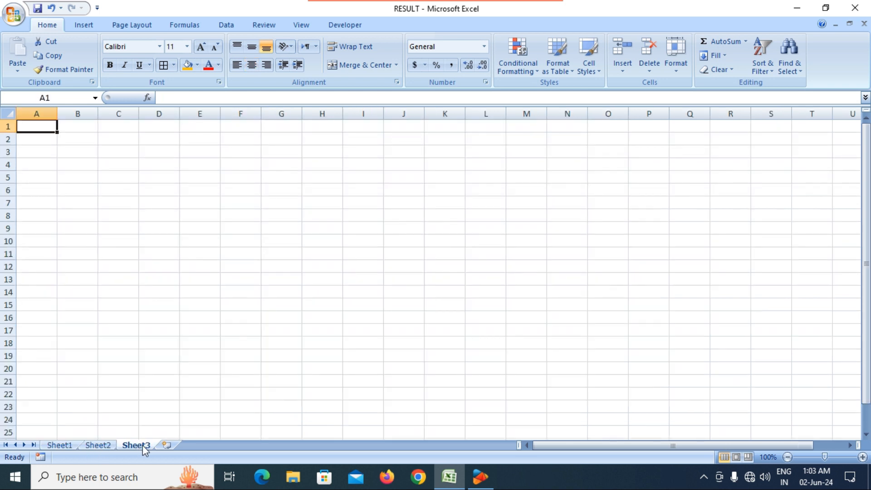
left_click(168, 444)
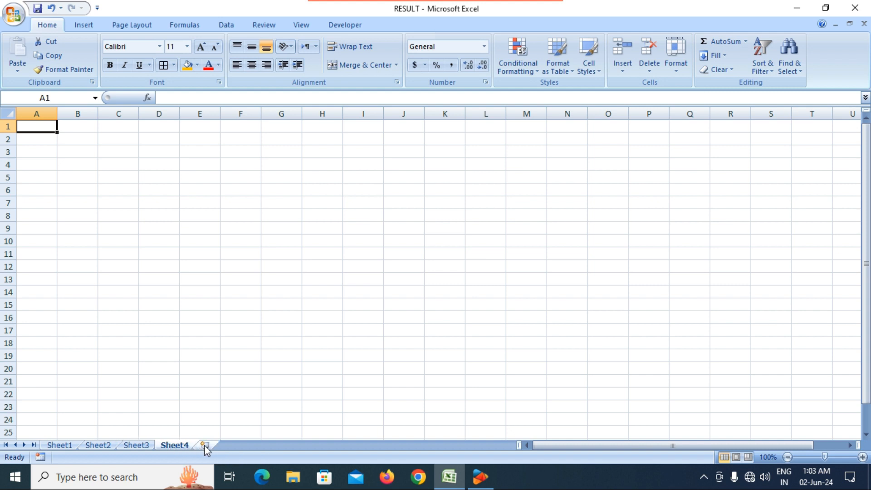
left_click(205, 446)
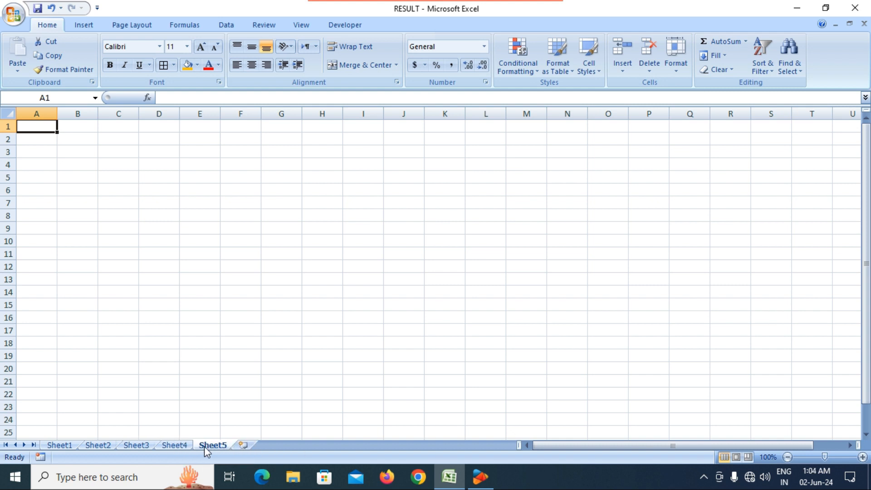
left_click(68, 447)
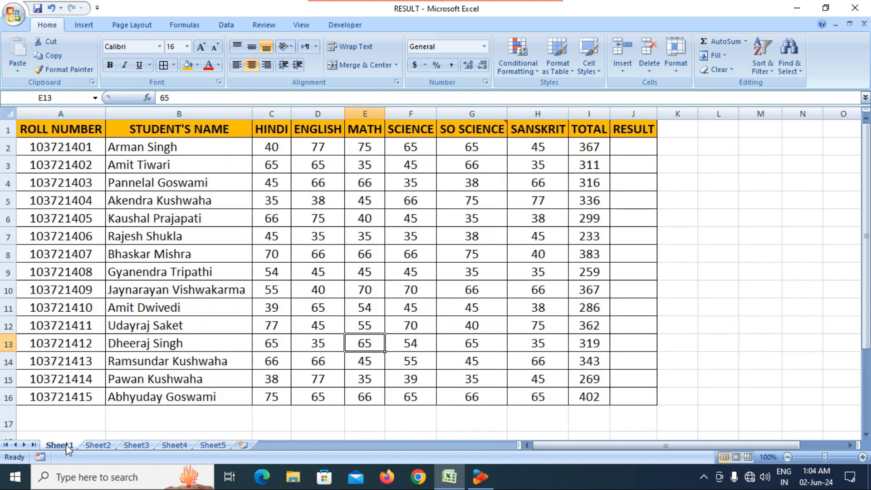
Copy the result table A1:J16 from Sheet1 and paste it into Sheet2 starting at cell A1.
left_click(179, 323)
left_click_drag(88, 132, 614, 399)
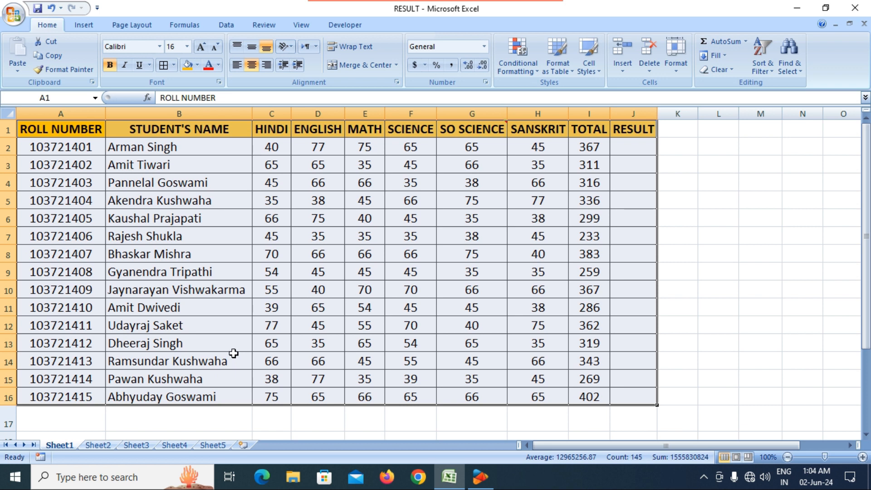
left_click(160, 424)
left_click_drag(58, 128, 613, 404)
left_click(98, 445)
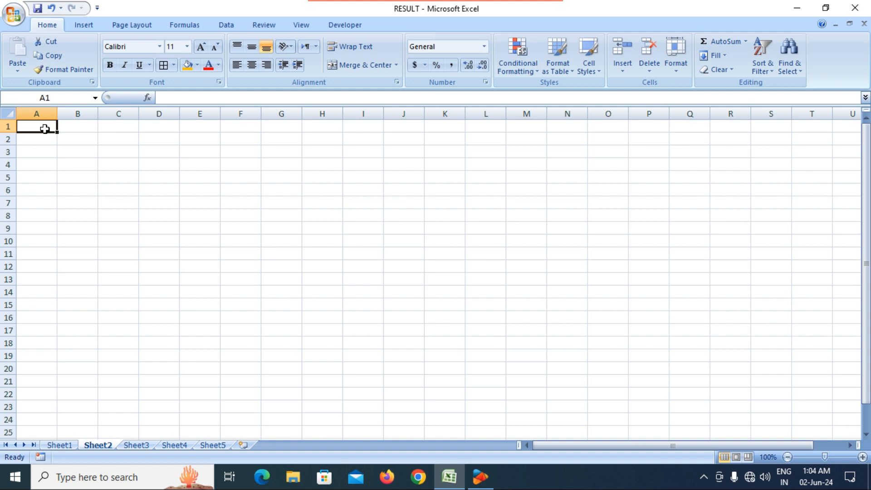
left_click(59, 445)
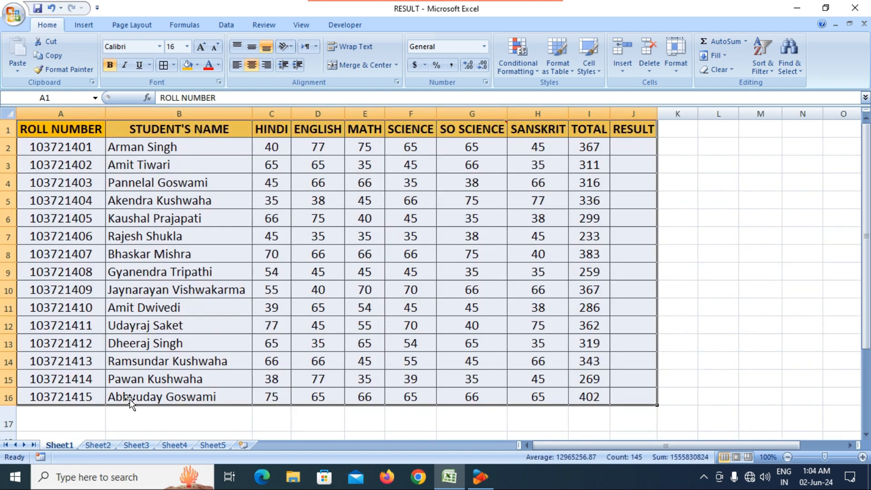
key("ctrl+c")
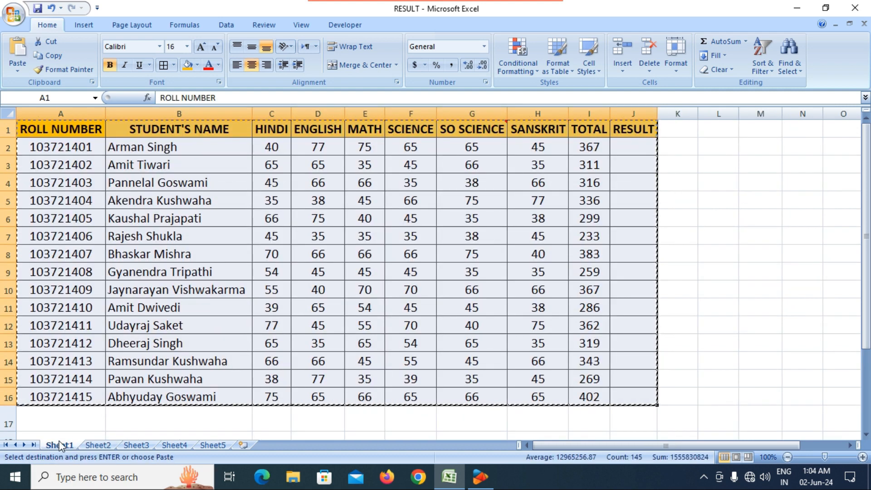
left_click(101, 445)
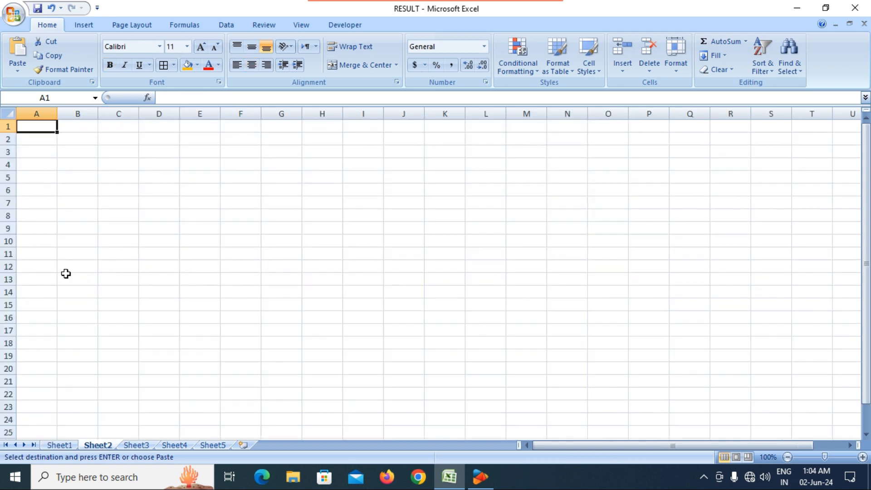
key("ctrl+v")
left_click(190, 309)
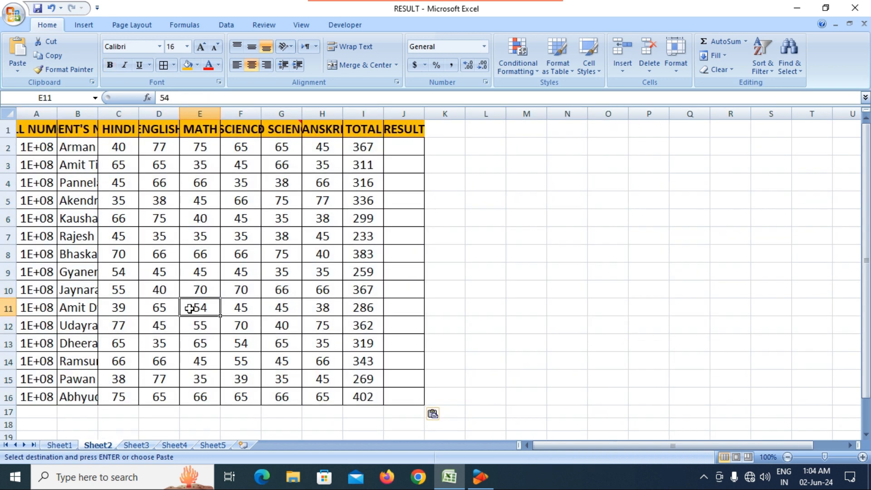
Autofit the roll number and student's name columns of the pasted table on Sheet2.
left_click(55, 117)
double_click(96, 117)
double_click(58, 113)
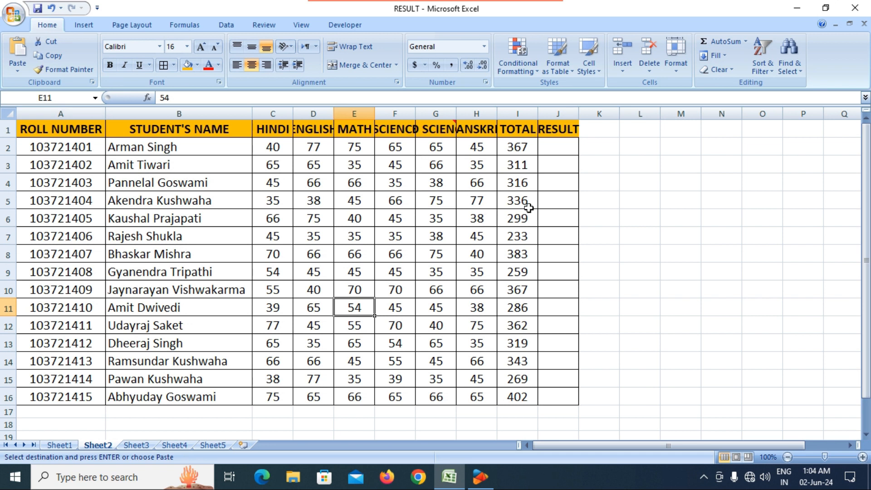
Undo the column width changes and the table paste on Sheet2.
key("ctrl+z")
key("ctrl+z")
key("ctrl+z")
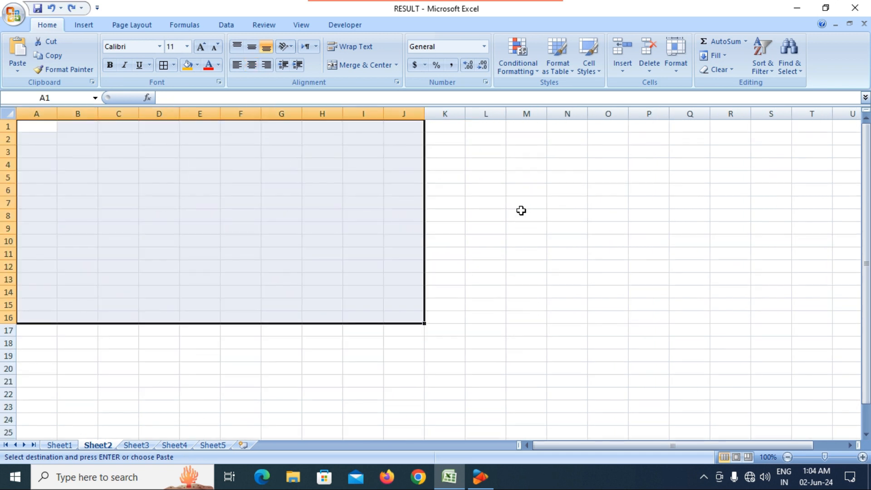
left_click(349, 369)
Look through Sheet1 to Sheet5, return to Sheet1 and cancel the pending copy of the table.
left_click(59, 445)
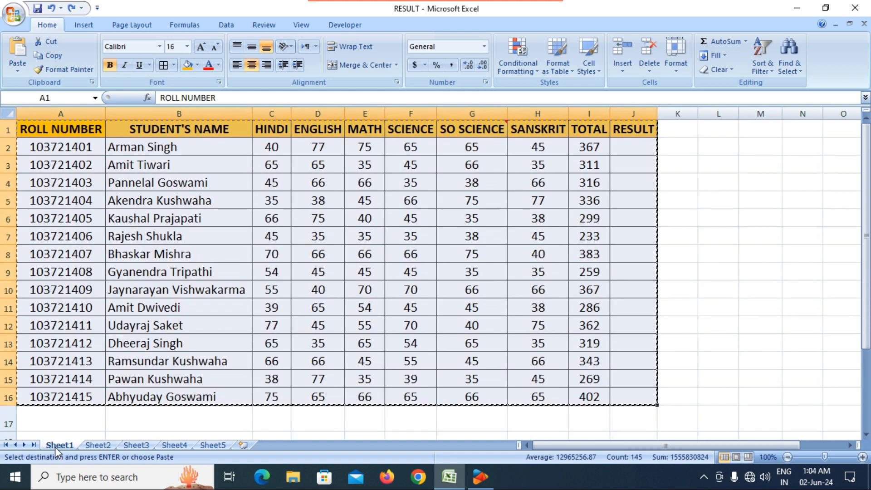
left_click(100, 445)
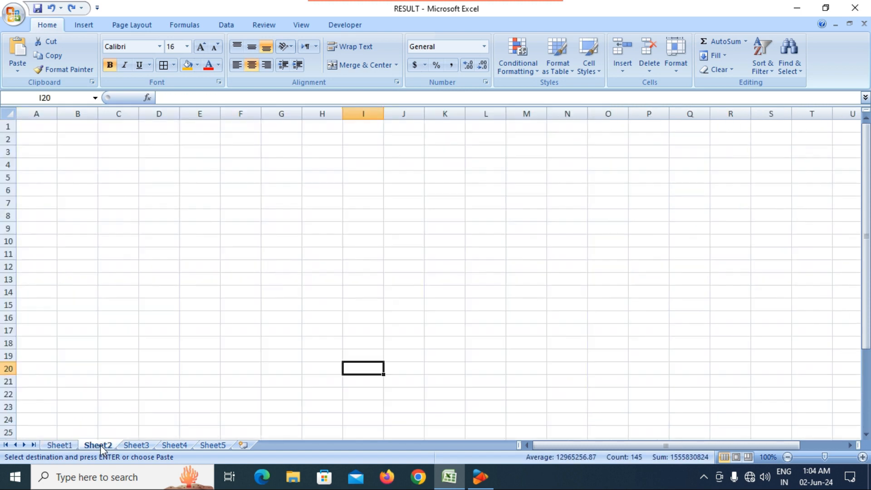
left_click(136, 445)
left_click(175, 446)
left_click(223, 445)
left_click(312, 341)
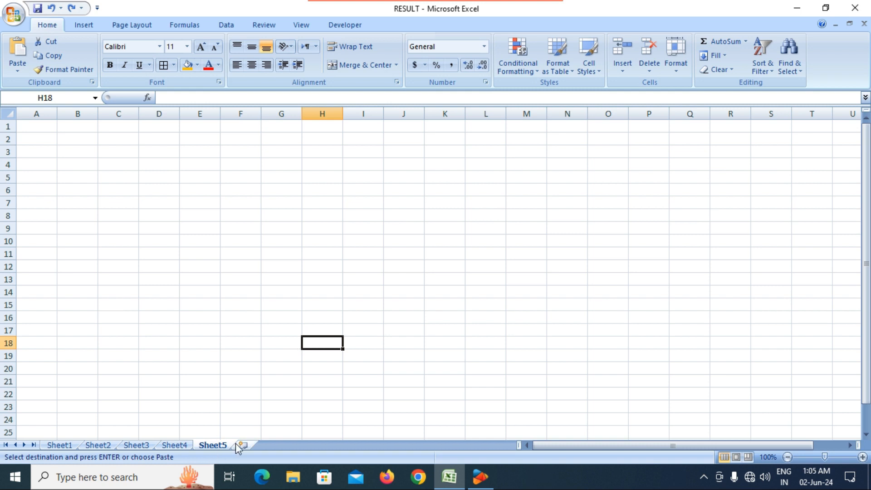
left_click(69, 446)
left_click(758, 344)
key("Escape")
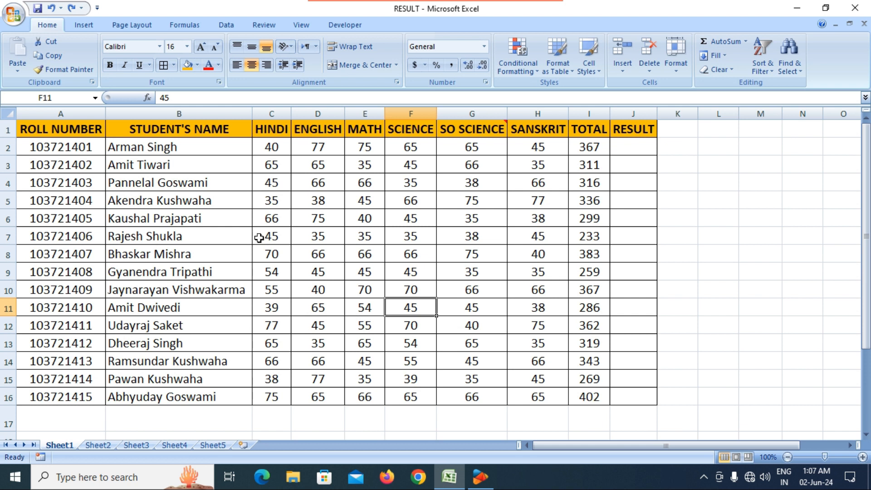
left_click(725, 55)
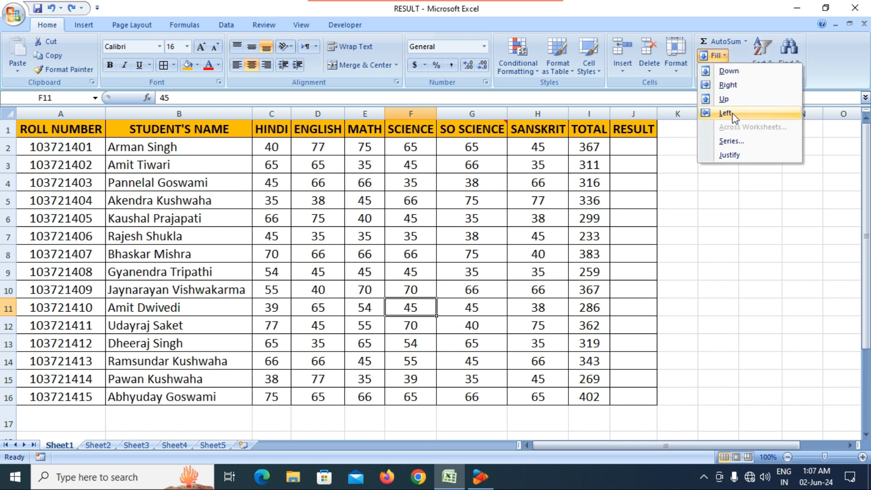
key("Escape")
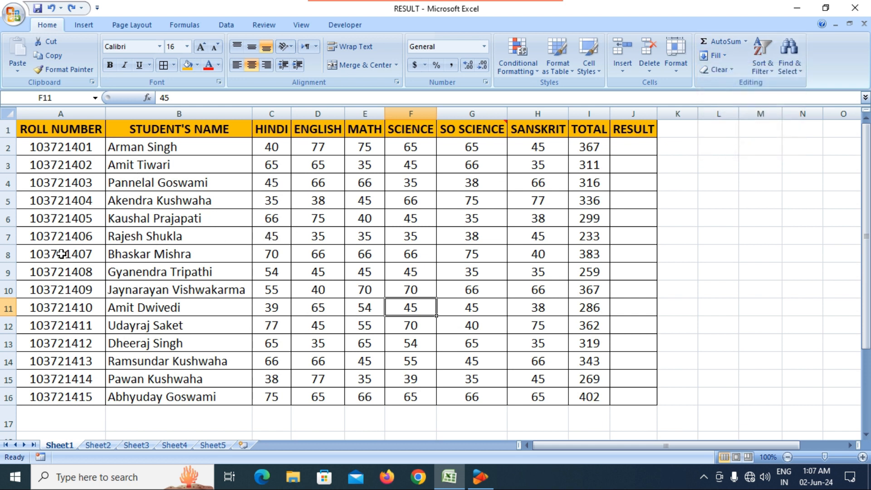
left_click(68, 341)
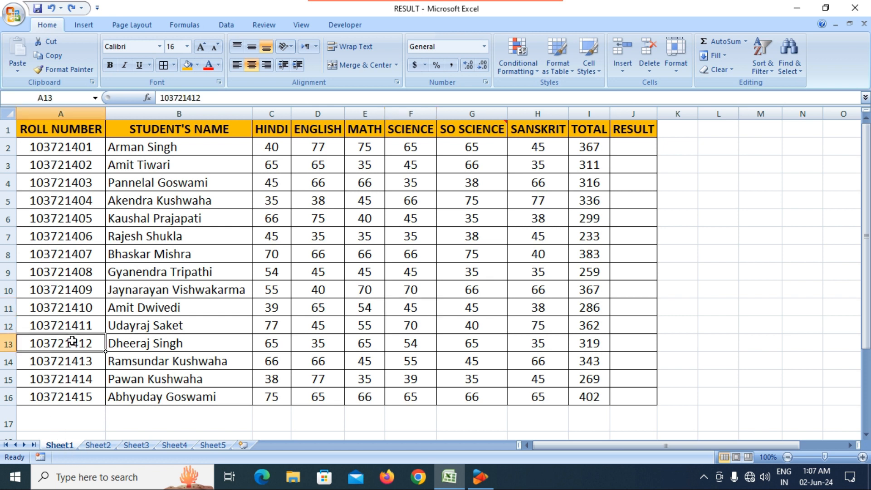
Group Sheet1 through Sheet5 and fill the table A1:J16 across the worksheets with the All option.
left_click_drag(60, 130, 634, 399)
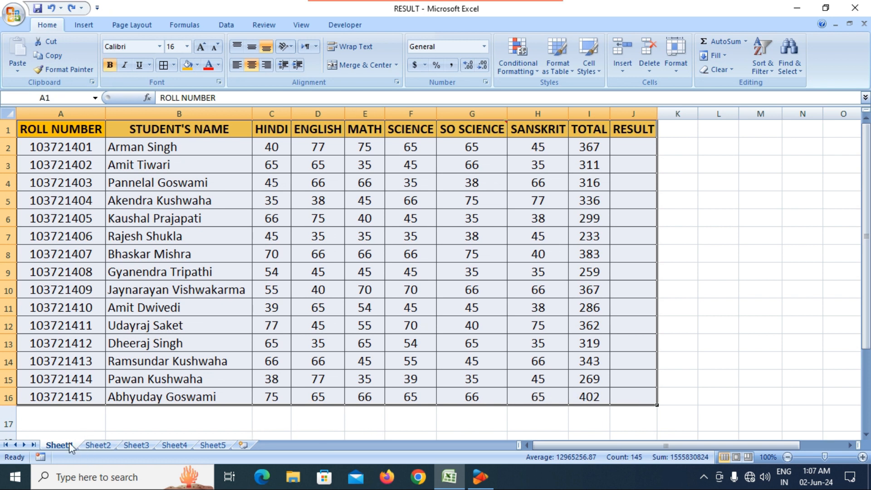
left_click(216, 447, "shift")
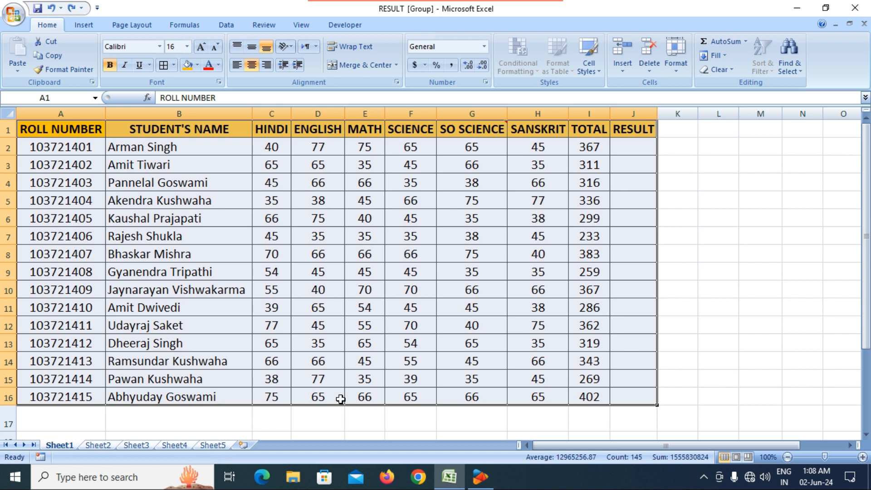
left_click(724, 56)
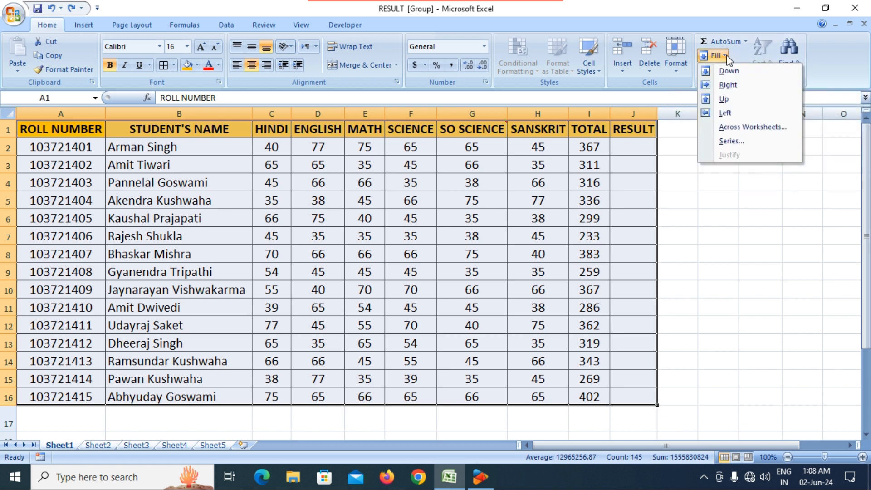
left_click(736, 126)
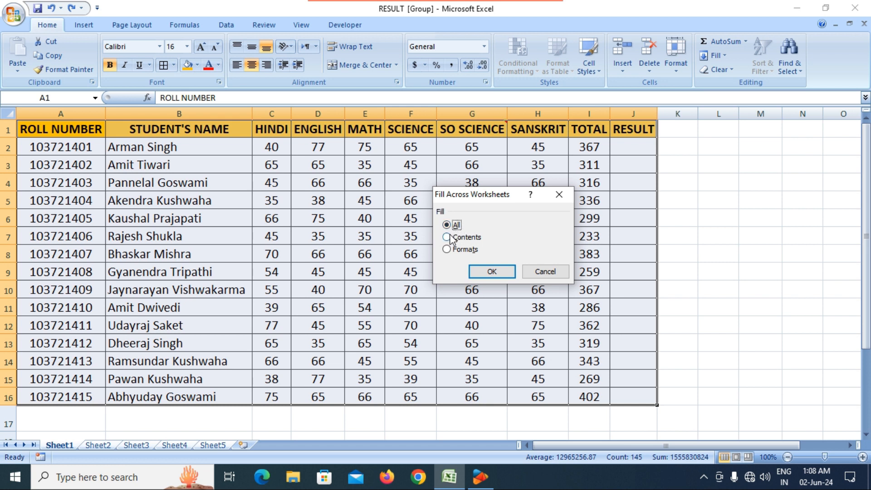
left_click(490, 272)
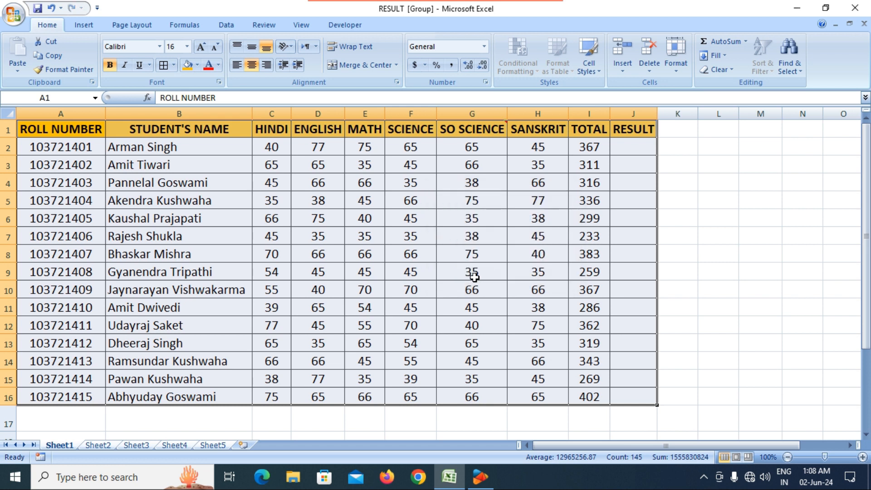
Check the table on Sheet2 through Sheet5, and autofit the roll number and student's name columns on Sheet5.
left_click(99, 446)
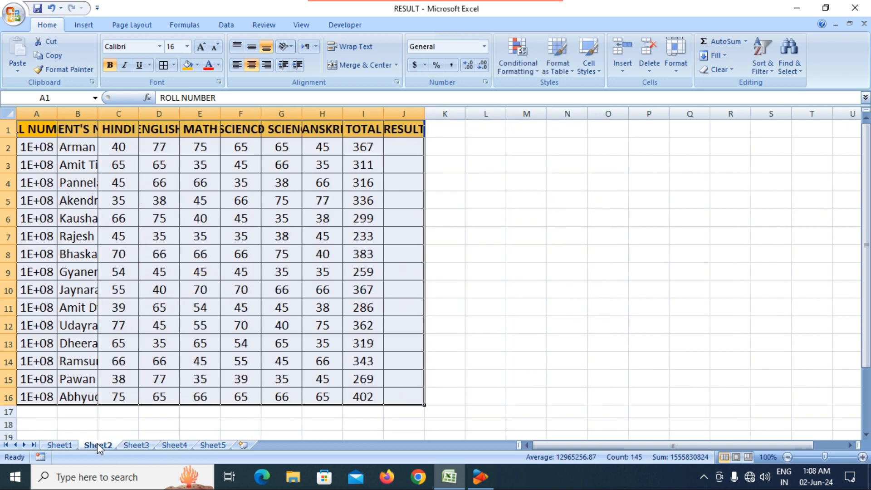
left_click(137, 444)
left_click(176, 445)
left_click(211, 445)
left_click(208, 359)
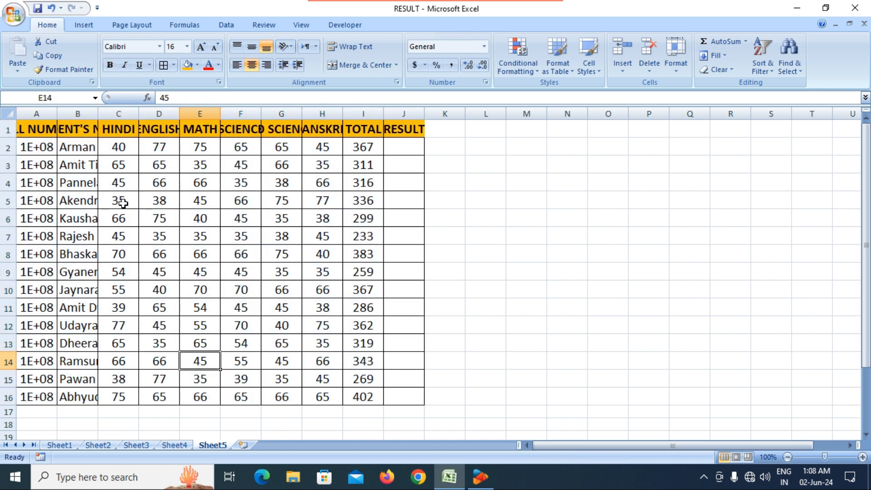
double_click(57, 114)
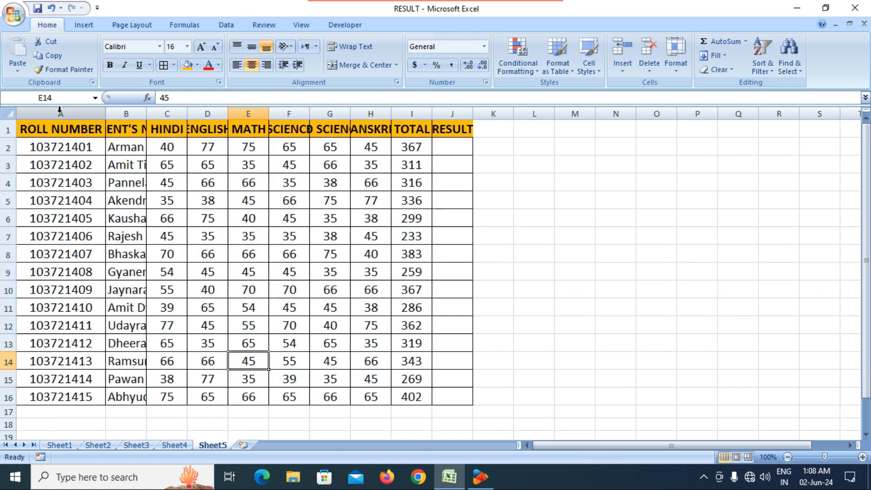
double_click(146, 113)
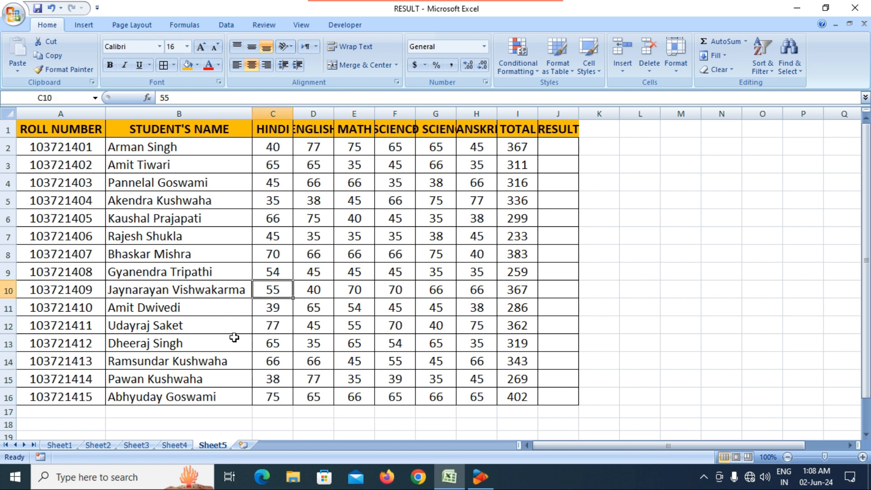
left_click(60, 446)
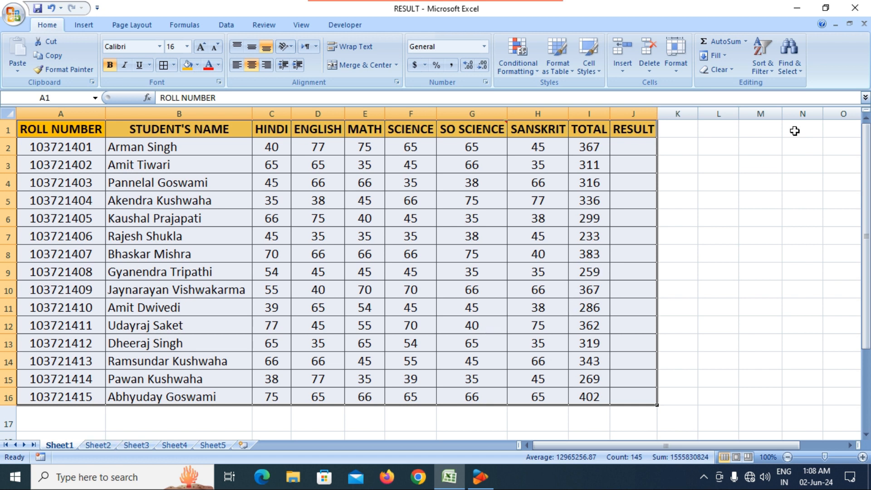
Review the Fill options on Sheet1 and look over the filled tables on Sheet2 and Sheet3.
left_click(727, 59)
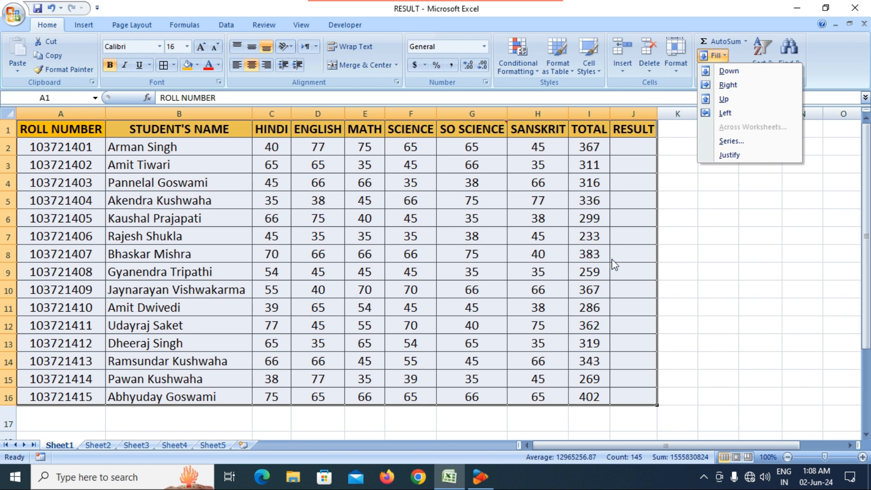
left_click(525, 259)
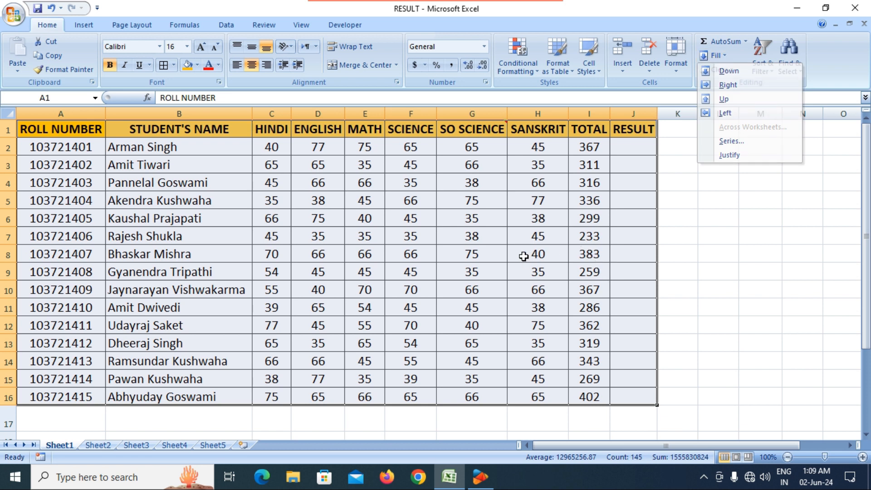
left_click(753, 290)
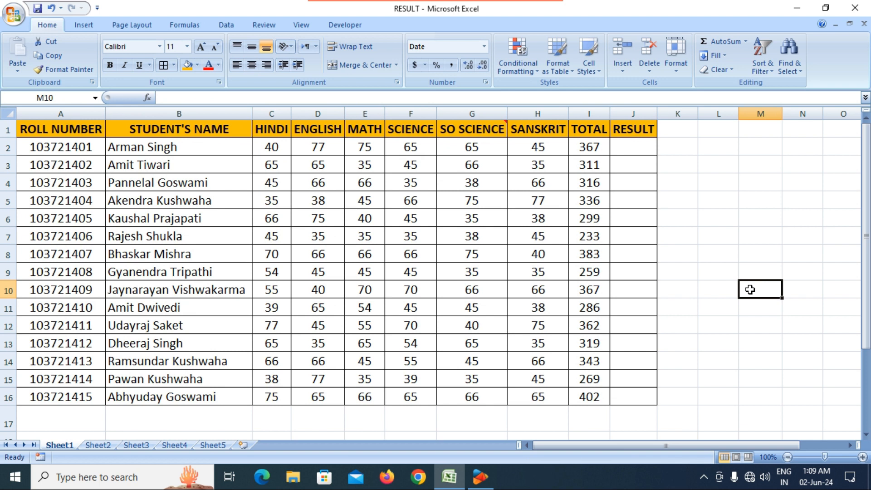
left_click(108, 445)
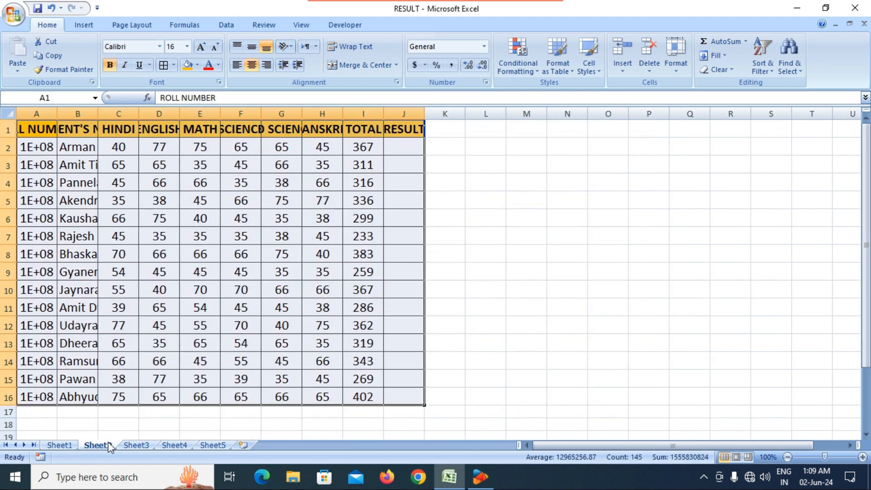
key("ctrl+Page_Up")
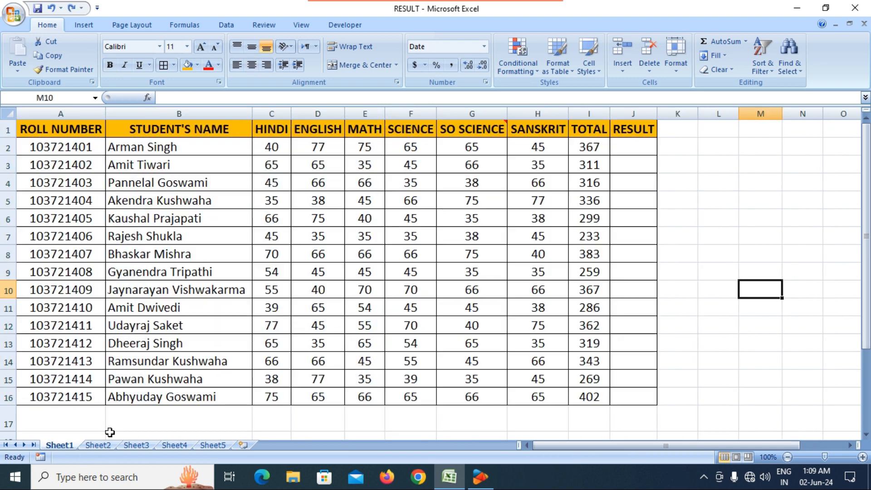
left_click(138, 445)
left_click(89, 445)
left_click(64, 445)
left_click(721, 57)
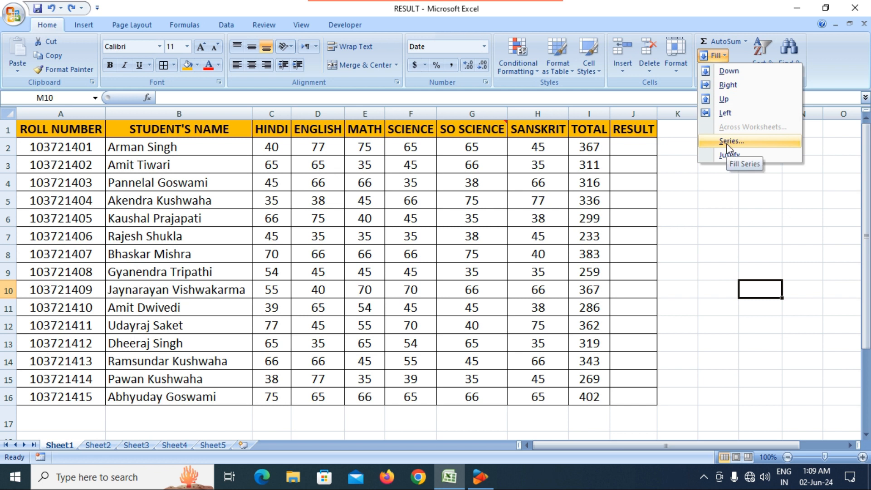
key("Escape")
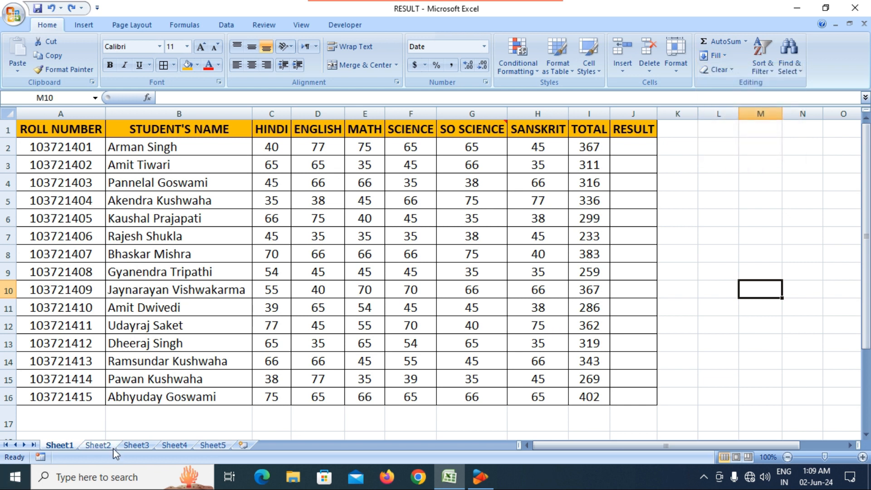
Clear the table contents on Sheet2, undo the clearing, and undo the earlier fill across the worksheets.
left_click(100, 445)
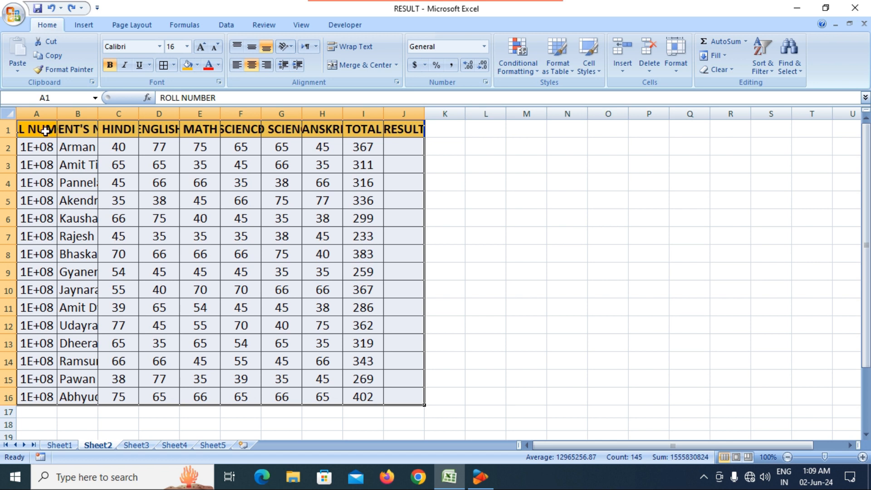
key("Delete")
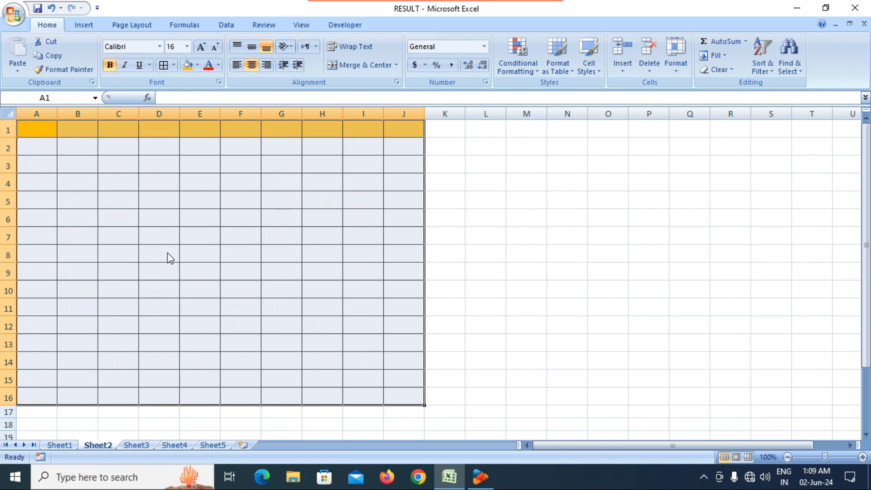
key("ctrl+z")
key("ctrl+Page_Up")
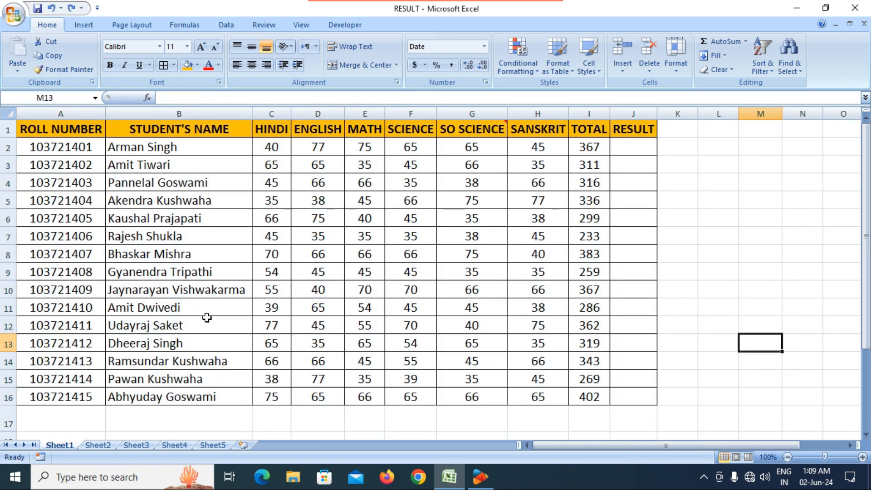
Look through Sheet2 to Sheet5, return to Sheet1 and cancel the pending copy of the table.
key("ctrl+c")
left_click(97, 445)
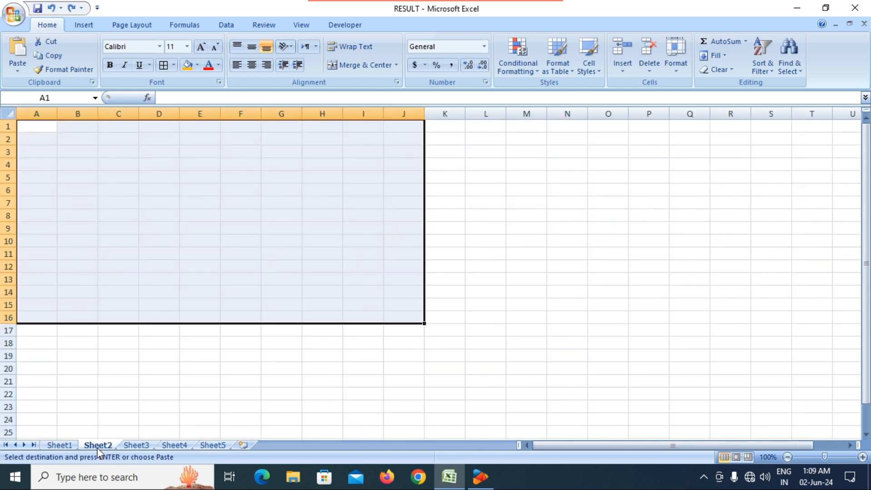
left_click(136, 445)
left_click(174, 445)
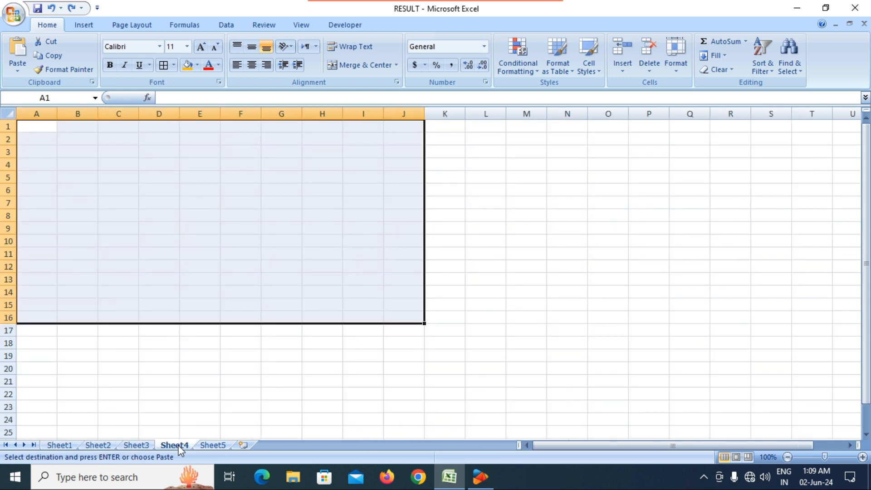
left_click(210, 446)
left_click(72, 445)
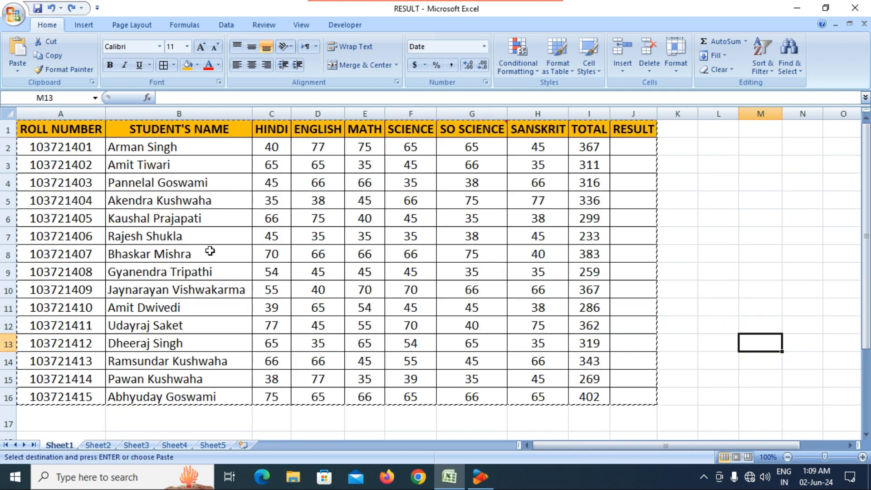
left_click(721, 205)
key("Escape")
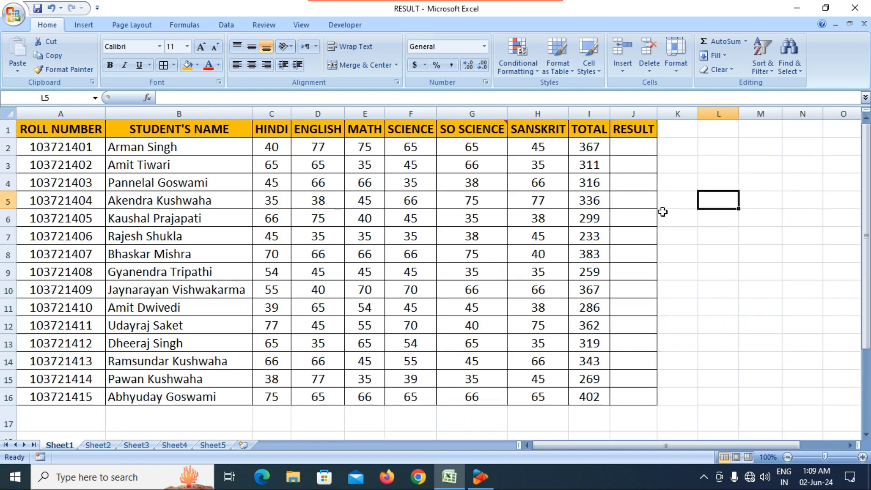
left_click(99, 444)
left_click(146, 445)
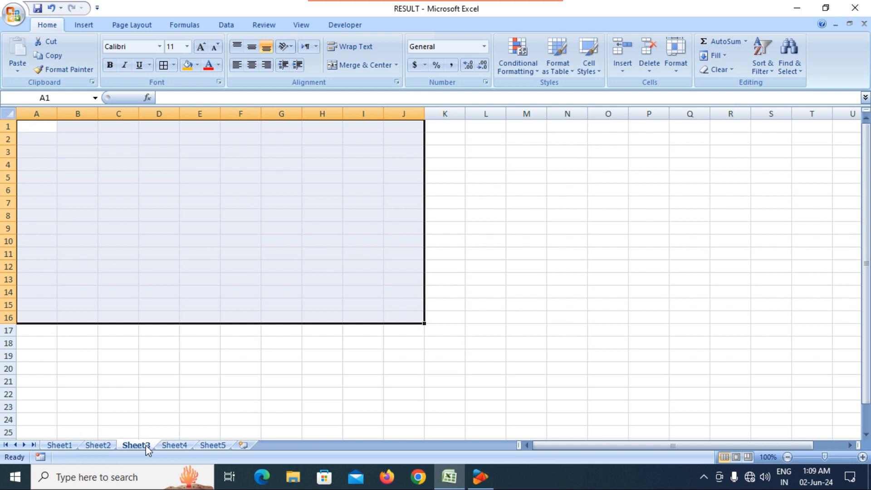
left_click(224, 445)
left_click(58, 446)
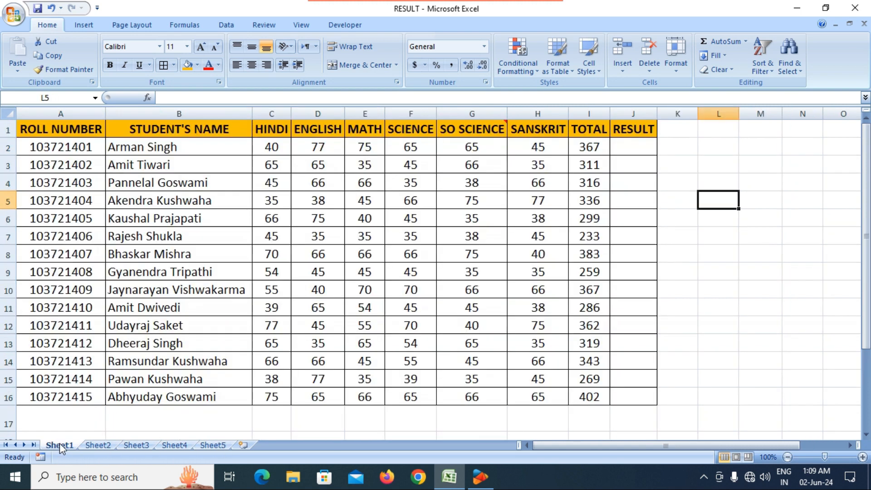
Group Sheet1 through Sheet5 and fill the table A1:J16 across the worksheets with the Formats option.
left_click(196, 391)
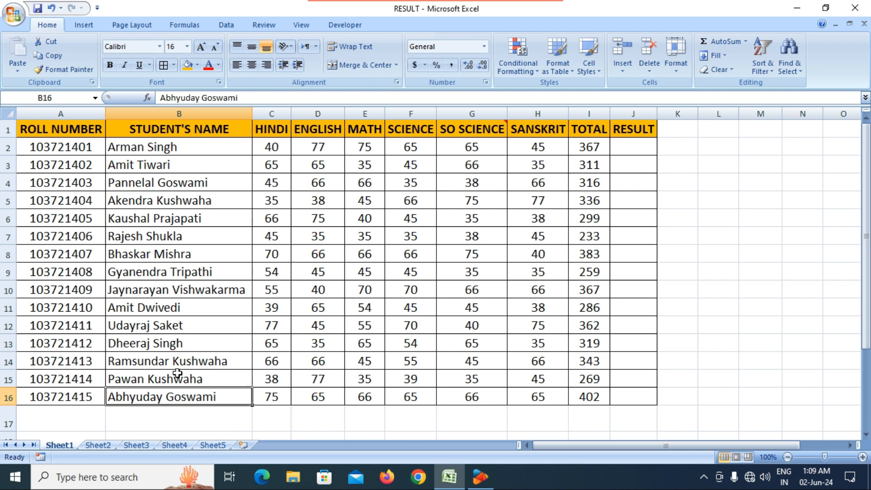
left_click_drag(51, 127, 614, 396)
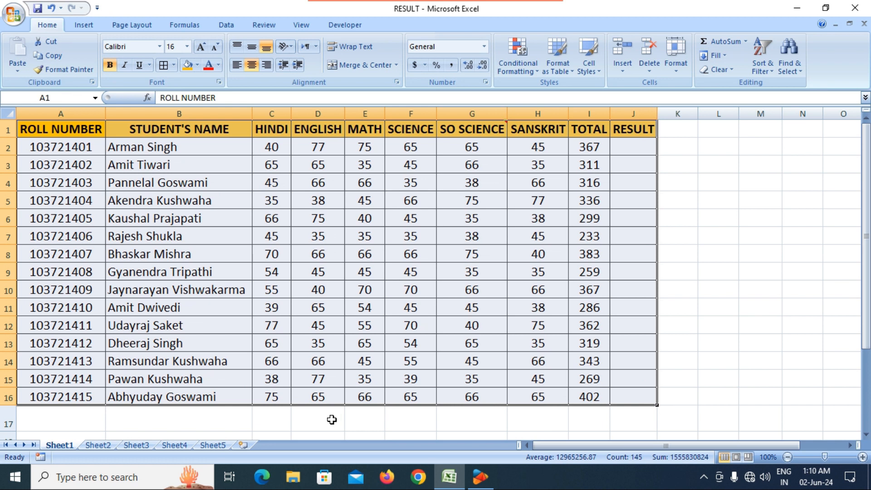
left_click(213, 446, "shift")
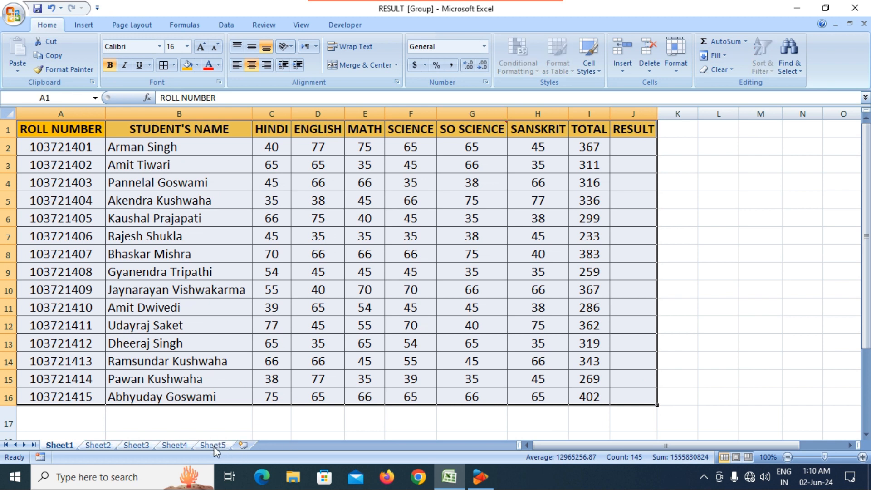
left_click(726, 56)
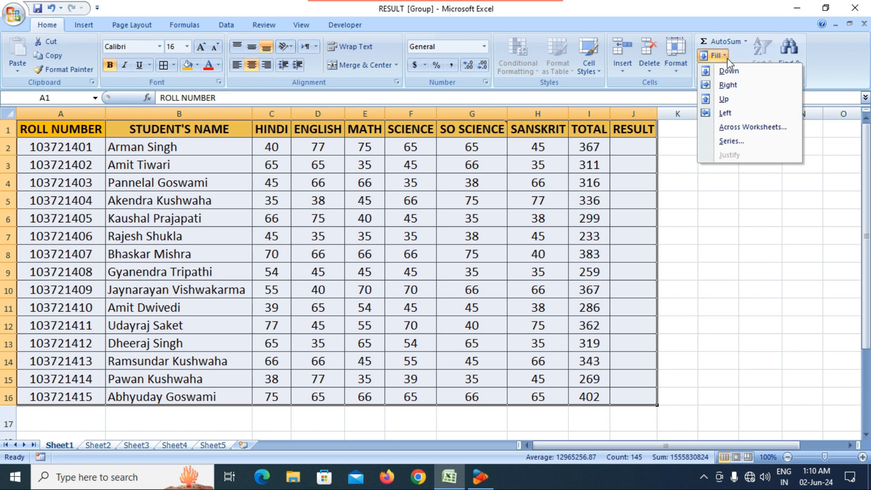
left_click(734, 127)
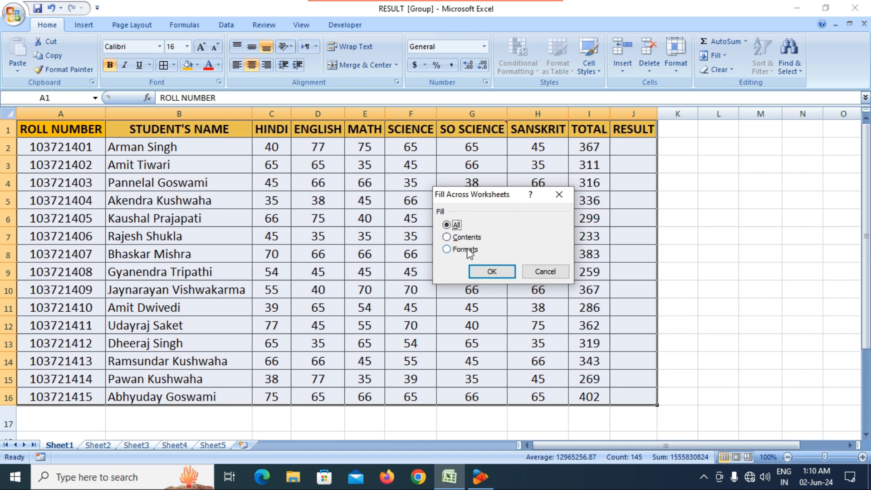
left_click(448, 249)
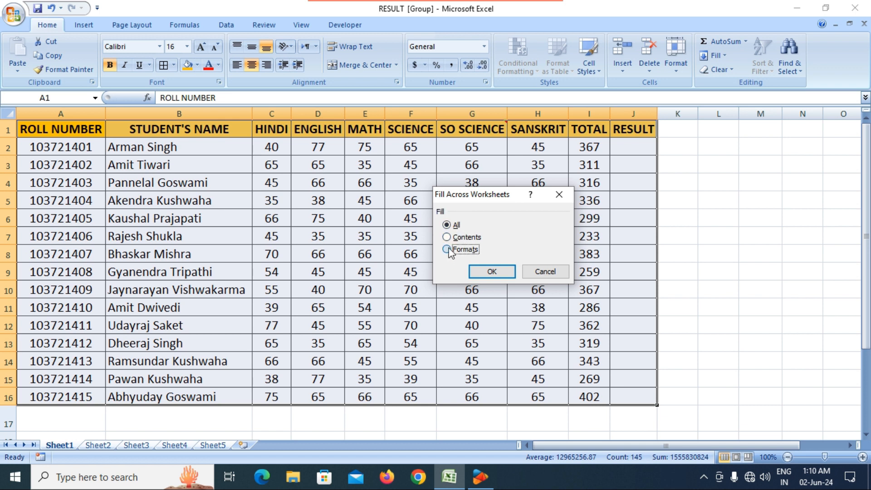
left_click(492, 272)
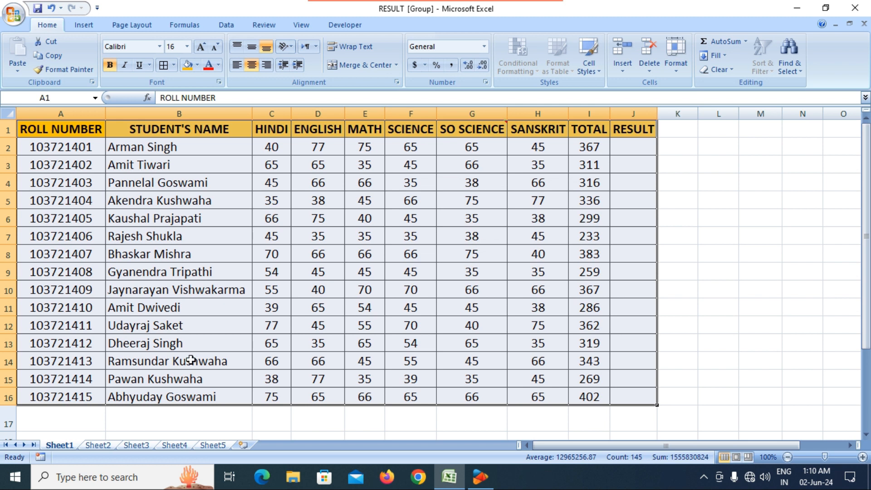
Check the filled formats on Sheet2 through Sheet5.
left_click(107, 446)
left_click(140, 445)
left_click(175, 445)
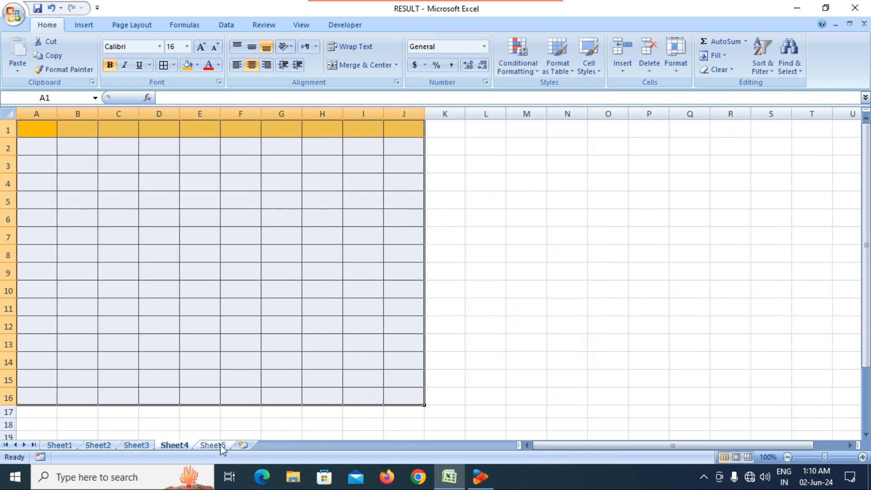
left_click(219, 444)
Undo the formats fill across the worksheets, check Sheet3 through Sheet5 and return to Sheet1.
left_click(92, 446)
key("ctrl+Page_Up")
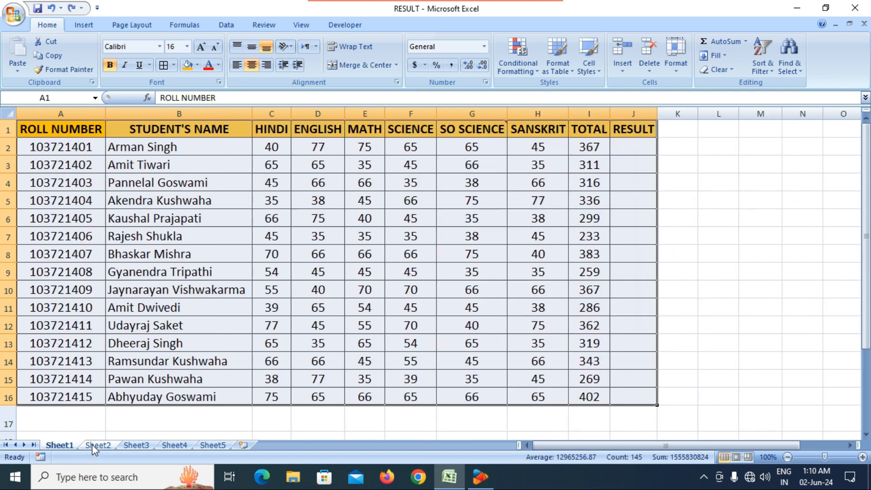
left_click(141, 445)
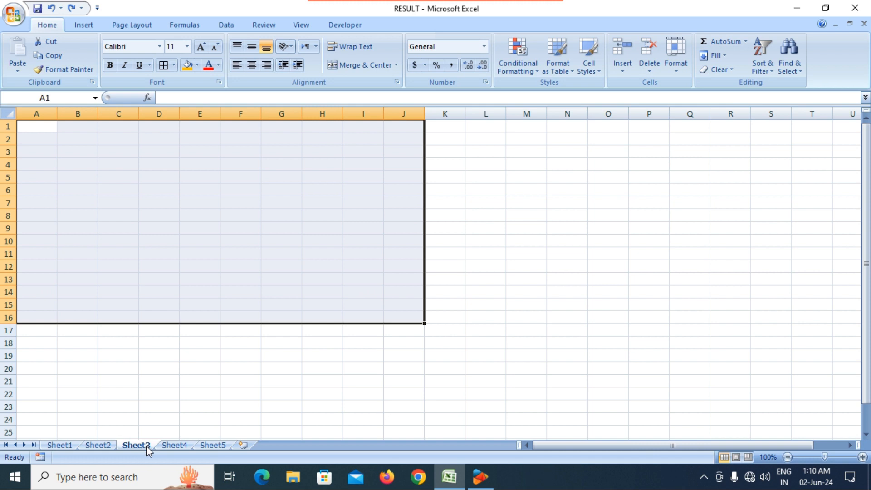
left_click(175, 446)
left_click(212, 447)
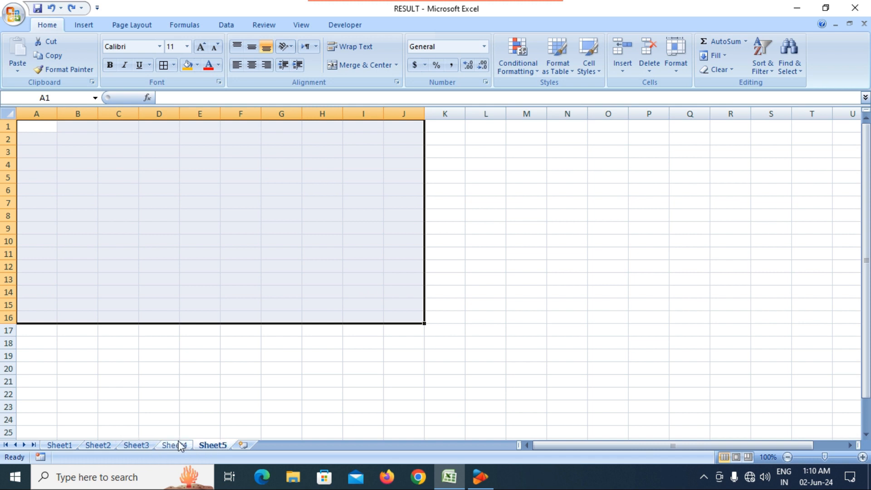
left_click(55, 446)
Group Sheet1 through Sheet5 and fill the table A1:J16 across the worksheets with the Contents option.
left_click(124, 379)
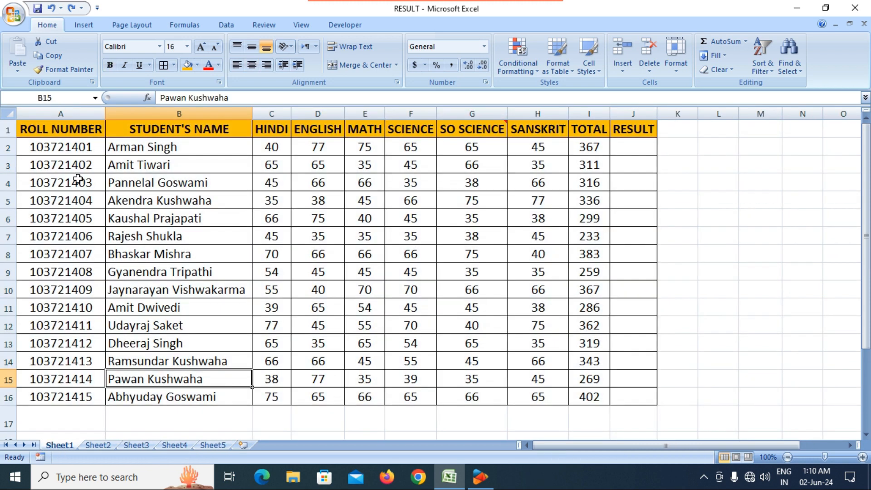
left_click_drag(77, 129, 622, 403)
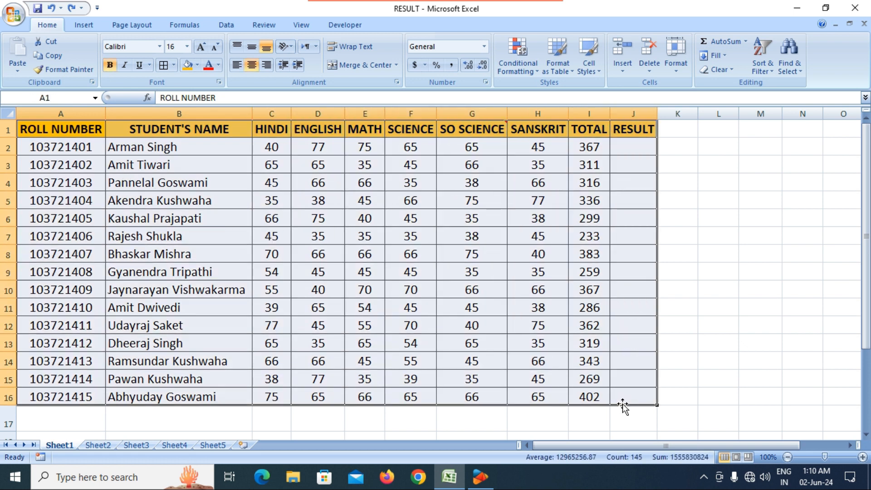
left_click(216, 445, "shift")
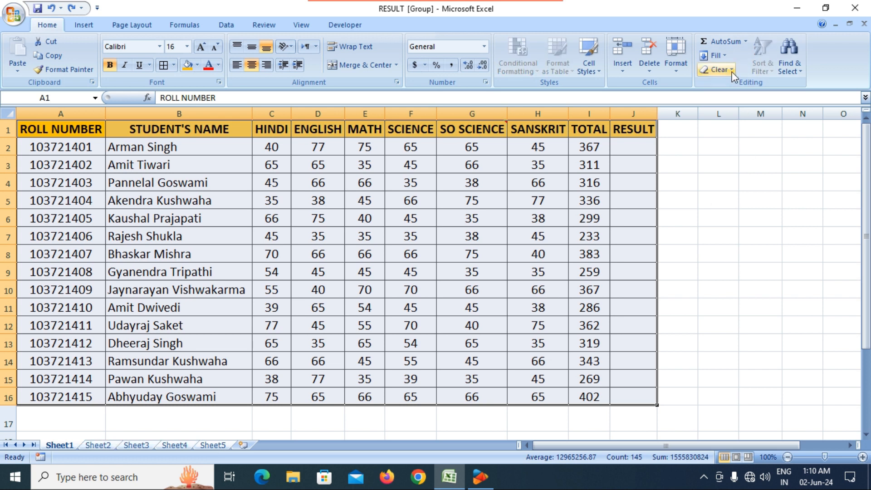
left_click(720, 55)
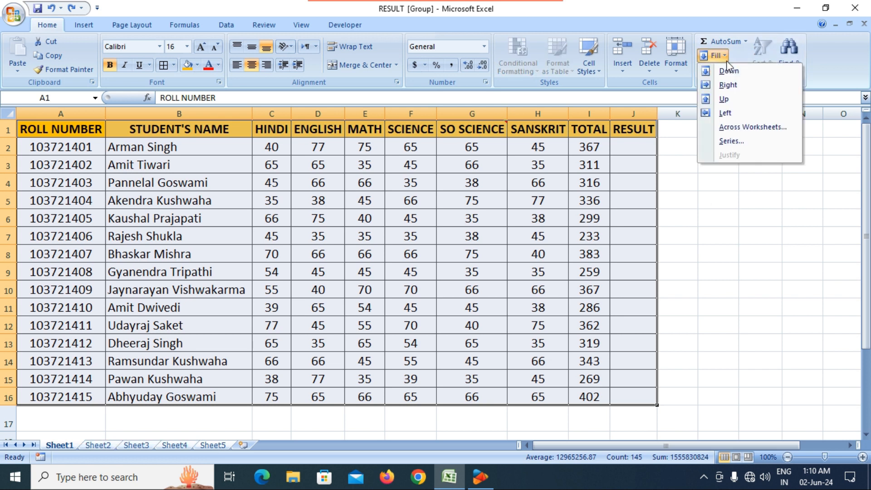
left_click(731, 128)
left_click(467, 237)
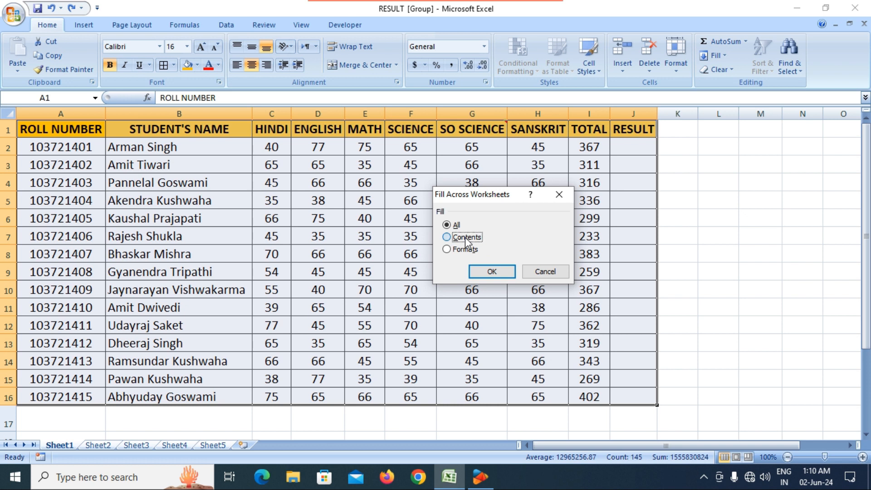
left_click(491, 272)
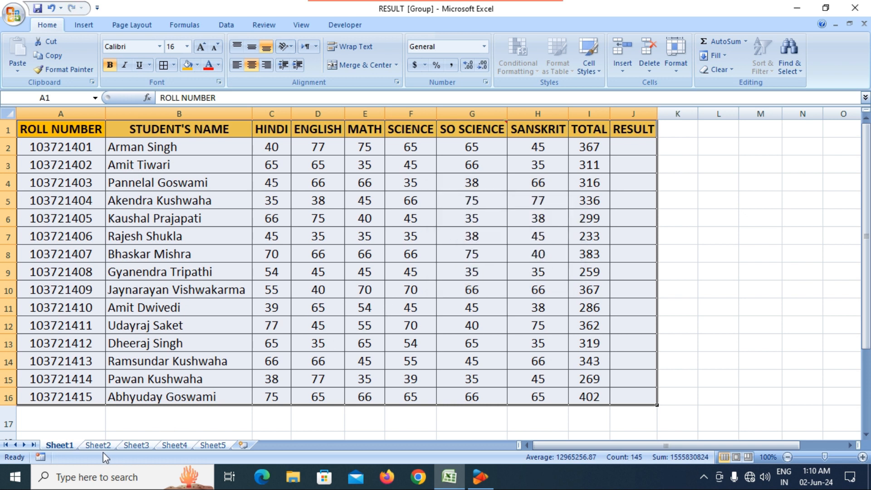
Check the filled contents on Sheet2 through Sheet5 and return to Sheet1.
left_click(104, 445)
left_click(134, 445)
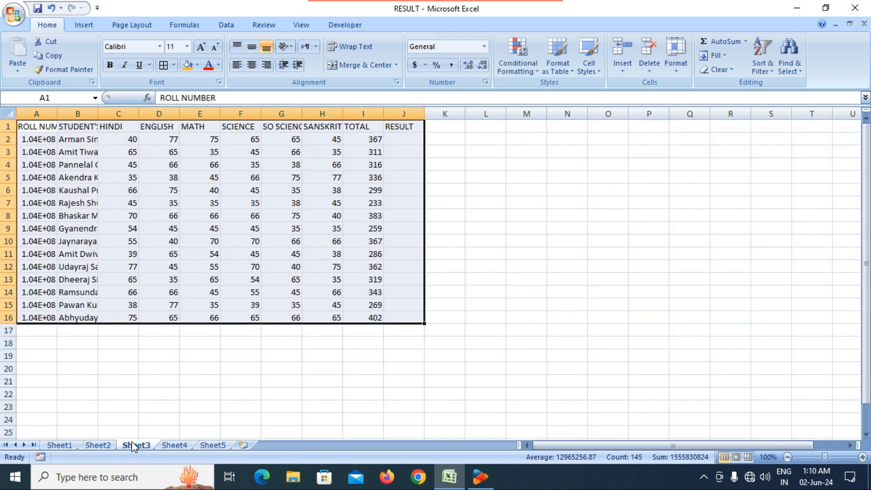
left_click(175, 444)
left_click(214, 445)
left_click(107, 443)
left_click(59, 445)
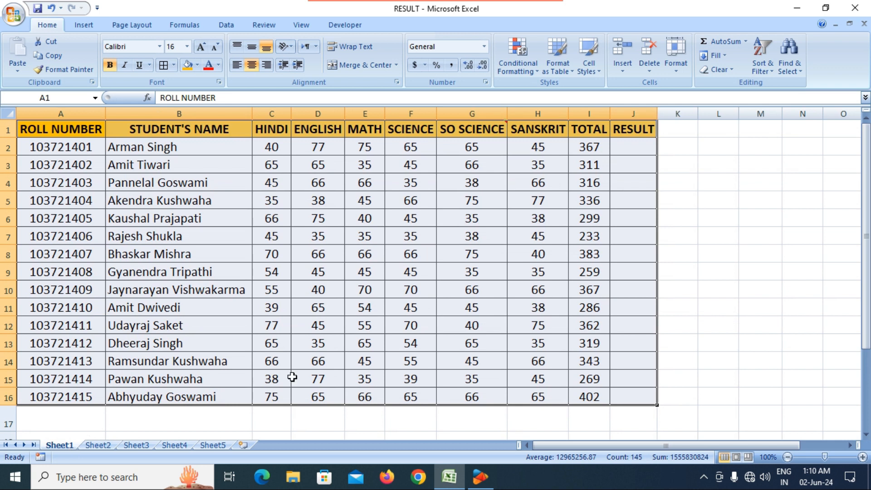
Undo the contents fill across the worksheets.
left_click(464, 266)
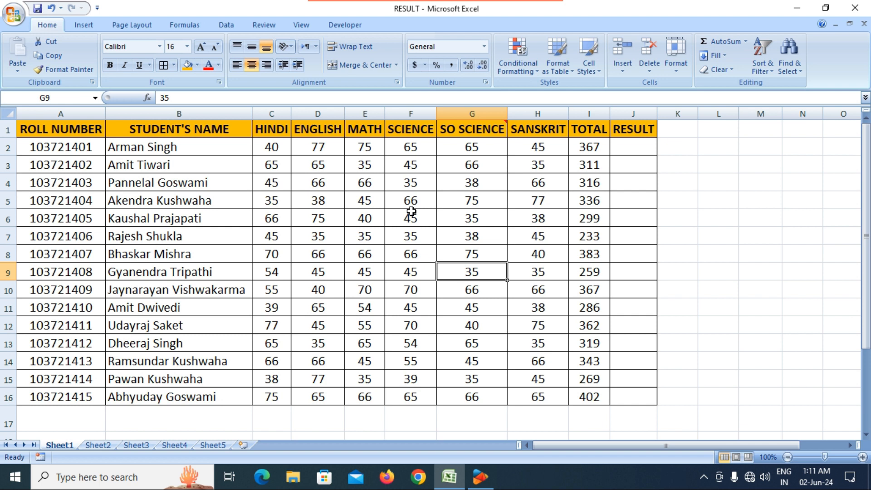
left_click(725, 56)
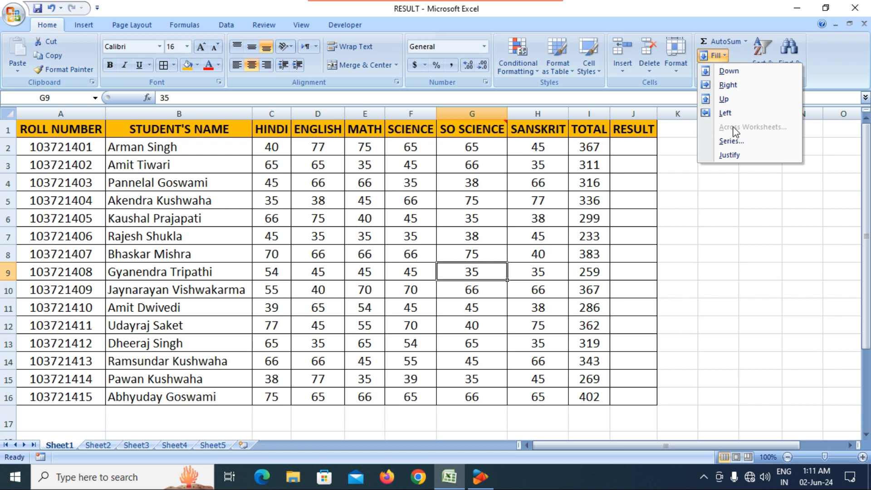
left_click(113, 448)
left_click(103, 444)
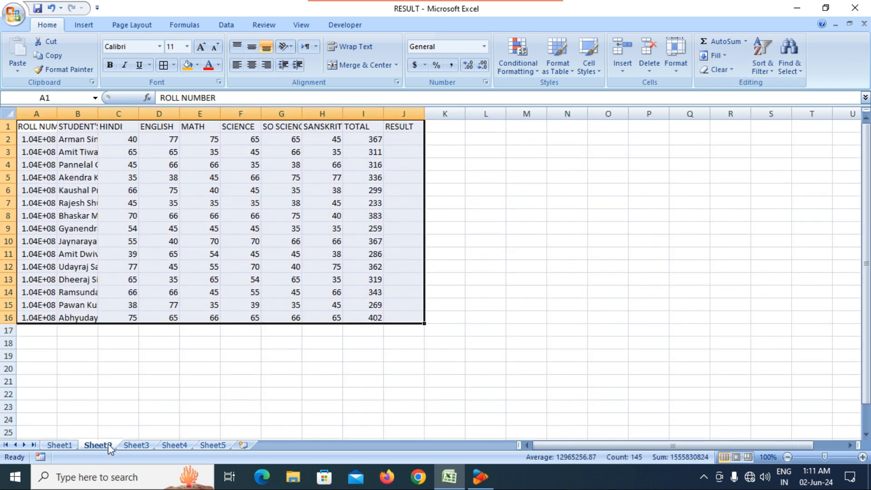
key("ctrl+Page_Up")
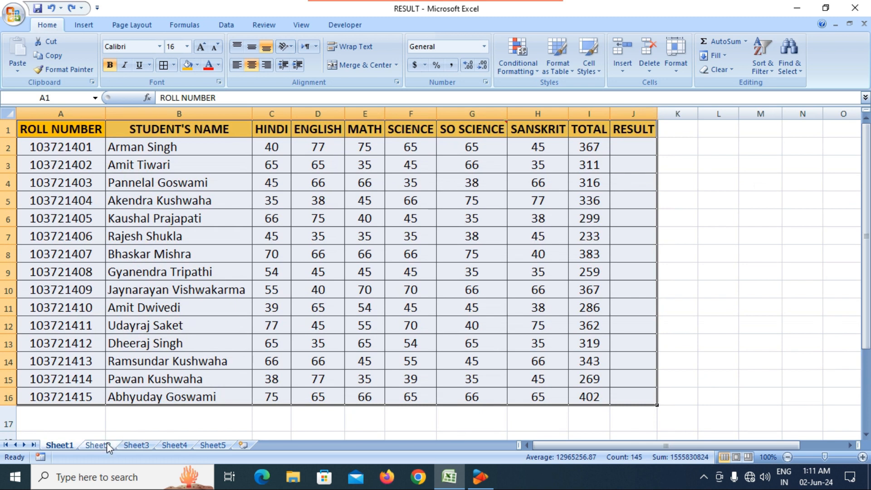
Check Sheet2 through Sheet5 after the undo and return to Sheet1.
left_click(107, 442)
left_click(139, 444)
left_click(184, 446)
left_click(212, 445)
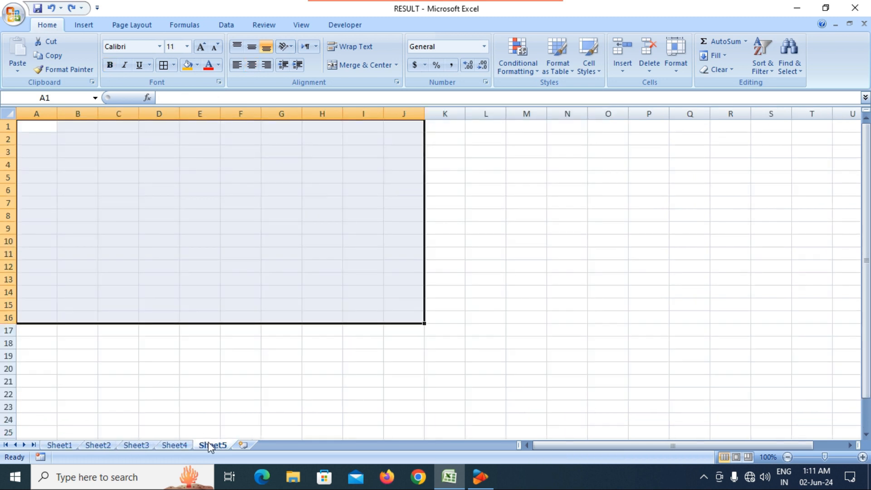
left_click(71, 447)
Examine the Series fill options from an empty cell beside the table and close them without applying anything.
left_click(670, 272)
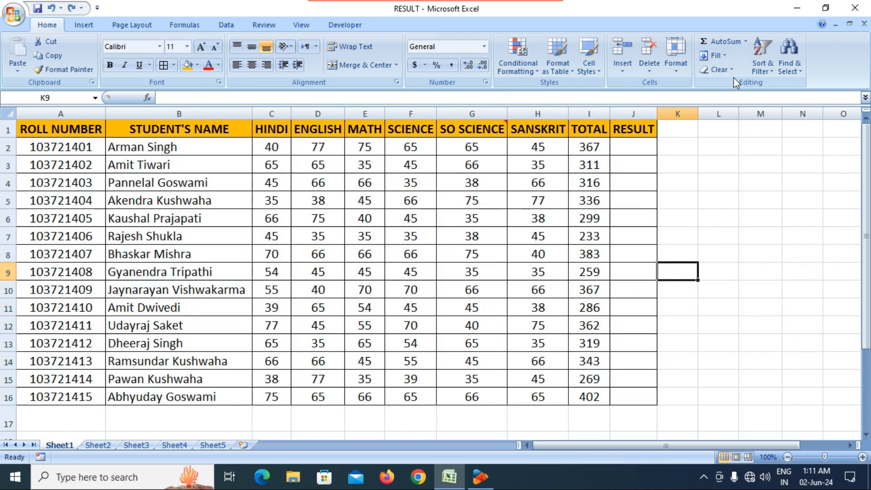
left_click(725, 56)
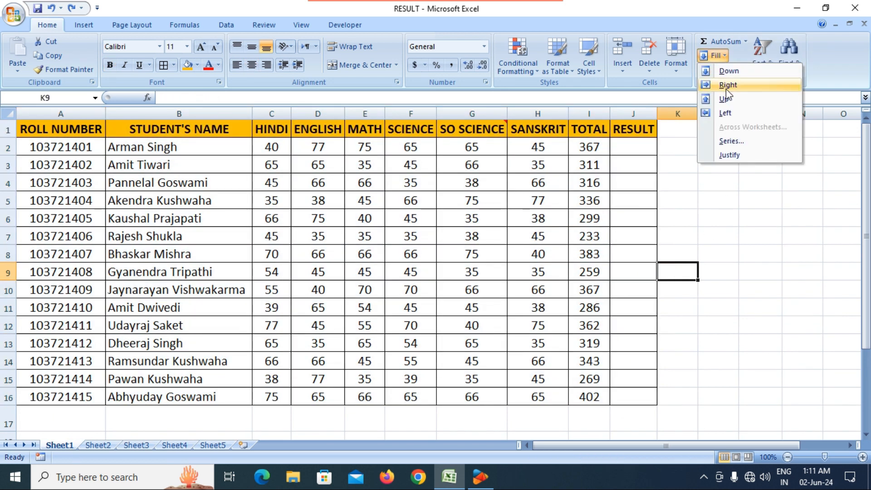
left_click(728, 140)
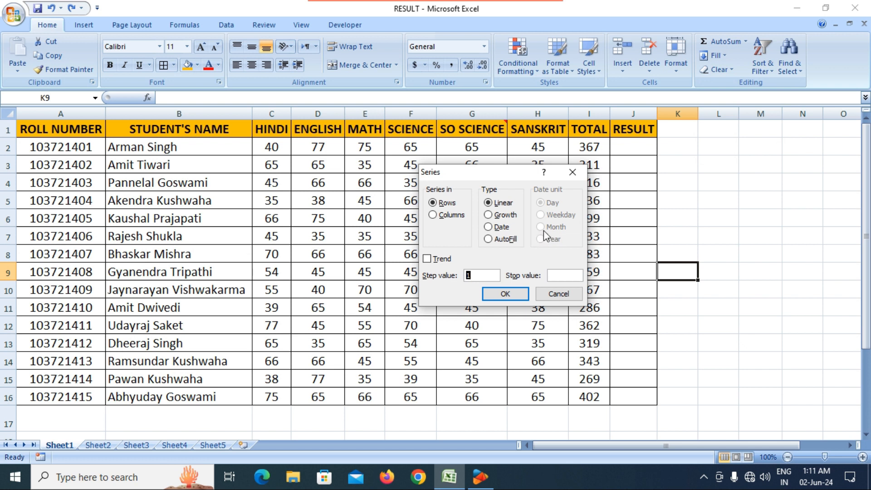
left_click(574, 173)
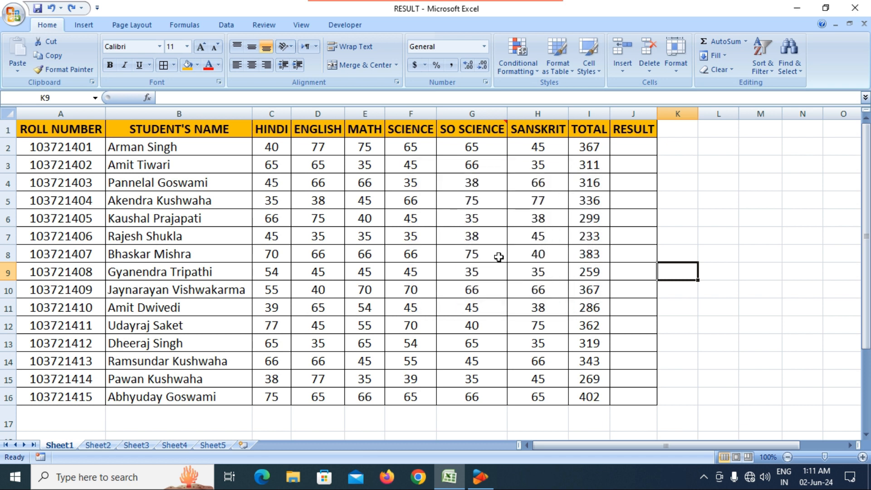
Enter 1 in cell B2 of Sheet2 as the starting value of a series.
scroll(535, 254, "down", 2)
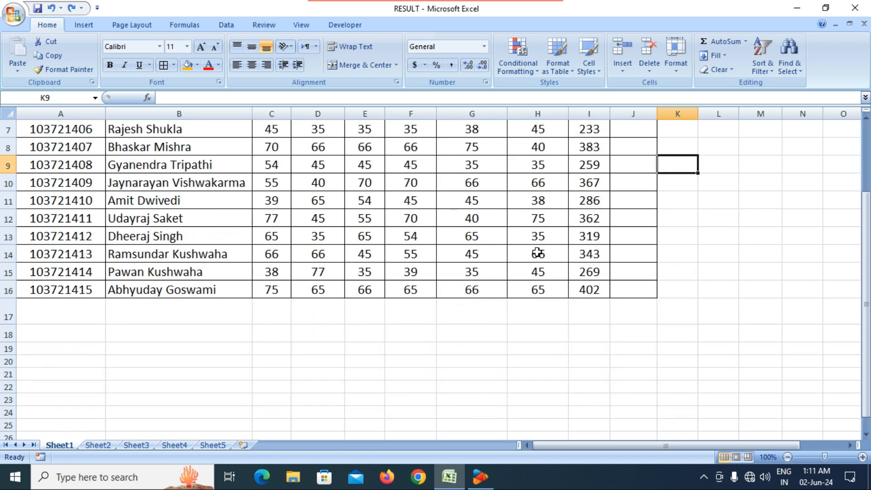
left_click(98, 445)
left_click(215, 329)
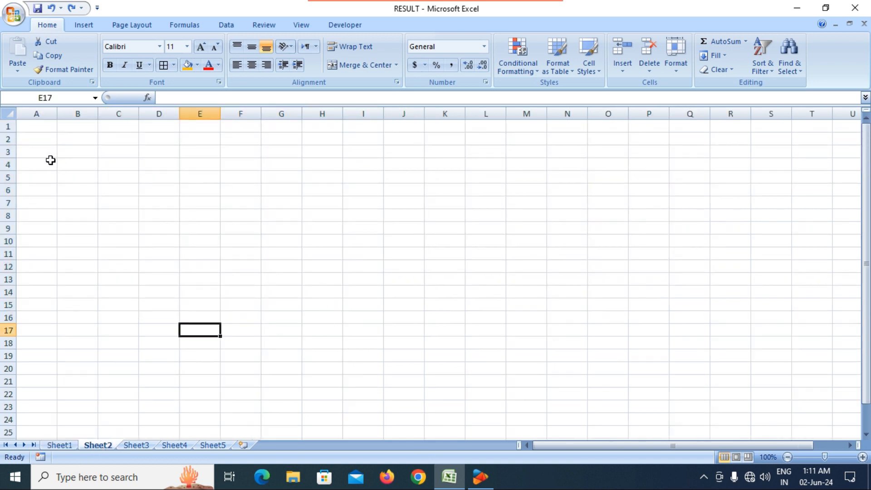
left_click(71, 136)
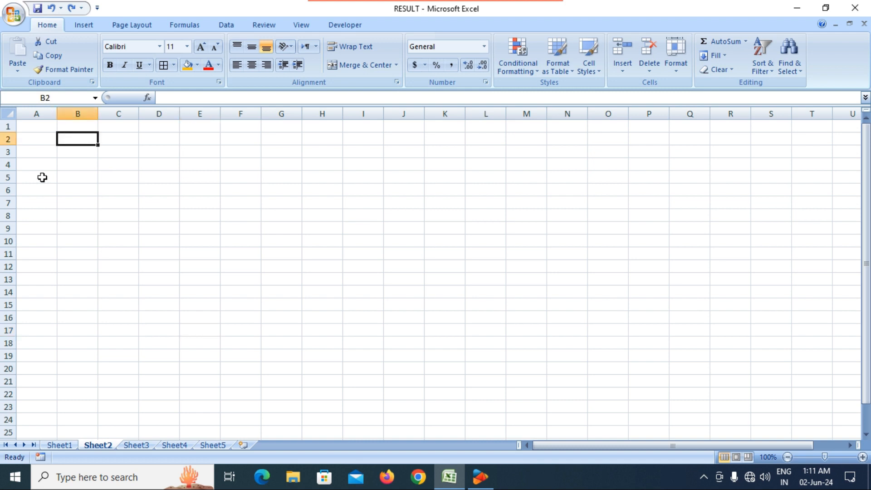
type("1")
key("Return")
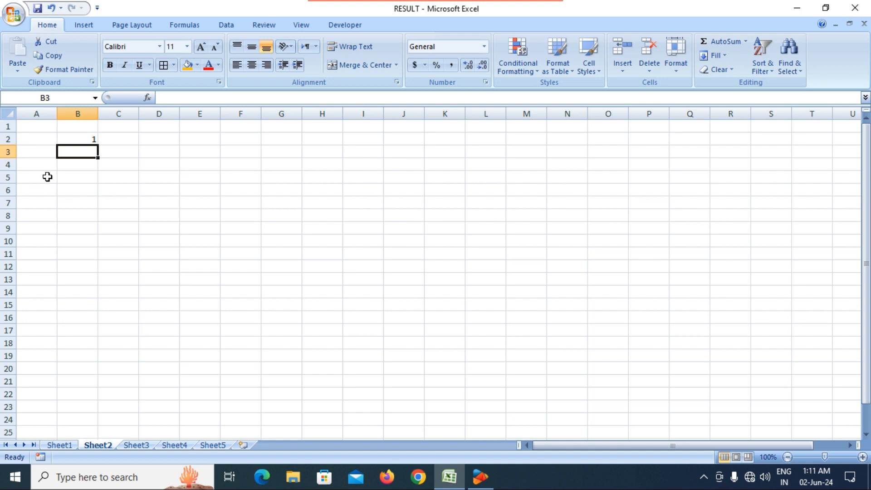
Fill B2:B17 with a linear series in columns using a step value of 1, and review the filled cells.
left_click_drag(89, 137, 100, 325)
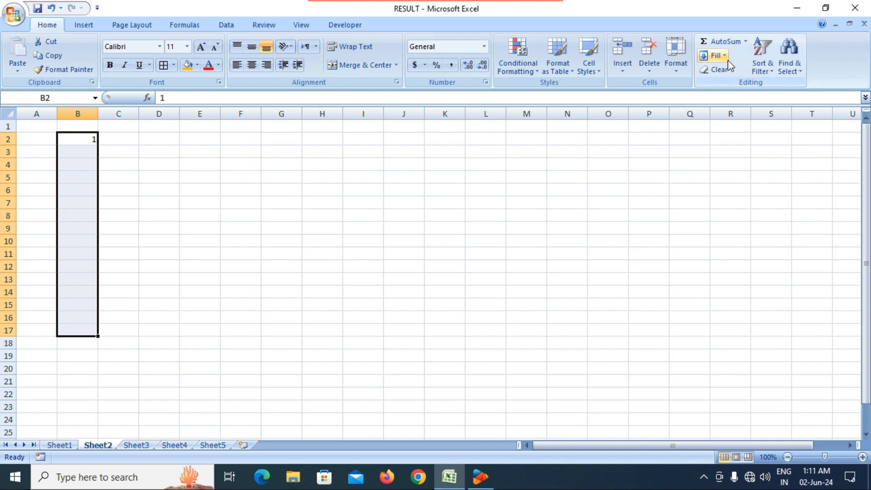
left_click(717, 55)
left_click(731, 141)
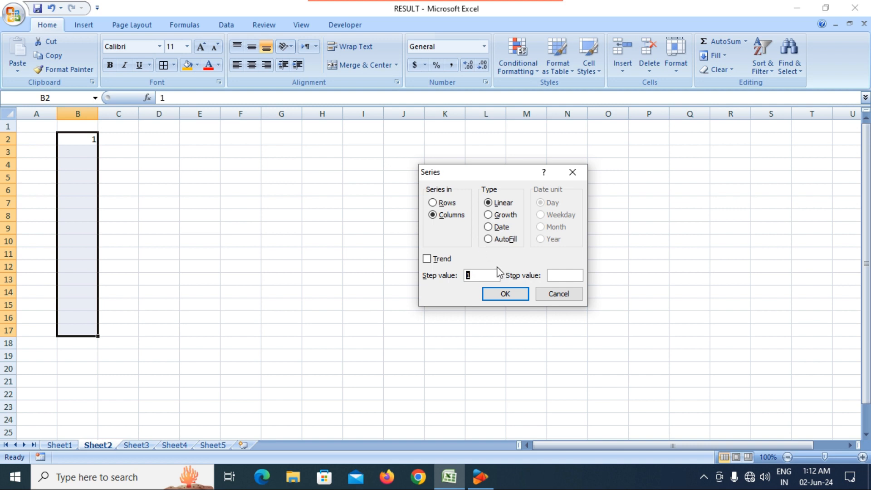
left_click(505, 295)
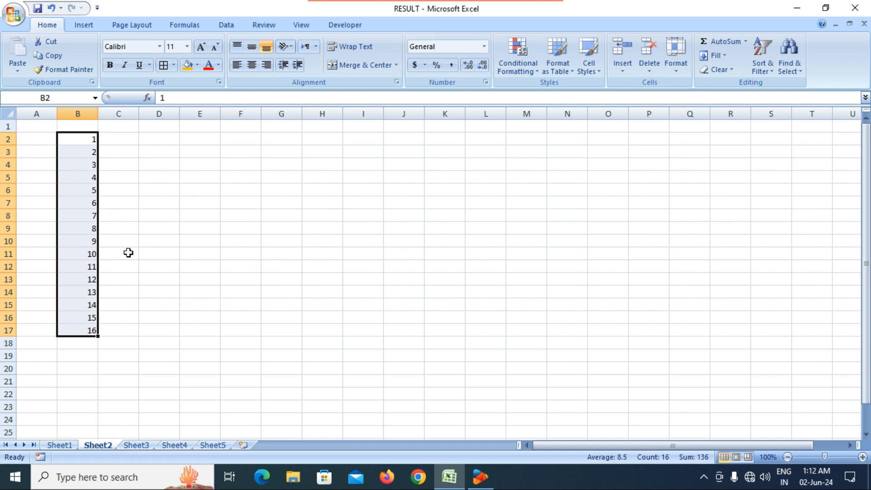
left_click(89, 142)
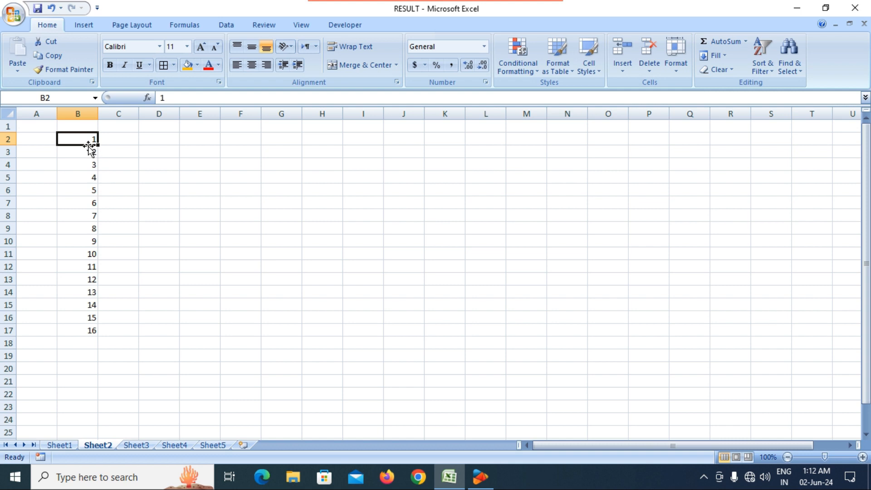
left_click_drag(82, 138, 94, 267)
left_click_drag(90, 316, 88, 330)
Select cell D2 on Sheet2.
left_click(155, 271)
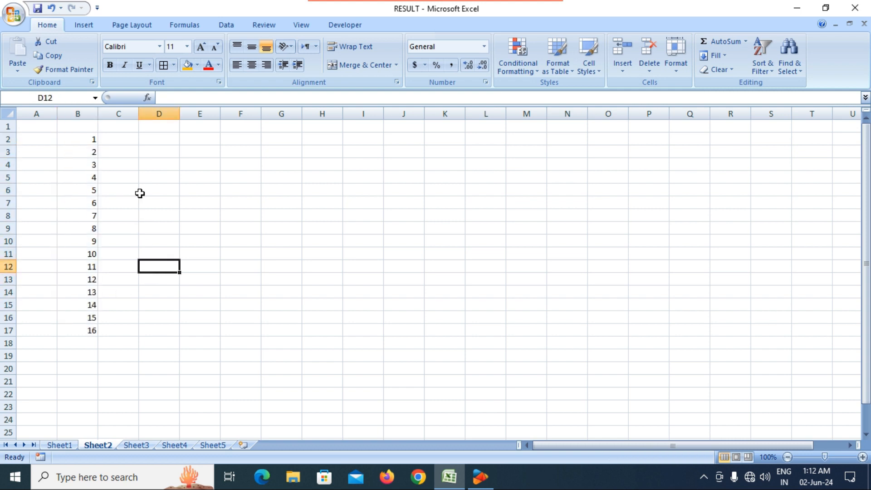
left_click(151, 139)
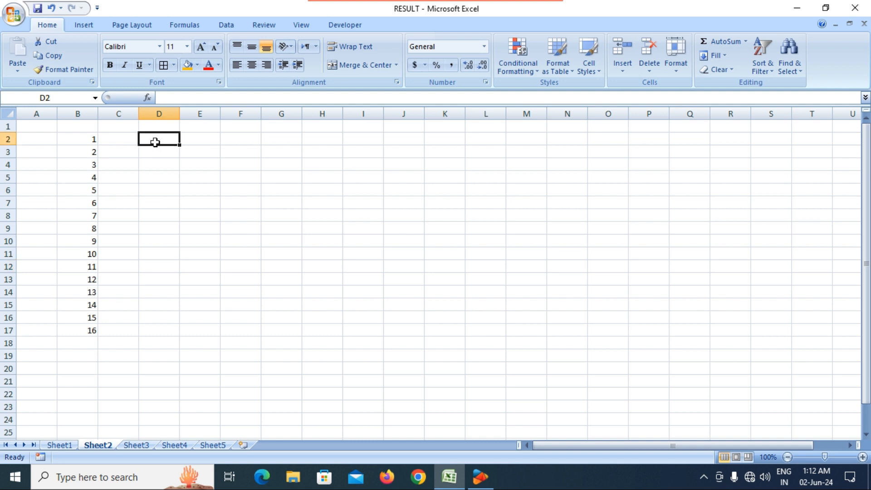
Enter 1 in D2 and fill D2:O2 with a linear series in rows using step value 1.
type("1")
left_click(188, 199)
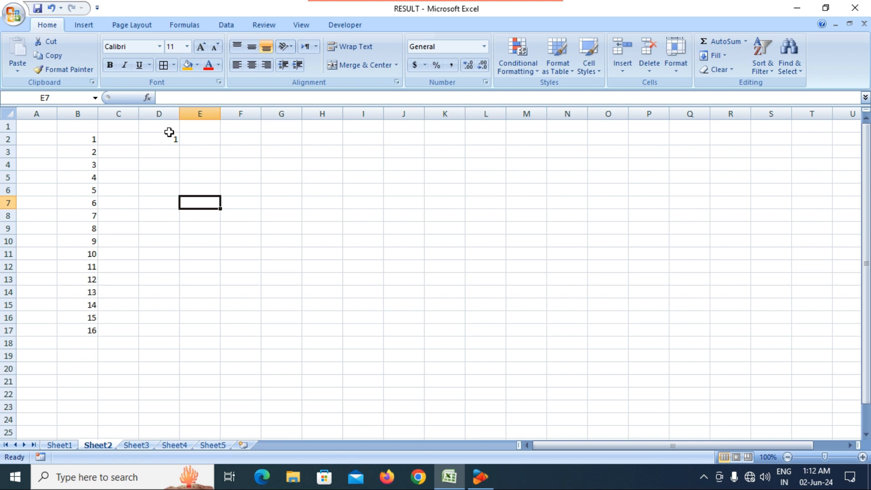
left_click_drag(164, 138, 623, 138)
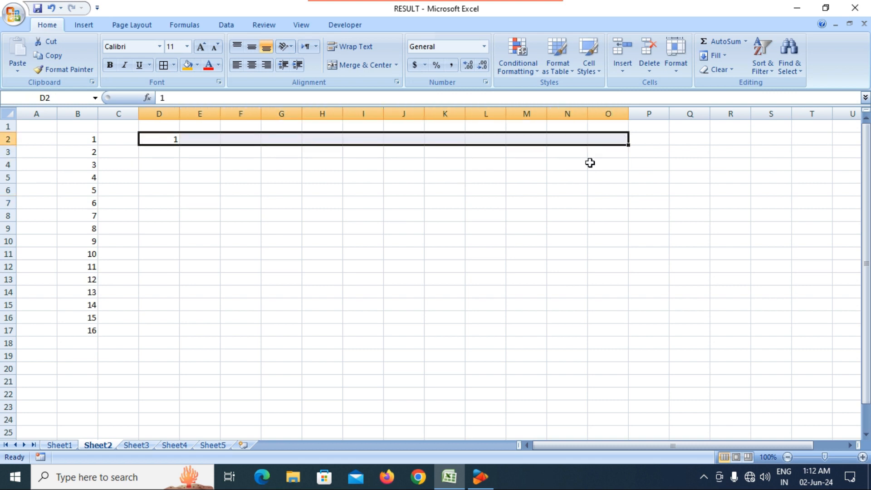
left_click(724, 57)
left_click(736, 142)
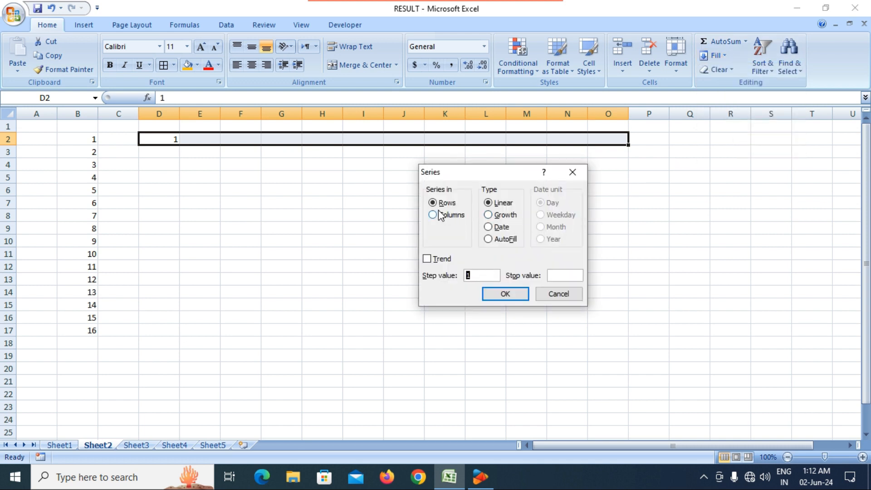
left_click(522, 298)
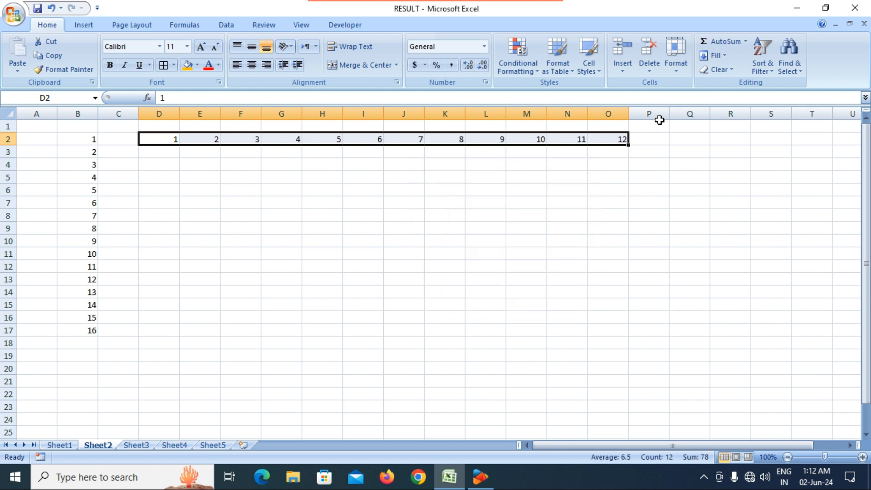
left_click(570, 201)
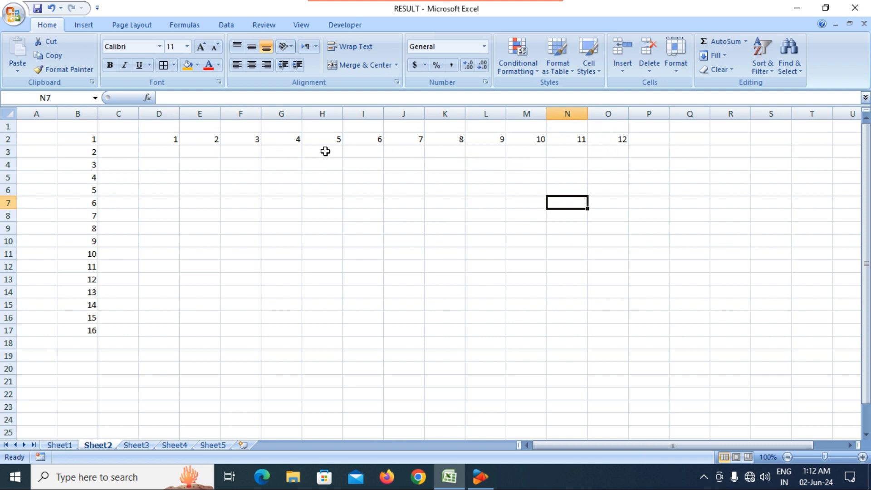
Center the numbers in D2:O2 horizontally.
left_click(239, 189)
left_click_drag(160, 140, 621, 140)
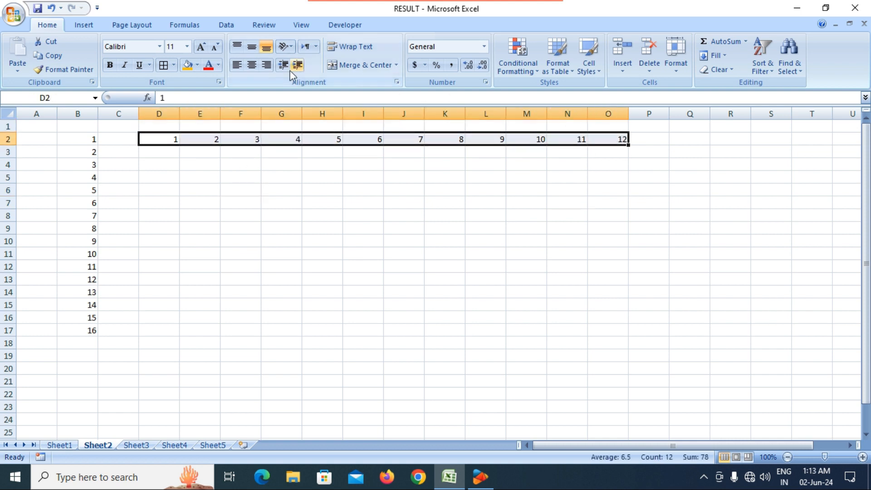
left_click(251, 65)
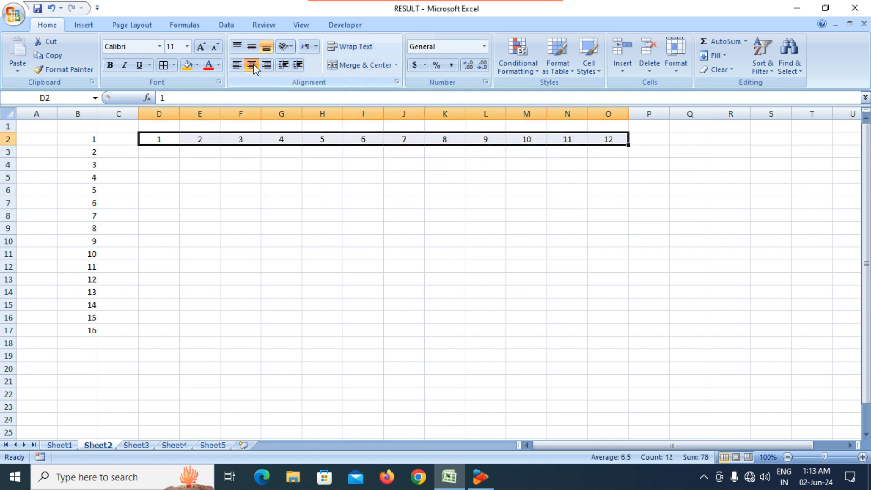
left_click(203, 175)
left_click(91, 140)
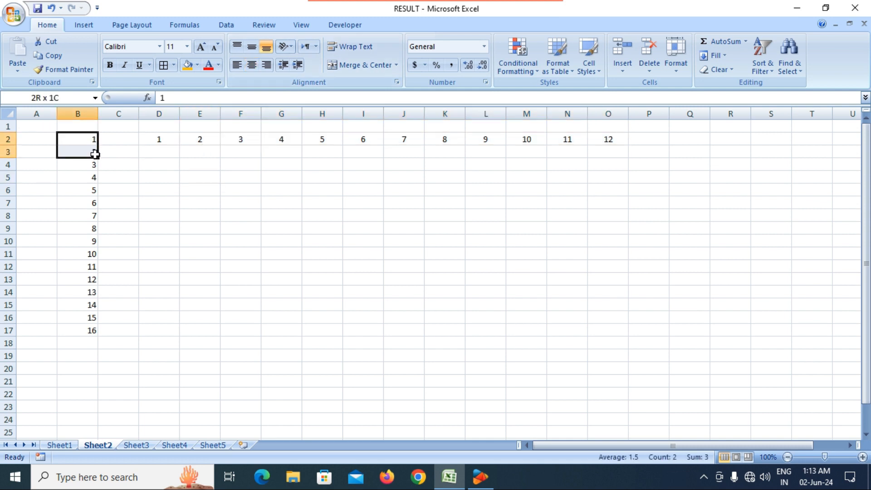
left_click(310, 198)
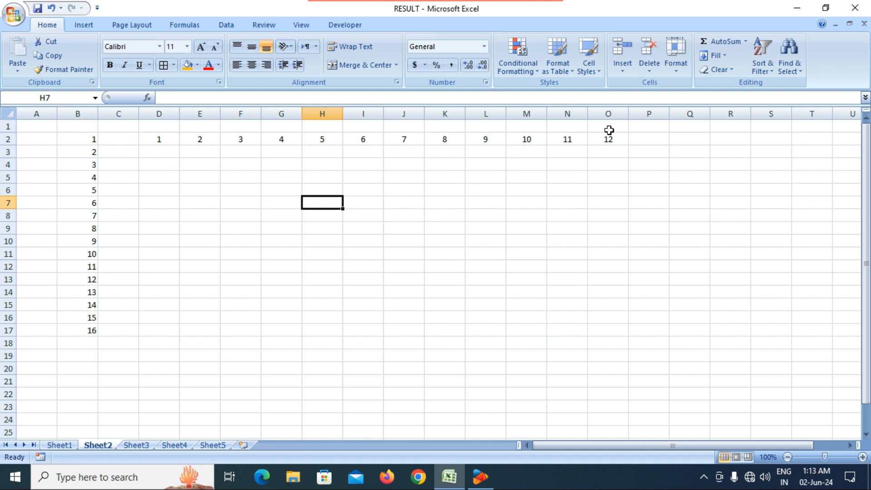
left_click(724, 56)
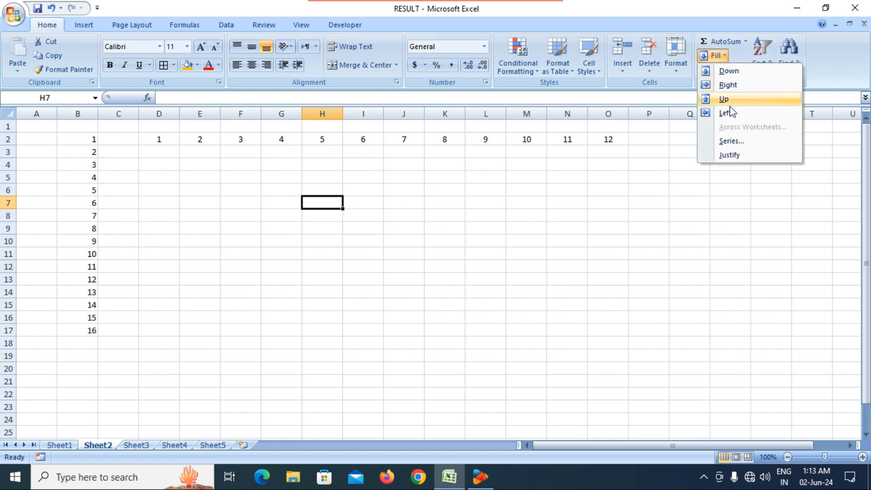
left_click(732, 142)
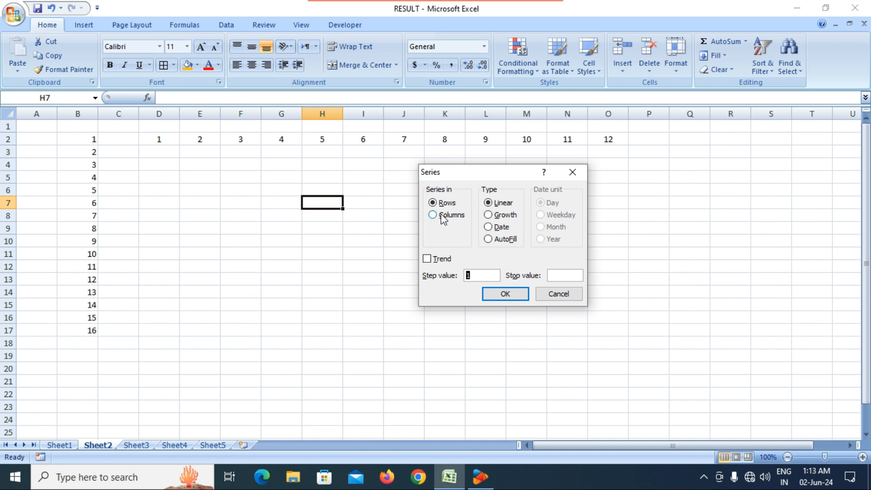
left_click(561, 295)
left_click(436, 225)
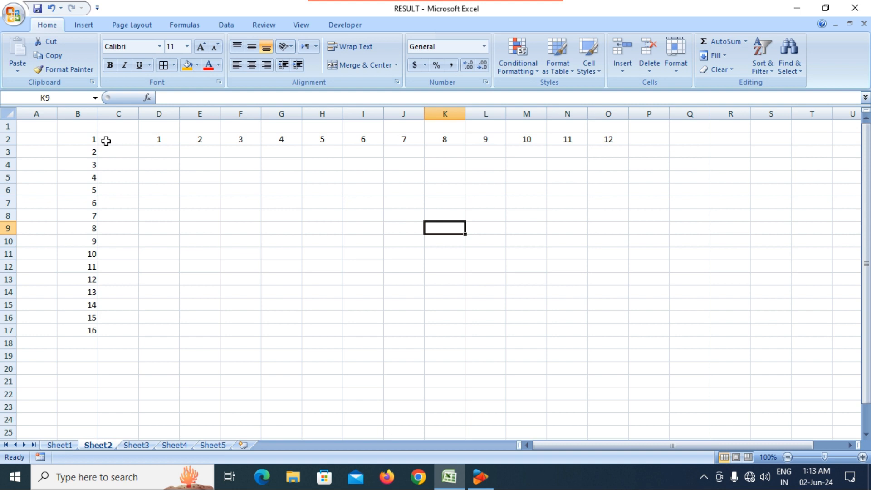
Clear the number series in column B and row 2 from the sheet.
left_click_drag(86, 139, 687, 334)
key("Delete")
left_click(449, 282)
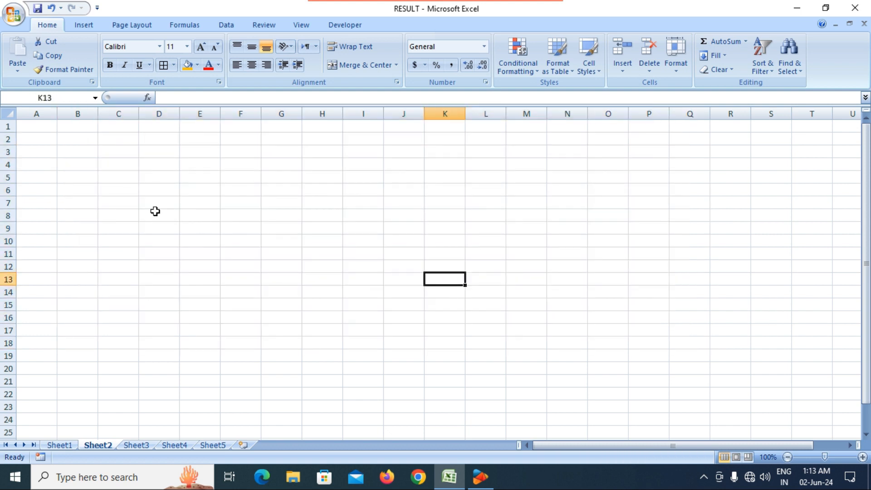
Enter 3 in C2 and fill C2:C16 with a growth series in columns using step value 2.
left_click(114, 139)
type("3")
key("Return")
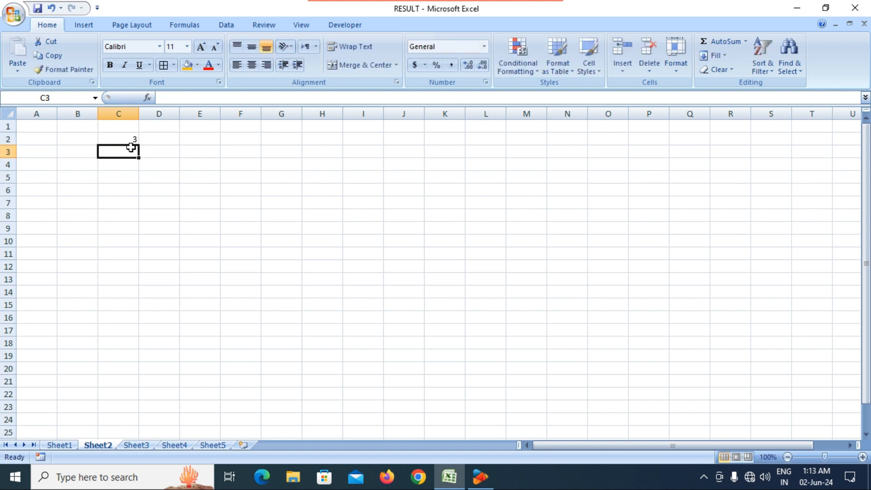
left_click(131, 140)
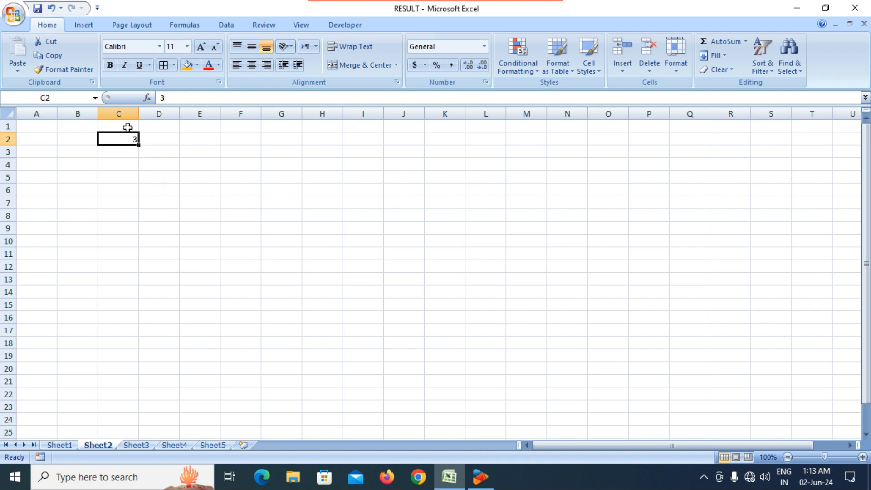
left_click_drag(118, 138, 130, 320)
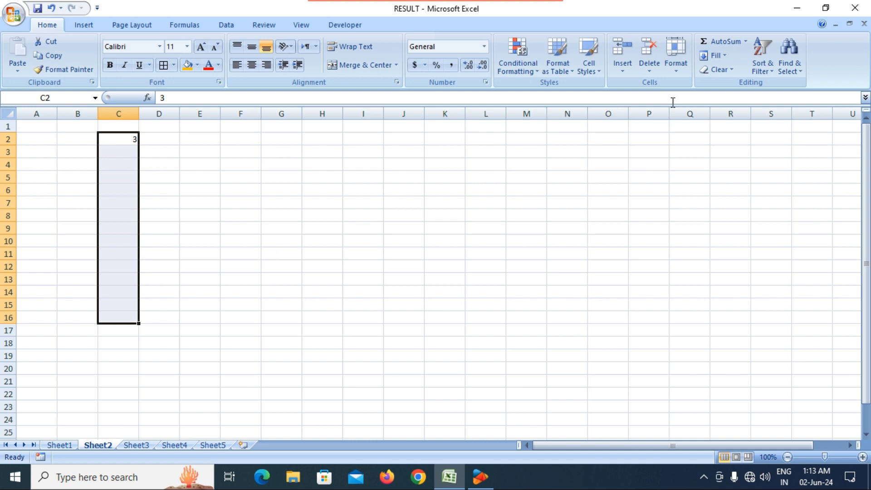
left_click(727, 56)
left_click(725, 141)
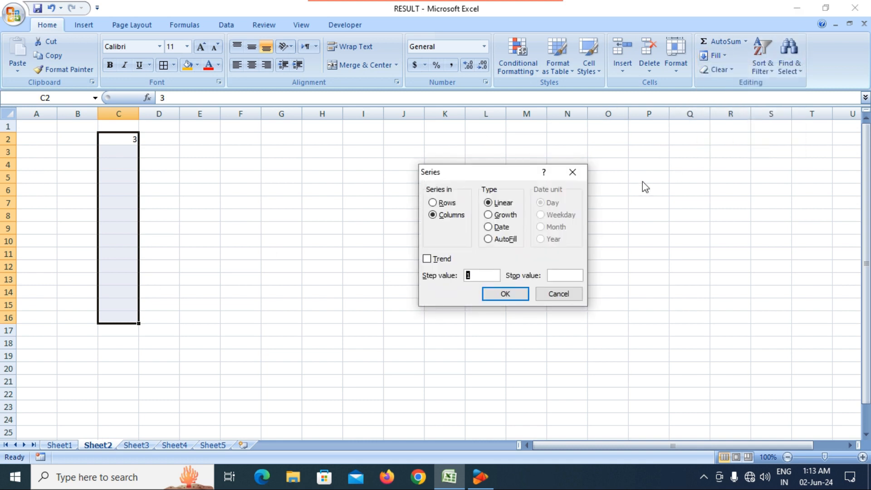
left_click(510, 215)
left_click(504, 294)
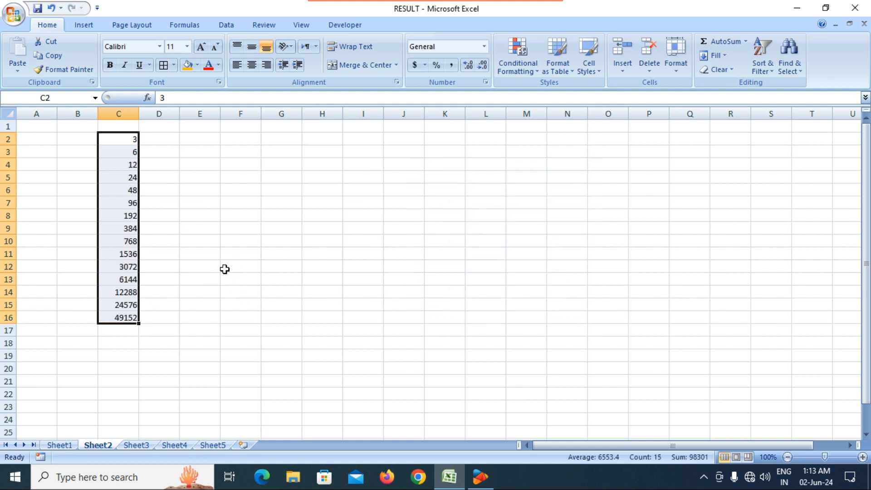
left_click(181, 275)
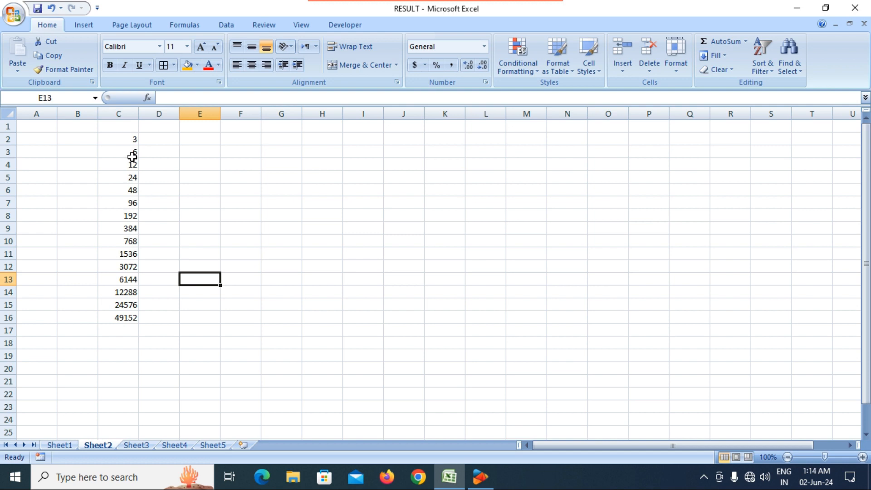
Examine the successive values of the growth series in column C from C2 down to C16.
left_click(130, 139)
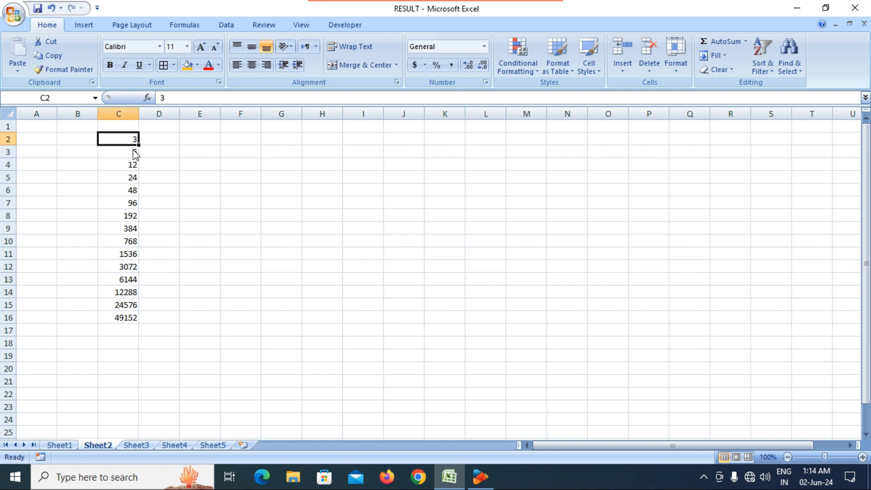
left_click(133, 149)
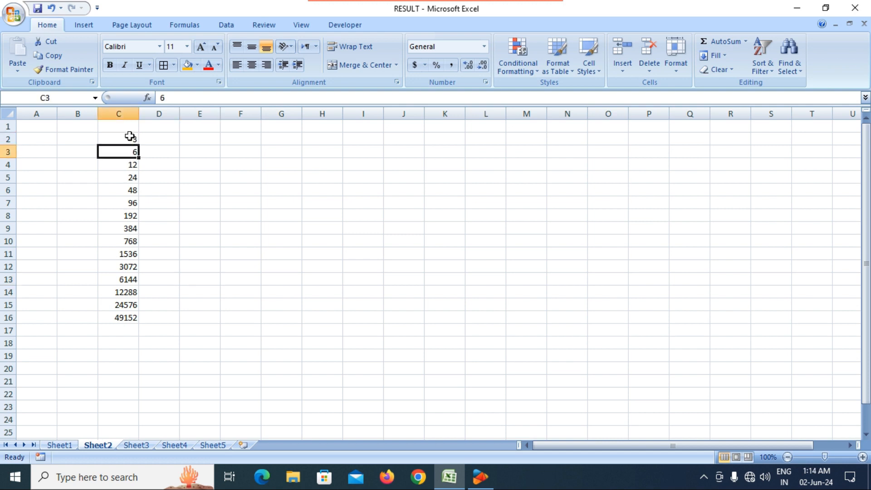
left_click(132, 141)
left_click(132, 153)
left_click(133, 165)
left_click(135, 178)
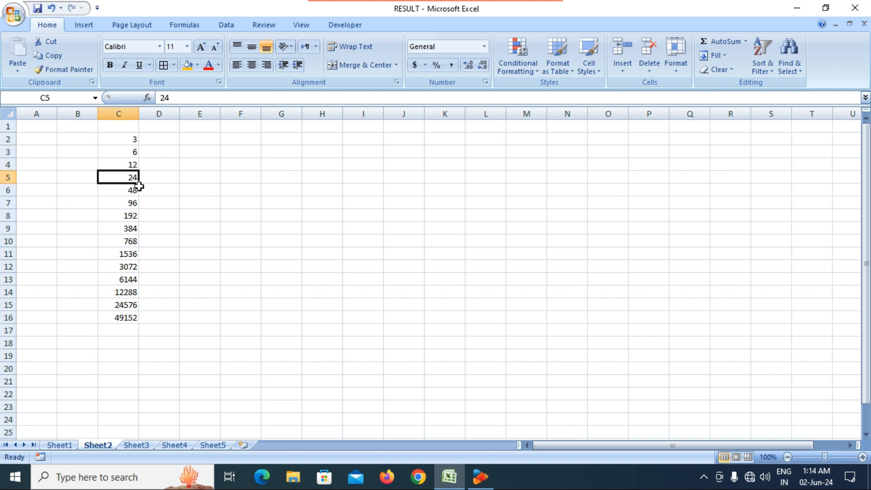
left_click(130, 193)
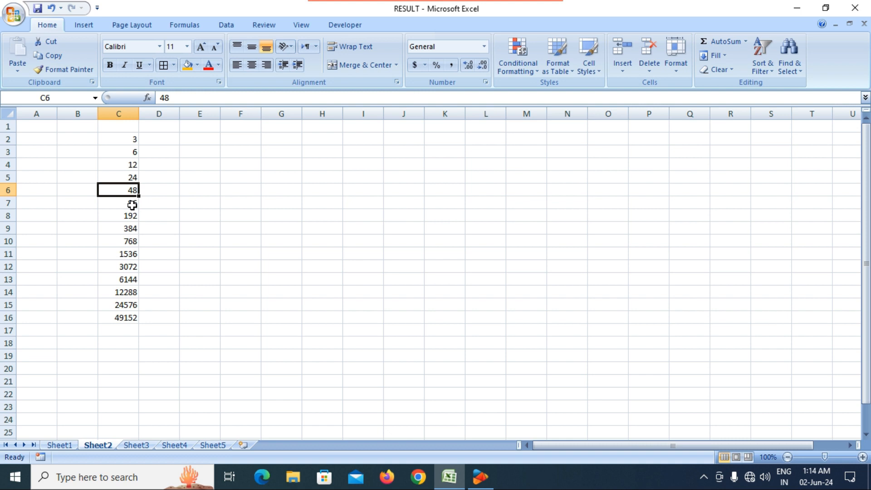
left_click(132, 205)
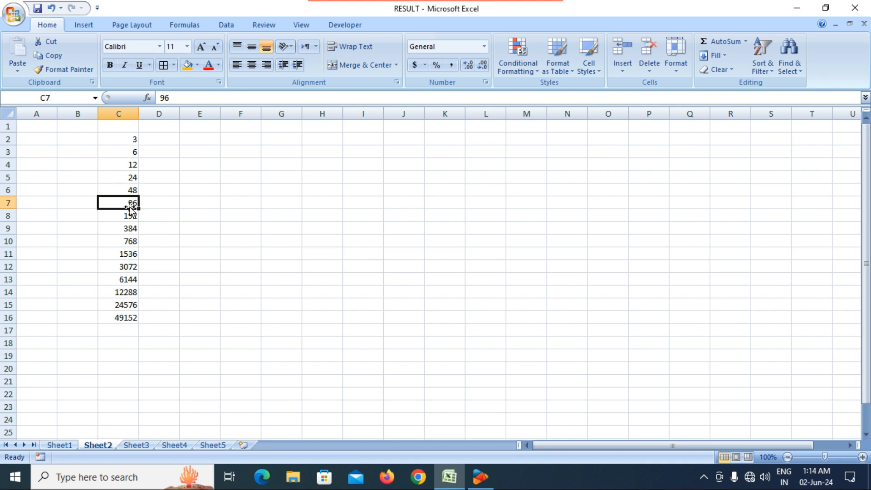
left_click(130, 232)
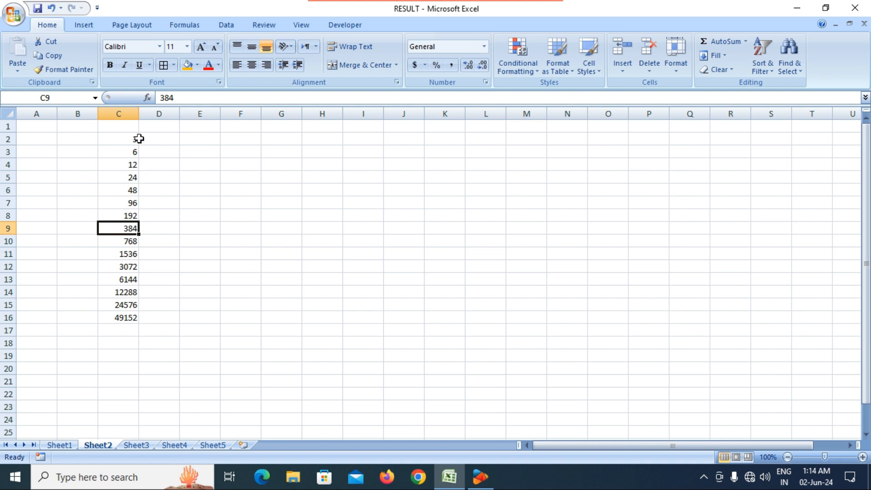
left_click_drag(139, 138, 132, 317)
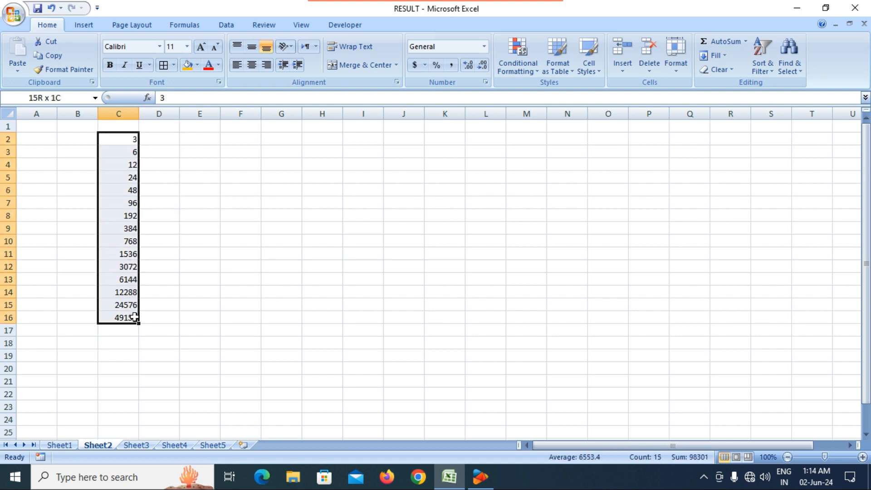
left_click(175, 298)
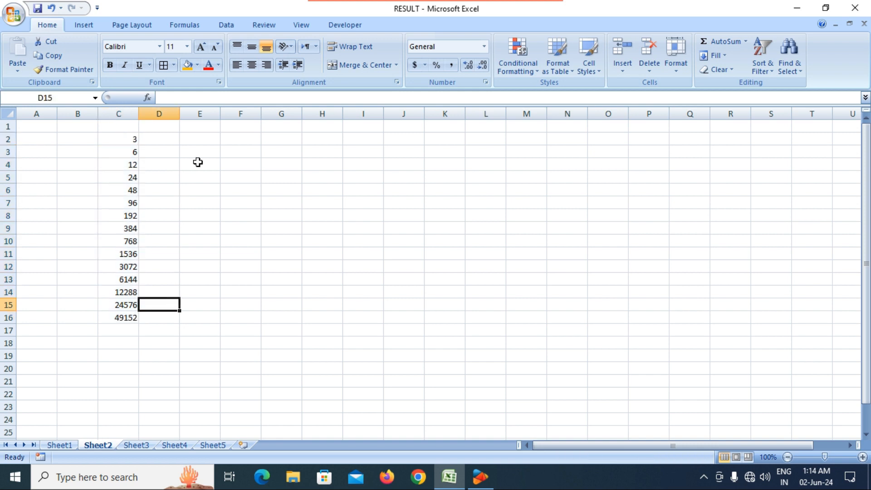
Enter 4 in E2 and fill E2:E17 with a growth series in columns using step value 3.
left_click(204, 138)
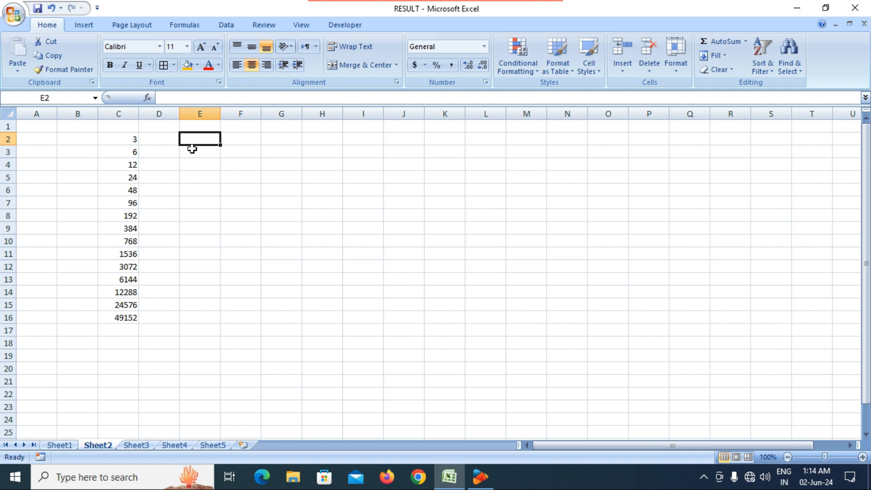
type("4")
key("Return")
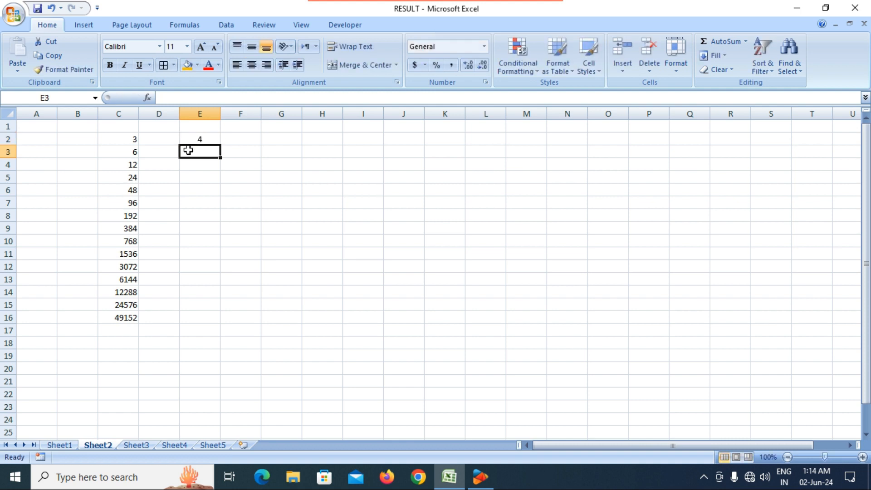
left_click_drag(214, 139, 204, 328)
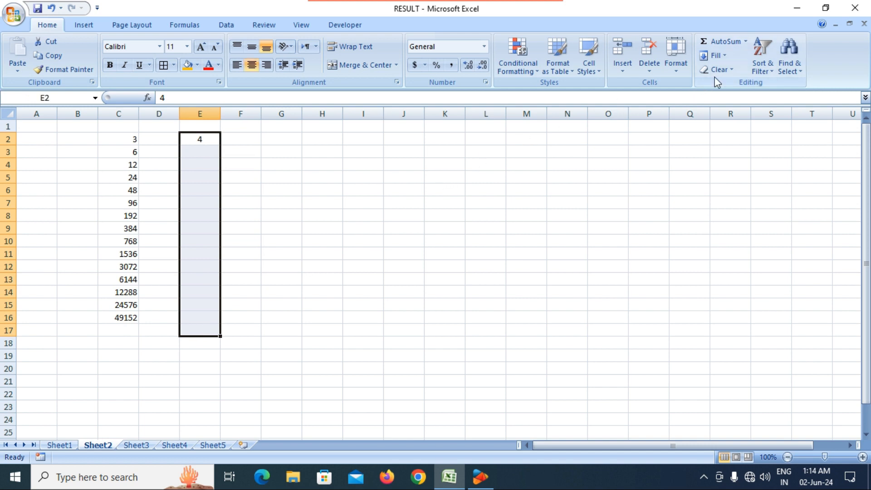
left_click(724, 56)
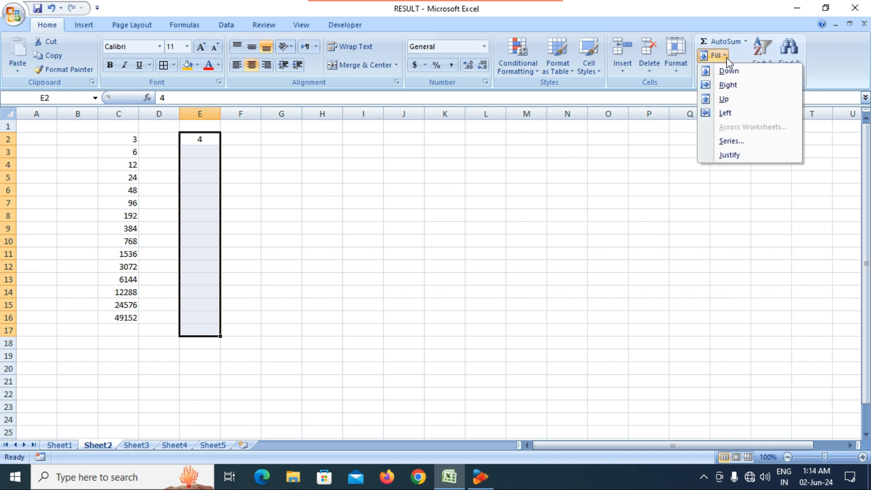
left_click(724, 142)
left_click(490, 215)
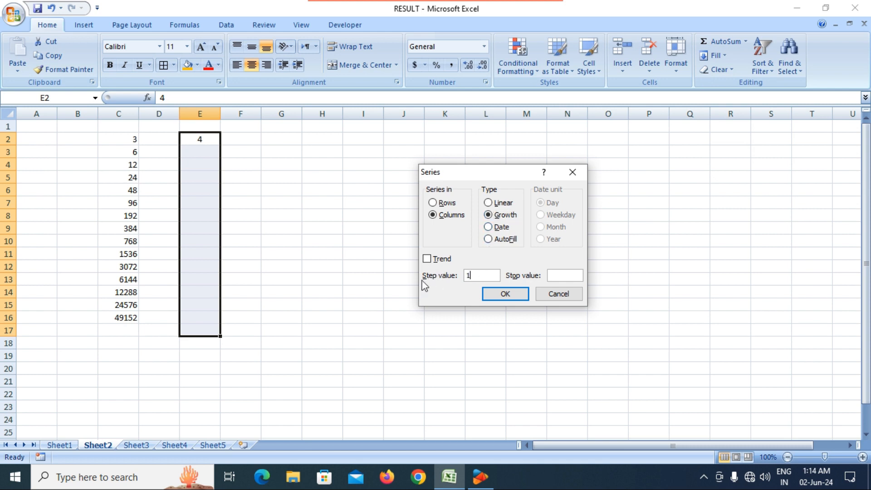
type("3")
key("BackSpace")
left_click(505, 294)
left_click(321, 269)
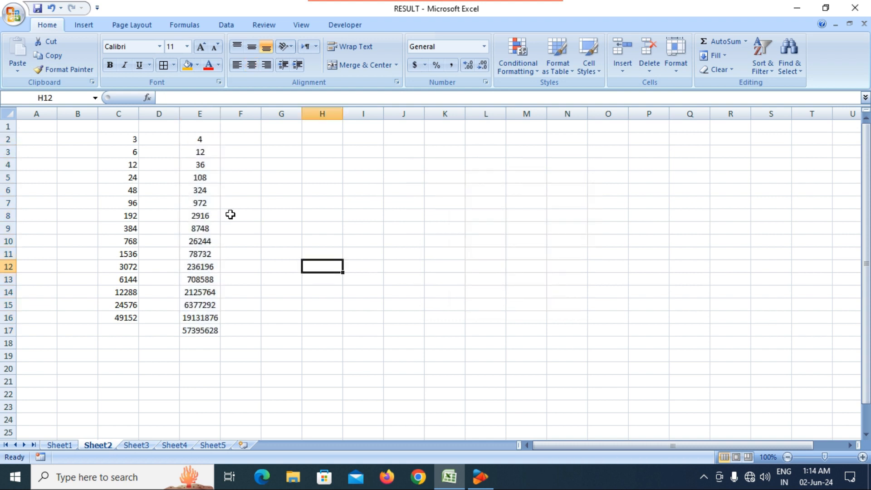
Examine the successive values of the growth series in column E from E2 down to E17.
left_click(204, 141)
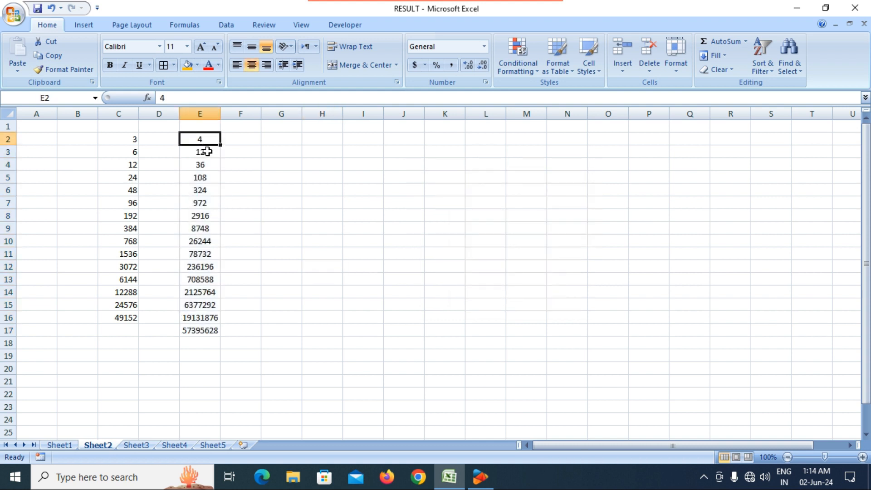
left_click(207, 151)
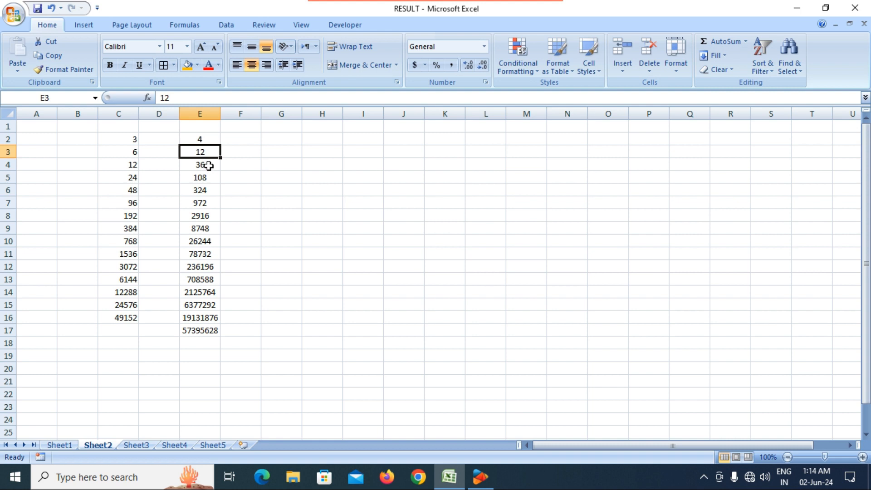
left_click(208, 166)
left_click(208, 177)
left_click_drag(205, 139, 219, 323)
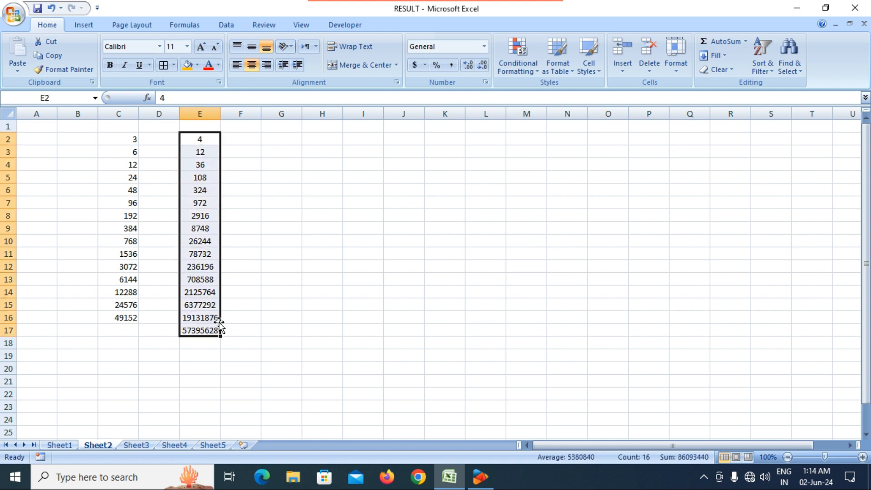
left_click(249, 280)
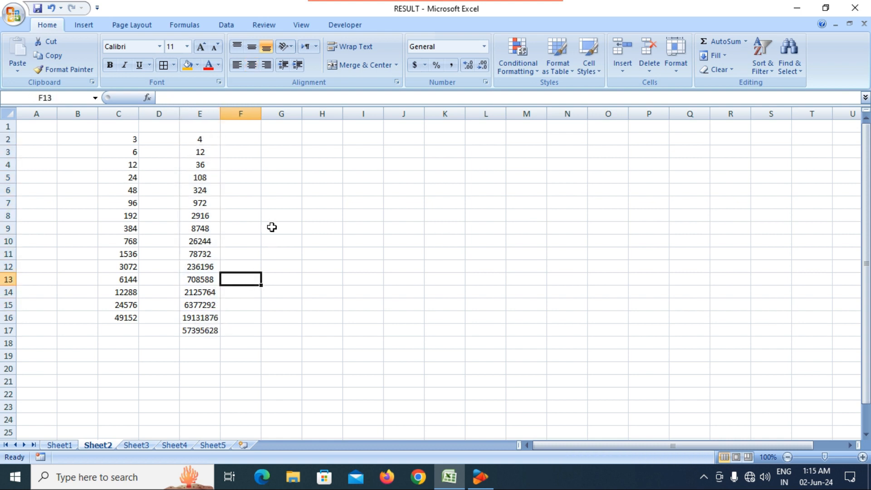
Clear the growth series in columns C and E from the sheet.
left_click(135, 144)
left_click_drag(135, 144, 204, 328)
key("Delete")
left_click(430, 253)
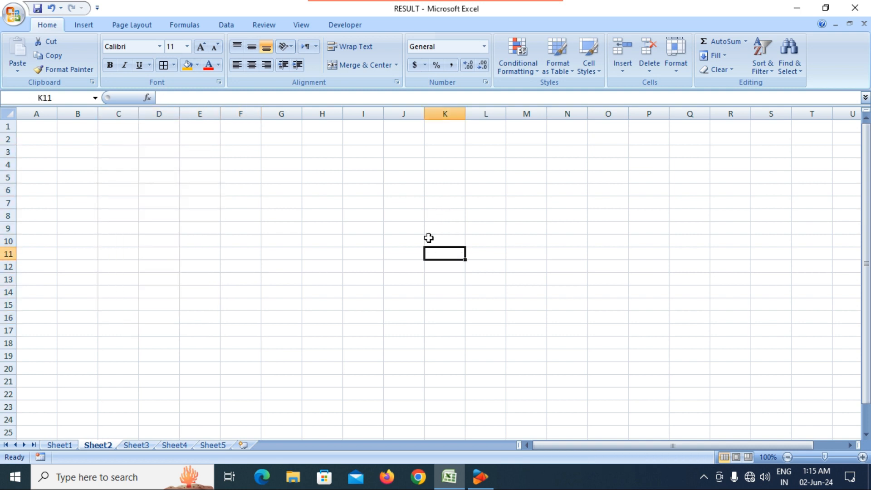
left_click(724, 55)
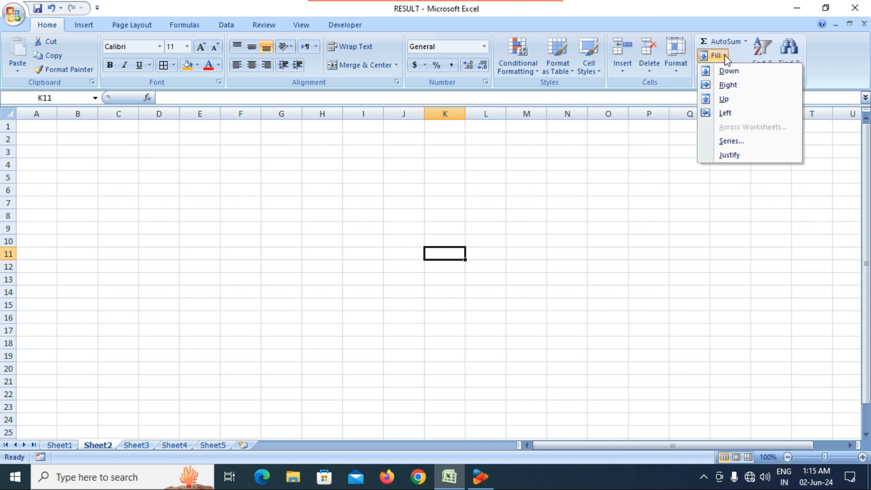
left_click(738, 141)
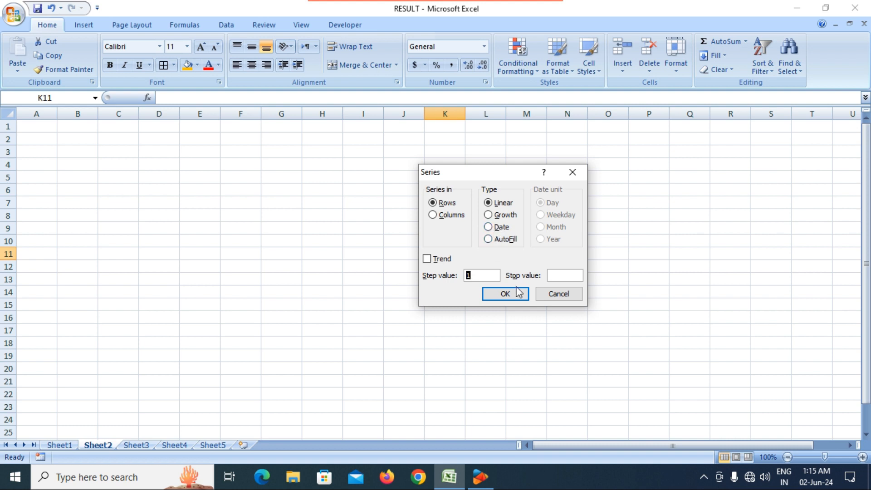
left_click(560, 297)
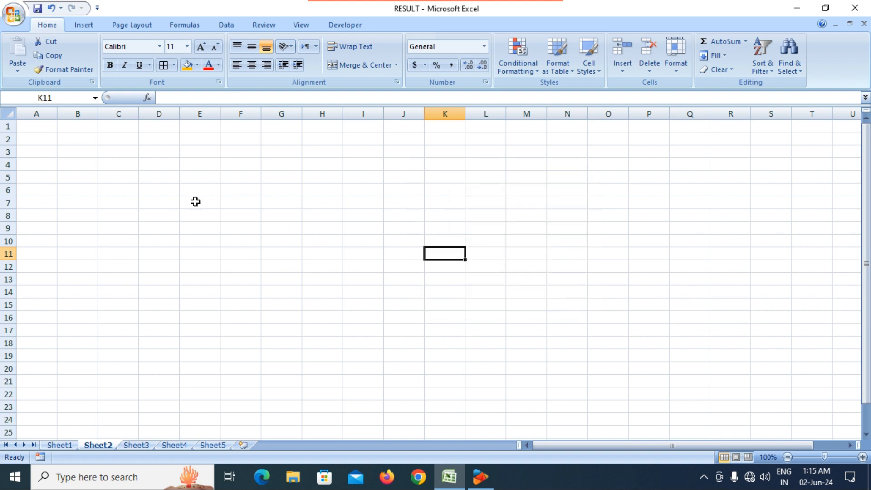
Enter the date 02/06/2024 in cell C2.
left_click(123, 139)
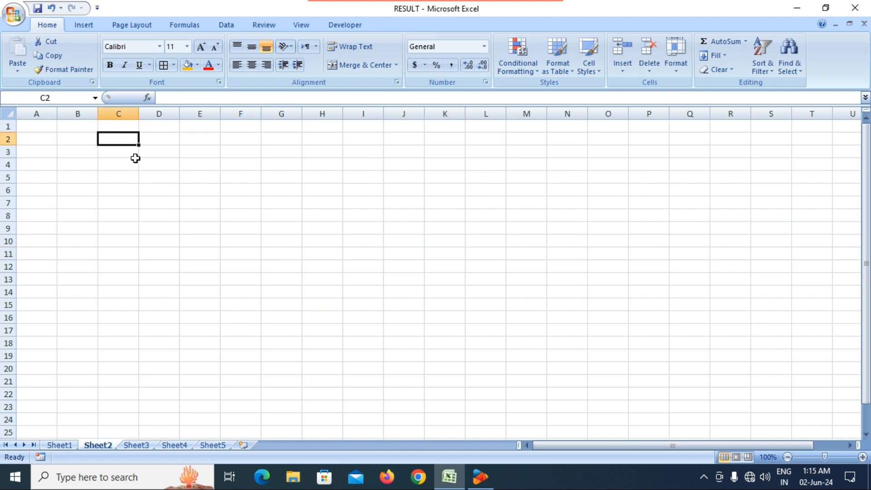
type("02")
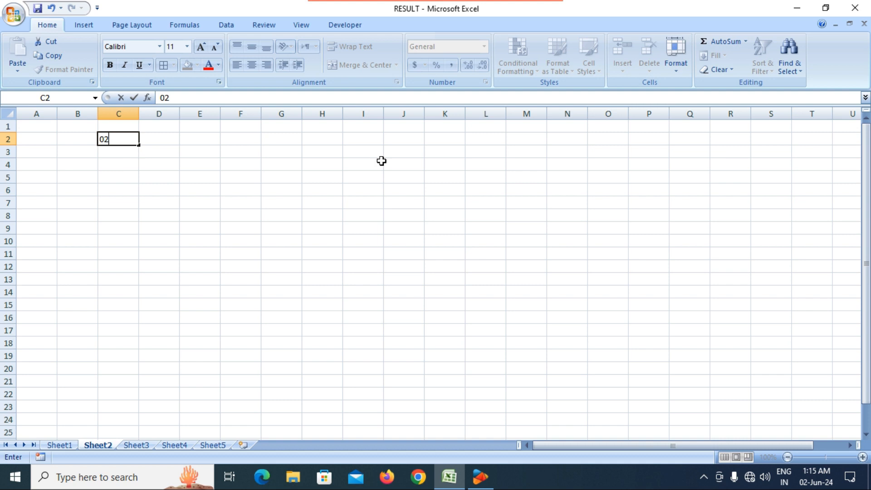
type("/06/2024")
key("Return")
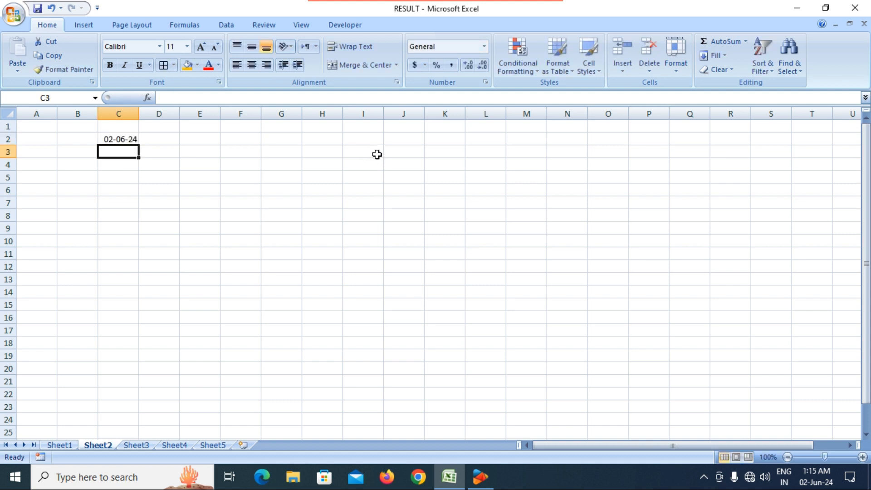
Widen column C and format the date in C2 as centred with font size 18.
left_click(149, 229)
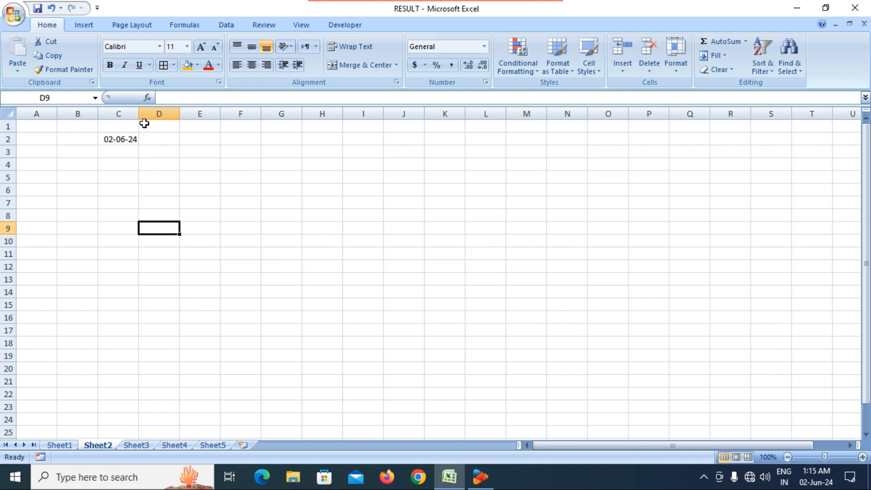
left_click_drag(136, 114, 167, 114)
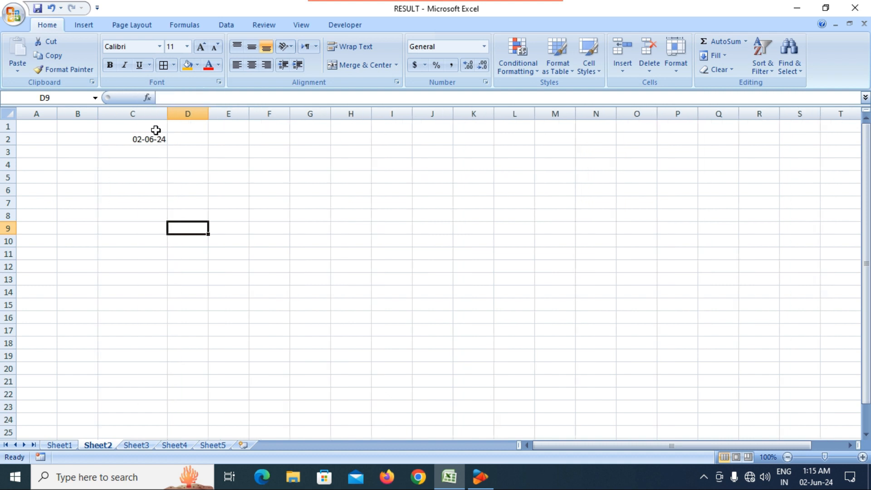
left_click(151, 138)
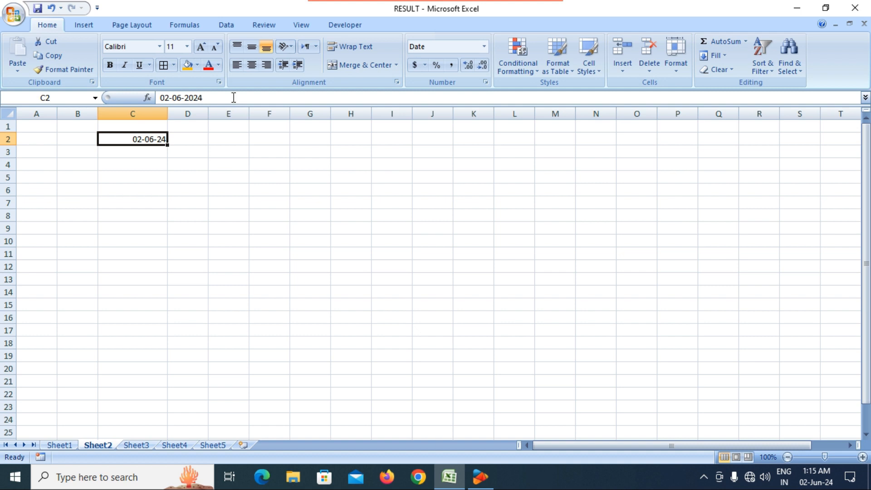
left_click(251, 64)
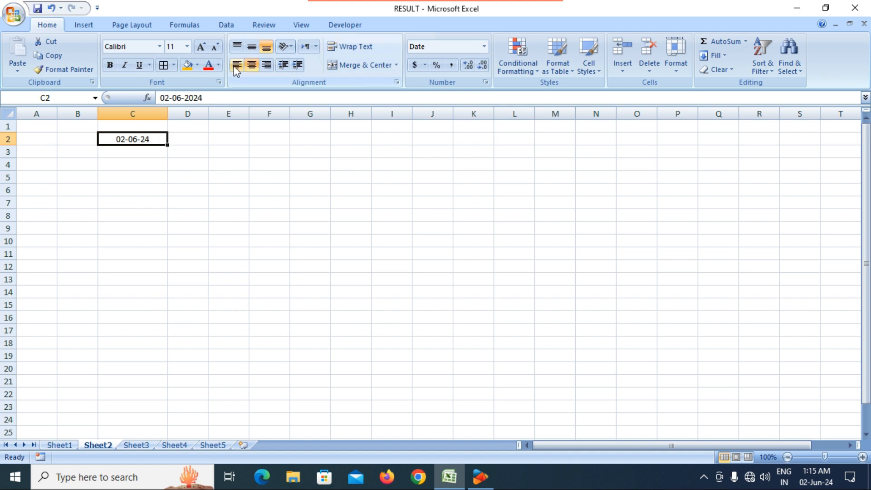
left_click(203, 50)
left_click(202, 50)
left_click(202, 50)
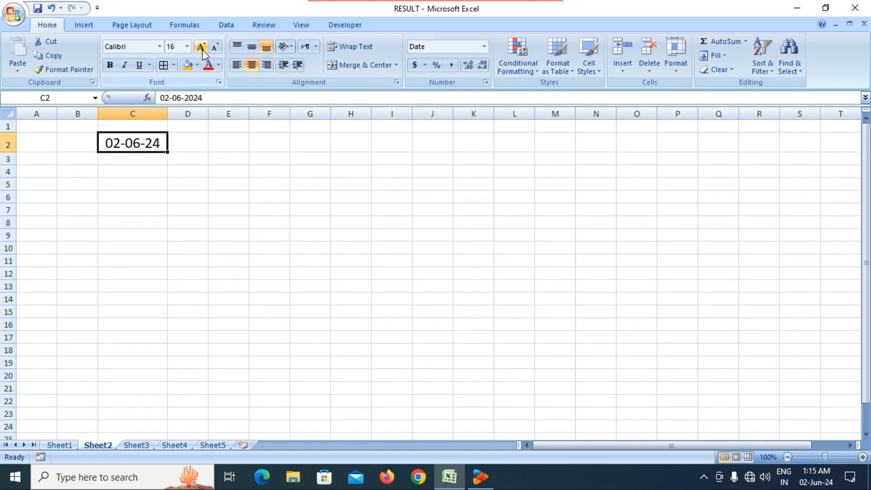
left_click(205, 210)
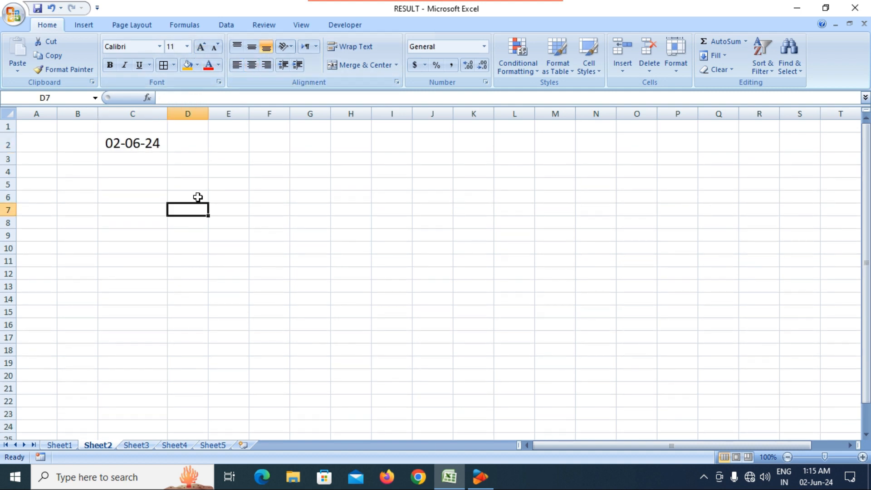
Fill C2:C19 with a Date series in columns using the Day unit and step value 1.
left_click(135, 143)
left_click_drag(134, 144, 161, 360)
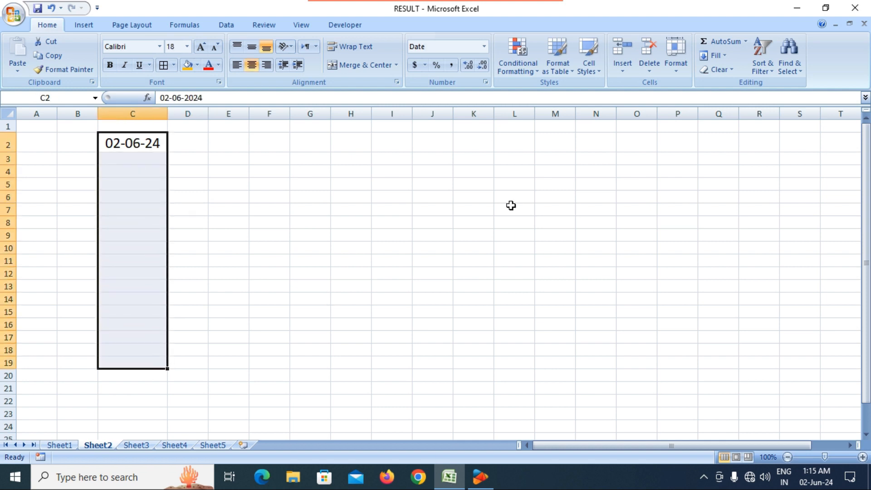
left_click(716, 56)
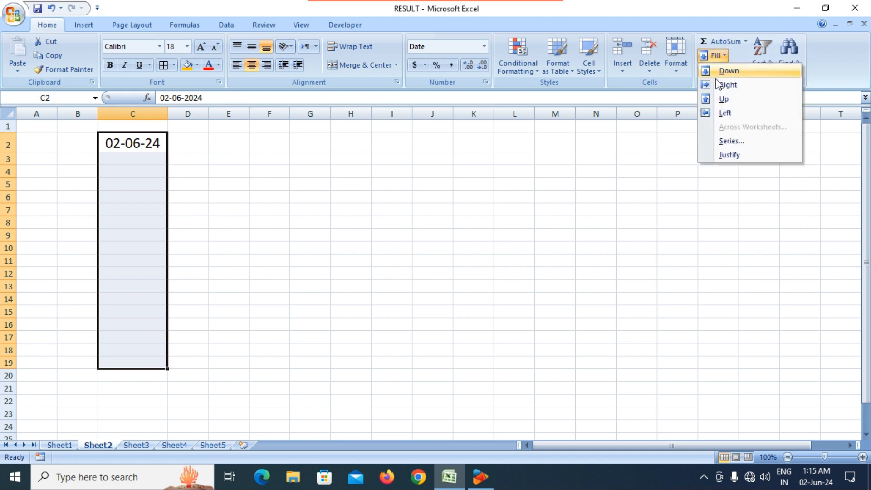
left_click(727, 141)
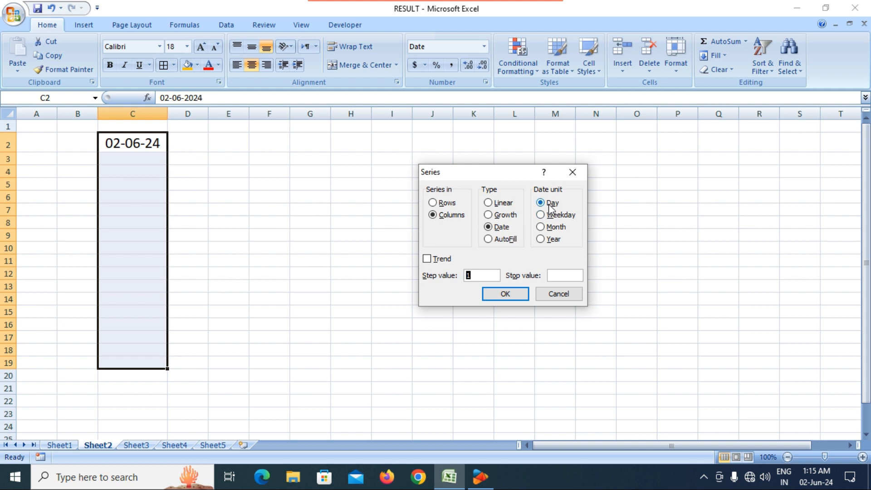
left_click(508, 295)
Examine the daily dates in column C from C2 down to C19.
scroll(360, 262, "down", 3)
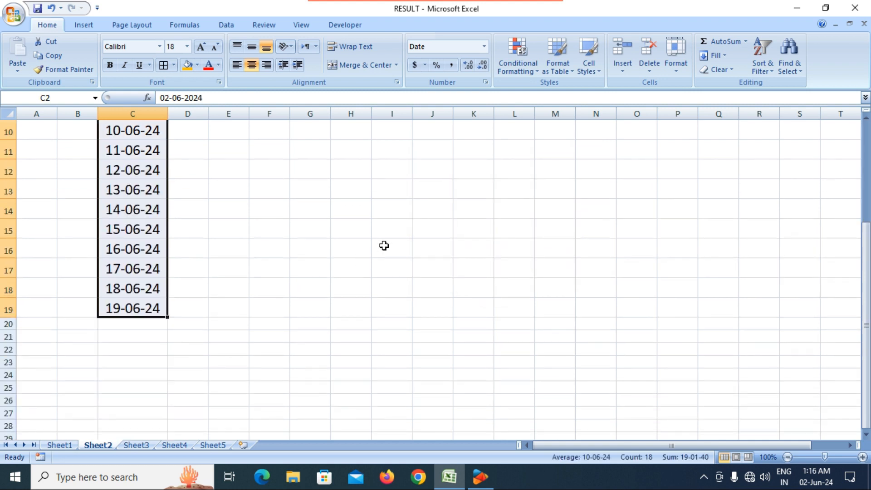
scroll(254, 308, "up", 3)
left_click(215, 274)
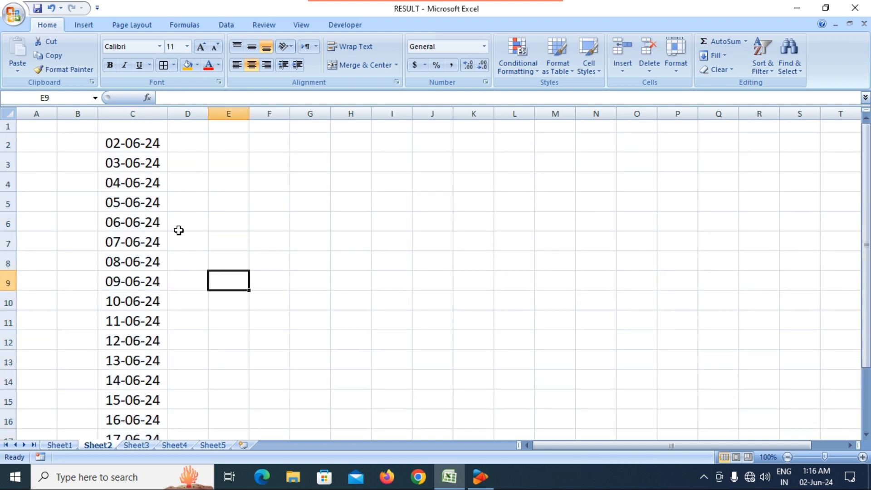
left_click(129, 142)
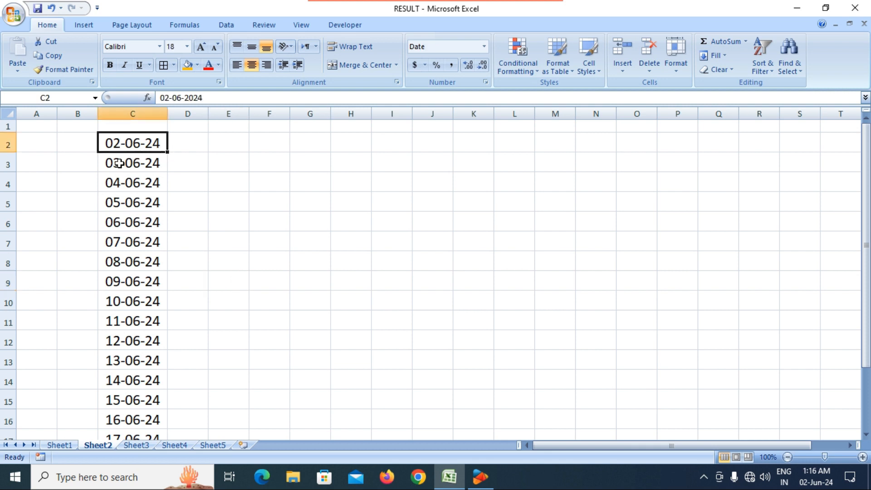
scroll(119, 163, "down", 4)
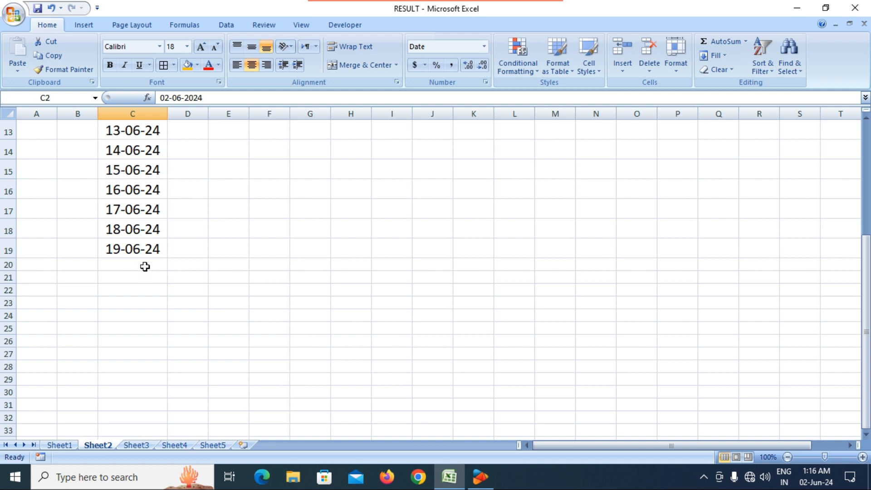
scroll(143, 252, "up", 4)
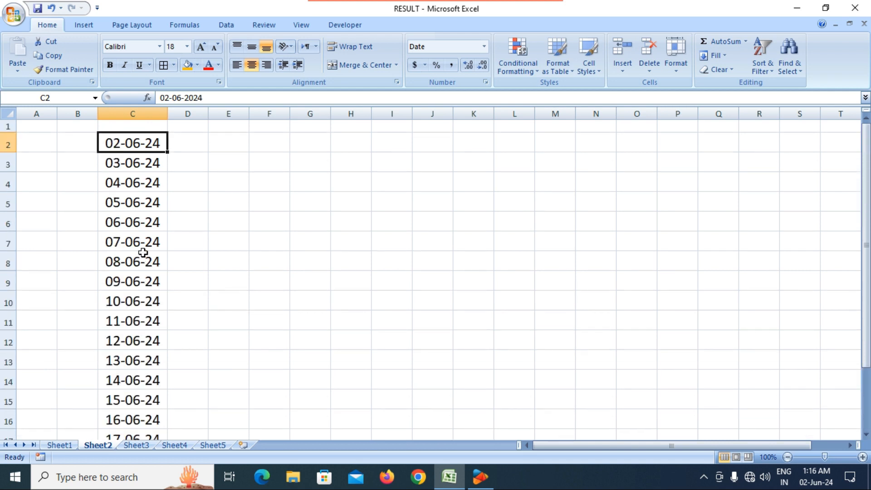
scroll(143, 253, "down", 3)
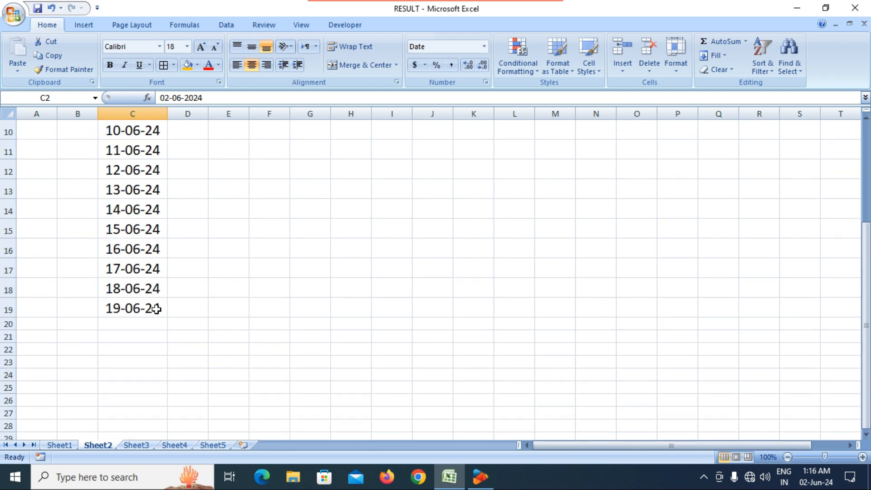
scroll(155, 297, "up", 3)
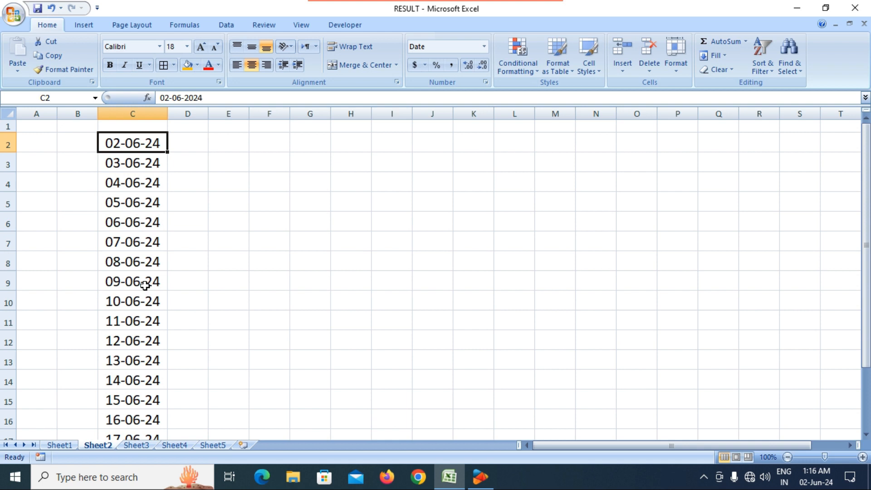
left_click(142, 160)
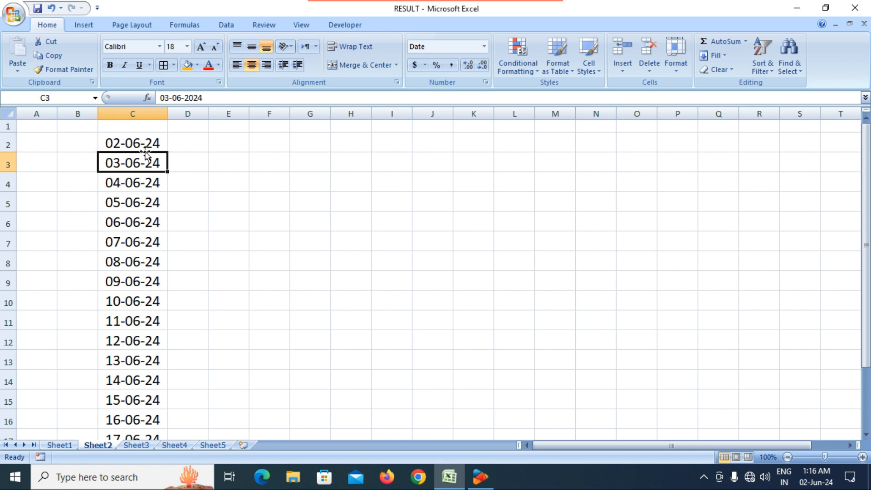
Undo the daily date fill and refill C2:C19 with a Date series in columns using the Weekday unit and step value 1.
key("ctrl+z")
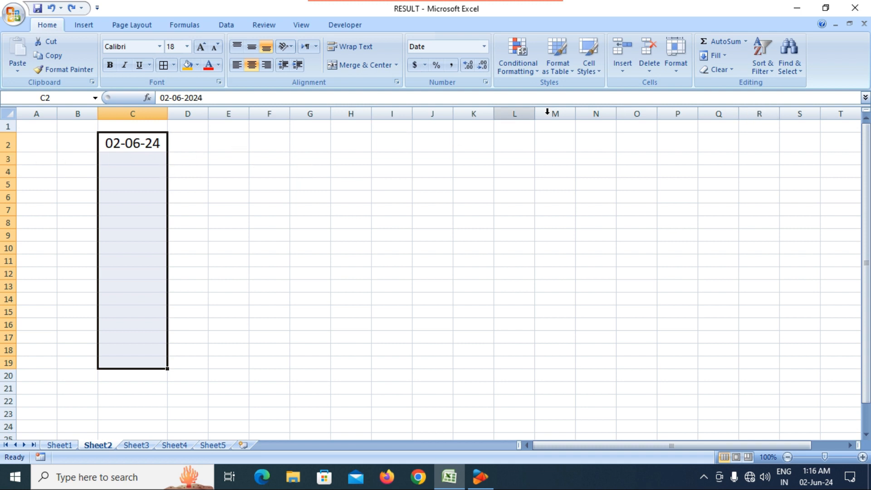
left_click(721, 56)
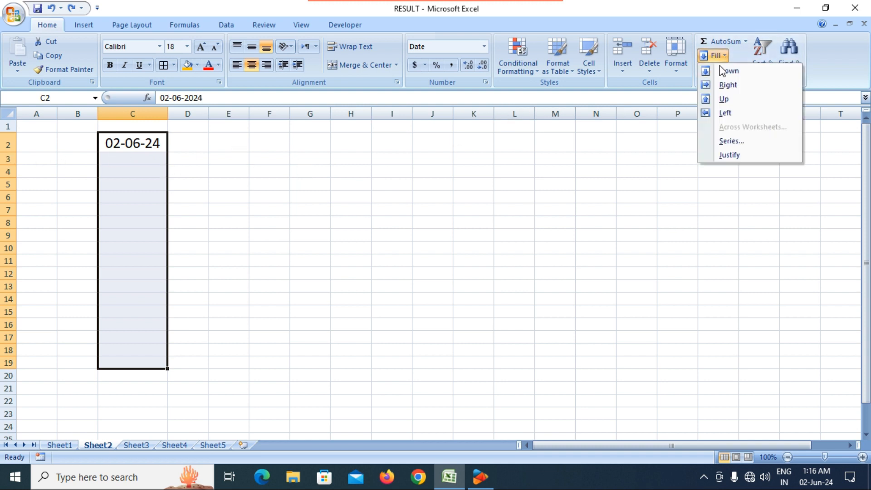
left_click(728, 141)
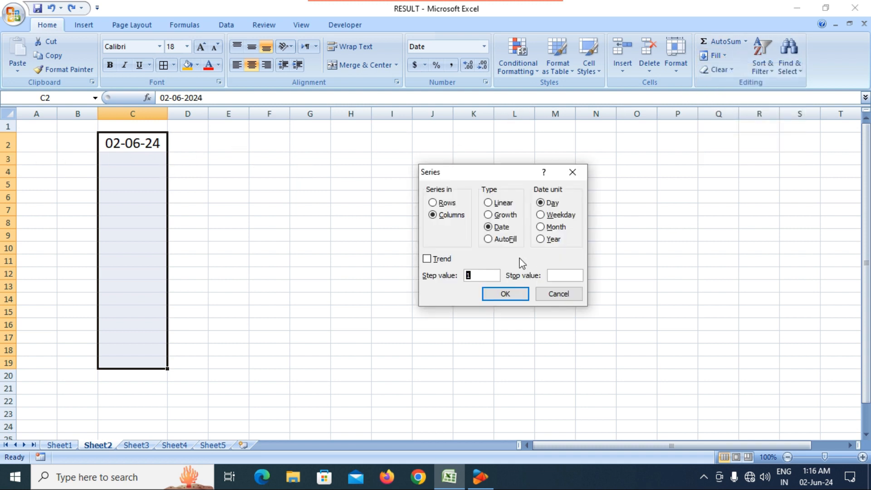
left_click(540, 216)
left_click(507, 294)
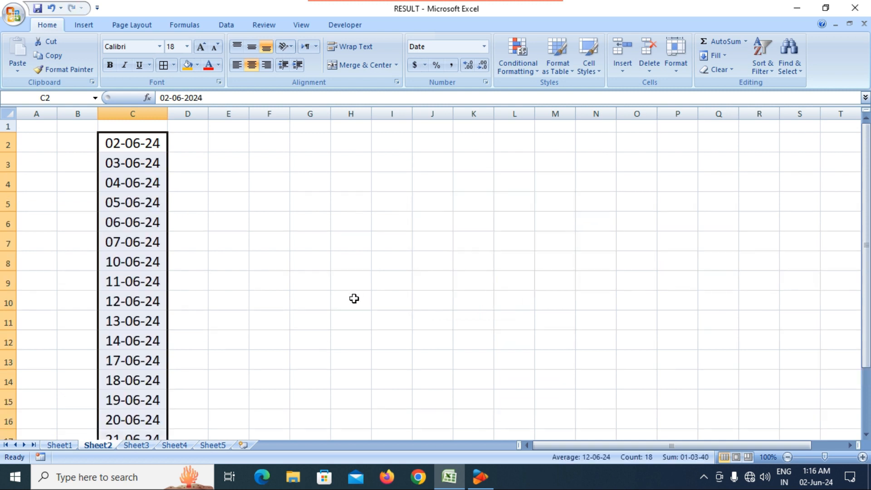
left_click(352, 297)
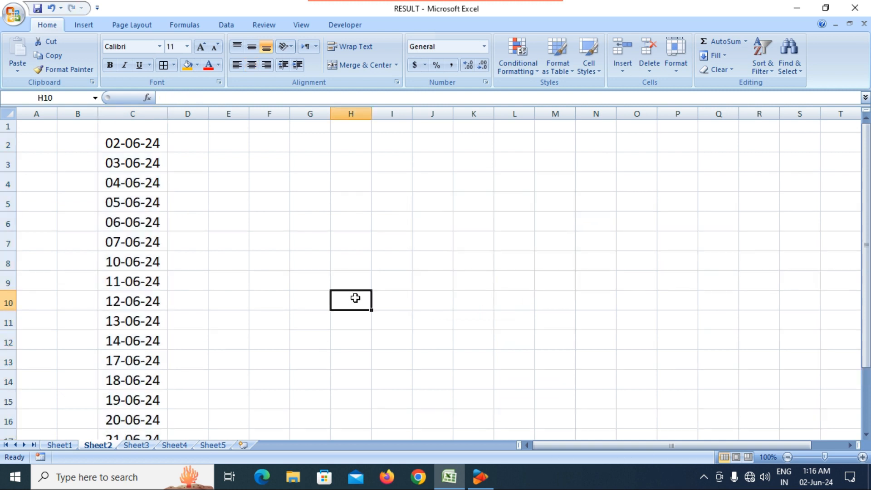
Examine the successive dates of the weekday series in column C from C2 down to C7.
left_click(117, 144)
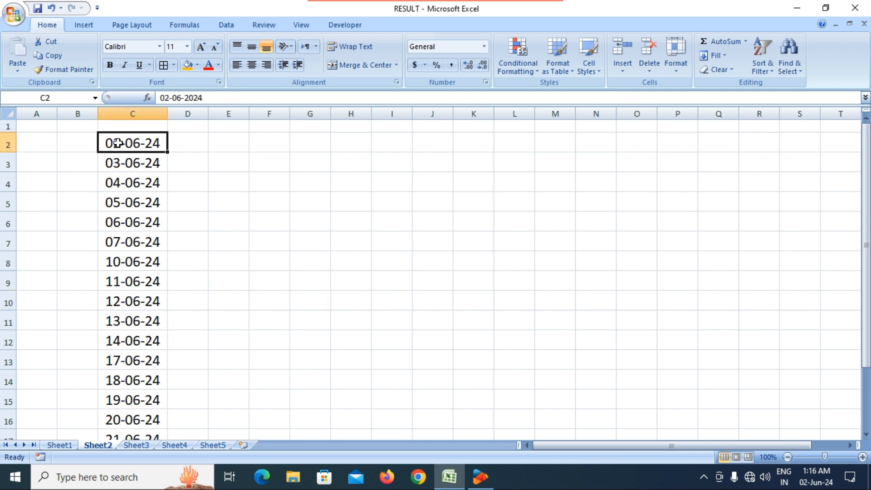
left_click(132, 166)
left_click(128, 186)
left_click(131, 203)
left_click(134, 230)
left_click(135, 243)
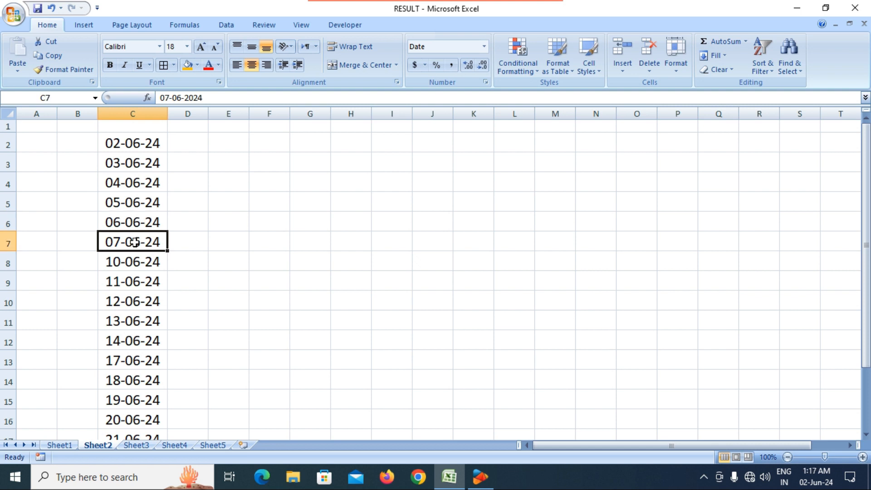
Compare the weekday series in column C with the June 2024 system calendar, examining the dates on either side of each weekend.
left_click(126, 266)
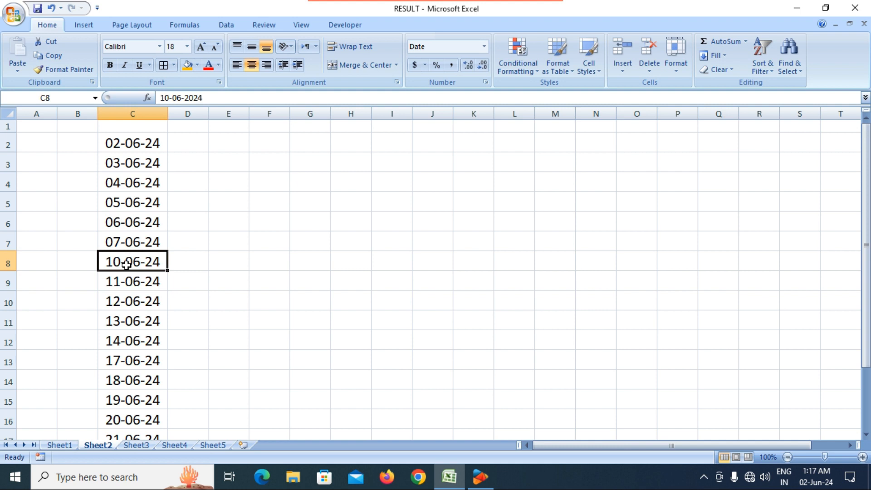
left_click(138, 243)
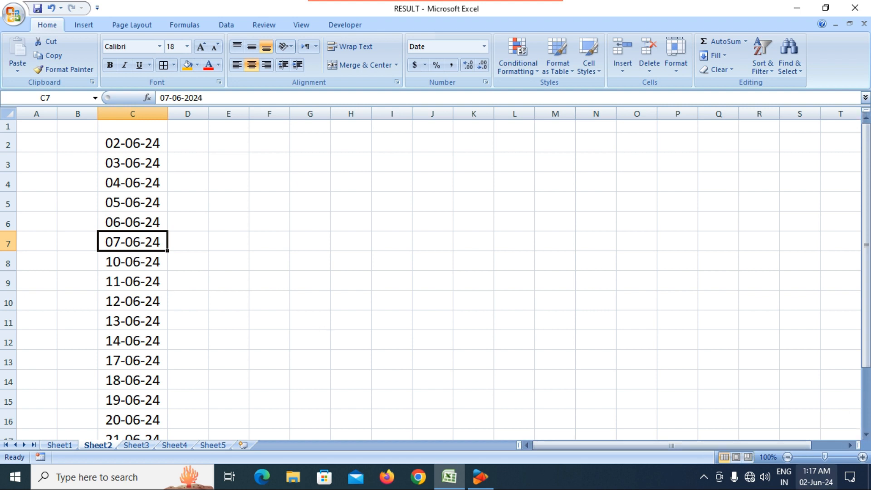
left_click(816, 476)
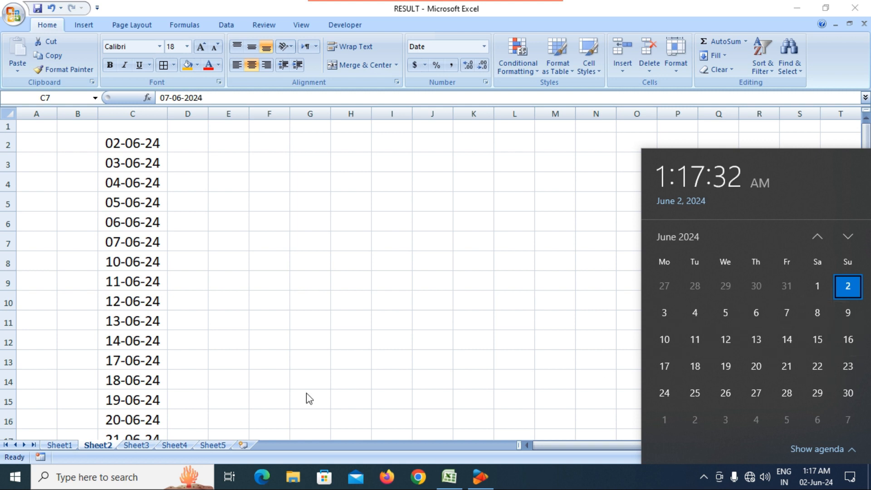
left_click(238, 376)
left_click(120, 341)
scroll(232, 353, "down", 1)
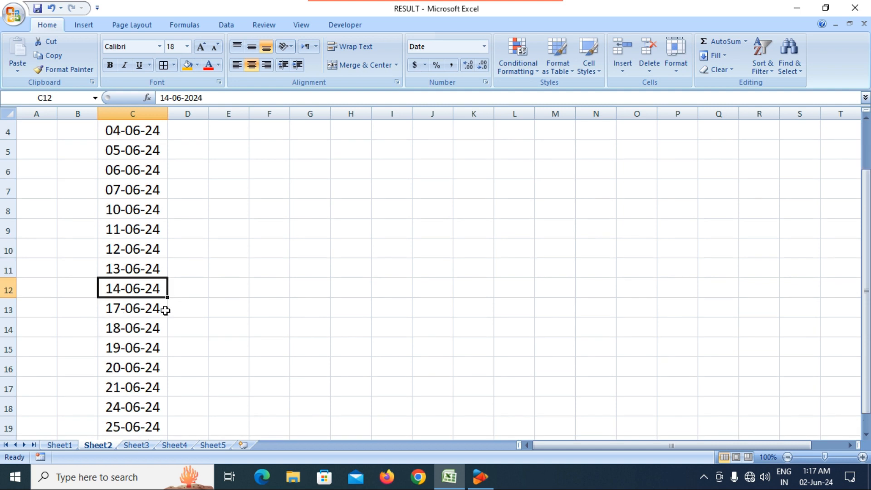
left_click(138, 309)
scroll(200, 331, "down", 2)
scroll(200, 333, "up", 3)
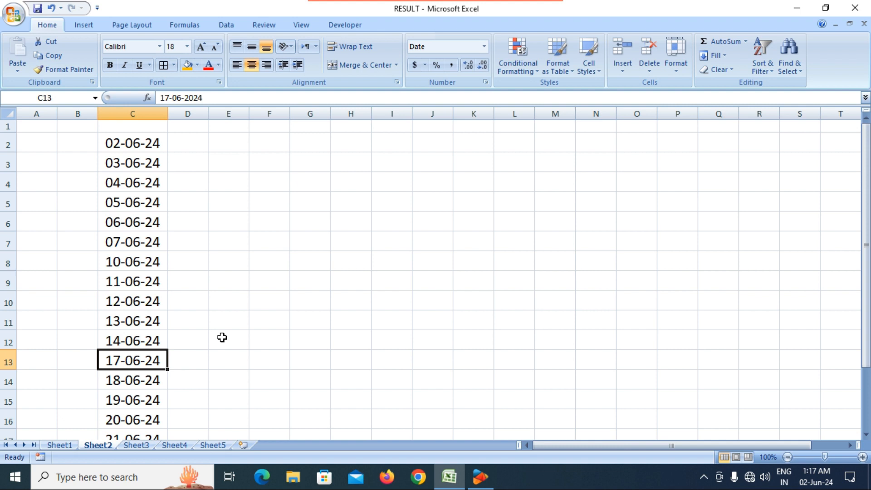
left_click(254, 341)
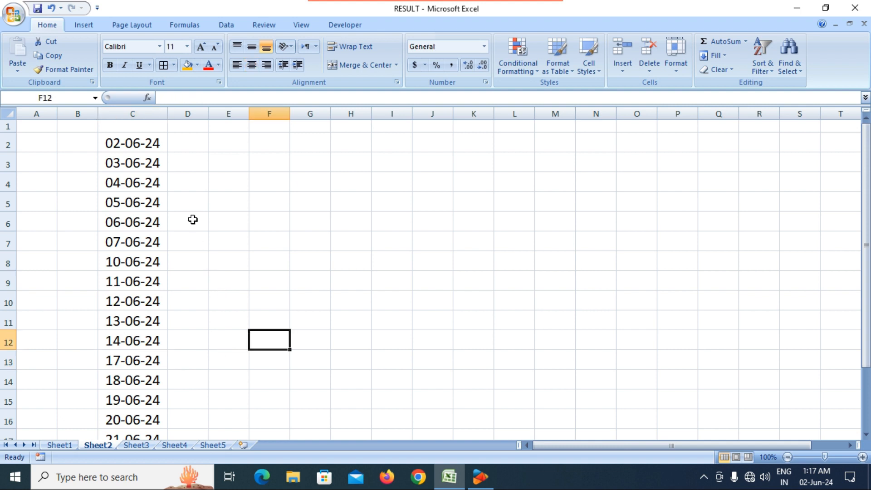
Undo the weekday fill and refill C2:C19 with a Date series in columns using the Month unit and step value 1.
key("ctrl+z")
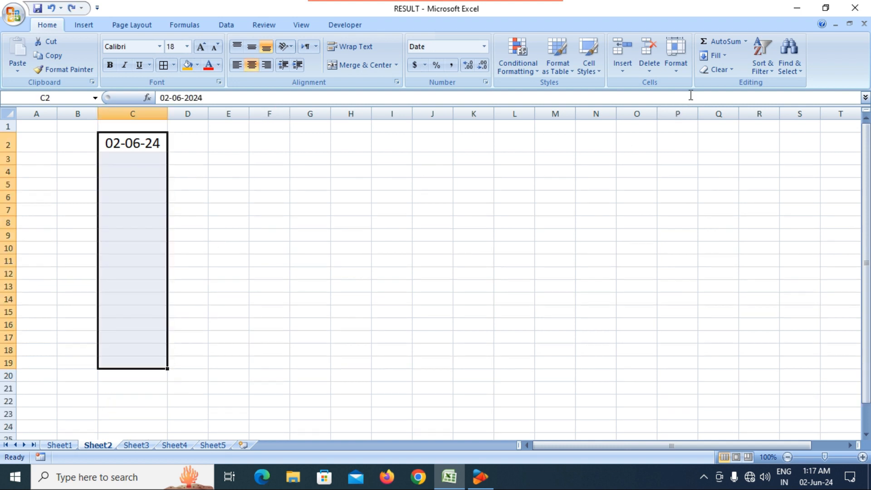
left_click(722, 58)
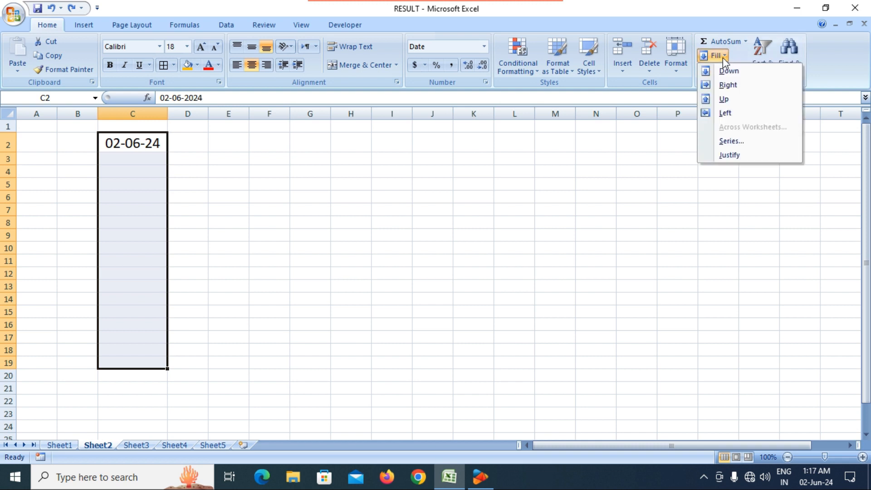
left_click(731, 142)
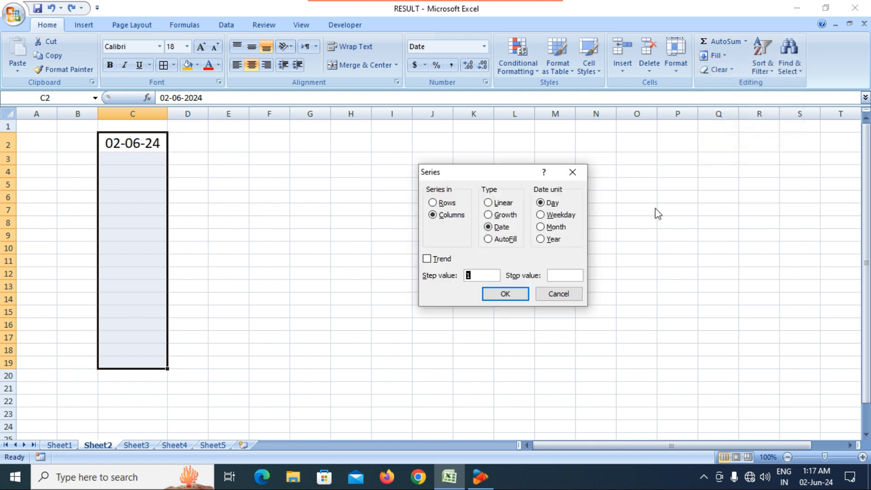
left_click(554, 229)
left_click(505, 294)
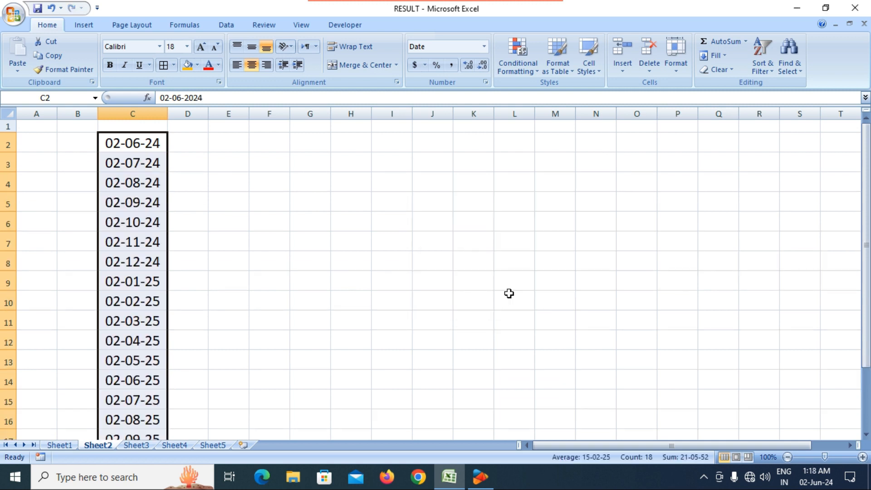
Examine the monthly dates in column C from C2 down to C19, including the change of year.
left_click(154, 200)
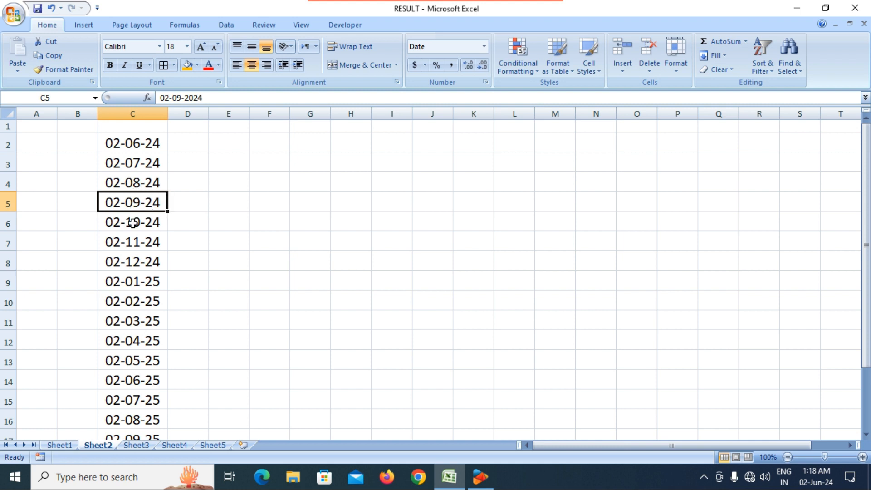
left_click(141, 262)
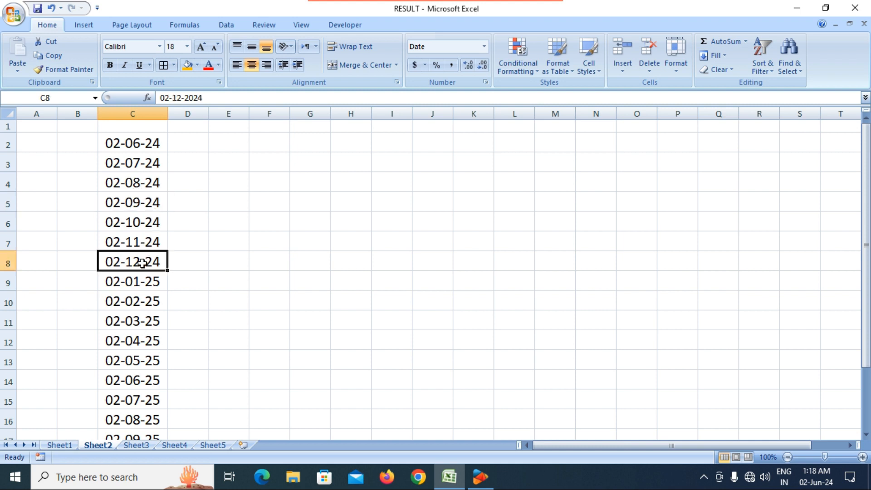
left_click(144, 280)
scroll(124, 236, "down", 2)
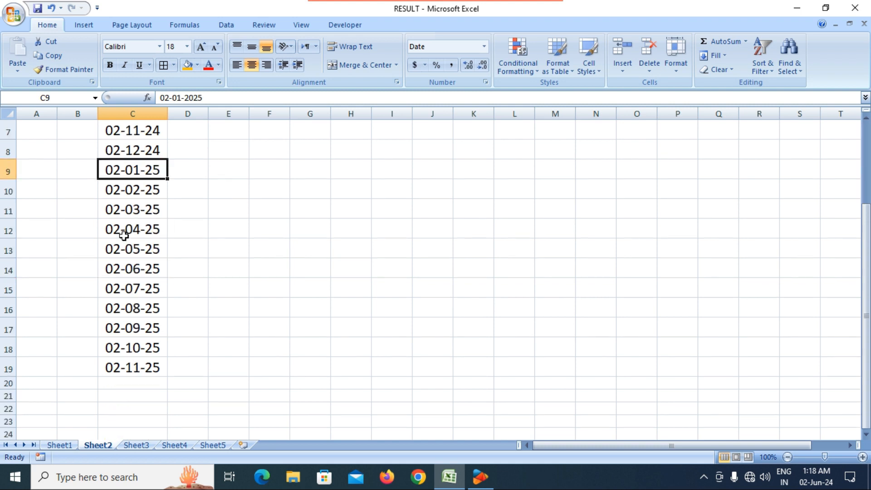
scroll(123, 235, "up", 2)
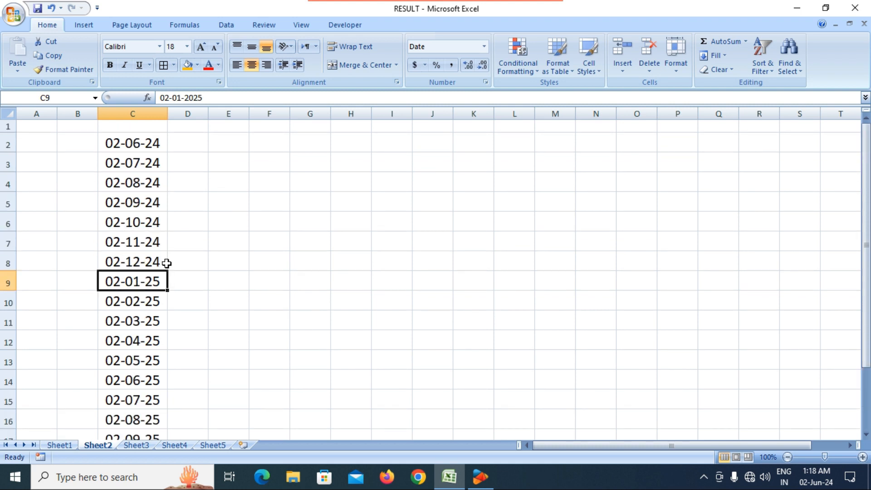
scroll(167, 265, "down", 3)
scroll(164, 266, "down", 3)
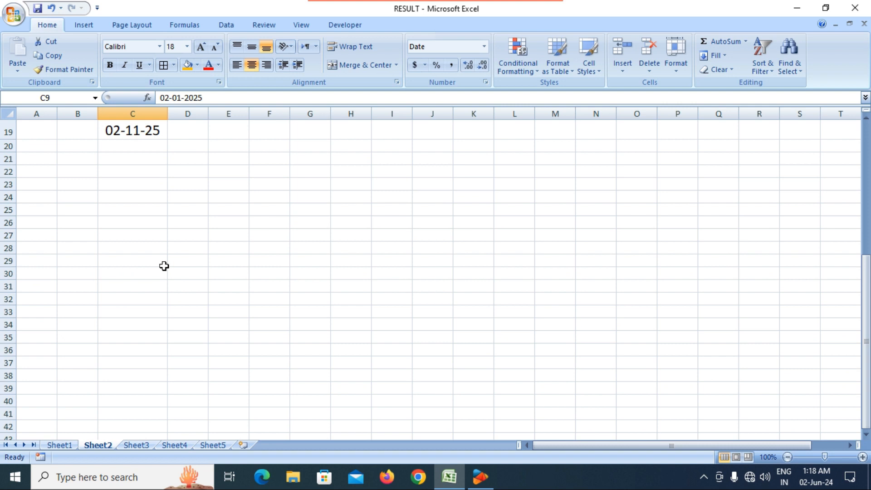
scroll(165, 266, "up", 6)
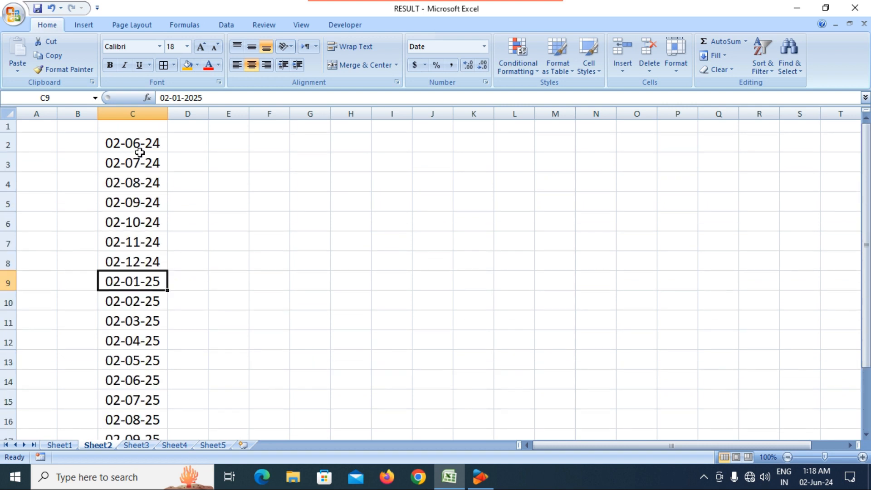
Undo the monthly fill and refill C2:C19 with a Date series in columns using the Year unit and step value 1.
key("ctrl+z")
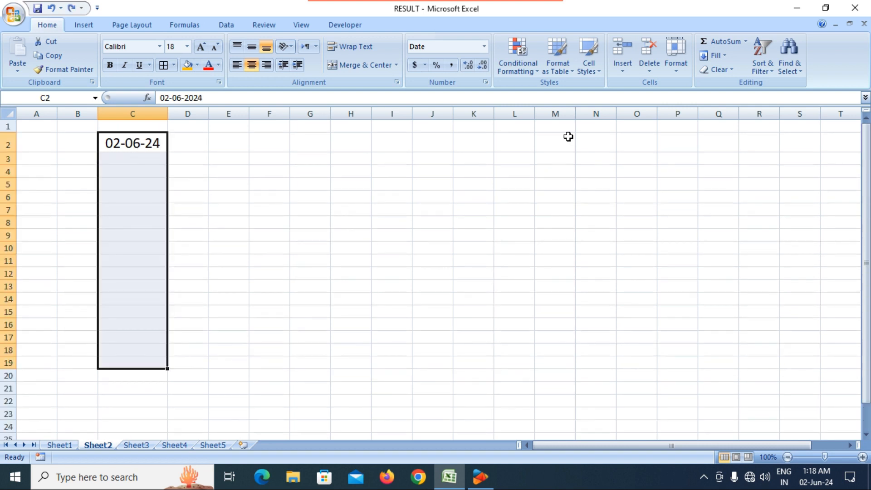
left_click(724, 56)
left_click(735, 141)
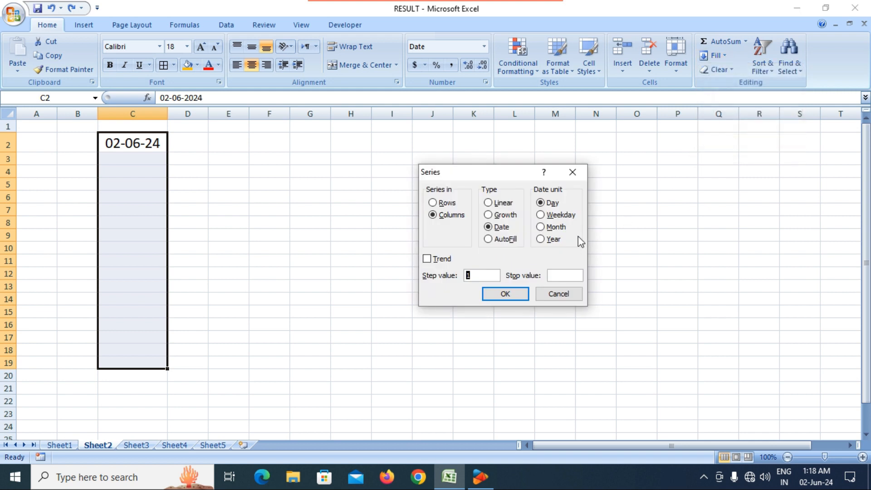
left_click(544, 240)
left_click(521, 294)
left_click(336, 313)
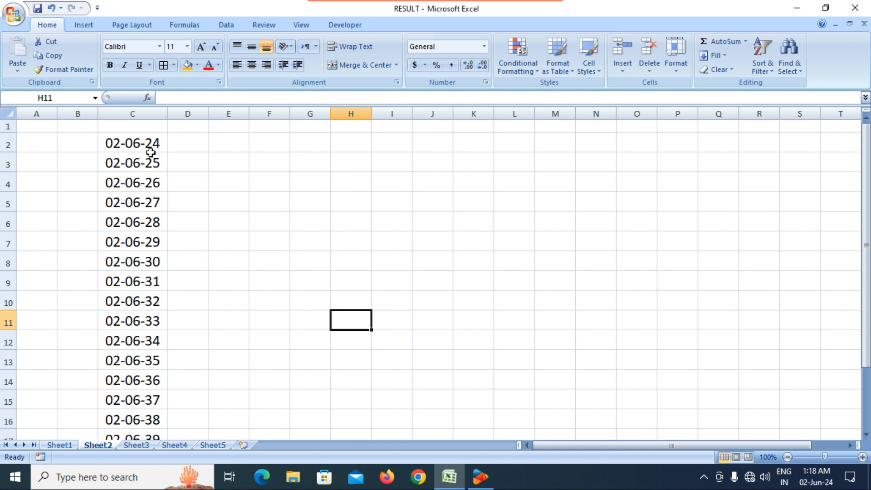
scroll(156, 167, "down", 4)
scroll(159, 179, "up", 4)
Undo the yearly date fill and review the Series step and stop value options without applying them.
key("ctrl+z")
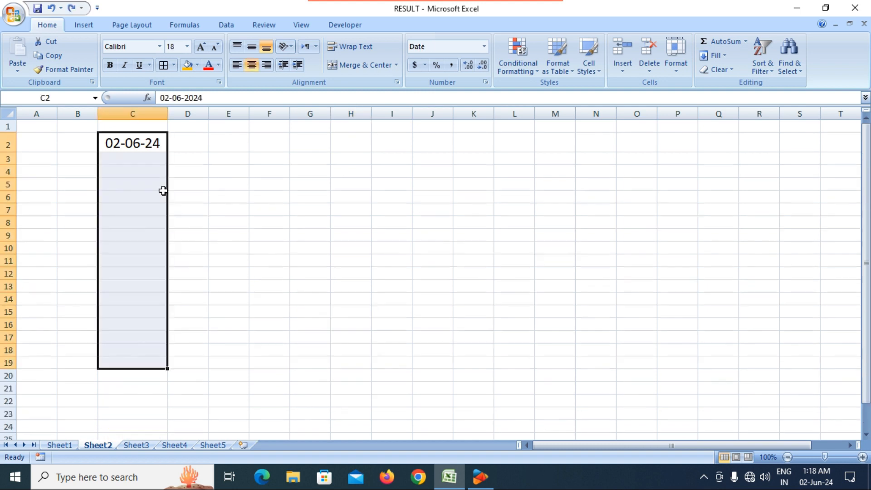
left_click(727, 58)
left_click(736, 141)
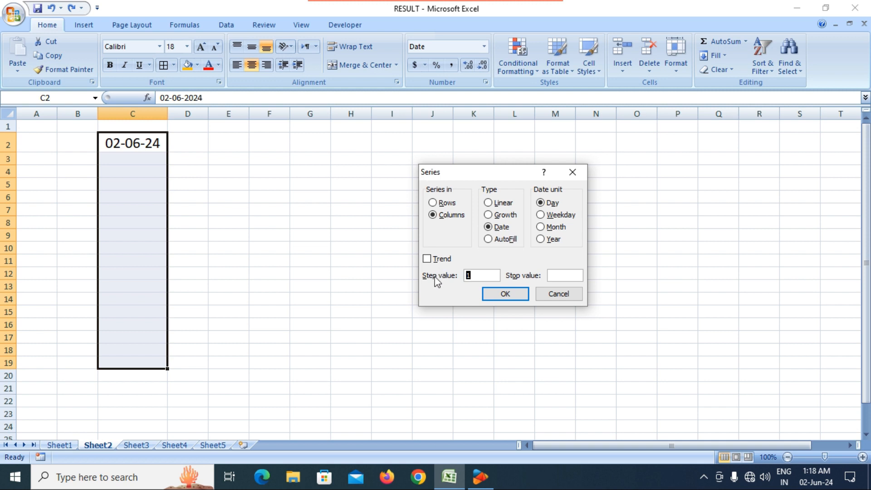
left_click(557, 294)
left_click(472, 287)
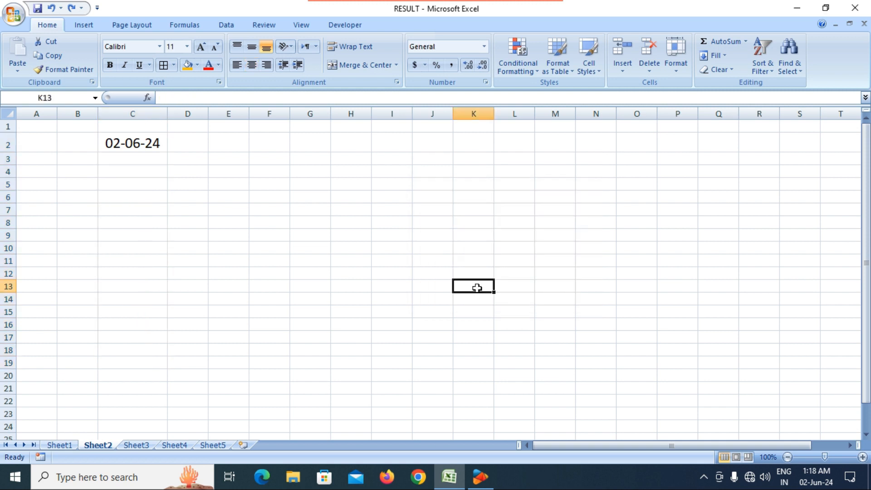
Enter 1 in G2 and fill G2:G15 with a Linear series in columns using step value 1 and stop value 10.
left_click(316, 142)
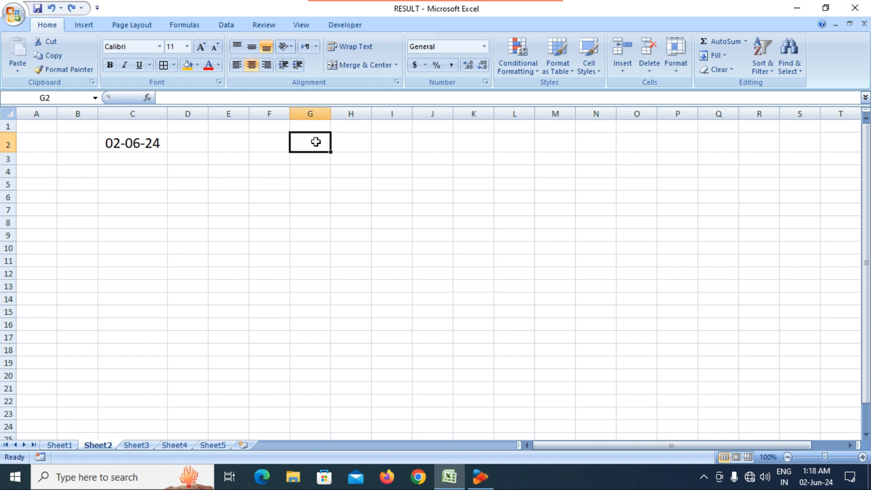
type("1")
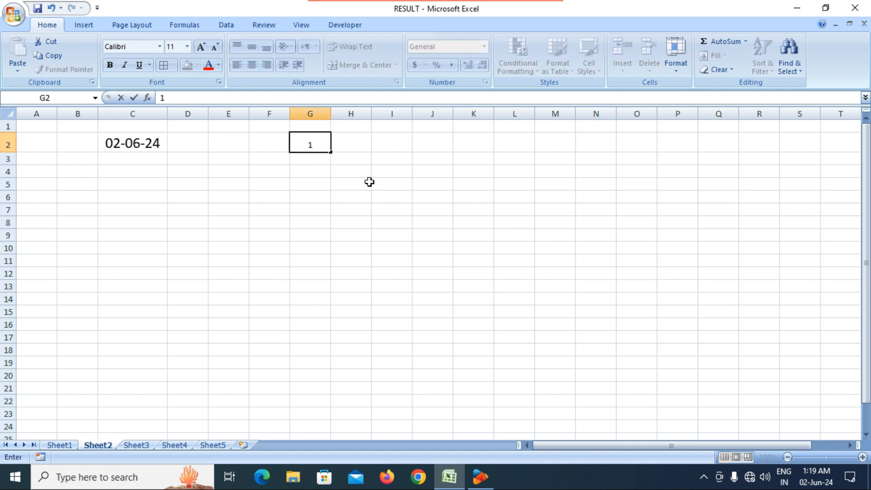
left_click(370, 208)
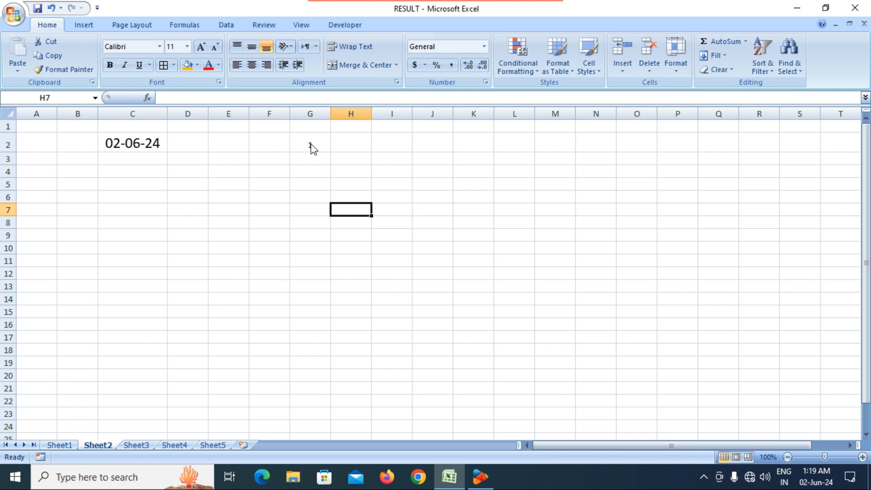
left_click(310, 143)
left_click_drag(310, 143, 321, 314)
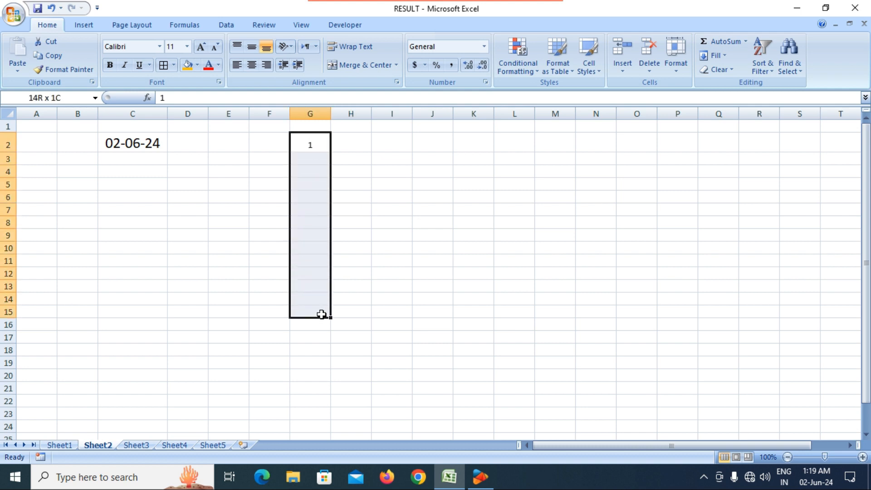
left_click(715, 55)
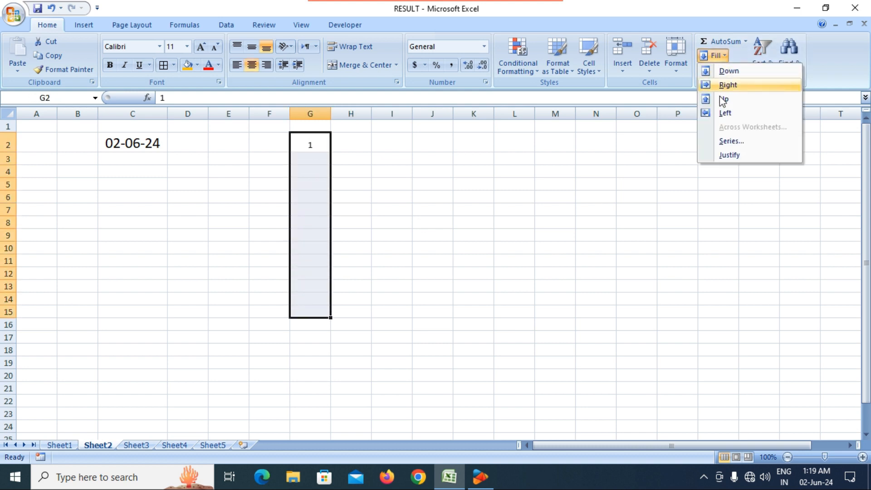
left_click(731, 141)
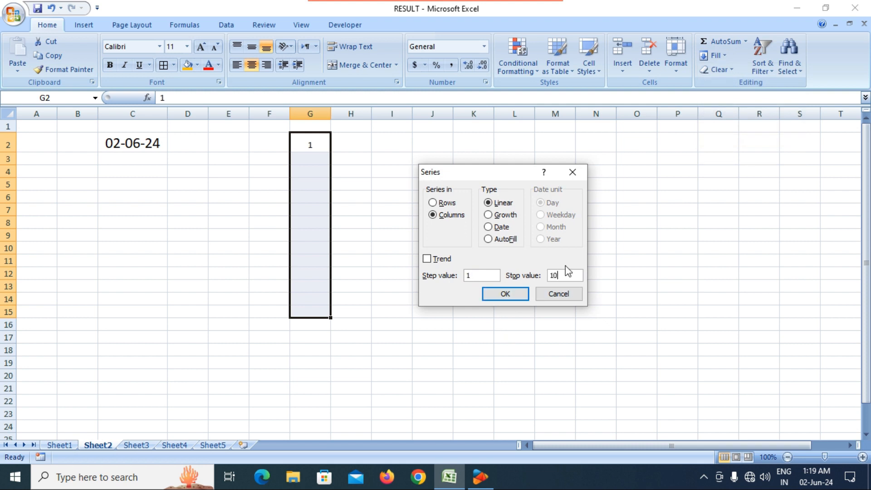
left_click(519, 294)
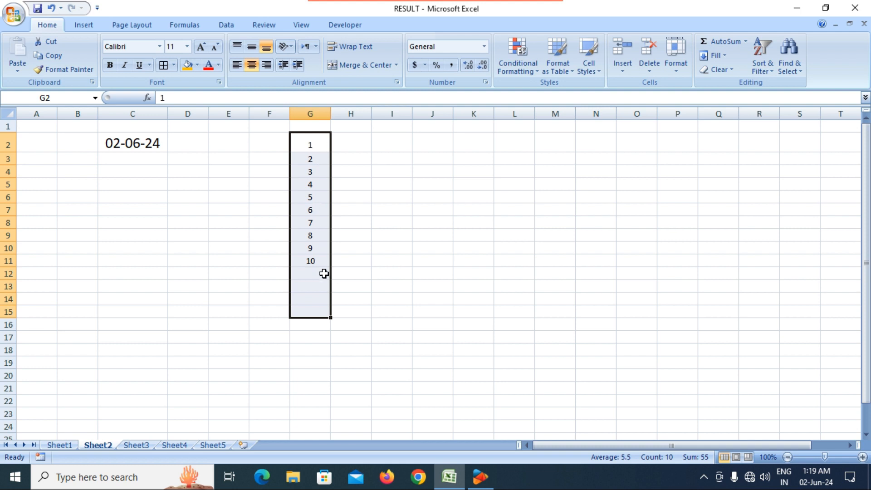
left_click(363, 269)
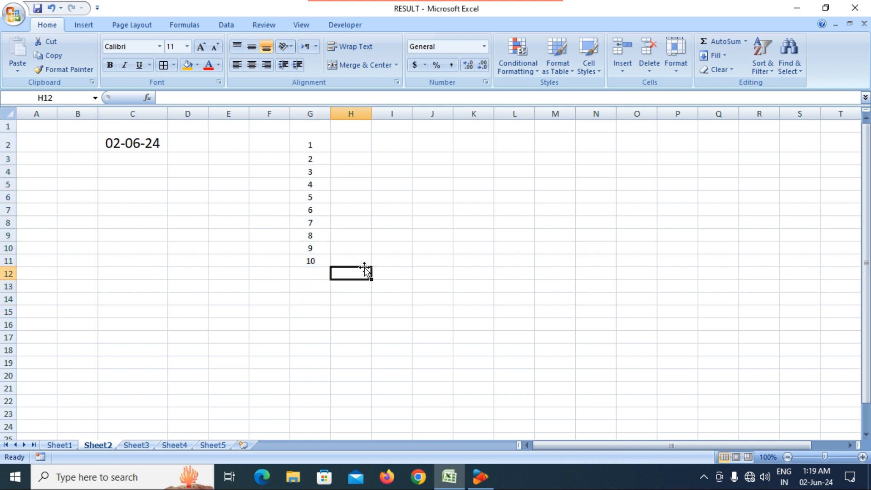
Enter 1 in I2 and fill I2:I19 with a Linear series in columns using step value 1 and no stop value.
left_click(399, 146)
type("1")
key("Return")
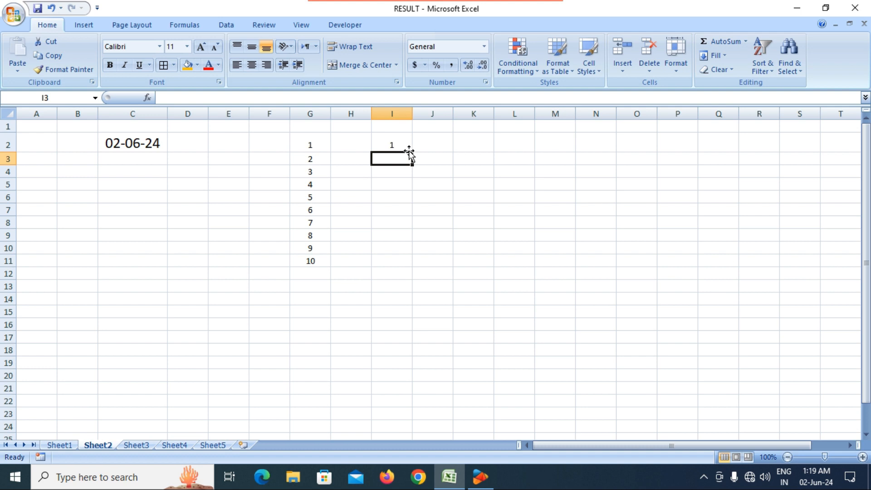
left_click_drag(394, 143, 406, 362)
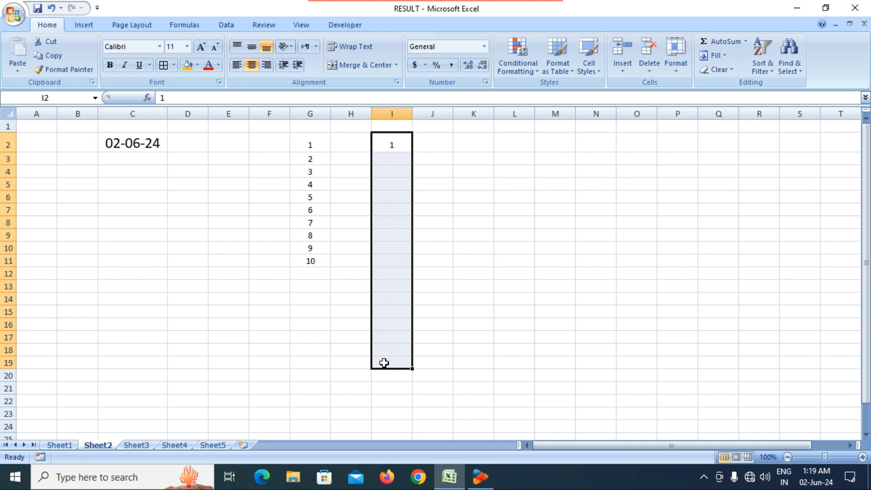
left_click(722, 58)
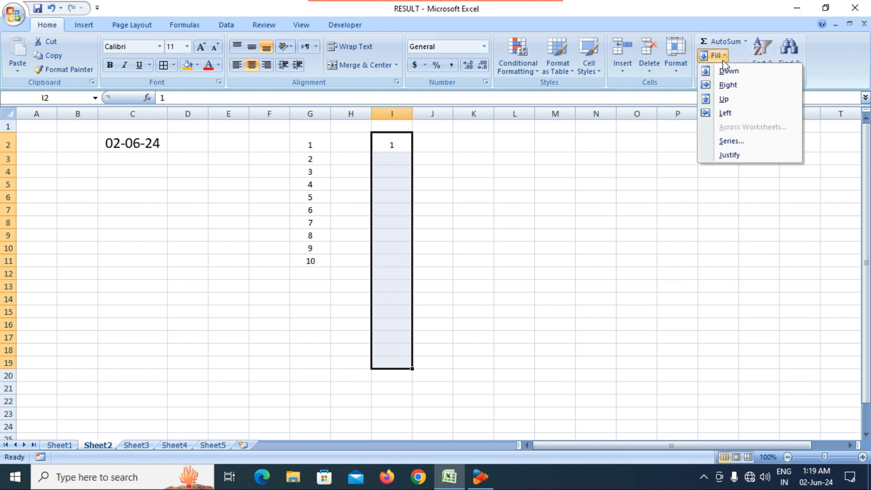
left_click(727, 140)
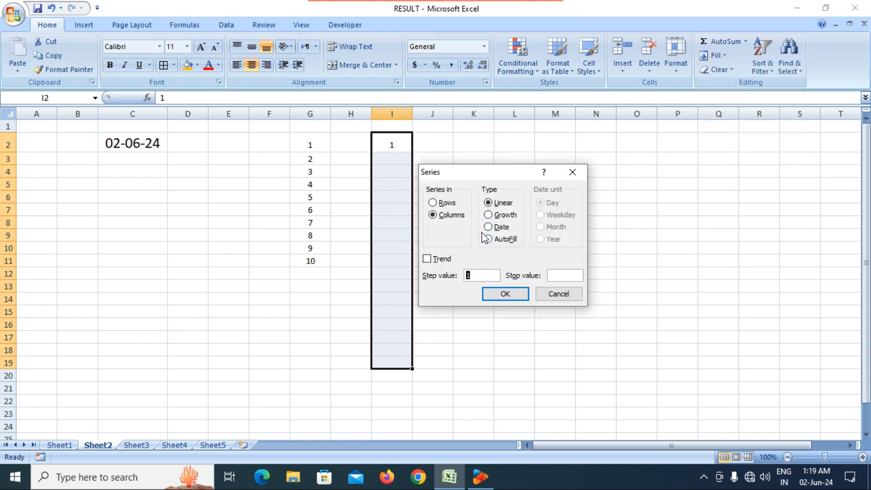
left_click(526, 302)
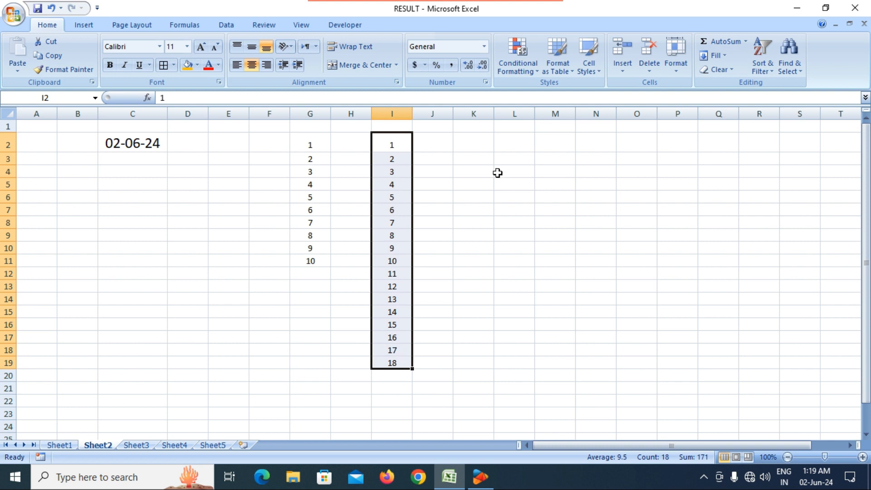
Enter 1 in K2 and fill K2:K20 with a Linear series in columns using step value 1 and stop value 13.
left_click(486, 148)
type("1")
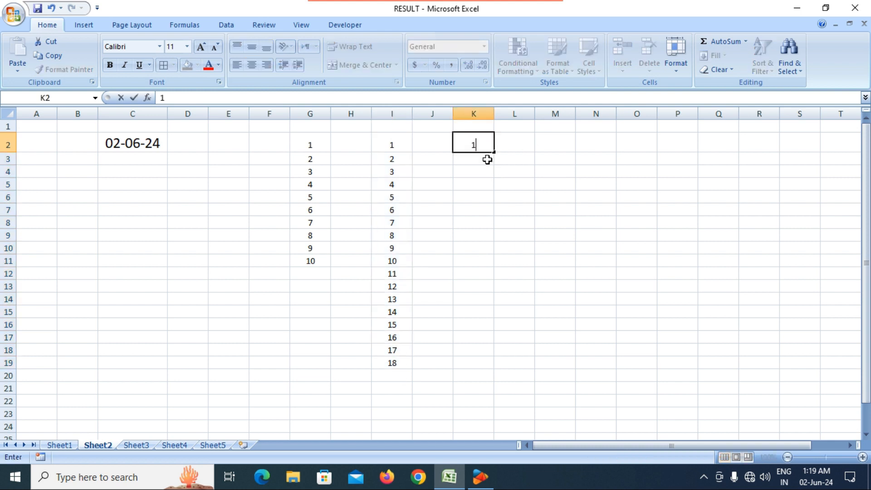
key("Return")
left_click(482, 143)
left_click_drag(481, 144, 480, 377)
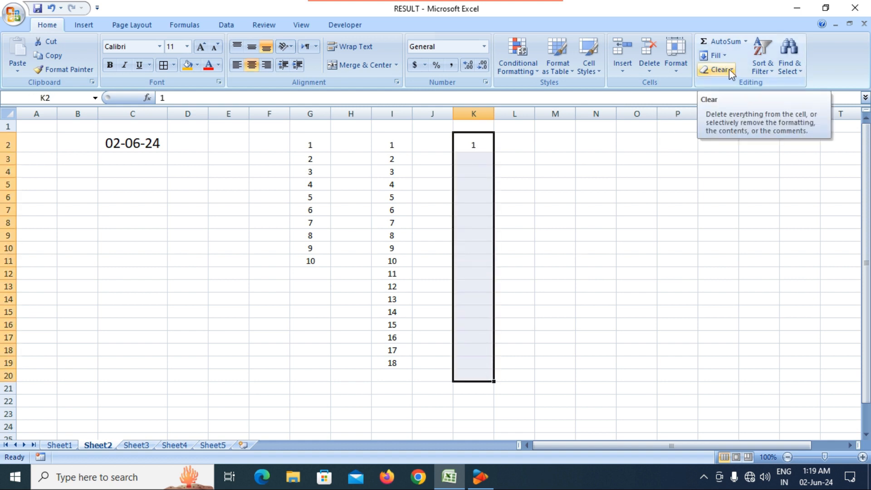
left_click(722, 55)
left_click(723, 142)
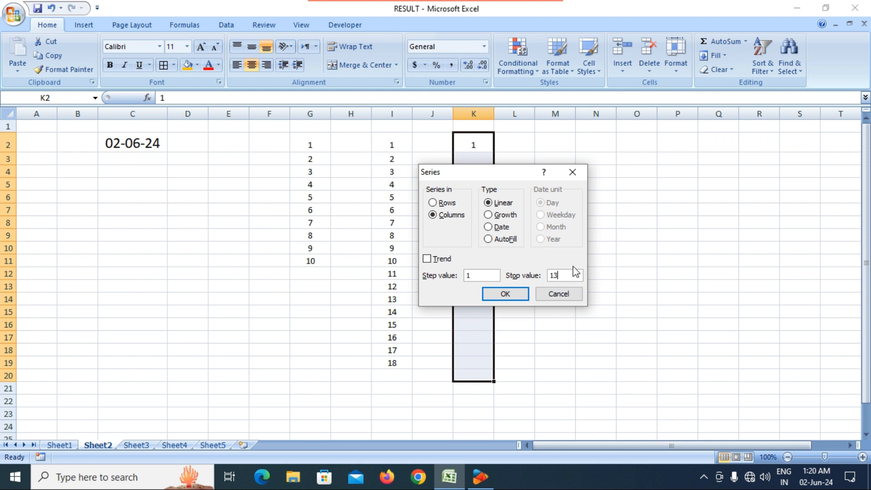
left_click(509, 294)
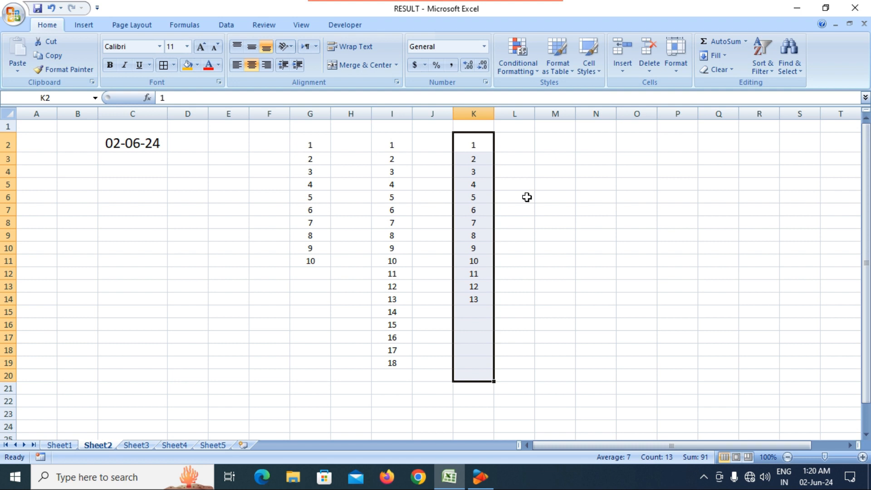
left_click(527, 197)
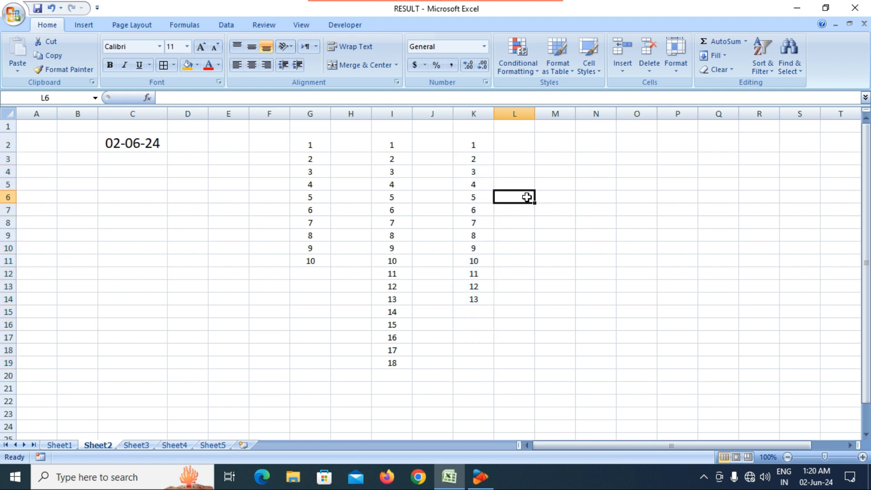
left_click(719, 55)
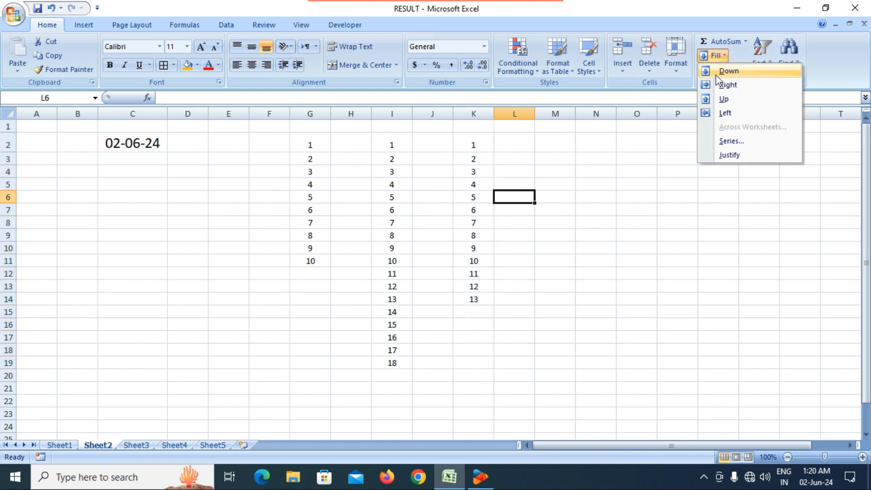
left_click(726, 145)
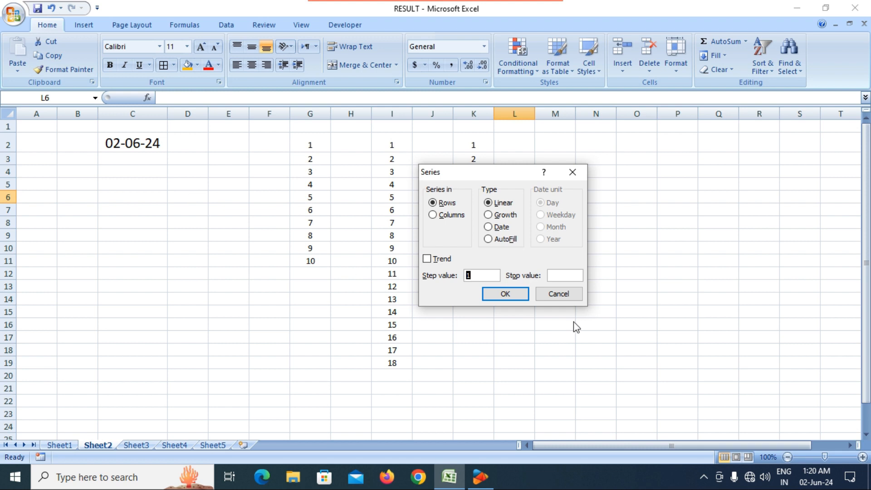
left_click(561, 294)
Fill C2:C19 with a Linear series in columns with Trend enabled, look over the dates, and undo the fill.
left_click_drag(139, 147, 164, 365)
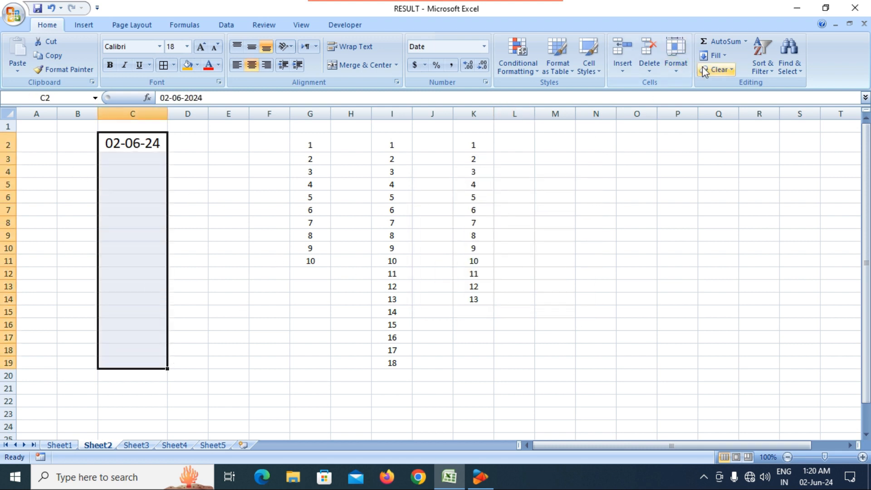
left_click(716, 55)
left_click(730, 141)
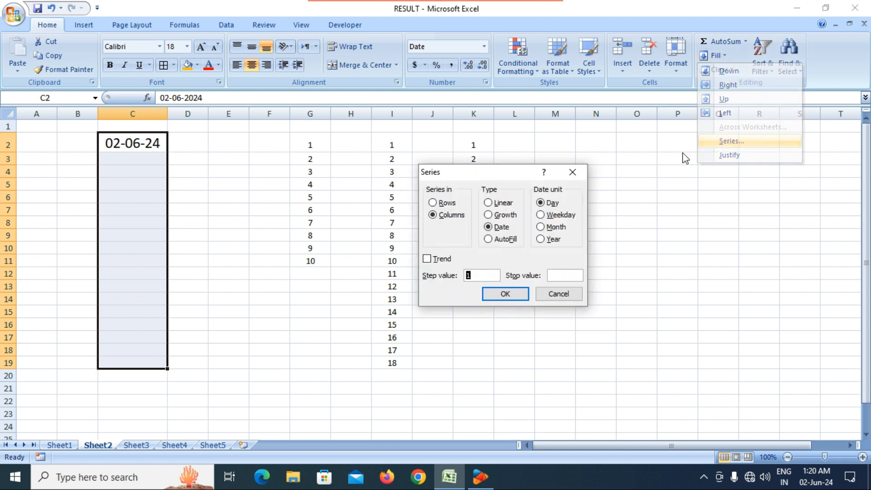
left_click(427, 258)
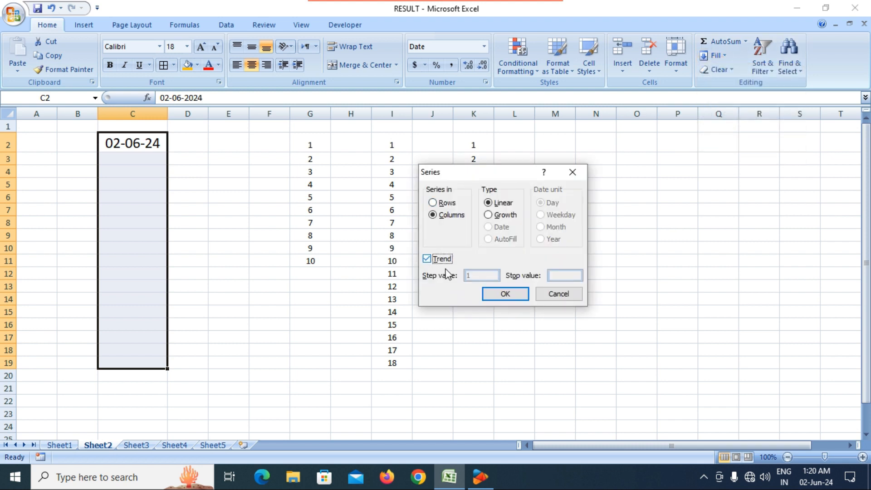
left_click(512, 295)
scroll(157, 208, "down", 3)
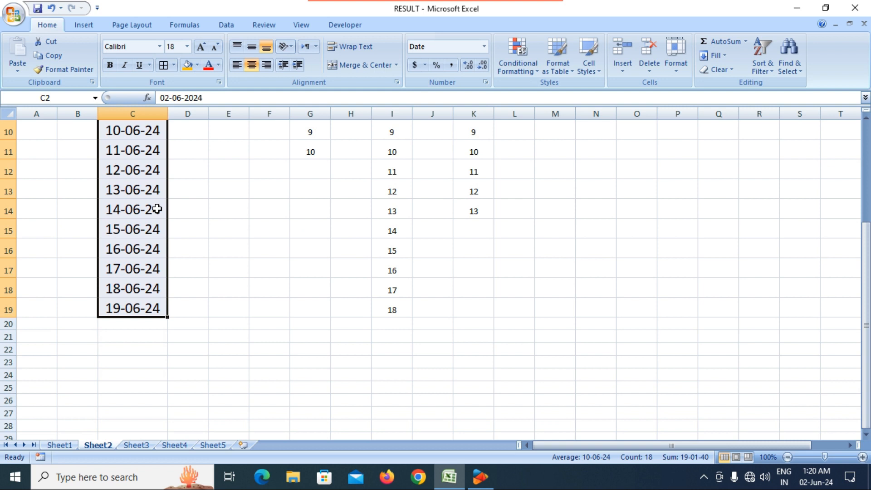
scroll(150, 302, "up", 3)
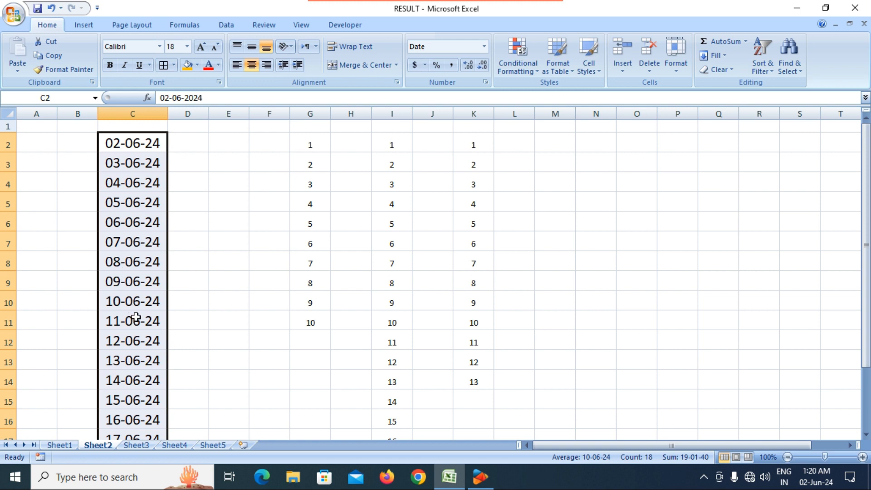
scroll(132, 313, "down", 3)
scroll(132, 307, "up", 3)
key("ctrl+z")
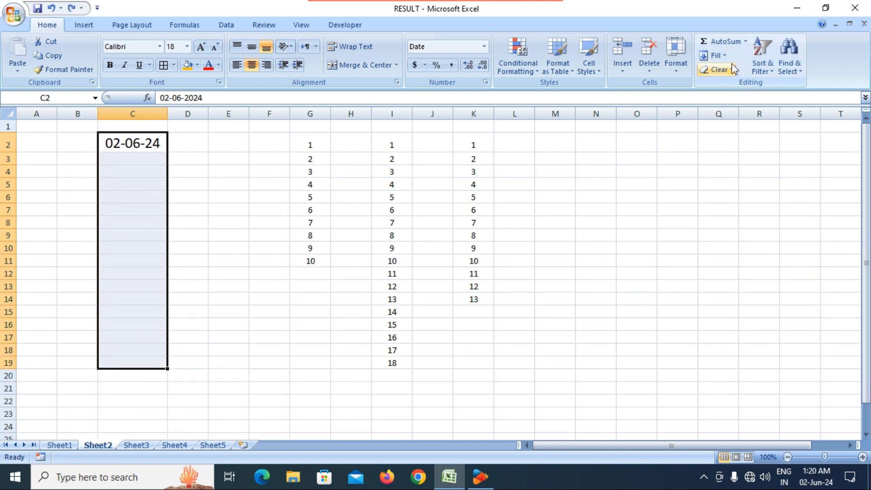
left_click(717, 56)
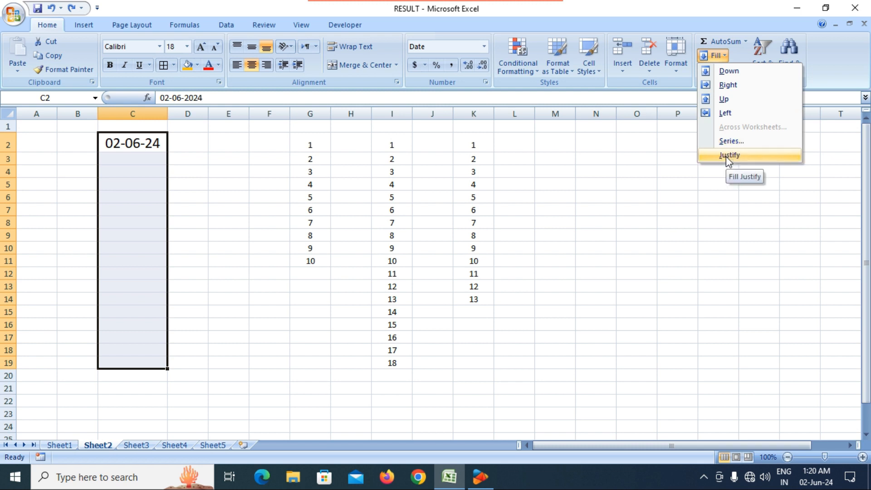
left_click(644, 246)
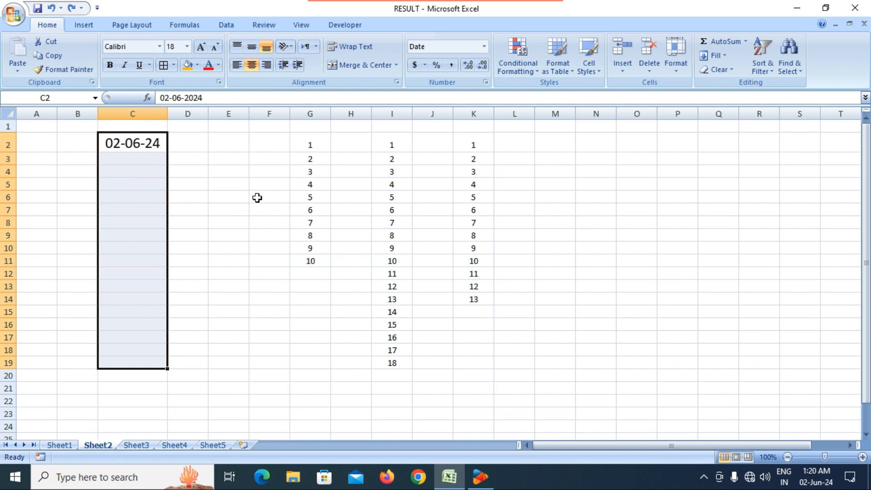
Clear the date from C2:C19 and the number series from G2:K19.
key("Delete")
left_click_drag(259, 196, 260, 206)
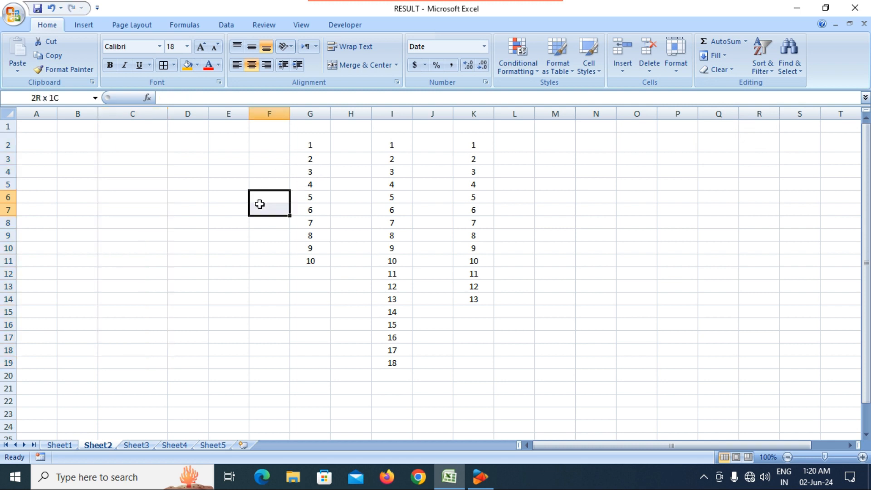
left_click_drag(299, 149, 491, 361)
key("Delete")
left_click(227, 309)
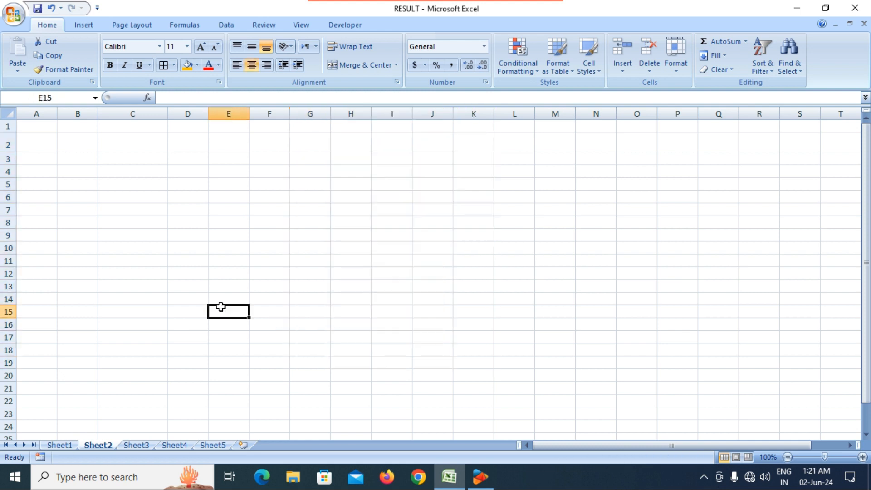
Enter the text "office no problem Excel class" in C2.
left_click(143, 143)
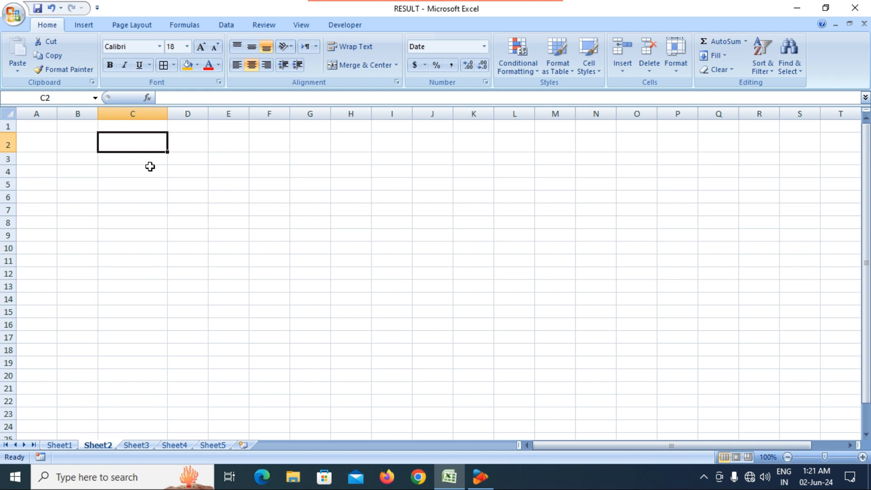
type("of")
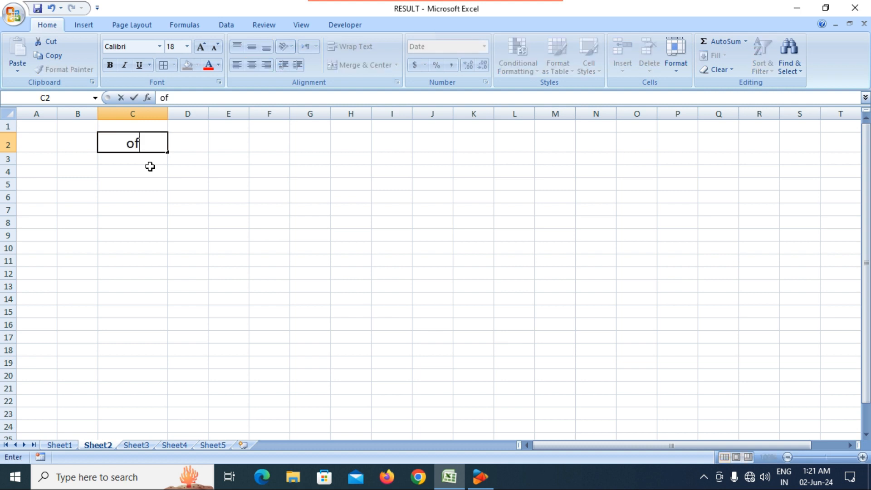
type("fice no p")
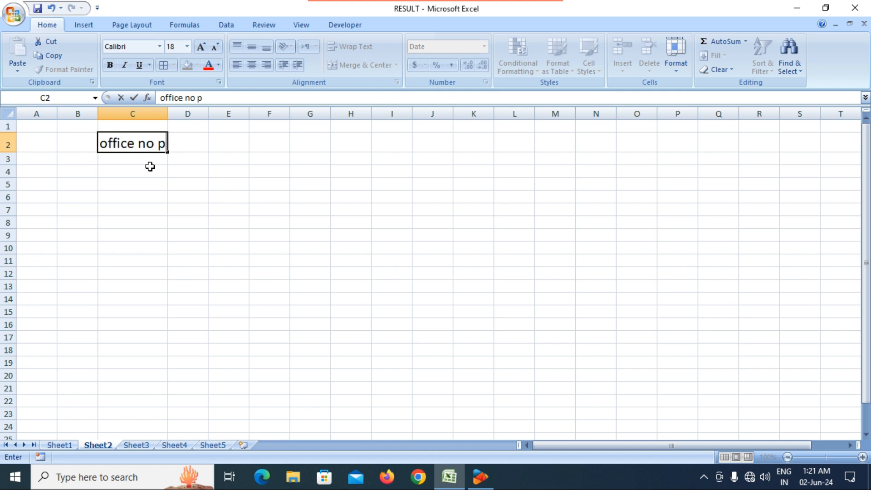
type("roblem")
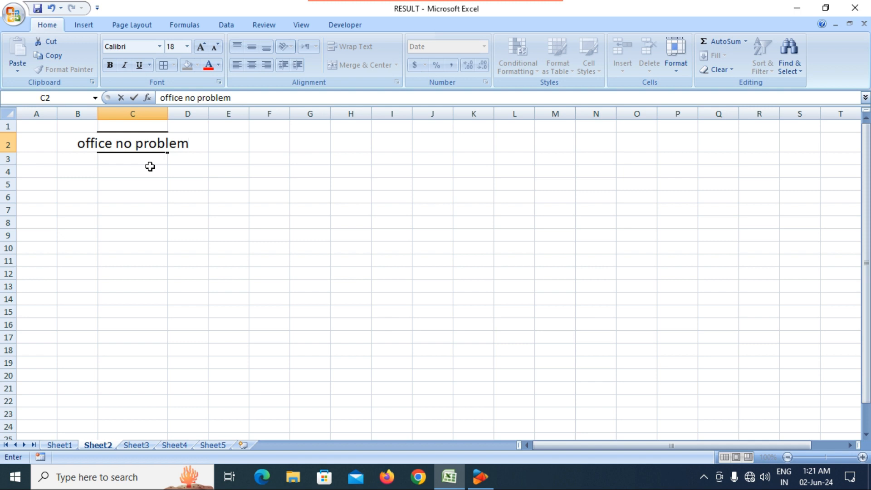
type("Excel")
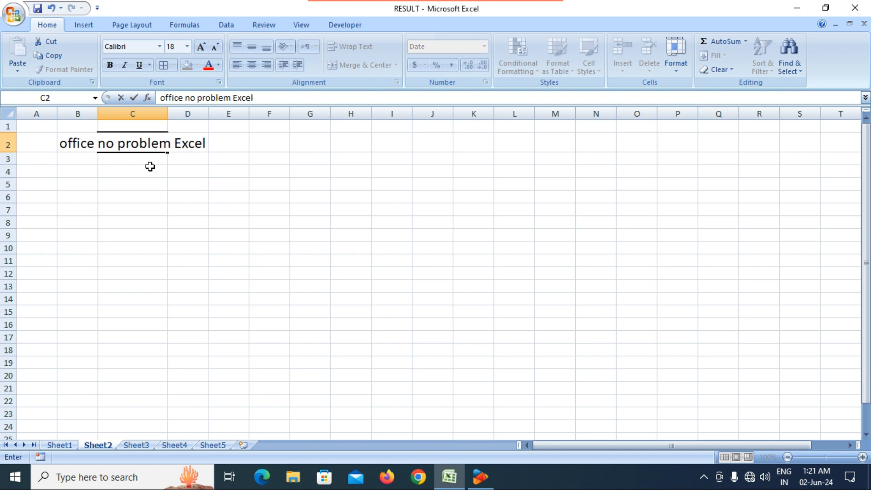
type(" class")
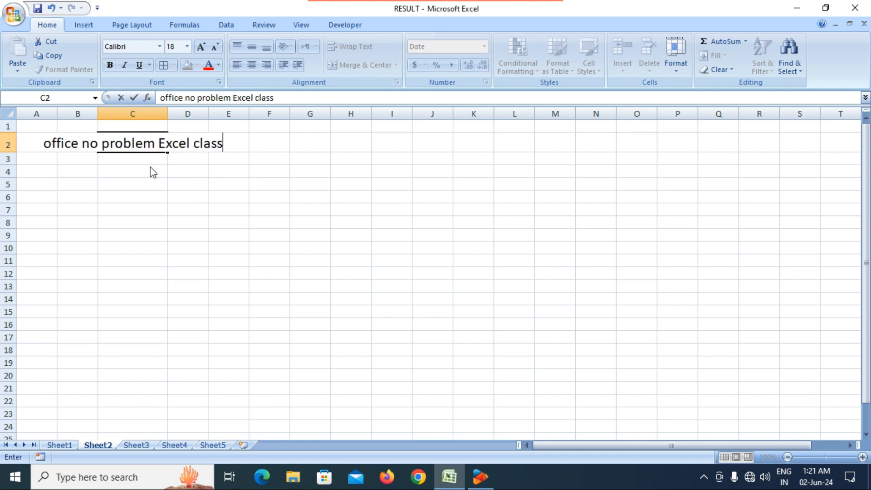
left_click(154, 261)
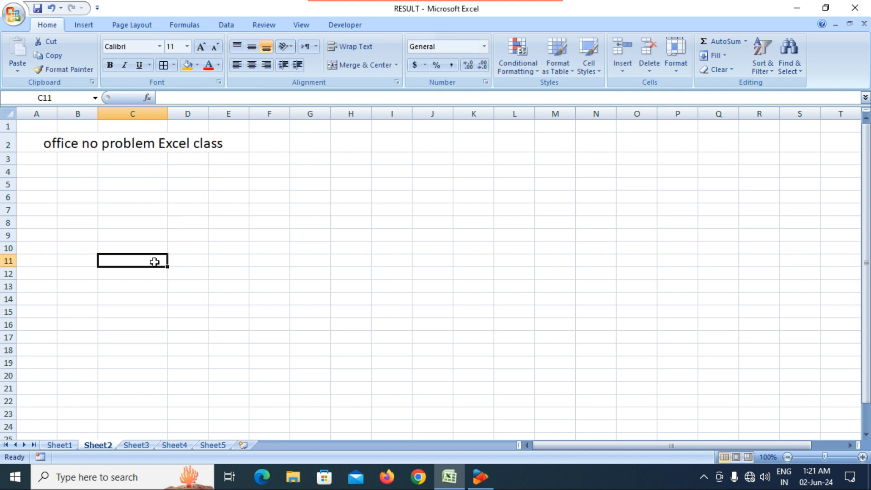
Widen column C slightly and check whether the neighbouring cells B2 and D2 hold any content.
left_click(140, 143)
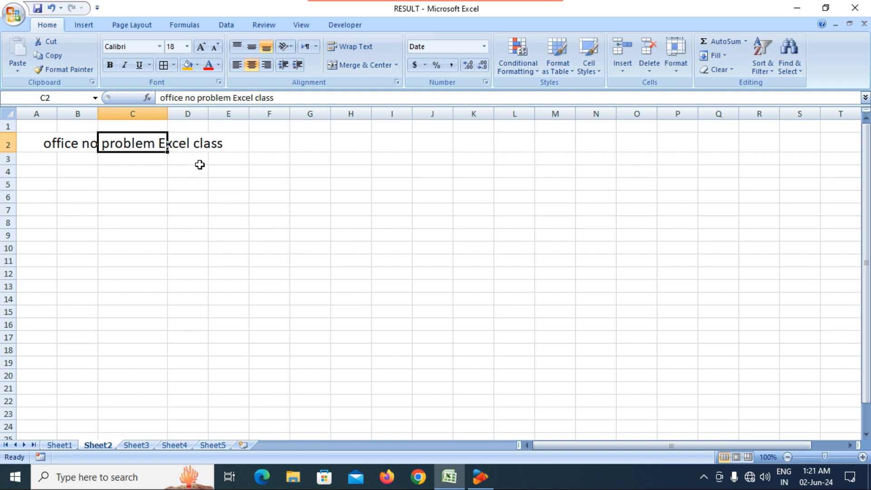
left_click_drag(171, 114, 194, 114)
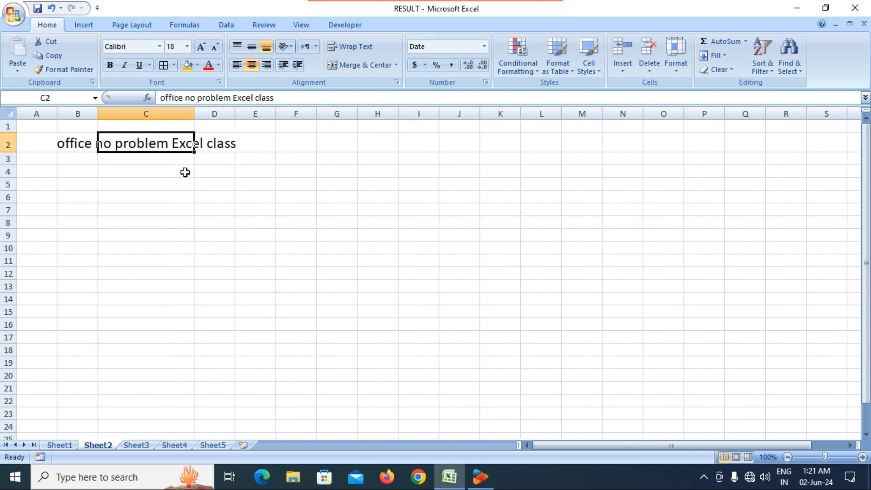
left_click(185, 172)
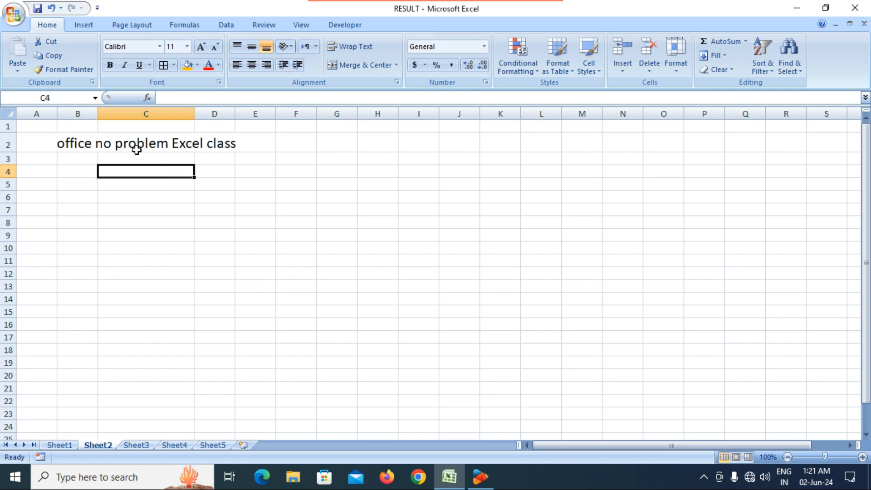
left_click(85, 144)
left_click(215, 146)
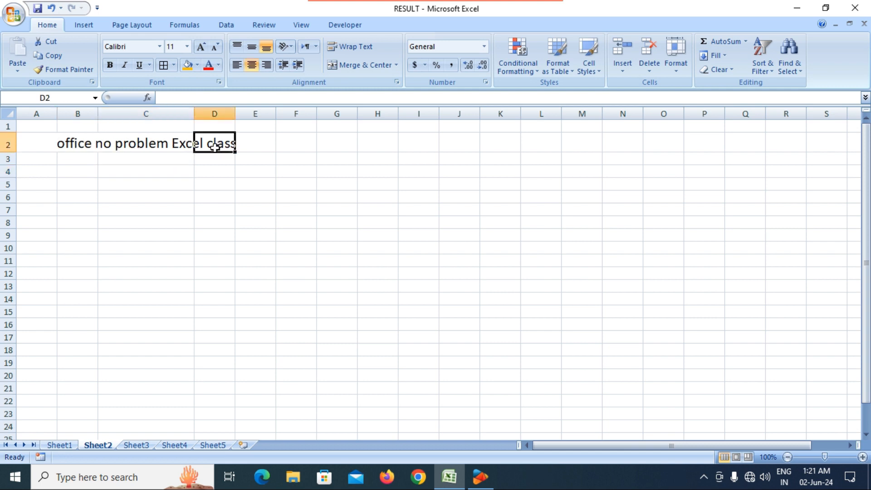
left_click(162, 195)
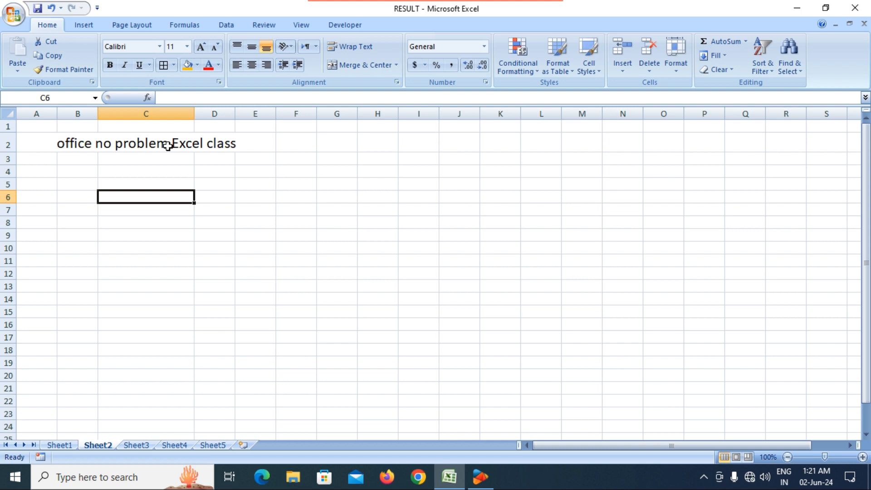
Apply Fill Justify to the text in C2, allowing it to extend below the selected range.
left_click(167, 145)
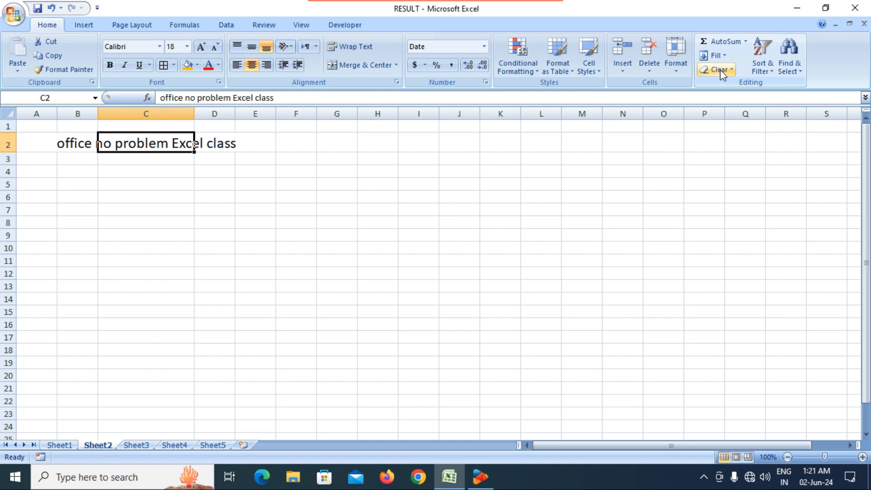
left_click(724, 57)
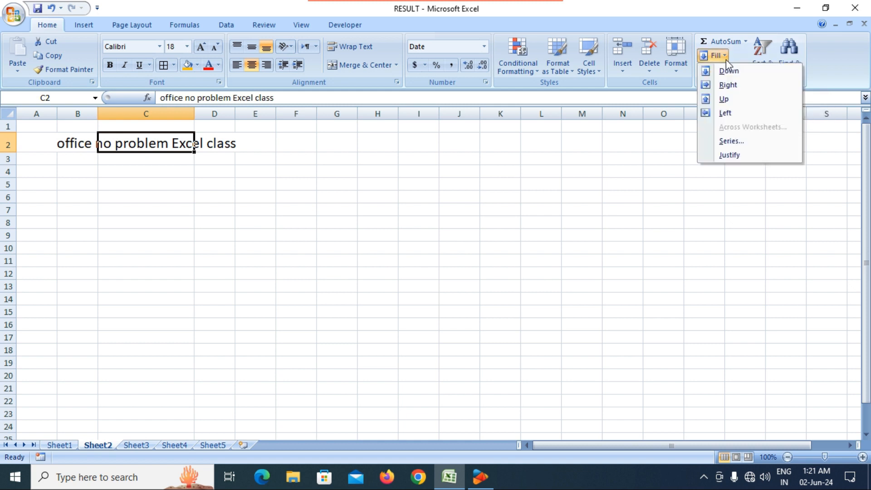
left_click(727, 153)
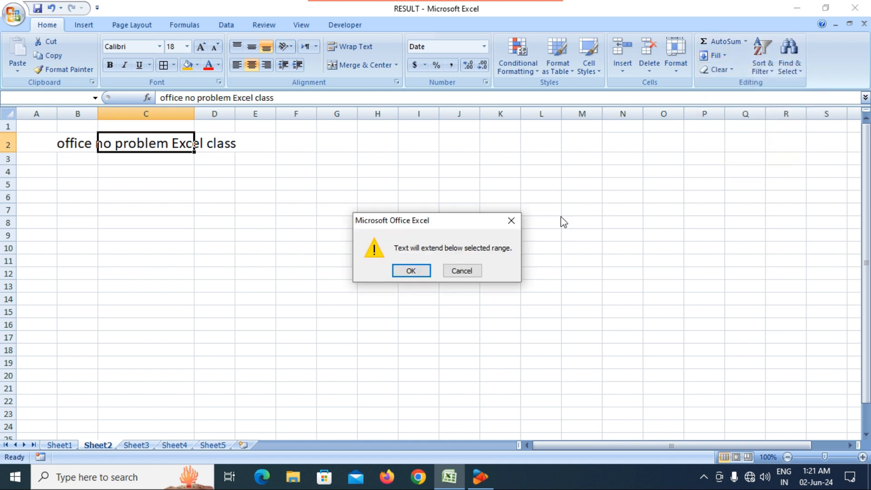
left_click(411, 270)
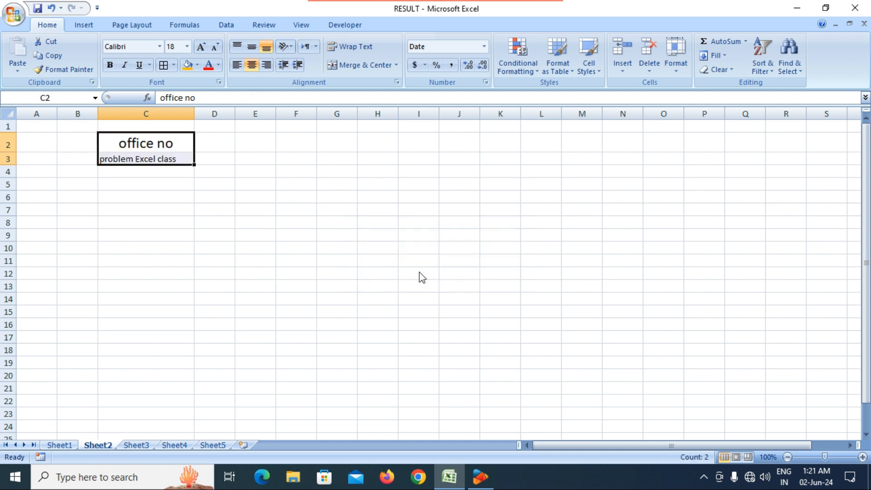
left_click(292, 275)
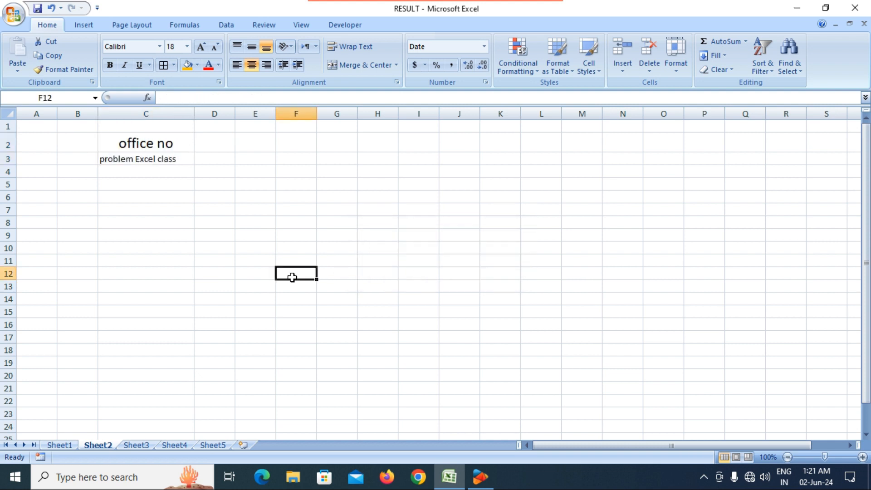
left_click(160, 146)
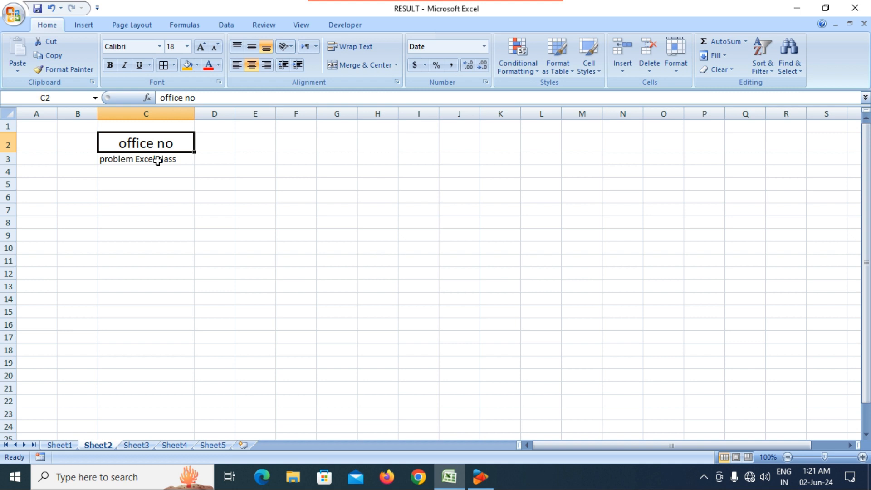
Copy the formatting of C2 onto the text in C3 with Format Painter.
left_click(157, 160)
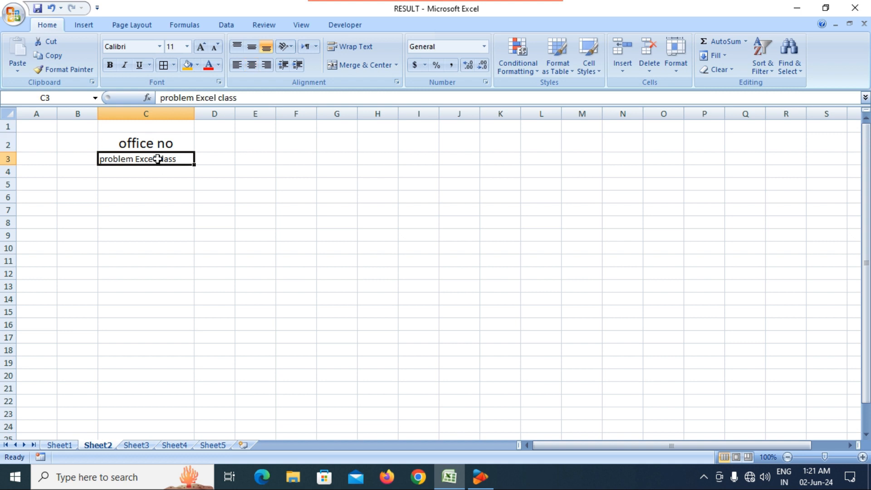
left_click(162, 145)
left_click(66, 72)
left_click(144, 160)
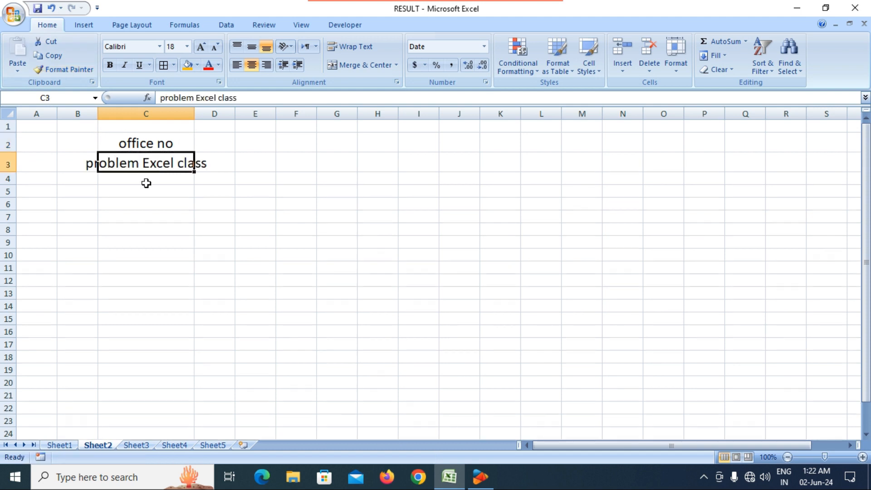
left_click(155, 196)
Apply Fill Justify to the text in C3, allowing it to extend below the selected range.
left_click(153, 162)
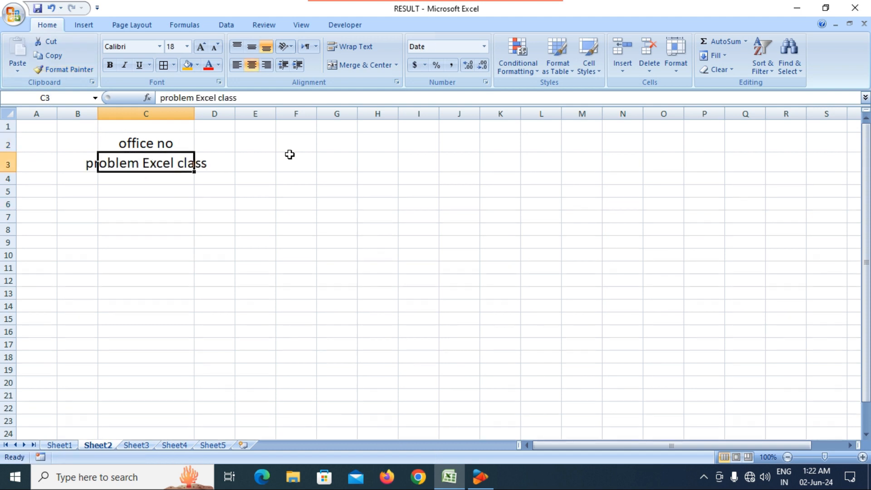
left_click(725, 55)
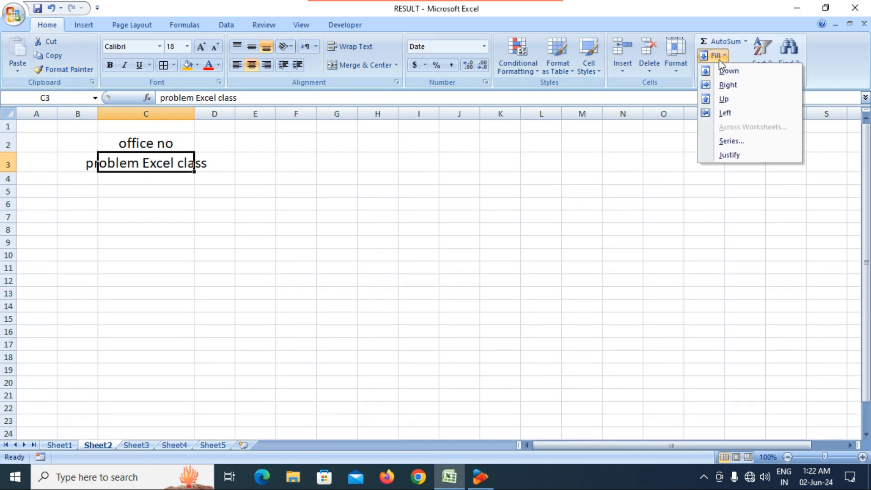
left_click(720, 160)
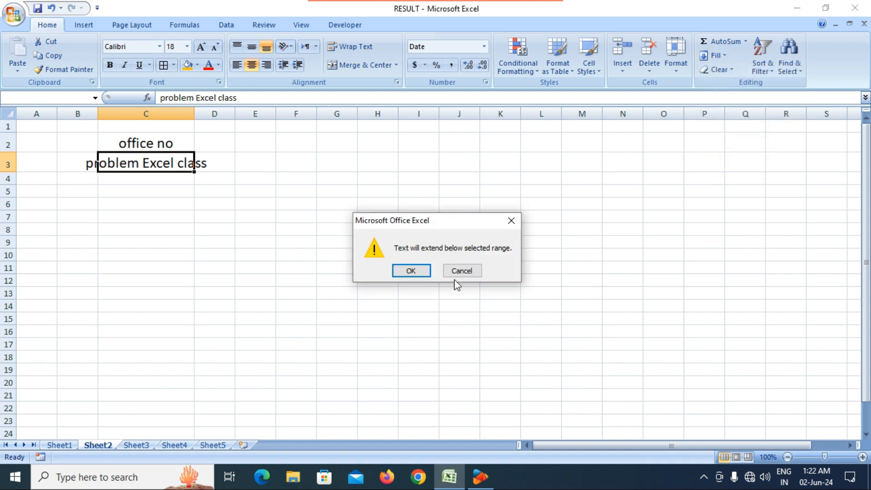
left_click(419, 271)
left_click(191, 241)
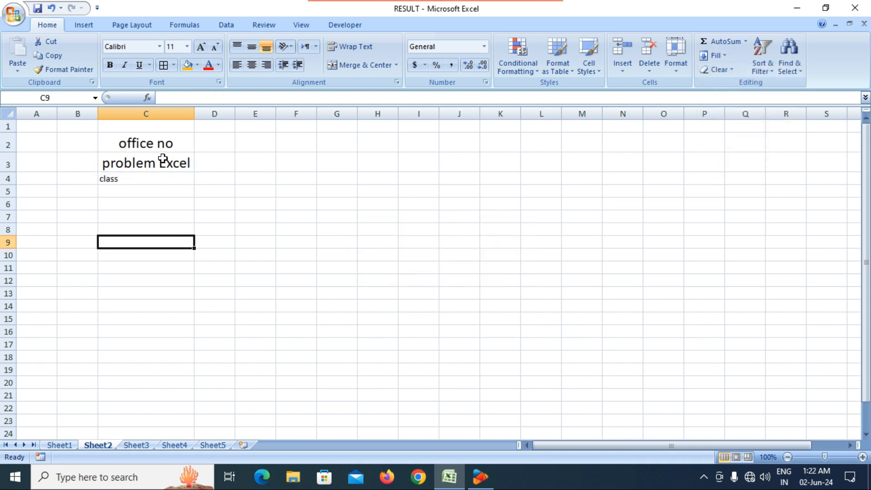
left_click(161, 145)
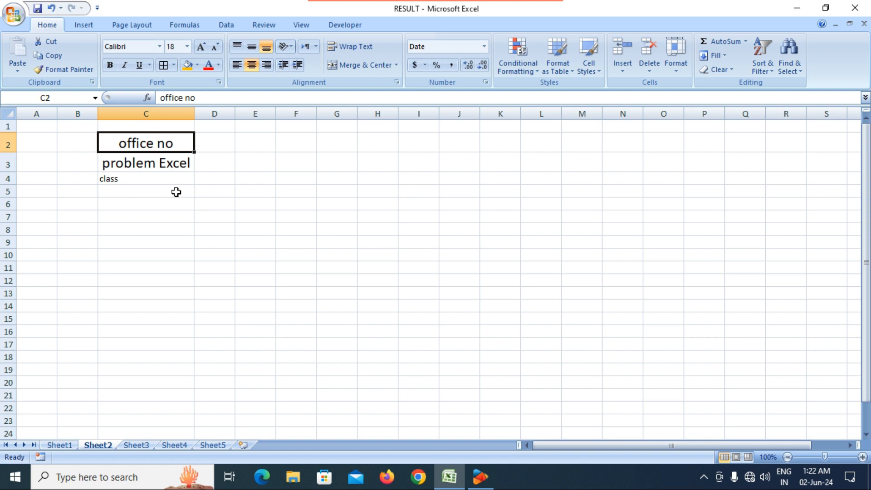
left_click(723, 55)
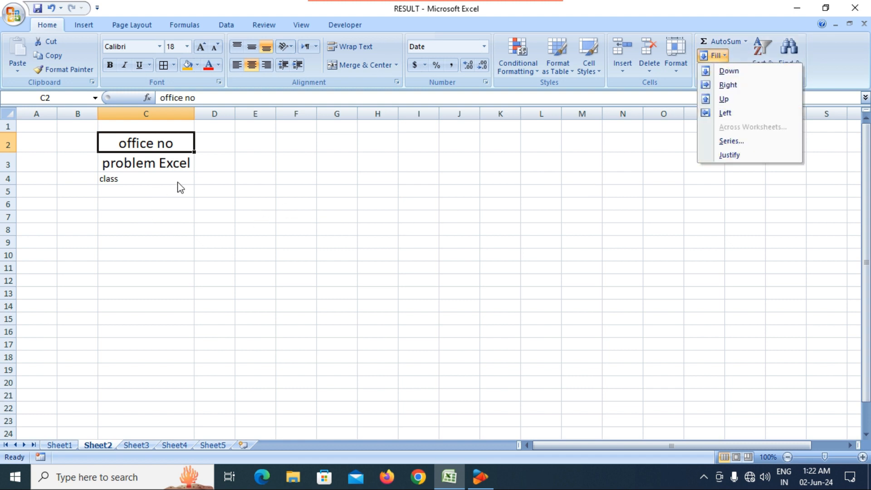
left_click(407, 218)
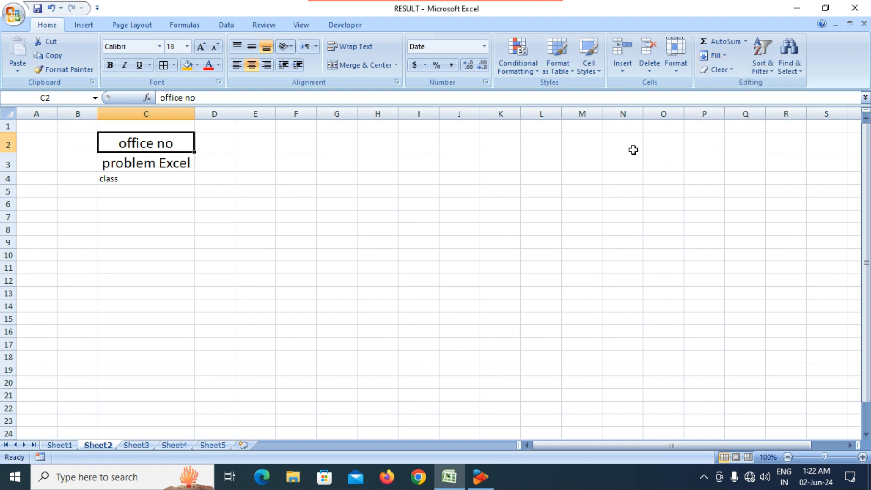
left_click(731, 69)
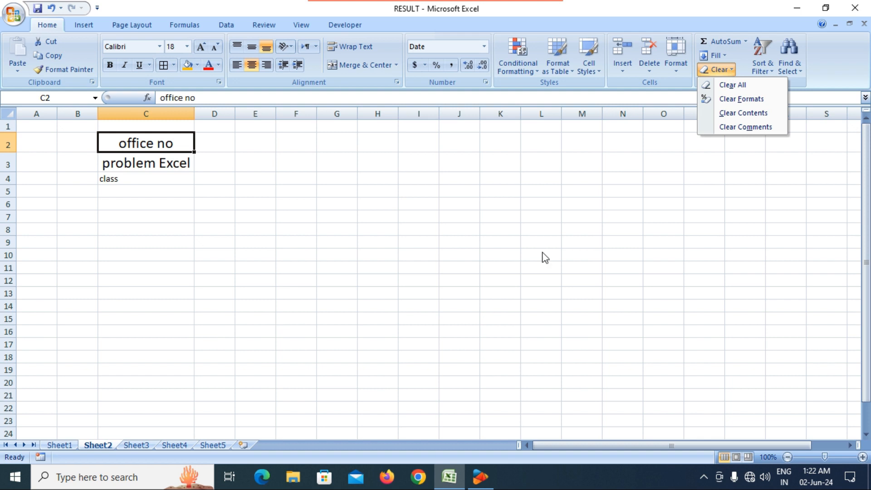
left_click(522, 272)
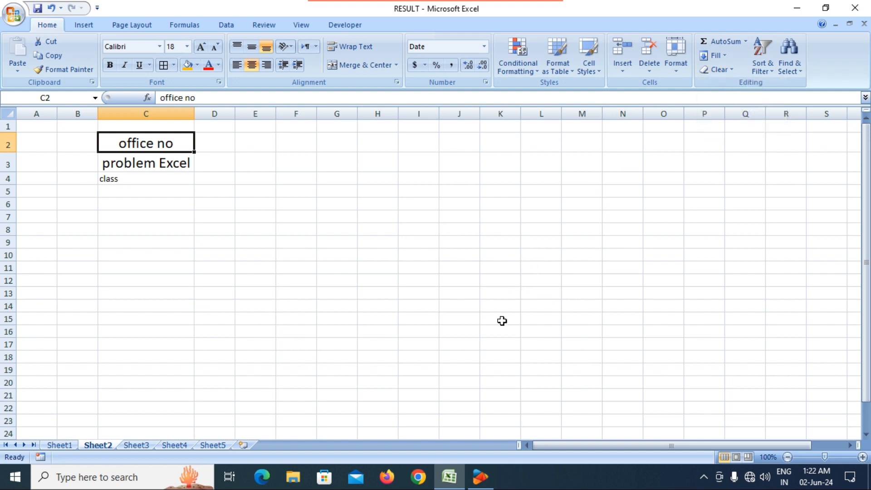
Switch to Sheet1 with the student marks table and look over the available Clear options.
left_click(61, 445)
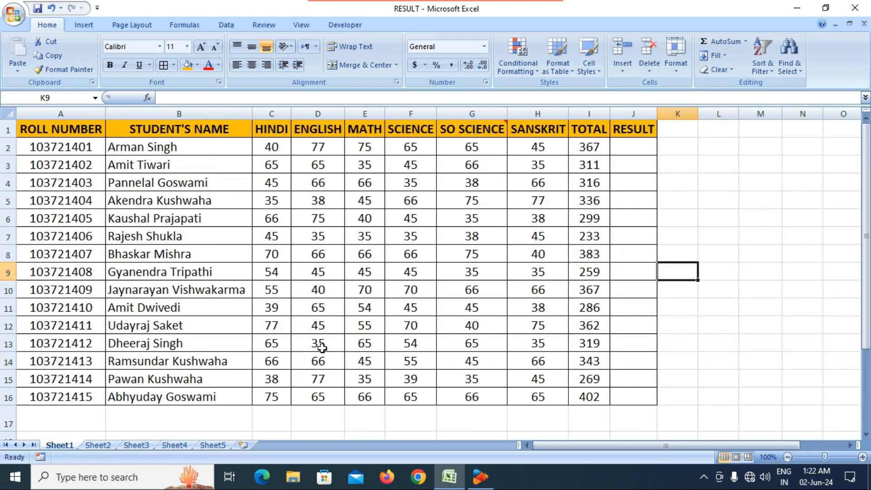
left_click(517, 300)
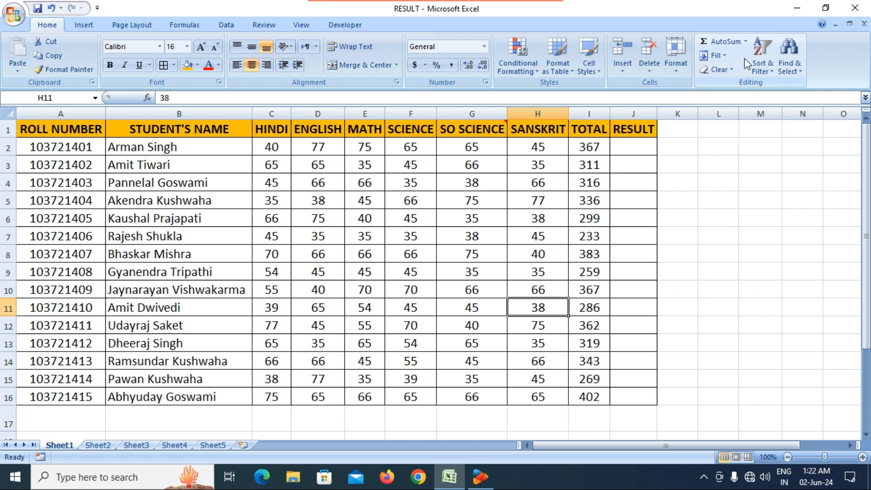
left_click(729, 69)
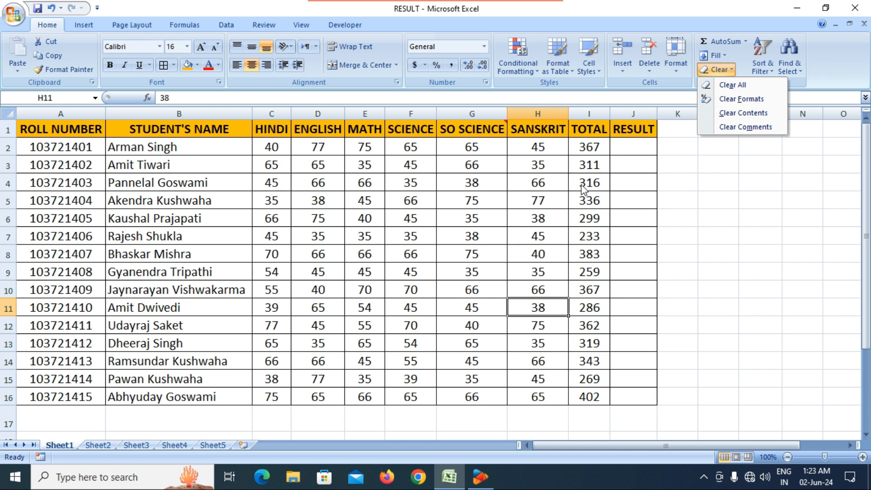
left_click(553, 214)
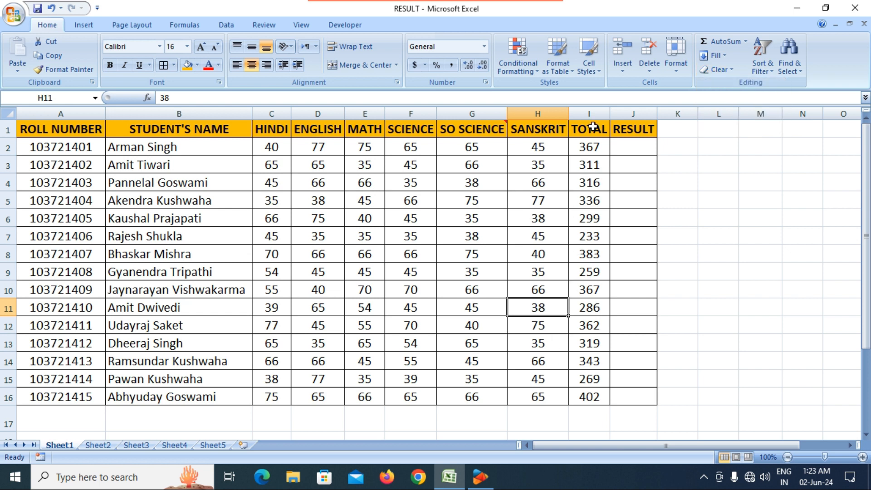
Try Clear All on the whole marks table A1:J16 and undo it.
left_click_drag(55, 128, 627, 396)
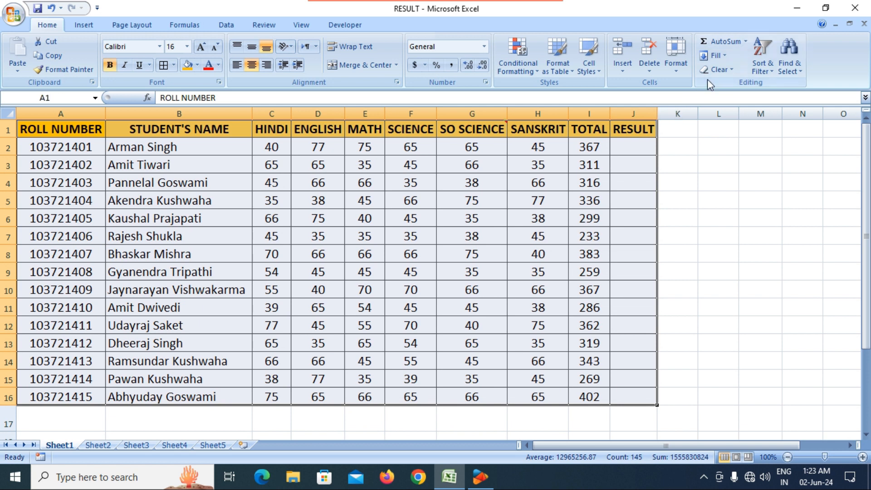
left_click(718, 68)
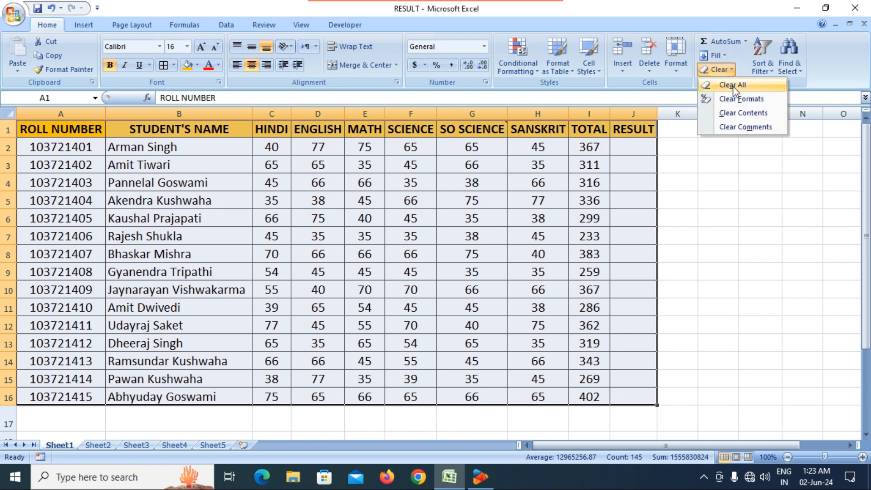
left_click(733, 87)
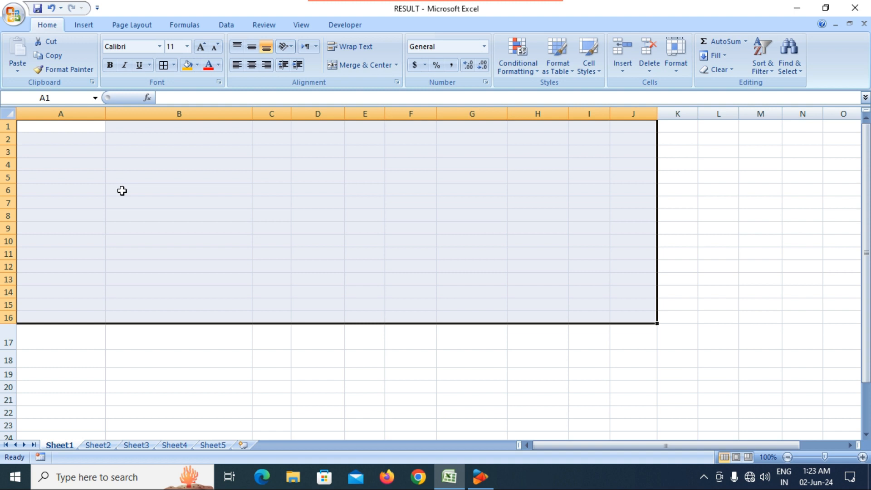
key("ctrl+z")
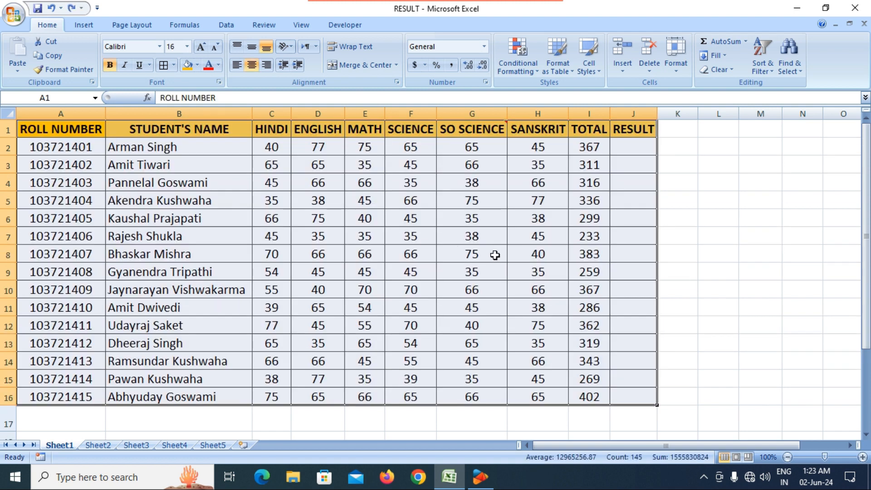
Try Clear Formats on the marks table A1:J16 and undo it.
left_click(728, 68)
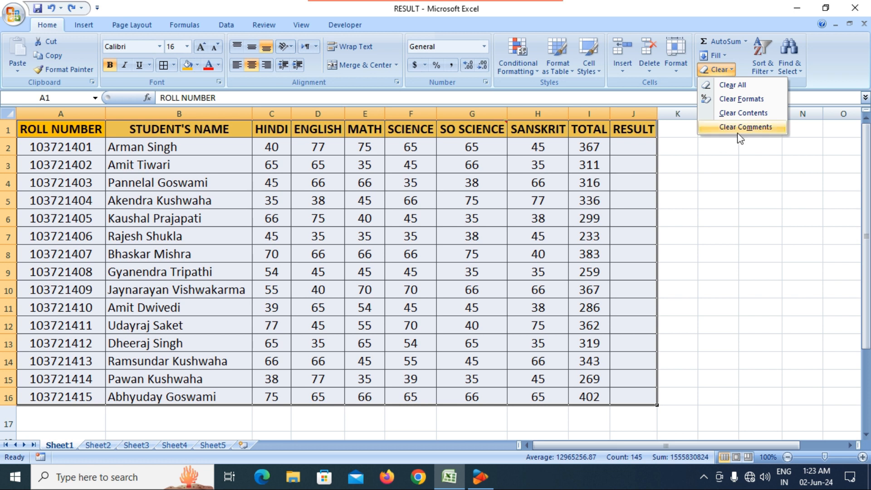
left_click(761, 107)
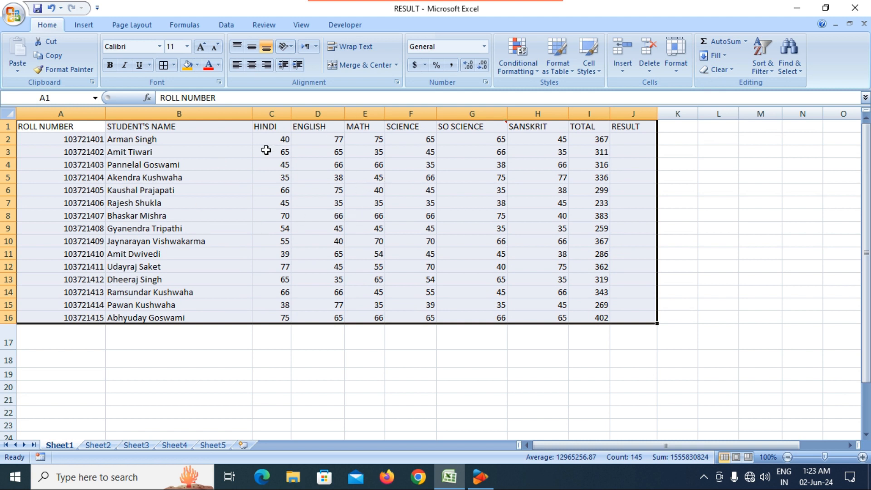
key("ctrl+z")
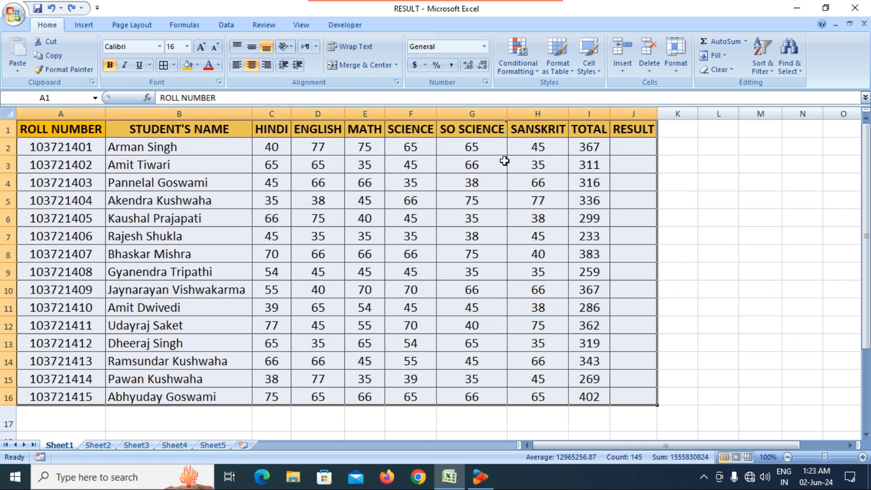
Try Clear Contents on the marks table A1:J16 and undo it.
left_click(720, 68)
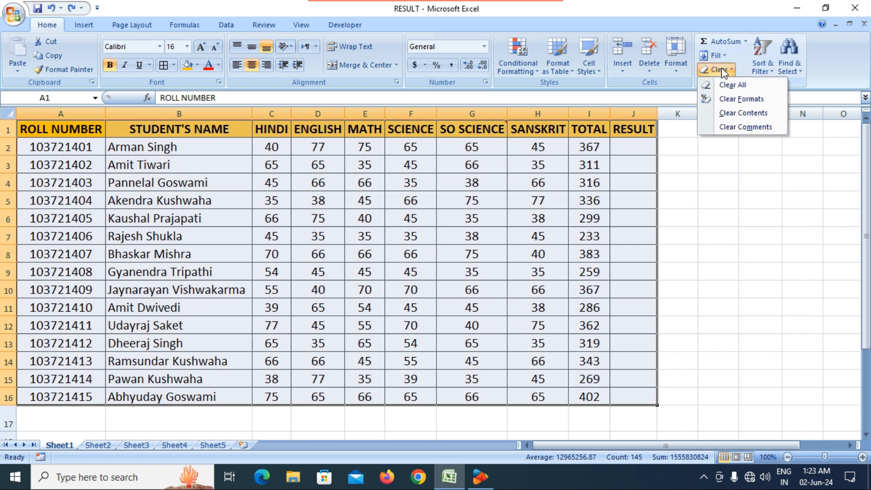
left_click(732, 114)
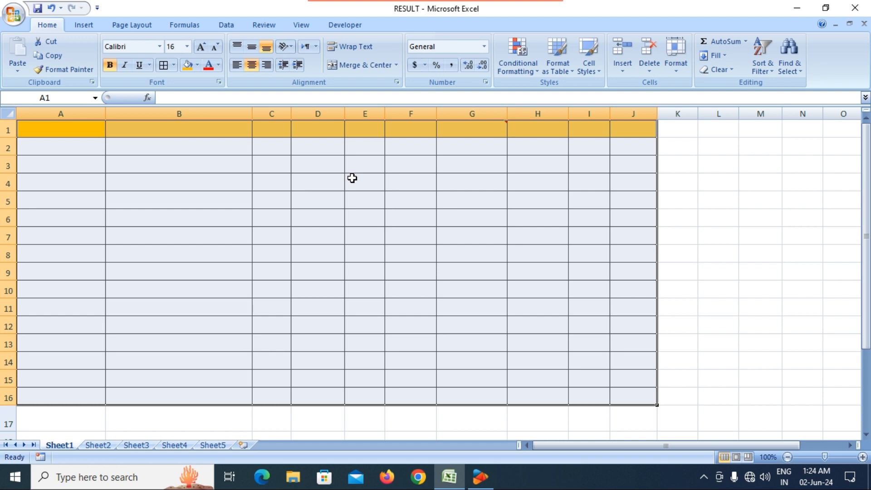
key("ctrl+z")
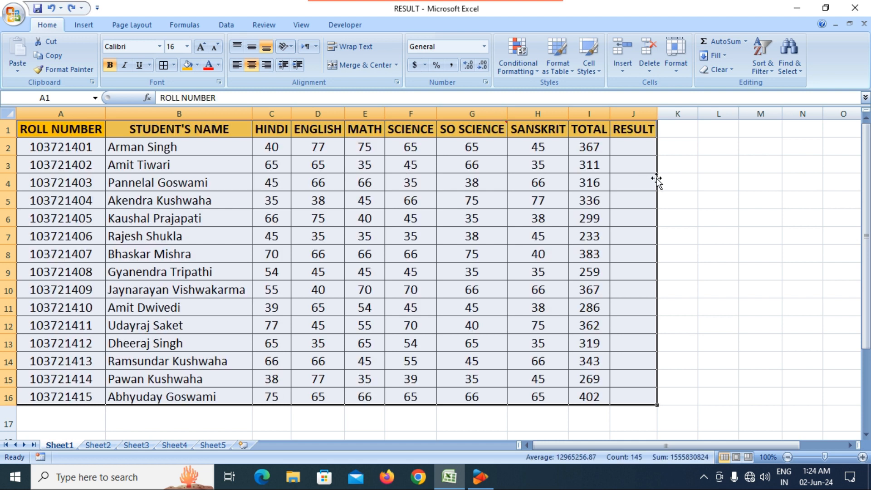
left_click(616, 199)
left_click(733, 71)
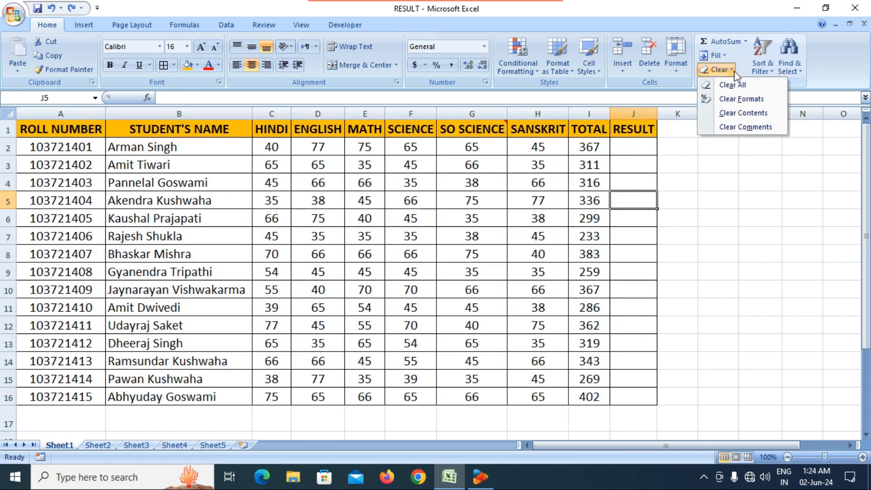
left_click(669, 233)
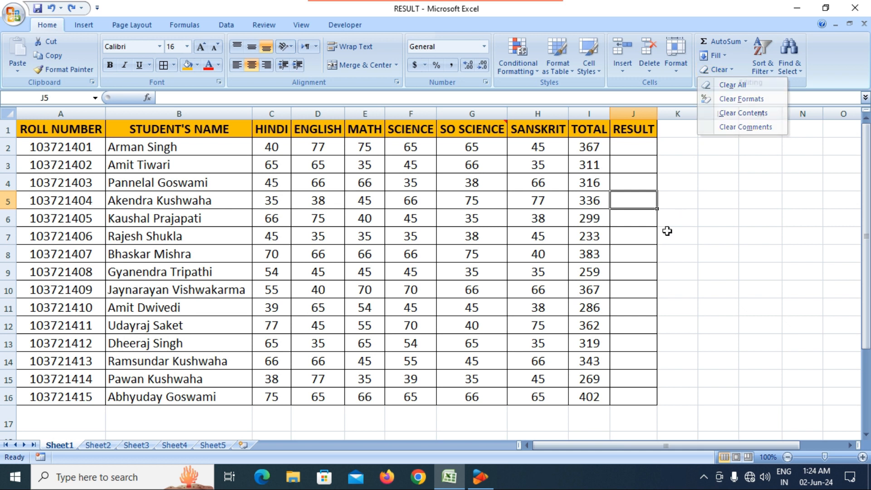
Widen column G slightly and check the comment attached to the SO SCIENCE header.
left_click_drag(511, 116, 527, 116)
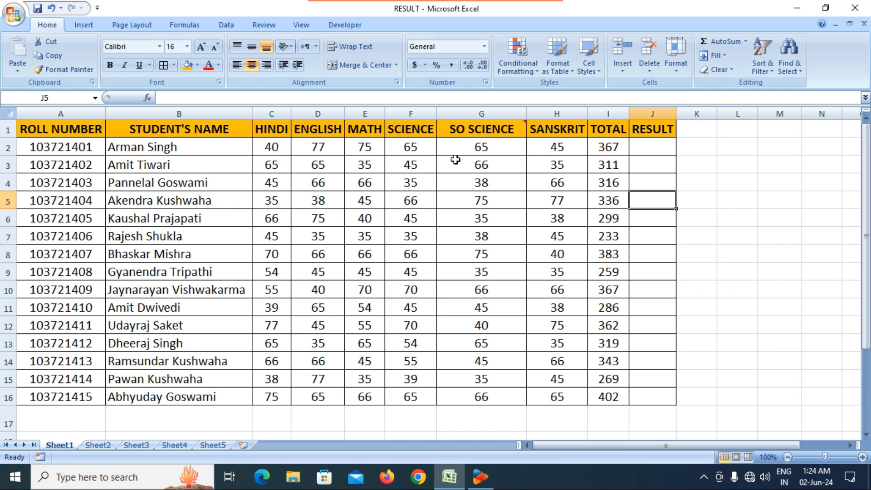
mouse_move(469, 132)
left_click(462, 186)
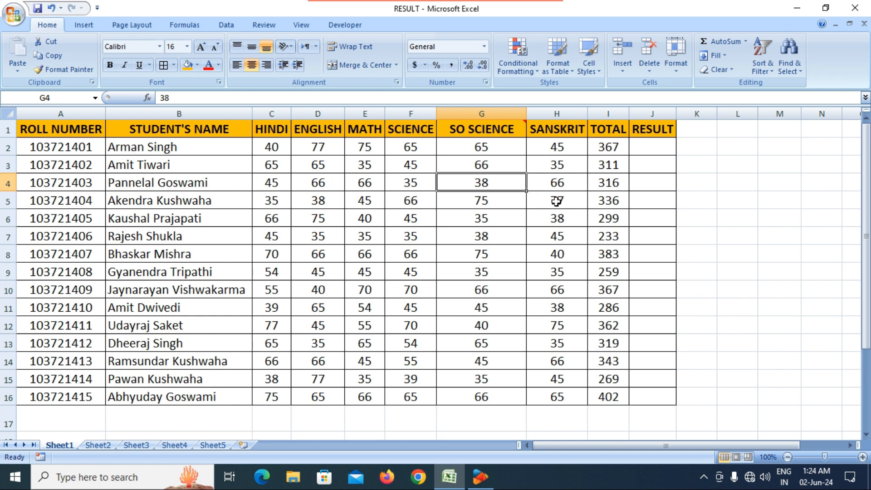
Insert a comment without added text in J2, the first cell under the RESULT header.
left_click(664, 152)
right_click(665, 153)
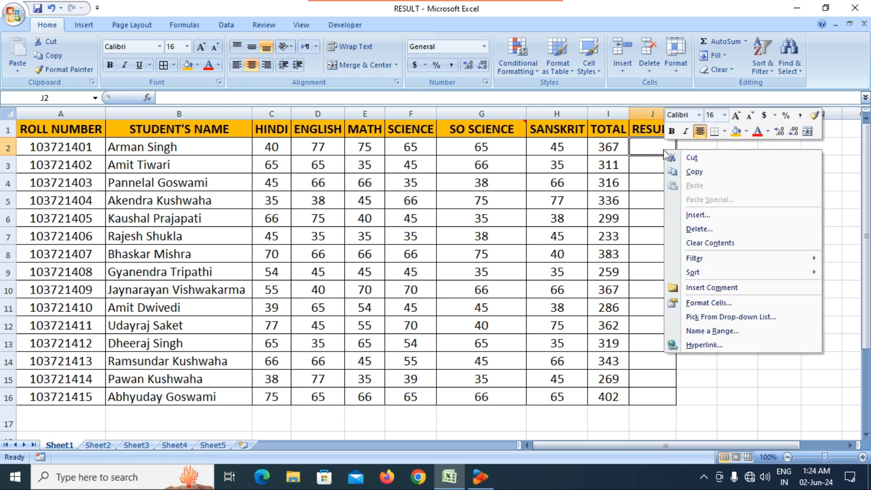
left_click(707, 288)
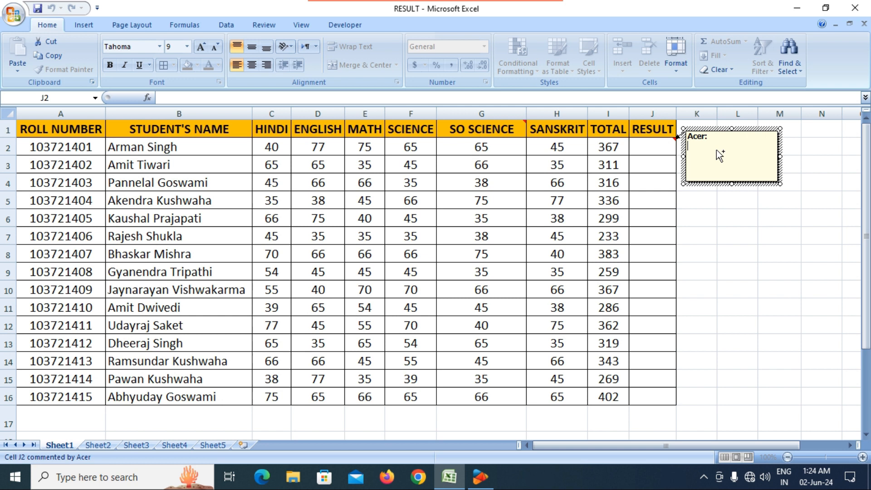
left_click(680, 251)
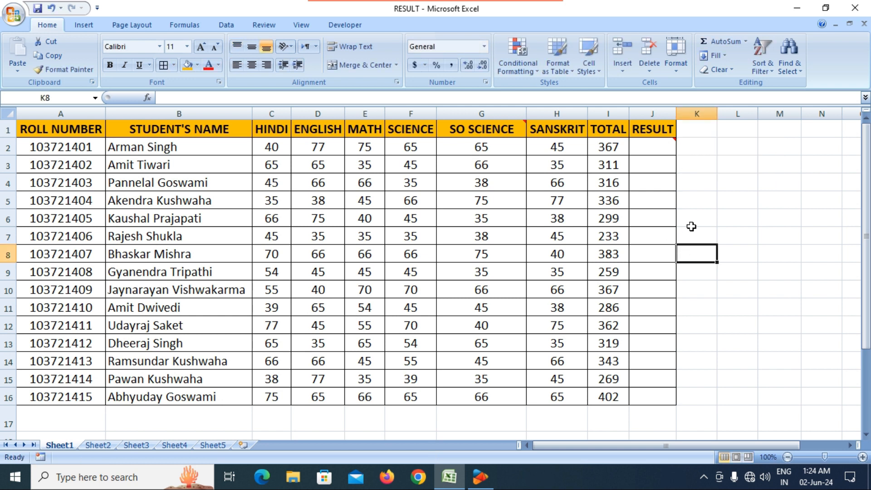
left_click(665, 146)
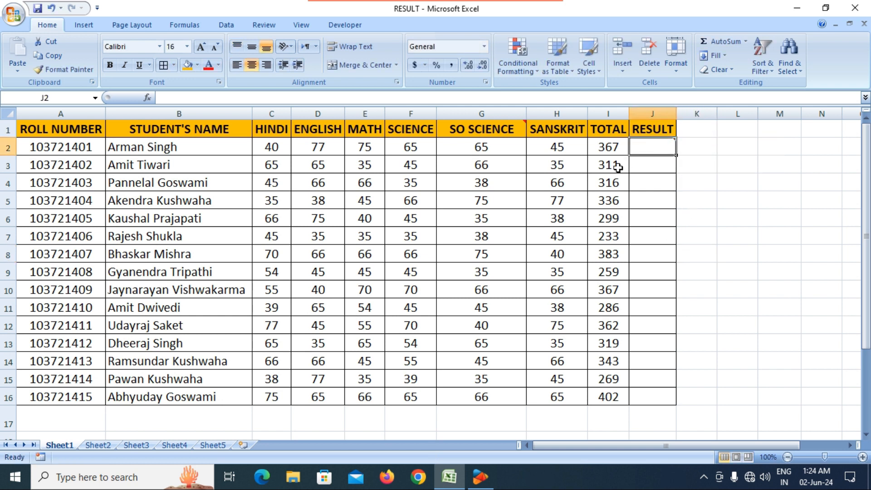
left_click(609, 202)
Clear all comments from the marks table A1:J16.
left_click_drag(60, 131, 634, 395)
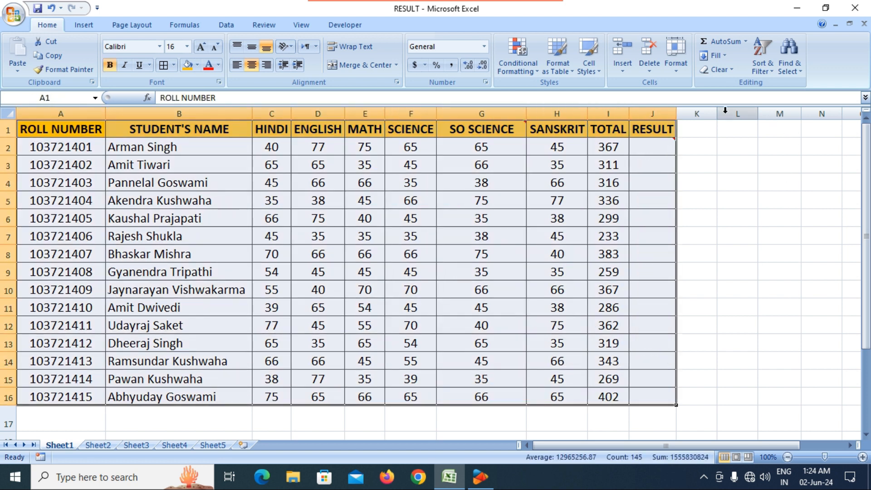
left_click(725, 72)
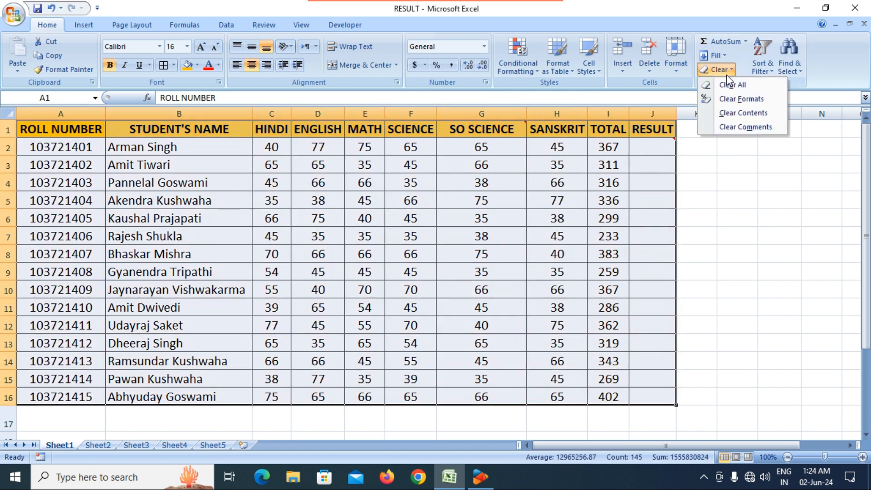
left_click(726, 127)
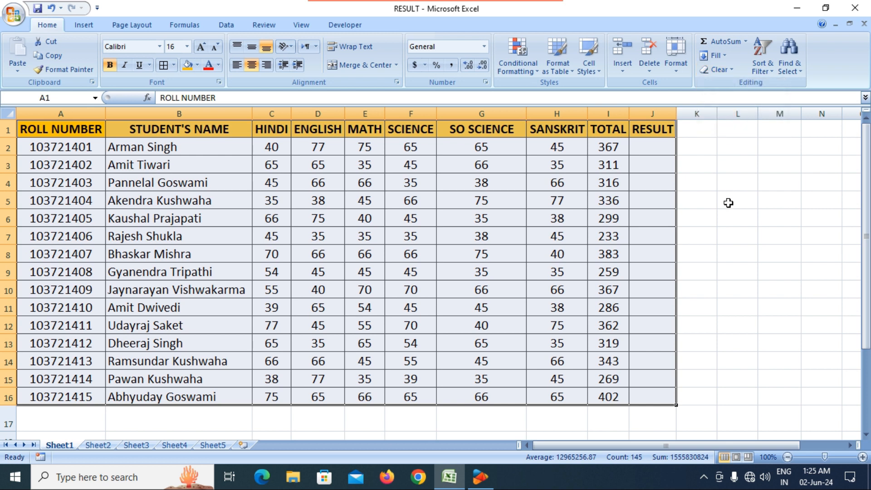
left_click(727, 202)
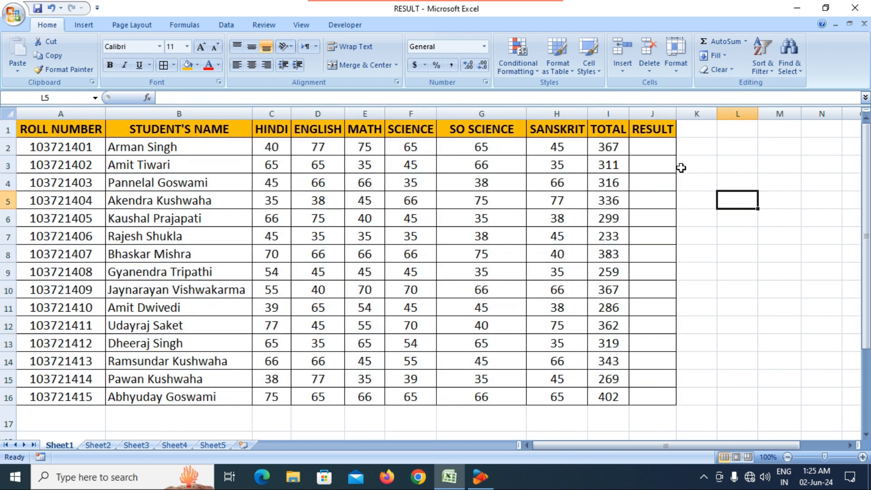
left_click(731, 70)
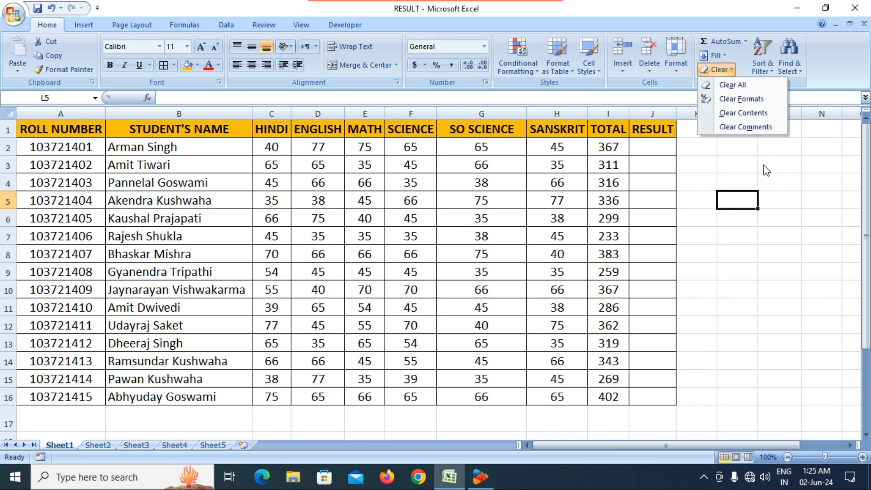
left_click(738, 164)
left_click(770, 67)
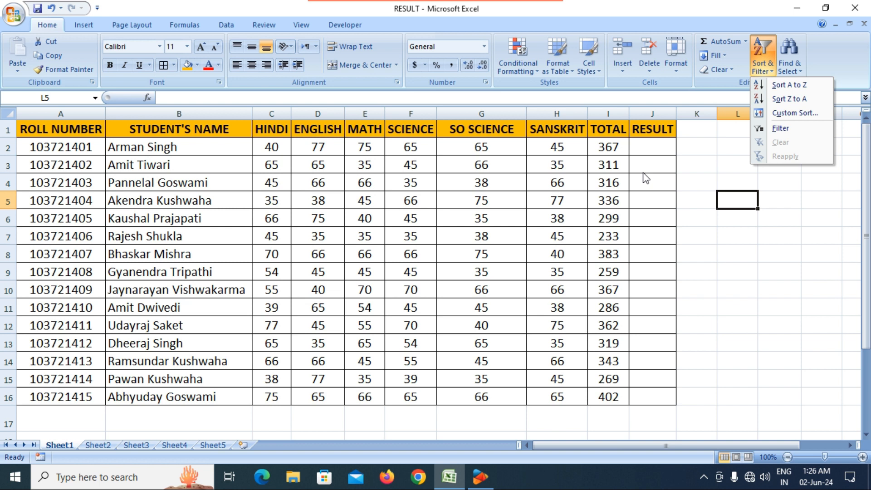
left_click(721, 254)
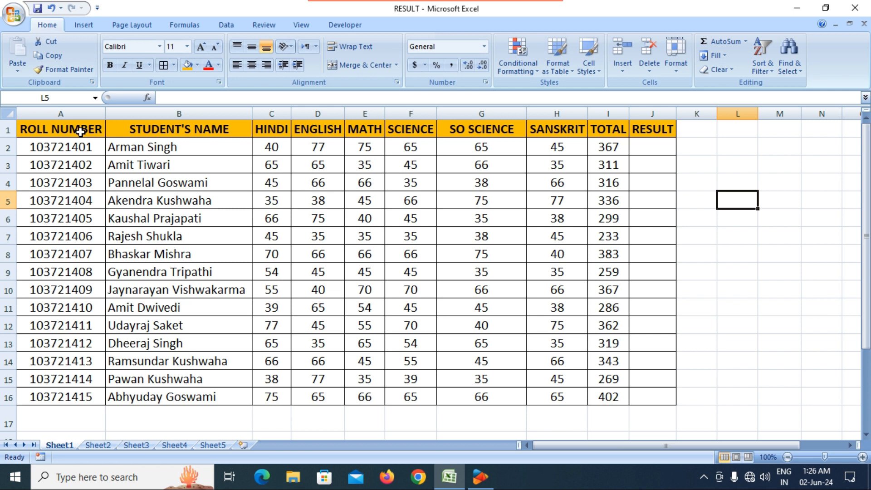
left_click_drag(73, 130, 644, 130)
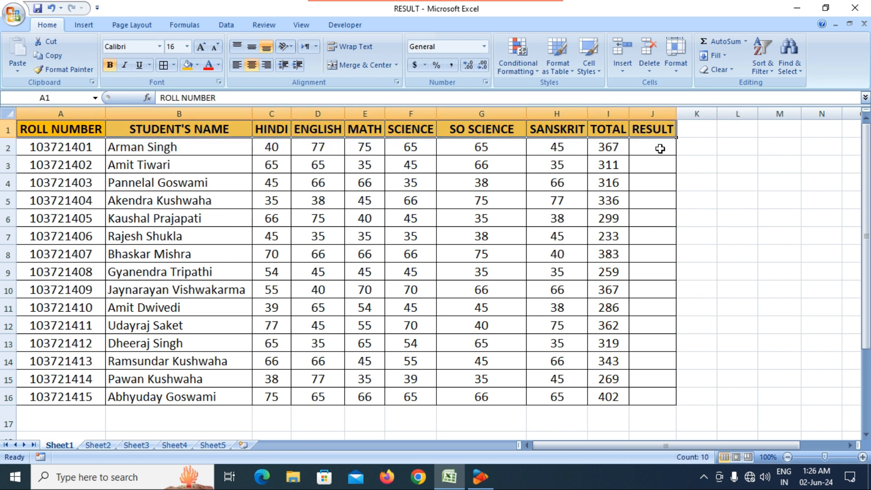
left_click(761, 67)
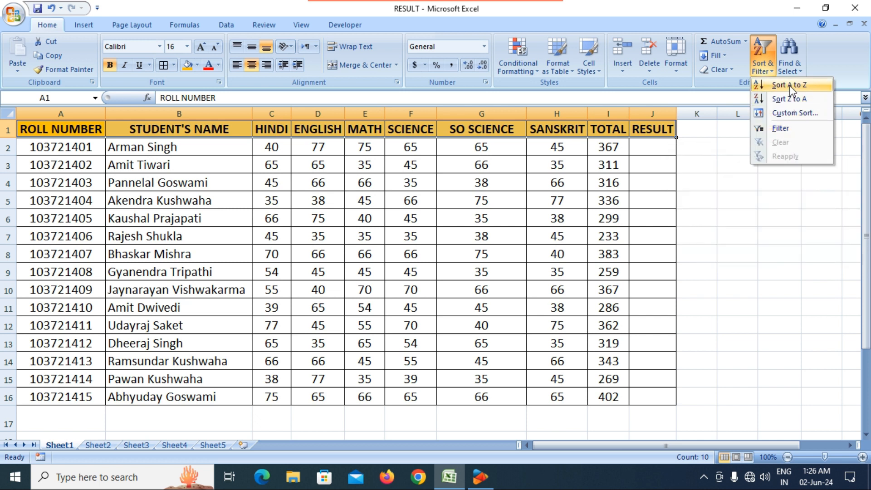
key("Escape")
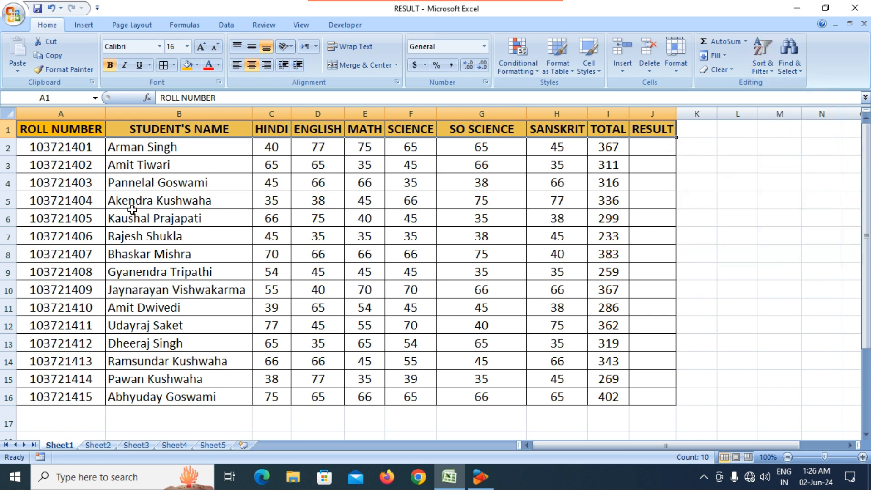
left_click(132, 210)
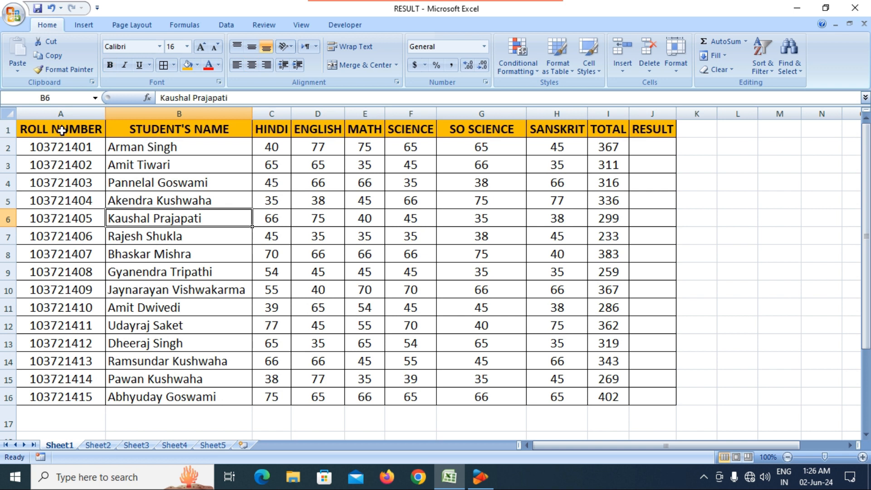
Try to sort the STUDENT'S NAME column B1:B16 from A to Z, continuing with the current selection only.
left_click_drag(151, 132, 168, 394)
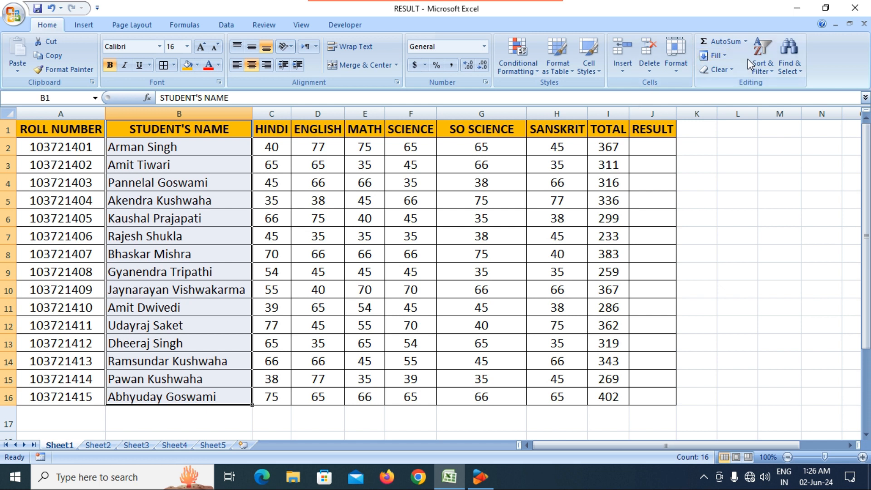
left_click(765, 70)
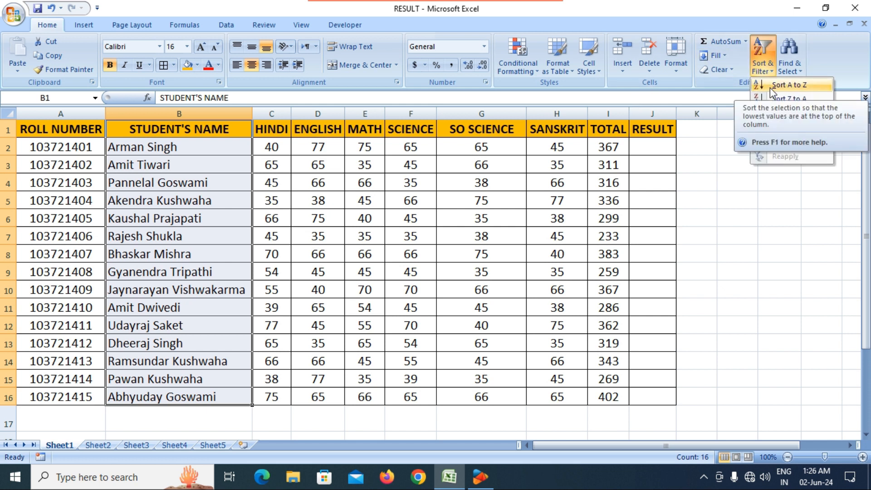
left_click(769, 86)
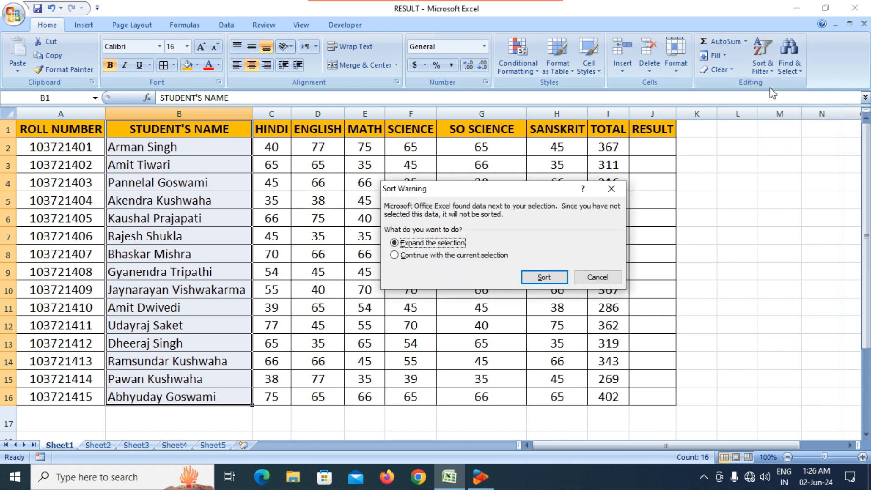
left_click(448, 258)
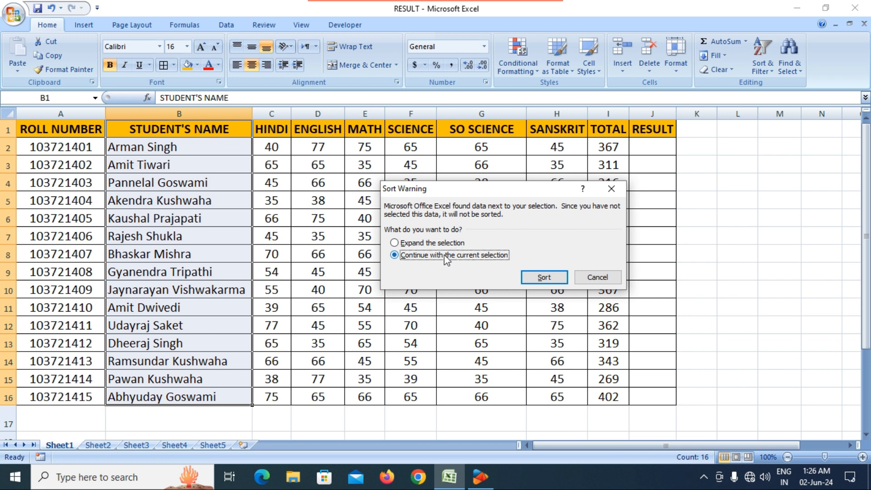
left_click(543, 277)
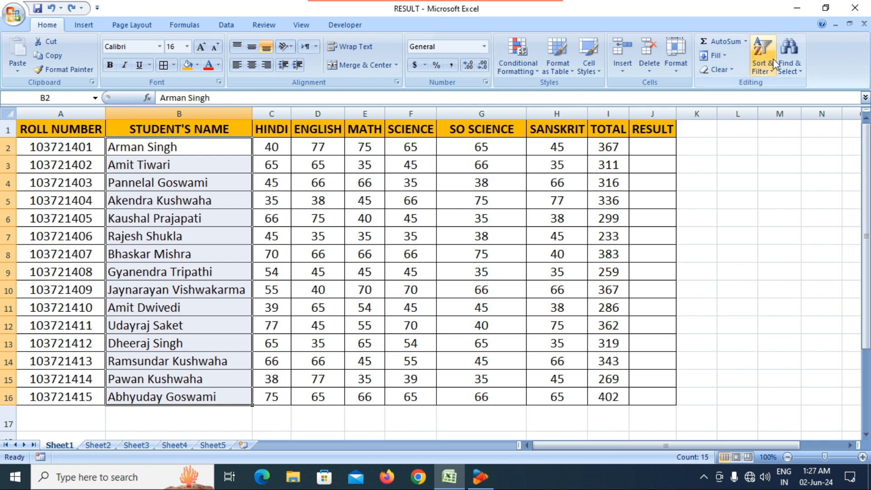
Try sorting the names in B2:B16 from Z to A with the selection expanded to the adjacent data, and undo it.
left_click(759, 68)
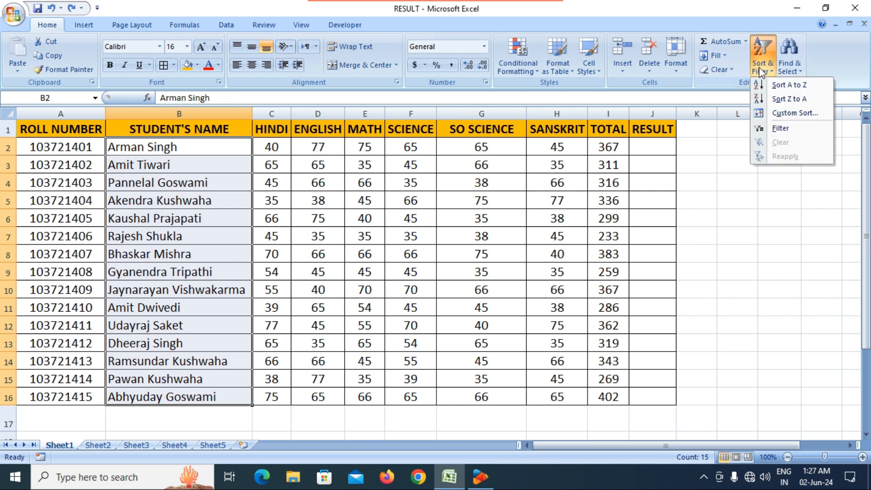
left_click(771, 100)
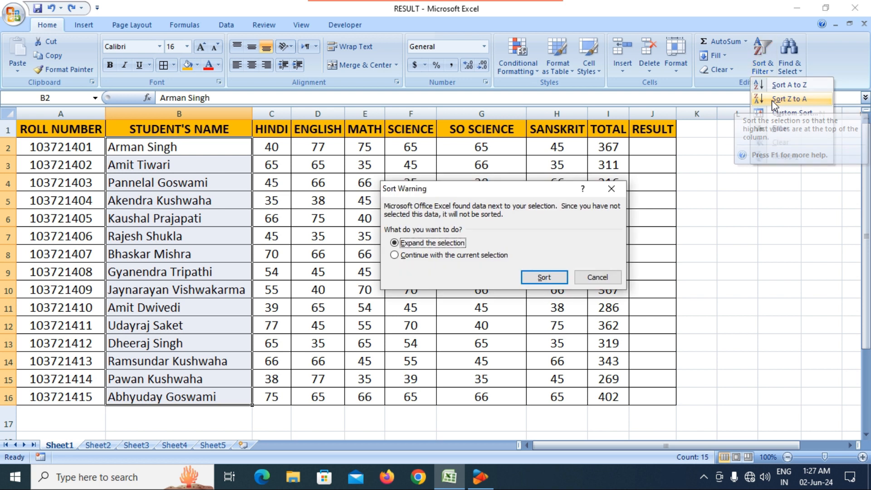
left_click(544, 277)
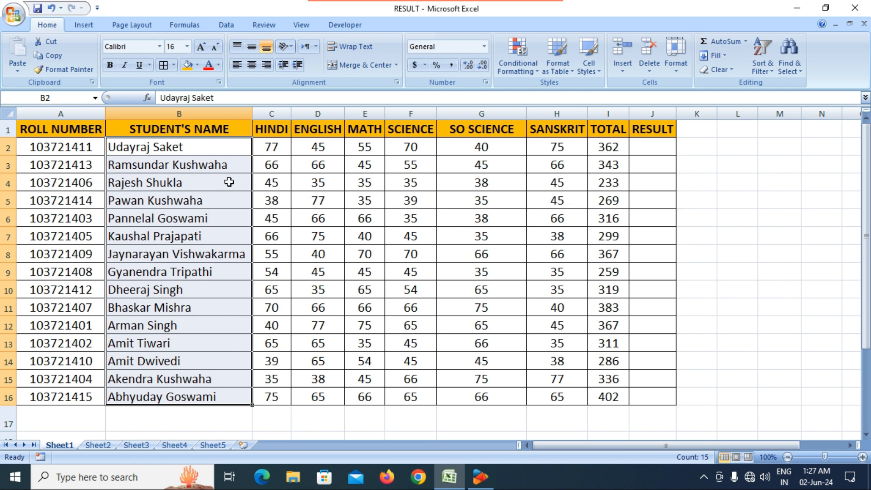
key("ctrl+z")
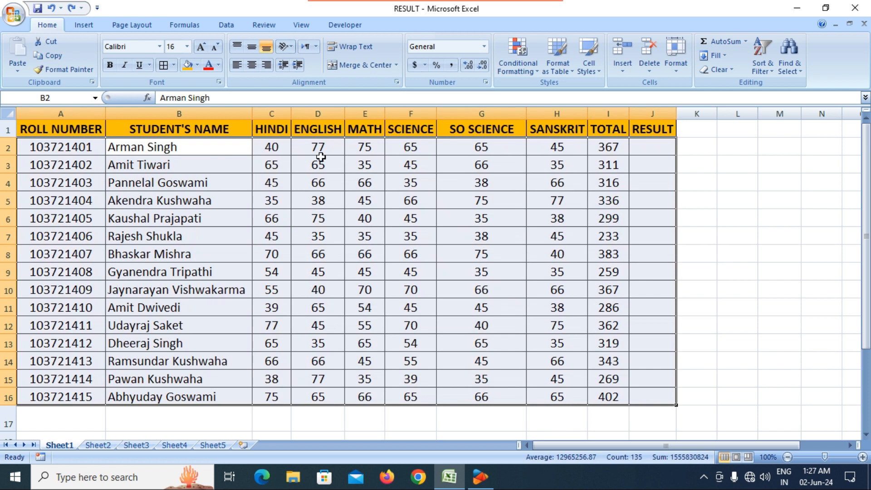
Try sorting the whole marks table by student name from A to Z and from Z to A, and undo both sorts.
left_click(752, 70)
left_click(778, 86)
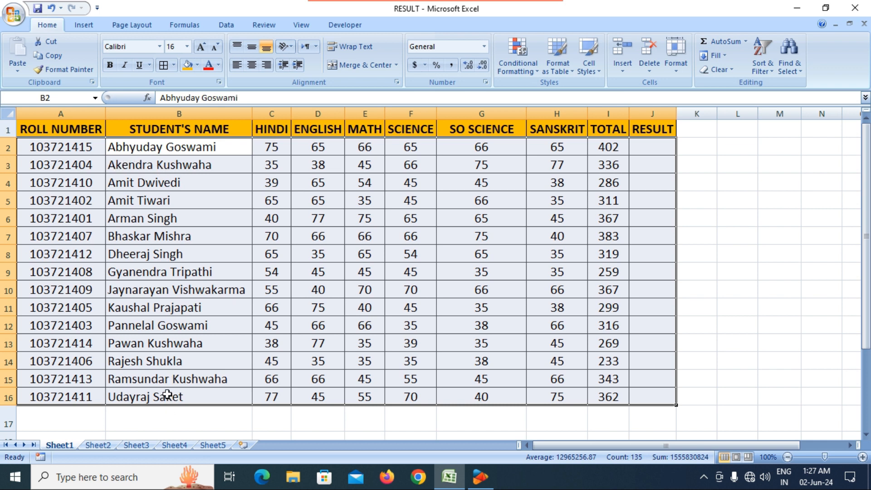
left_click(763, 69)
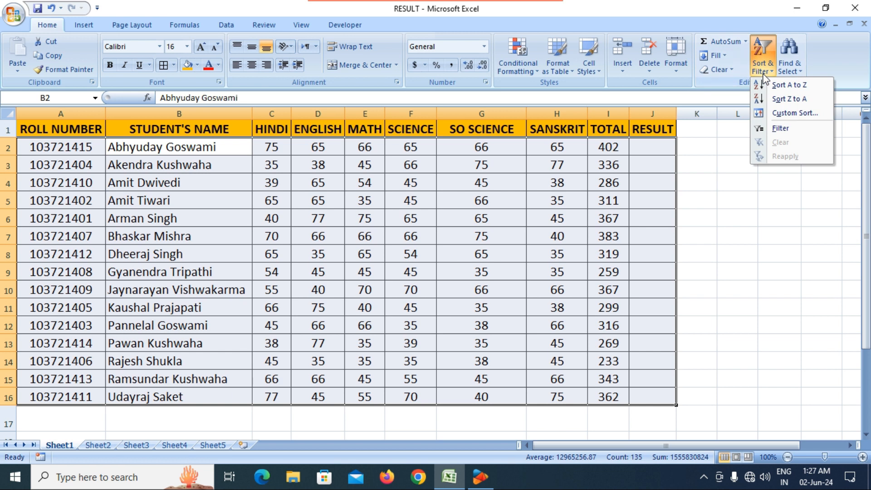
left_click(770, 104)
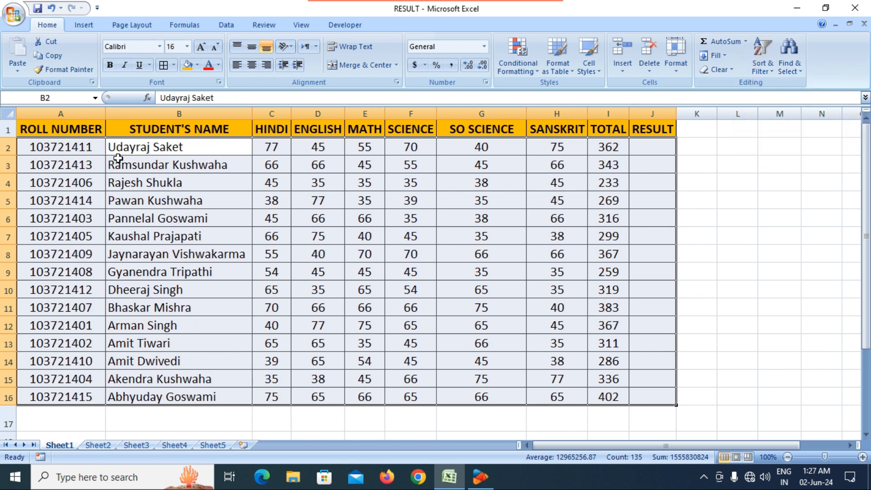
key("ctrl+z")
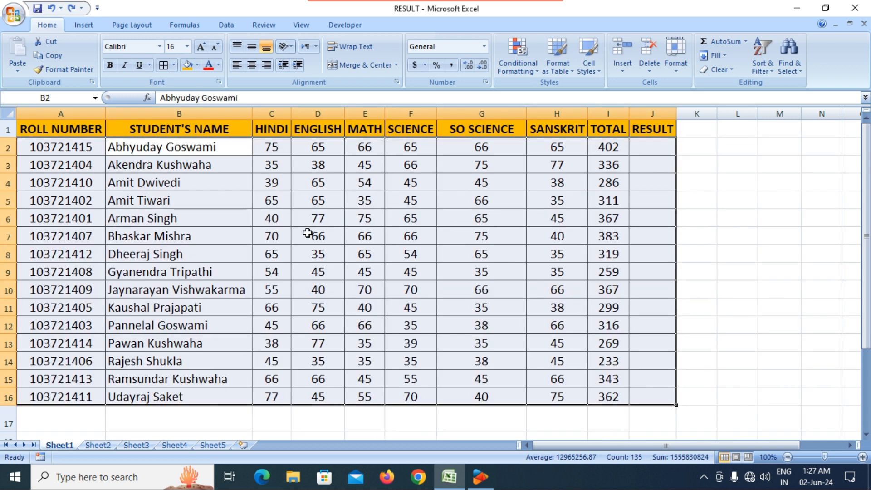
key("ctrl+z")
left_click(444, 259)
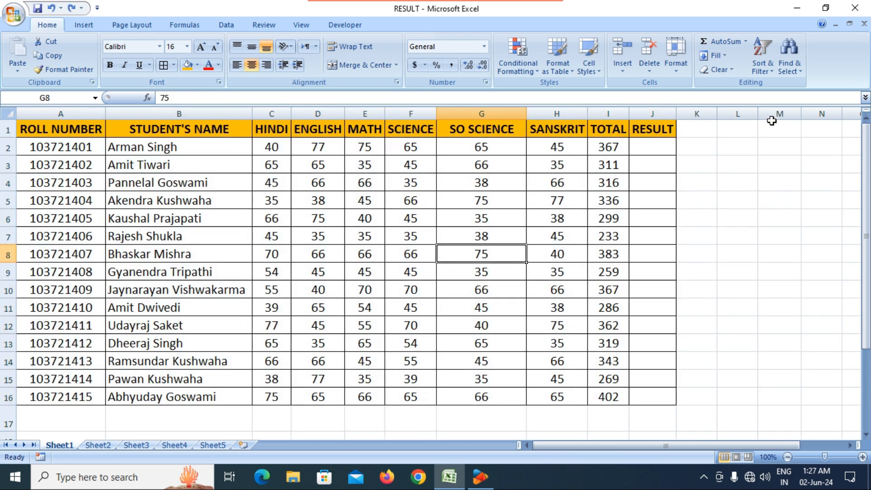
Turn on filtering for the header row A1:J1 of the marks table.
left_click_drag(58, 133, 645, 130)
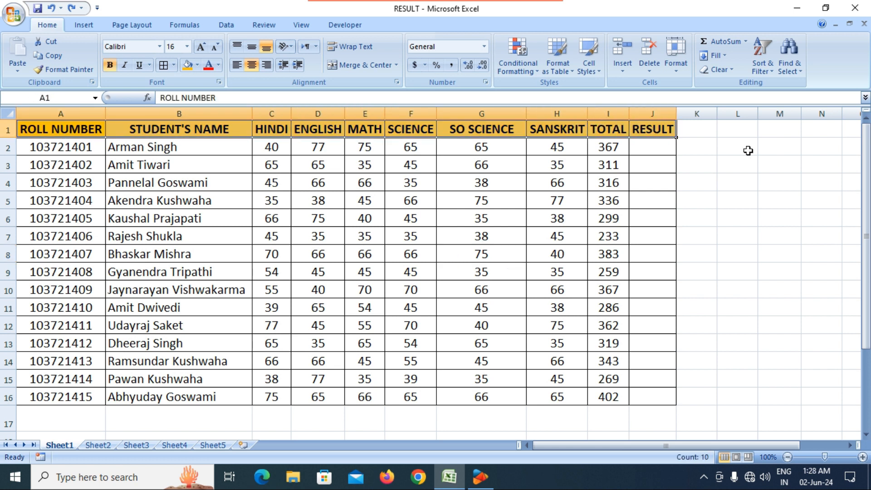
left_click(768, 69)
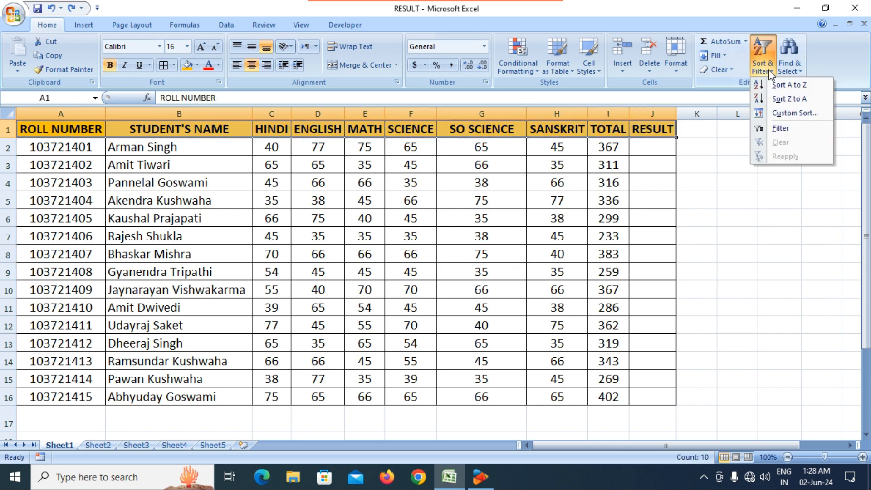
left_click(772, 129)
left_click(442, 274)
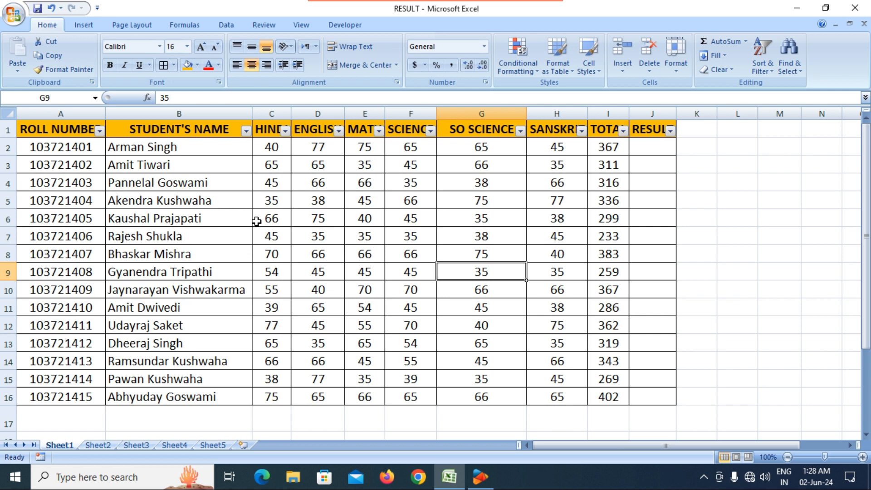
Filter the STUDENT'S NAME column to show only the two students who share the same first name.
left_click(247, 131)
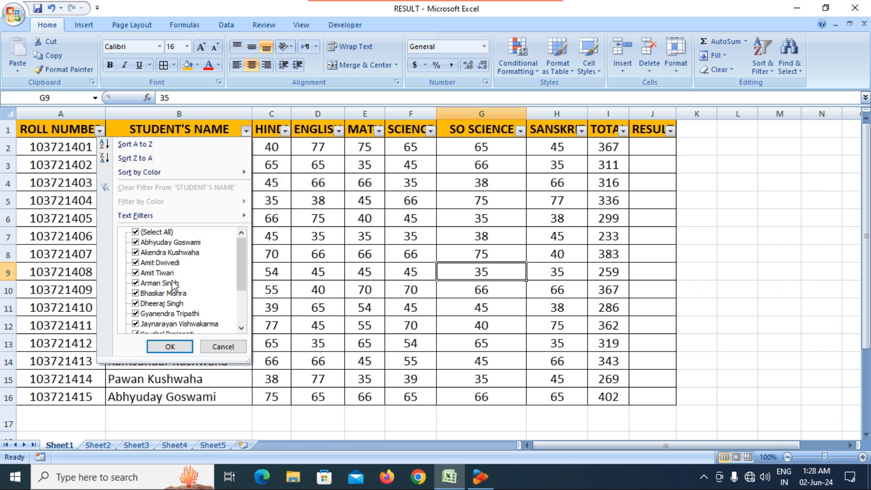
left_click(158, 233)
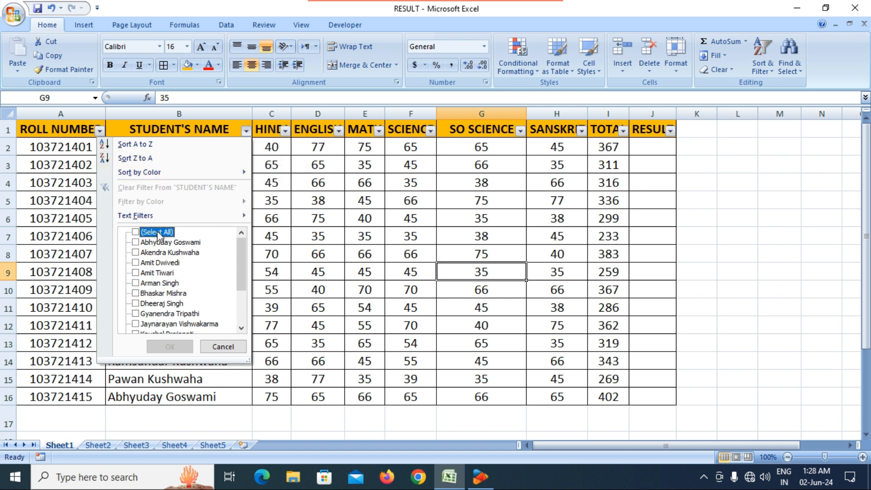
left_click(136, 263)
left_click(136, 273)
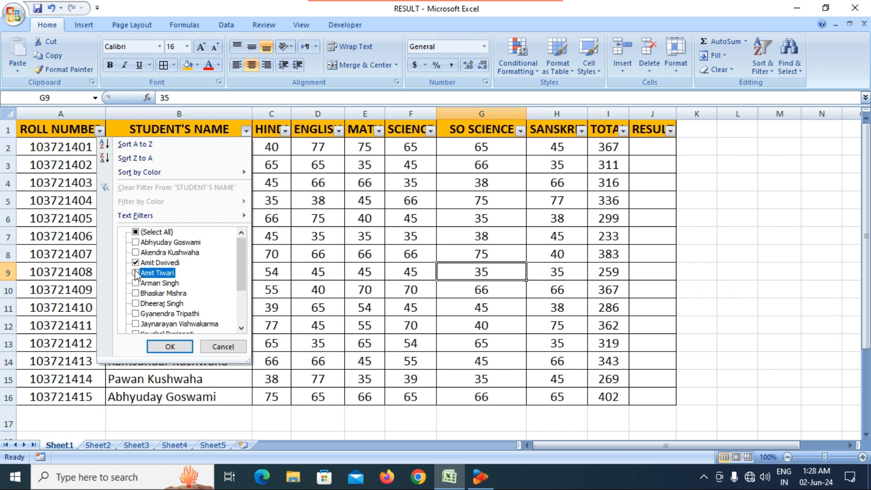
left_click(172, 346)
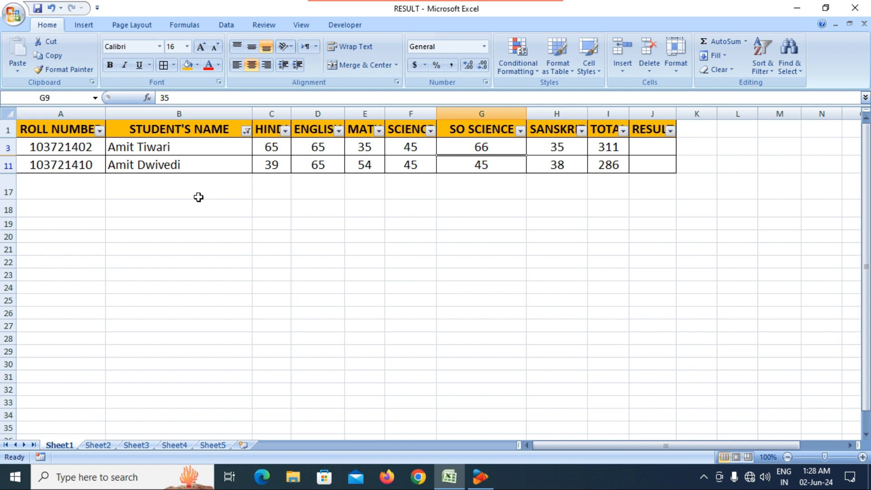
Reselect all names in the STUDENT'S NAME filter to show every student row again.
left_click(247, 131)
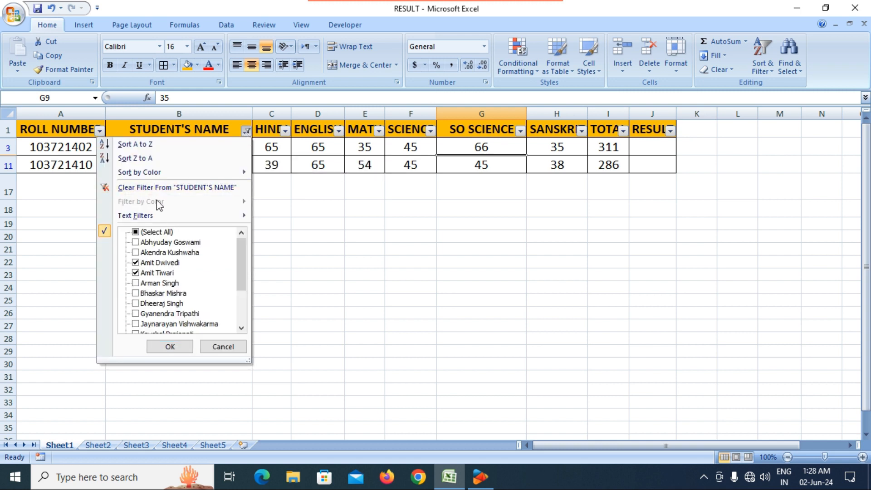
left_click(159, 232)
left_click(171, 346)
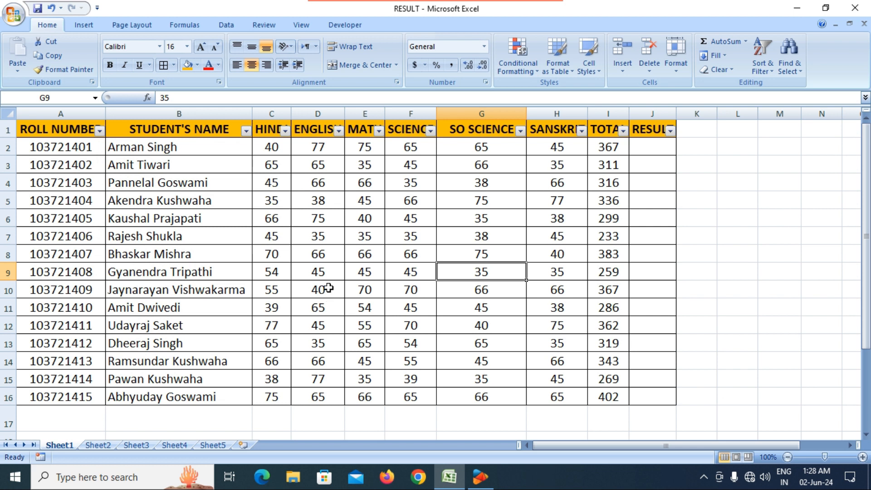
left_click(763, 63)
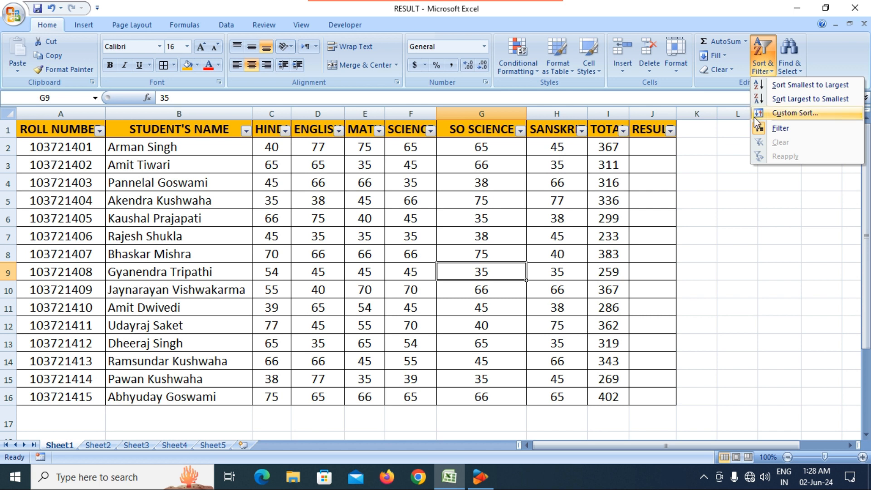
left_click(780, 111)
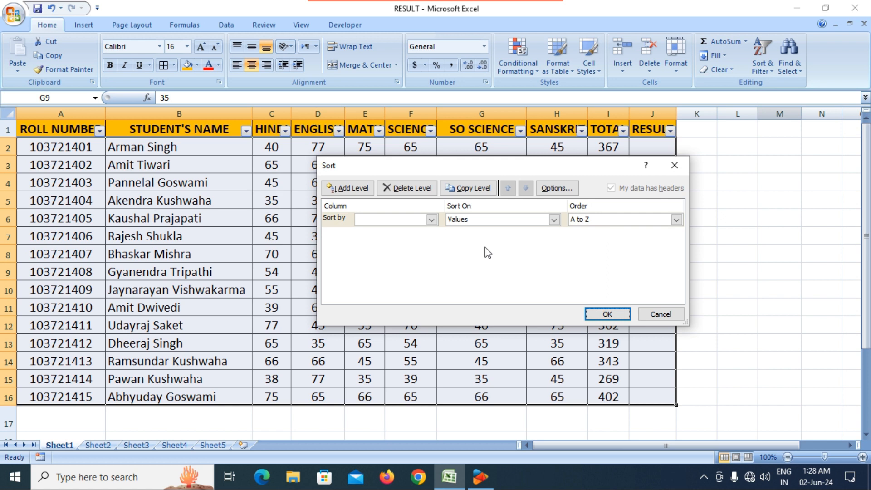
left_click(432, 221)
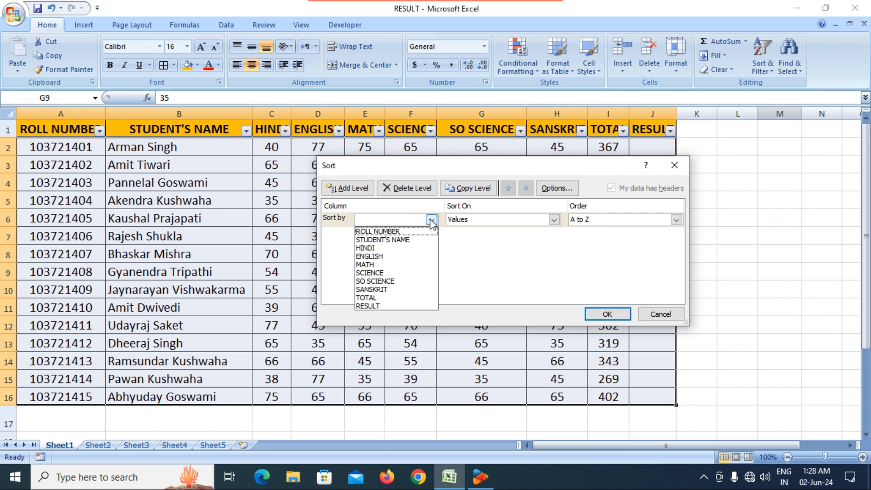
left_click(675, 166)
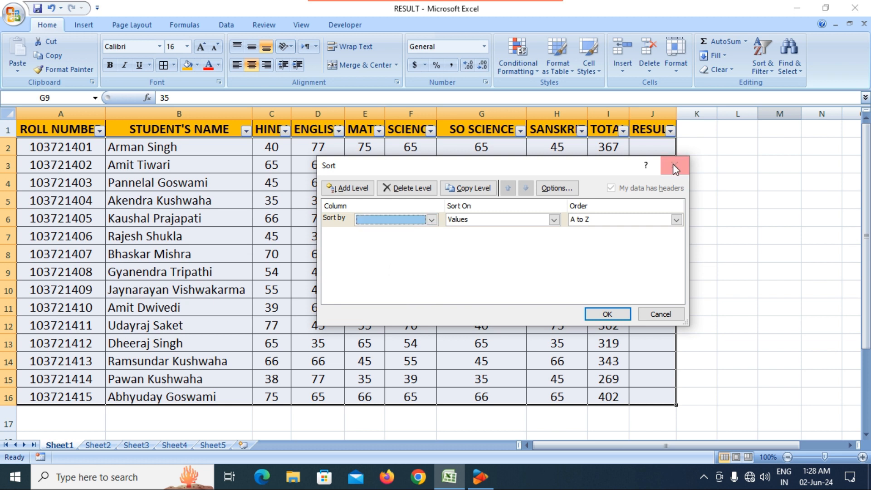
left_click(660, 314)
left_click(506, 289)
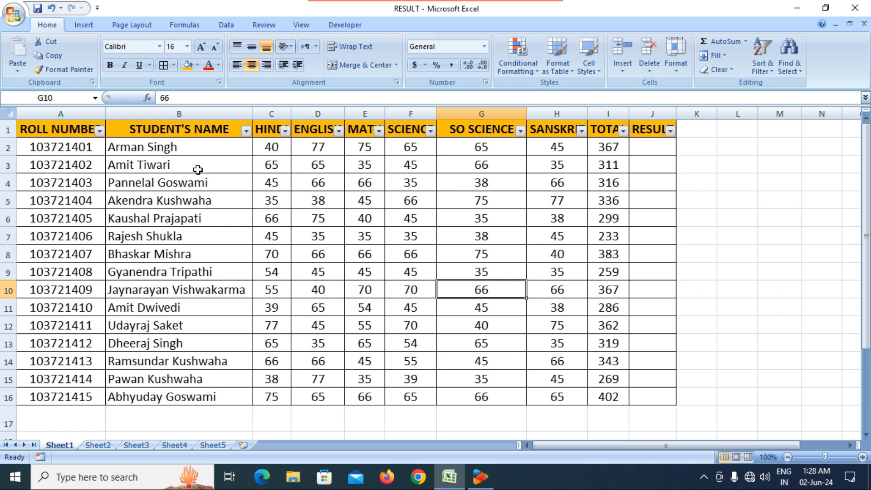
Custom-sort the whole marks table A1:J16 by the values in STUDENT'S NAME, in A to Z order.
left_click_drag(56, 128, 659, 398)
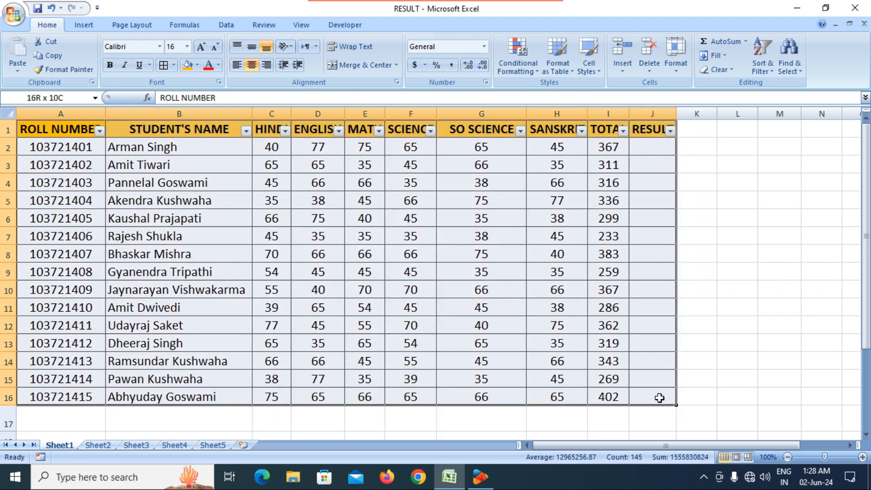
left_click(760, 70)
left_click(773, 112)
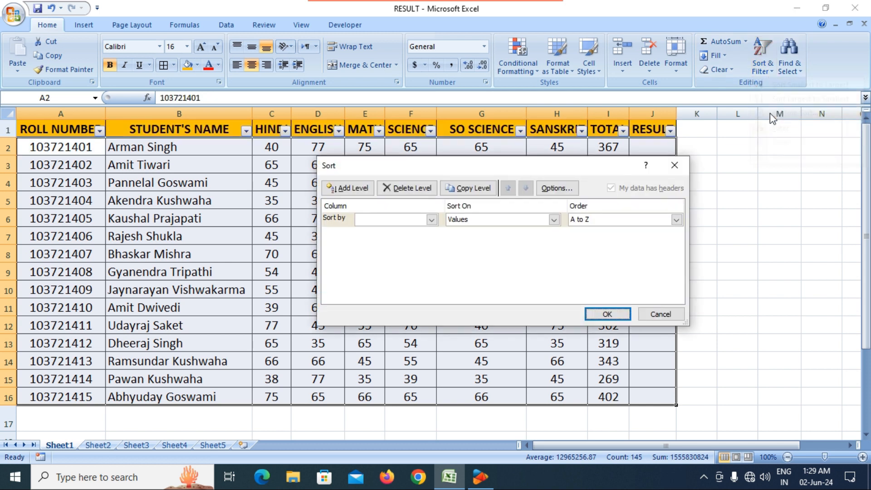
left_click(432, 220)
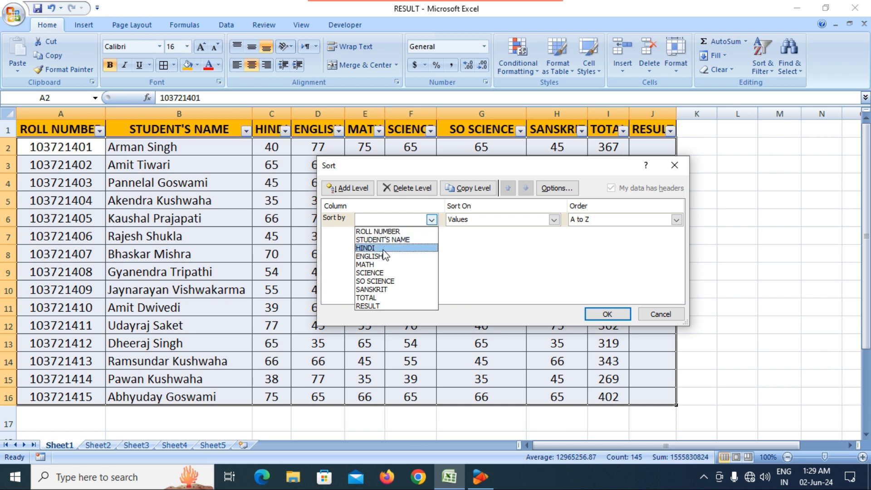
left_click(389, 240)
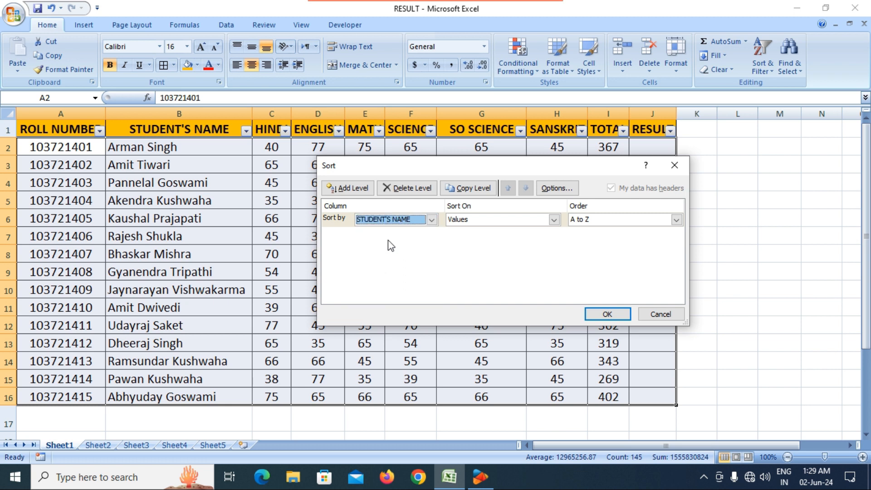
left_click(606, 314)
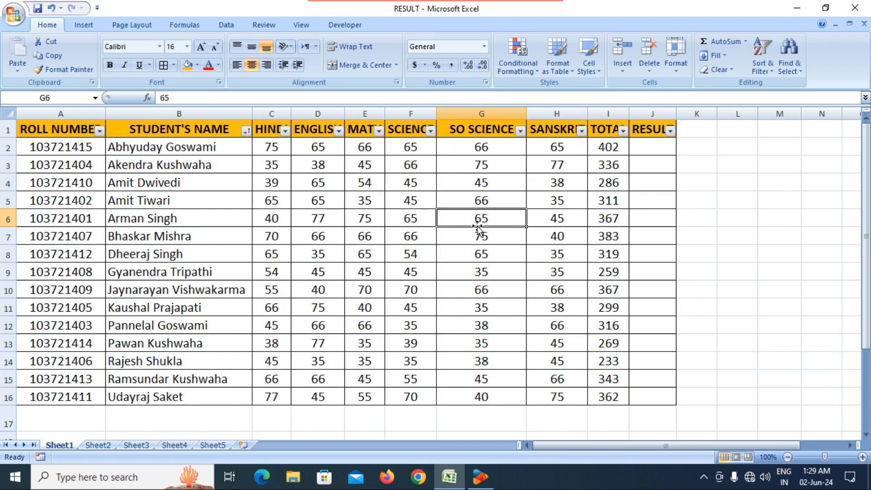
left_click(478, 224)
Fill SO SCIENCE cells G3:G5 with orange and cells G7:G10 with green.
left_click_drag(482, 167, 483, 202)
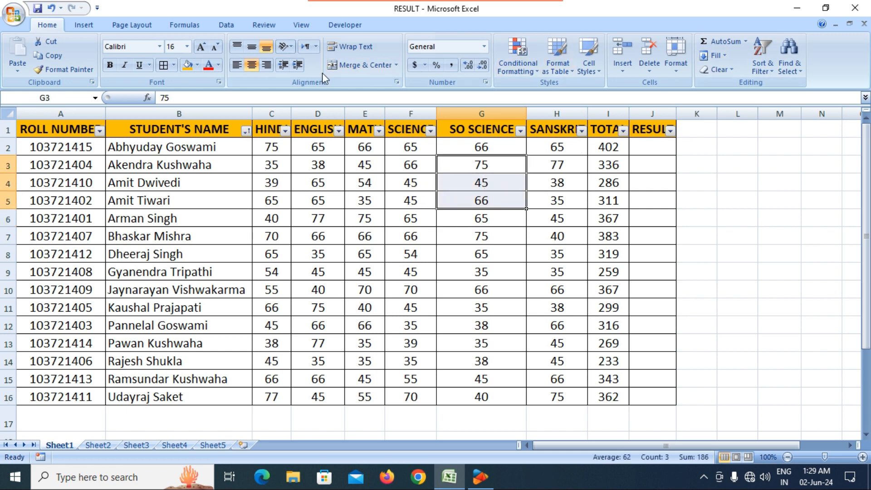
left_click(194, 66)
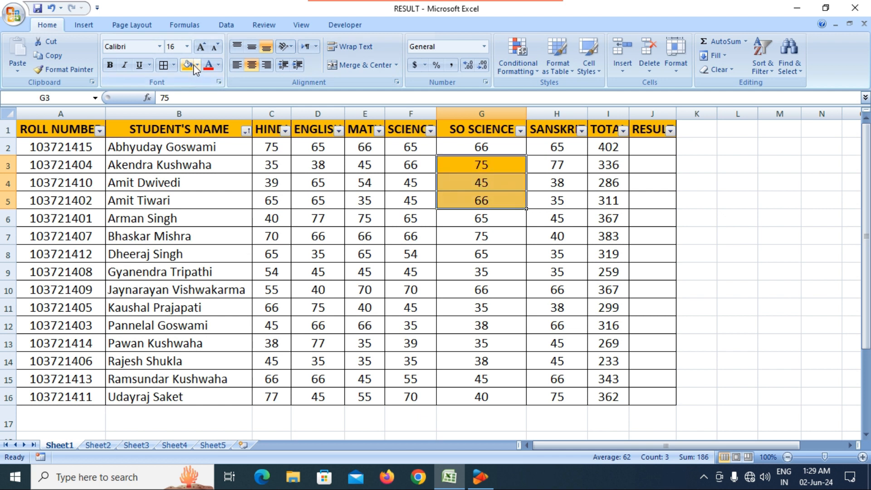
left_click_drag(483, 239, 486, 288)
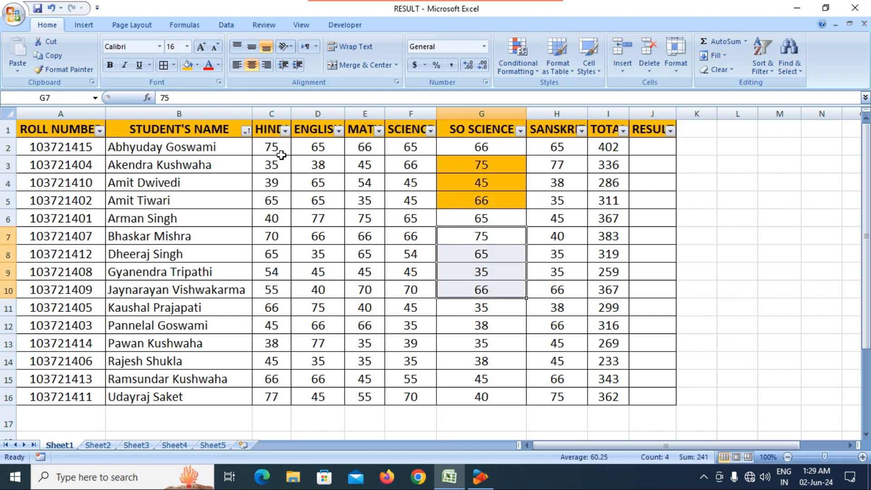
left_click(197, 64)
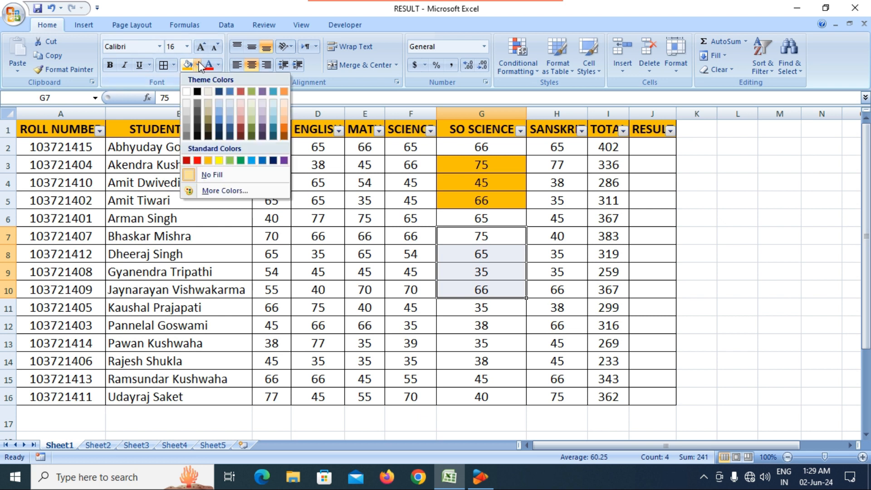
left_click(241, 160)
Fill SO SCIENCE cell G12 with blue and cells G14:G15 with dark purple.
left_click(505, 324)
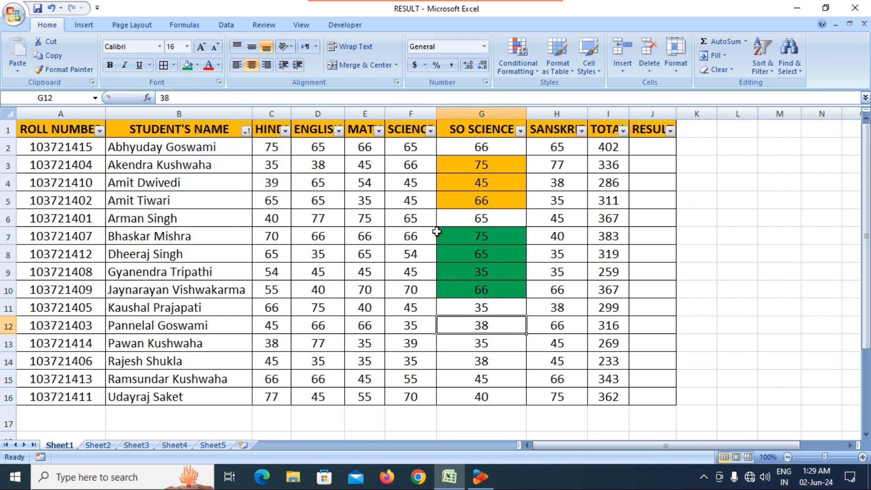
left_click(196, 65)
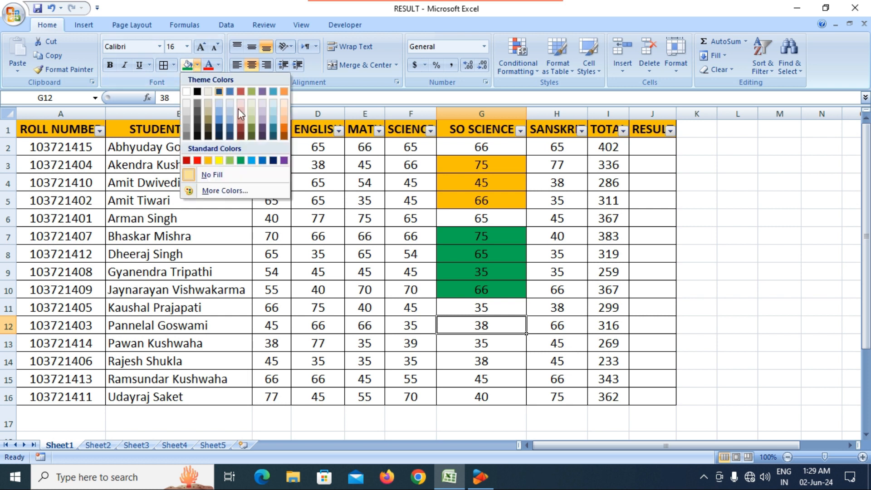
left_click(260, 161)
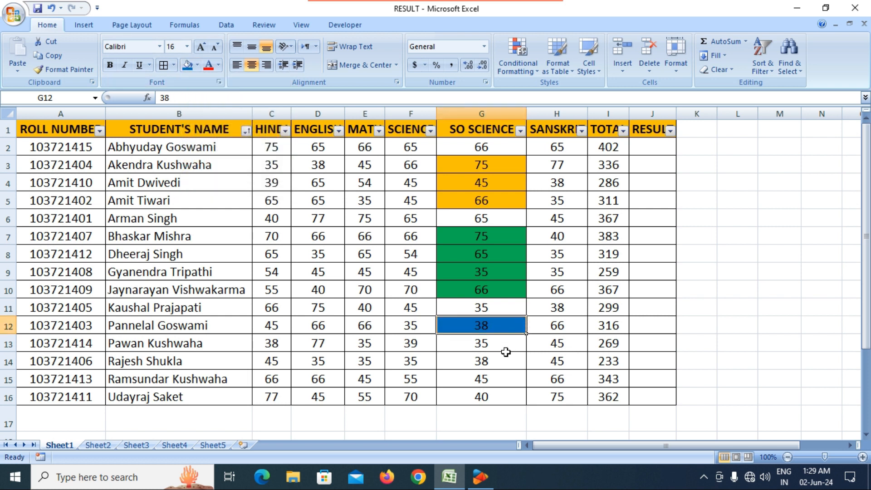
left_click_drag(489, 356, 491, 380)
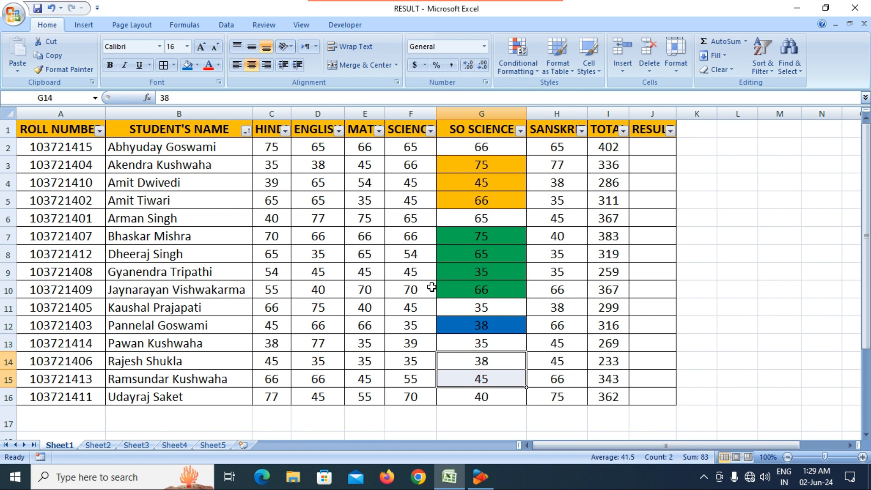
left_click(197, 64)
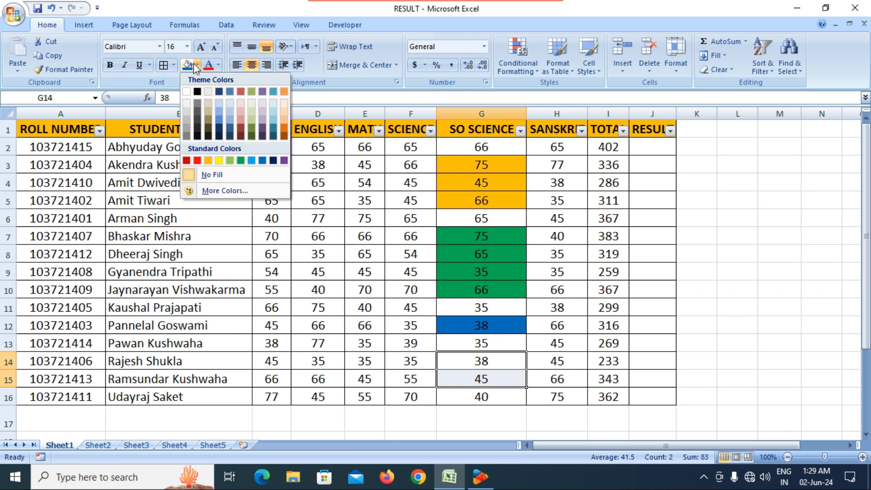
left_click(261, 130)
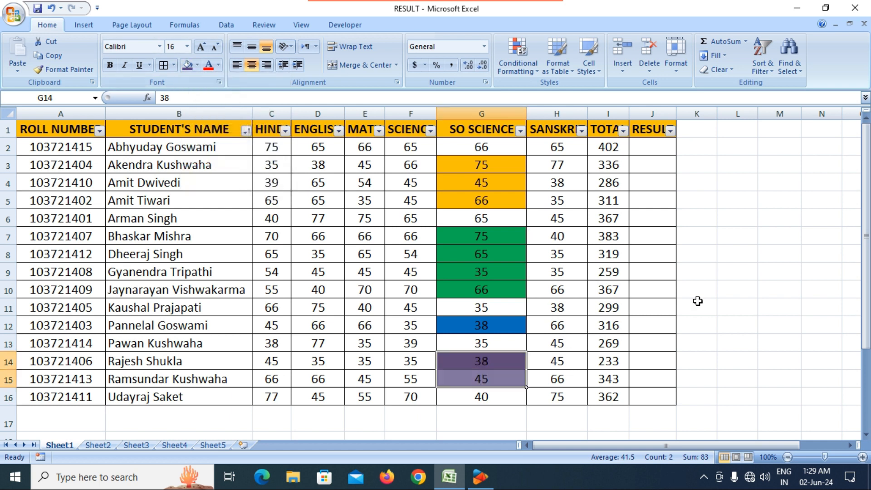
left_click(644, 304)
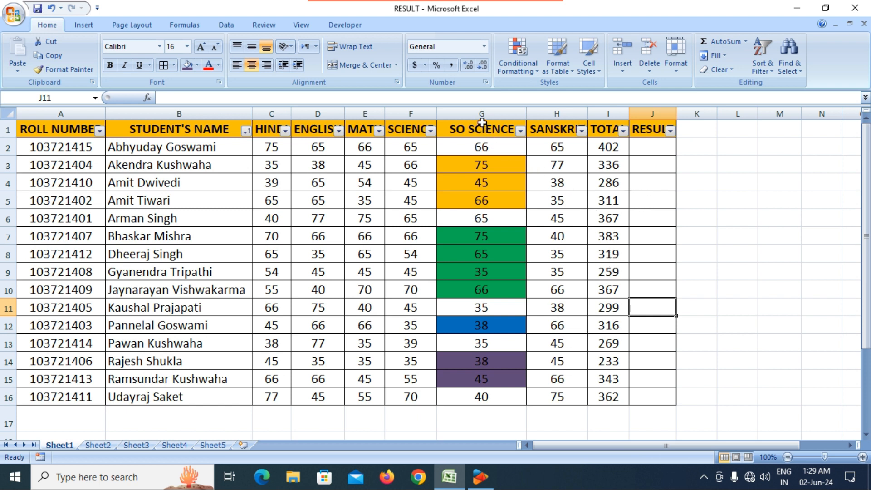
Start a custom sort on the SO SCIENCE column G1:G16, continuing with the current selection only.
left_click_drag(481, 129, 484, 392)
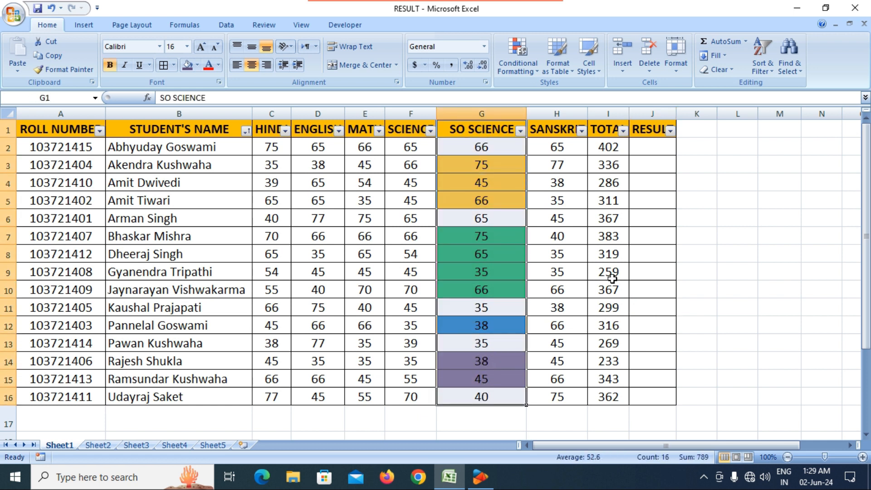
left_click(763, 58)
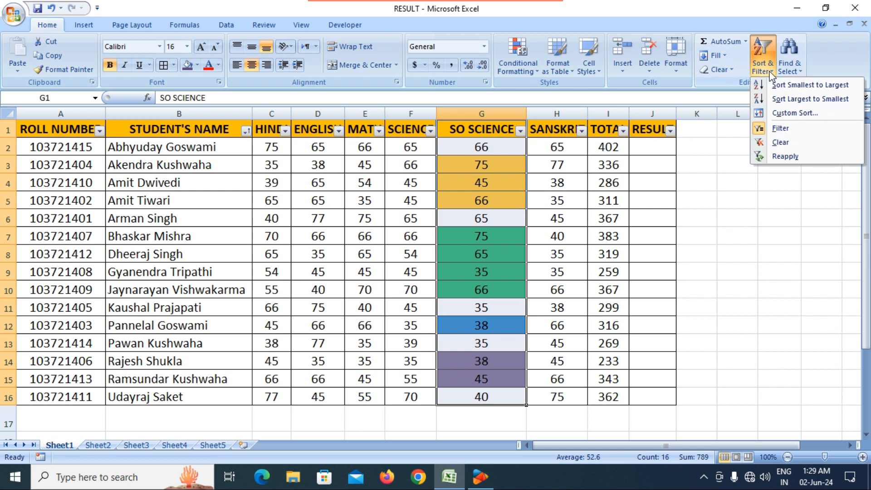
left_click(788, 117)
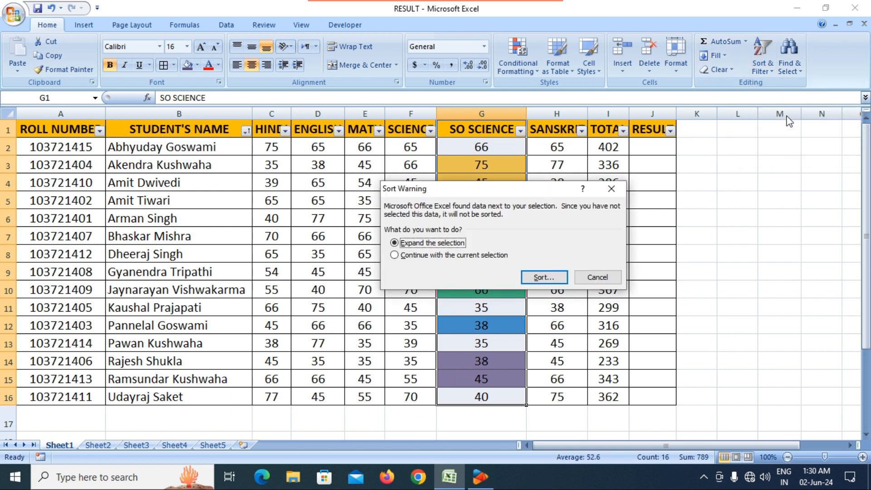
left_click(419, 257)
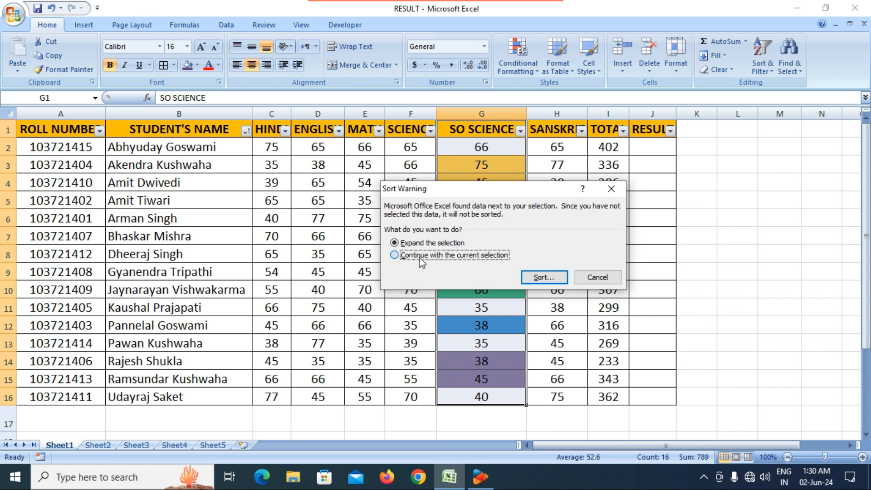
left_click(546, 278)
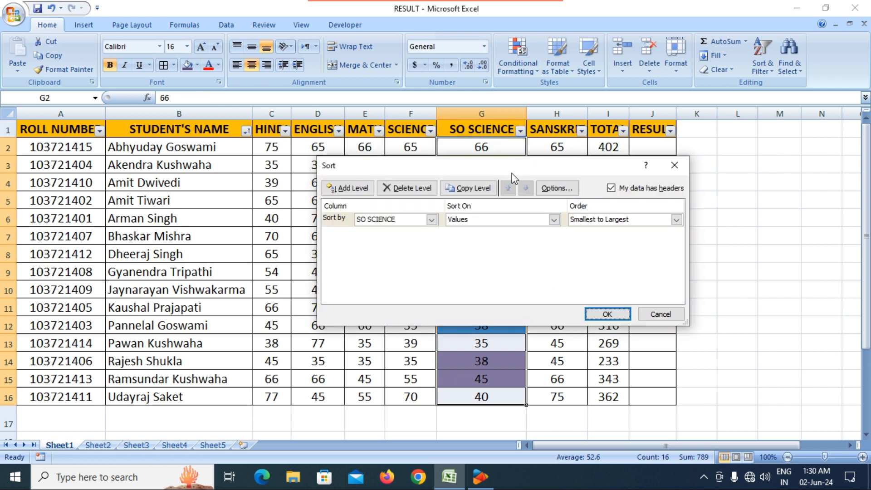
Sort the SO SCIENCE column by Cell Color, with blue cells On Top, and apply the sort.
left_click_drag(517, 171, 253, 198)
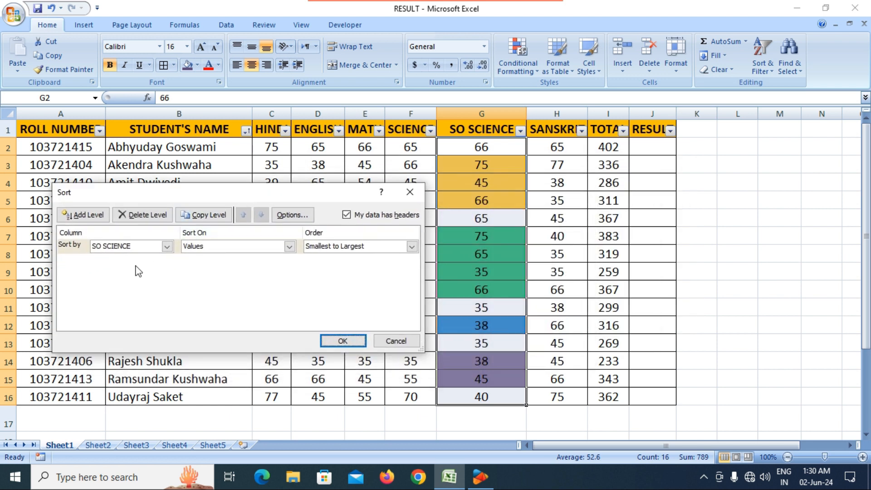
left_click(164, 248)
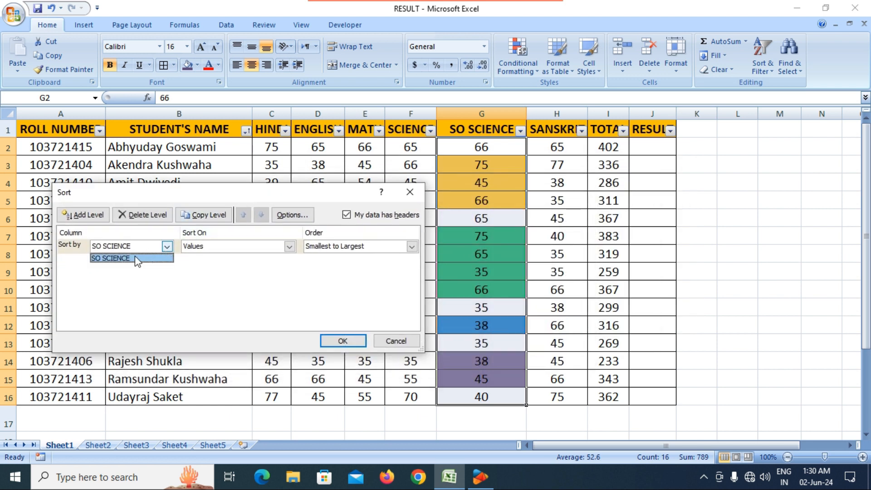
left_click(134, 259)
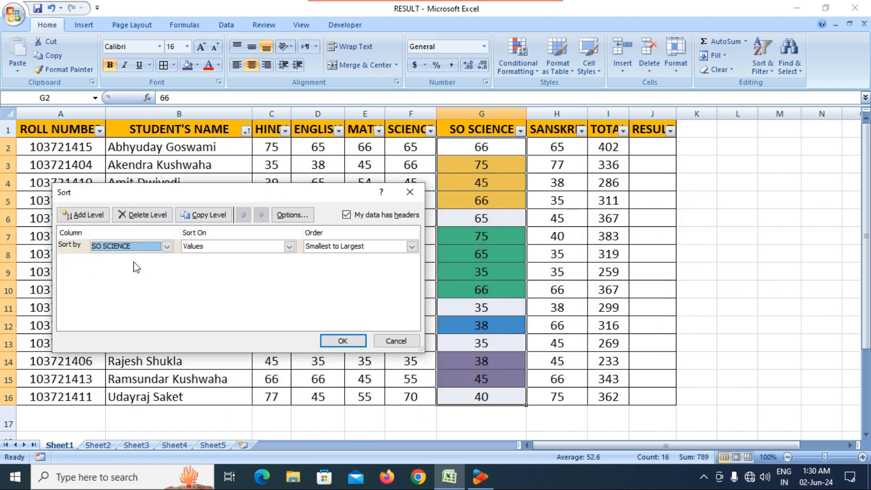
left_click(289, 247)
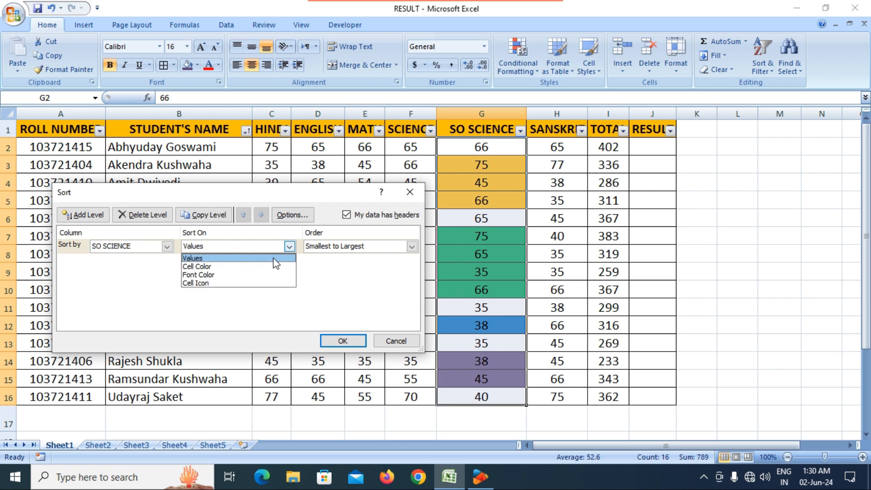
left_click(213, 268)
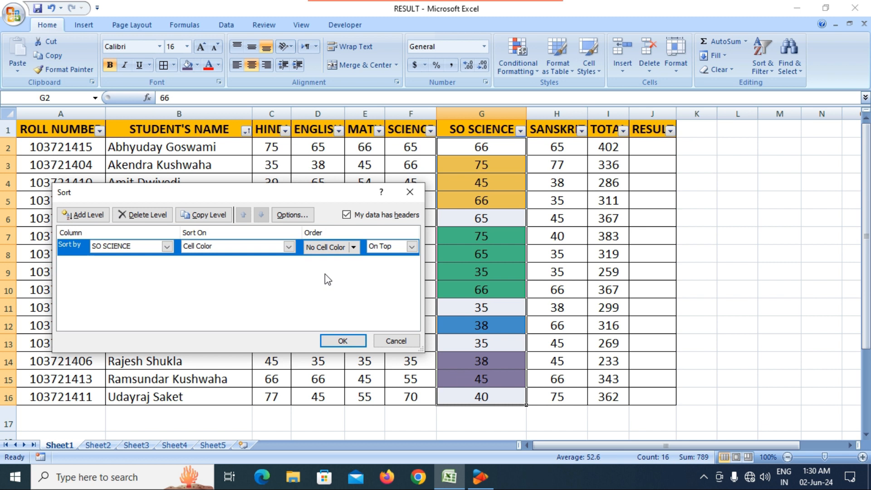
left_click(353, 248)
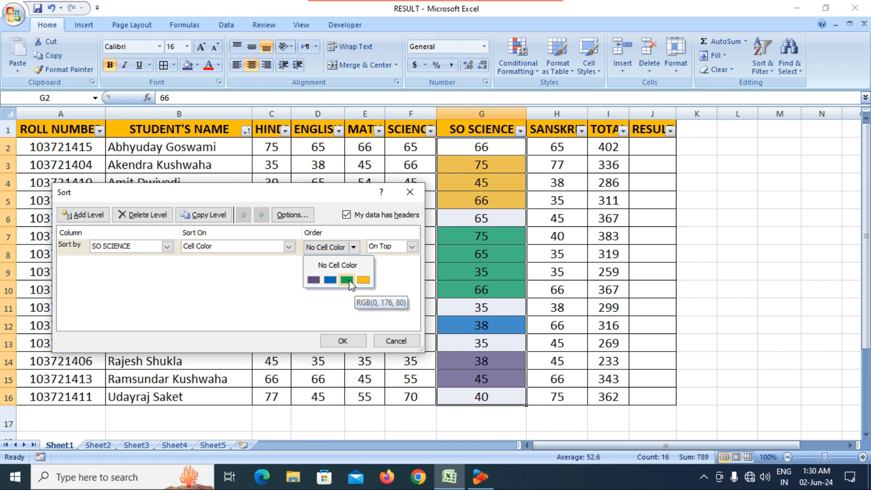
left_click(330, 280)
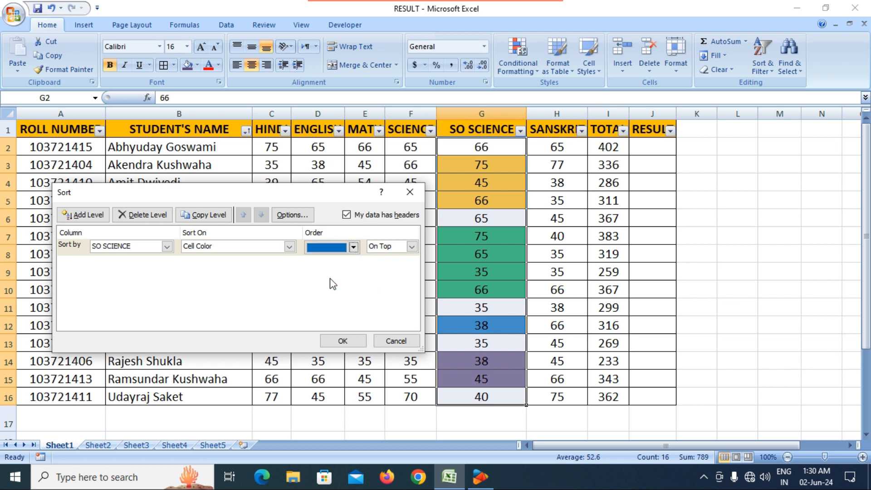
left_click(411, 246)
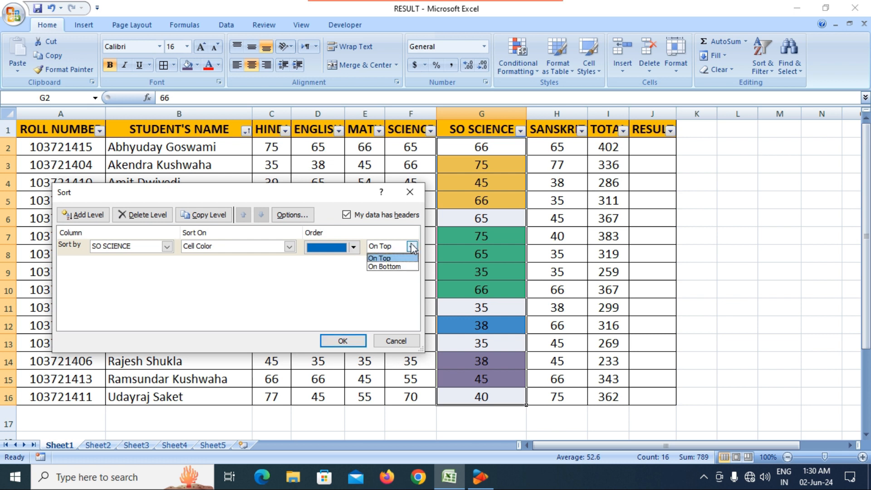
left_click(391, 257)
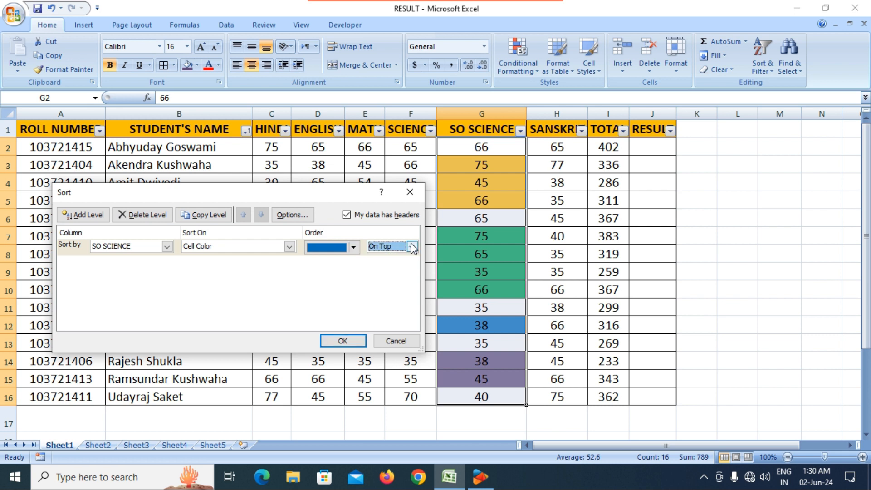
left_click(362, 343)
left_click(599, 302)
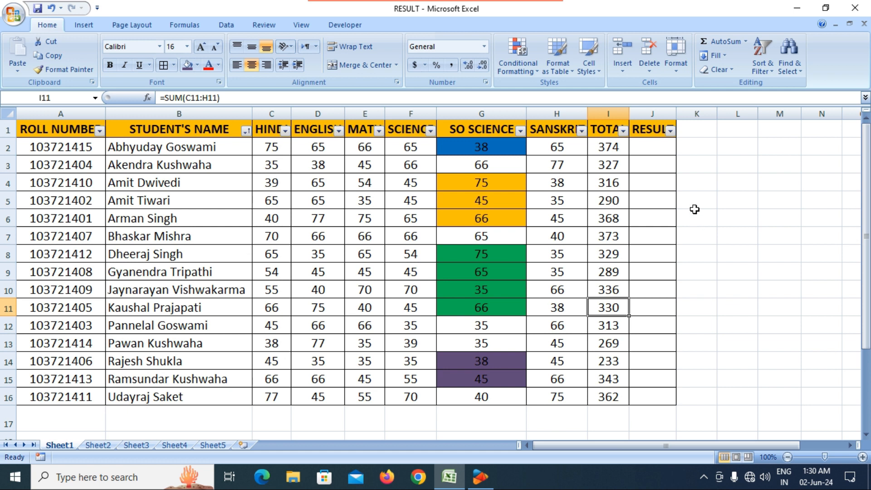
Turn the marks table's header filters off and back on.
left_click(771, 72)
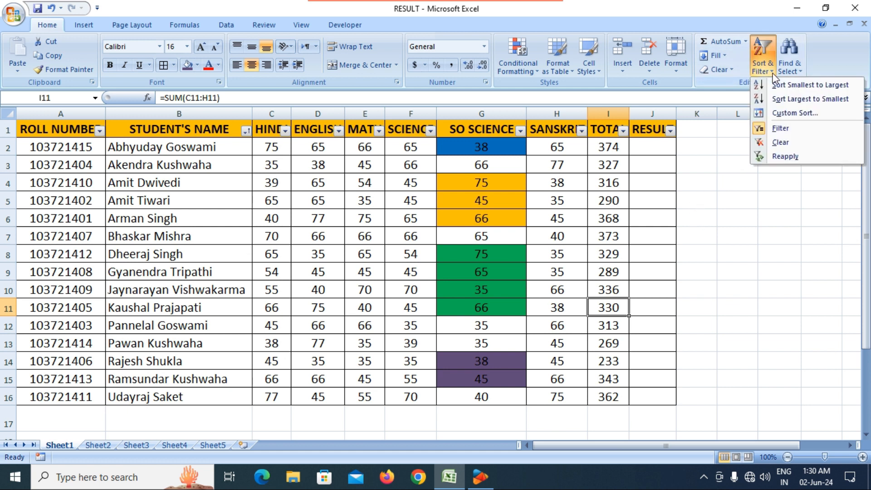
left_click(774, 131)
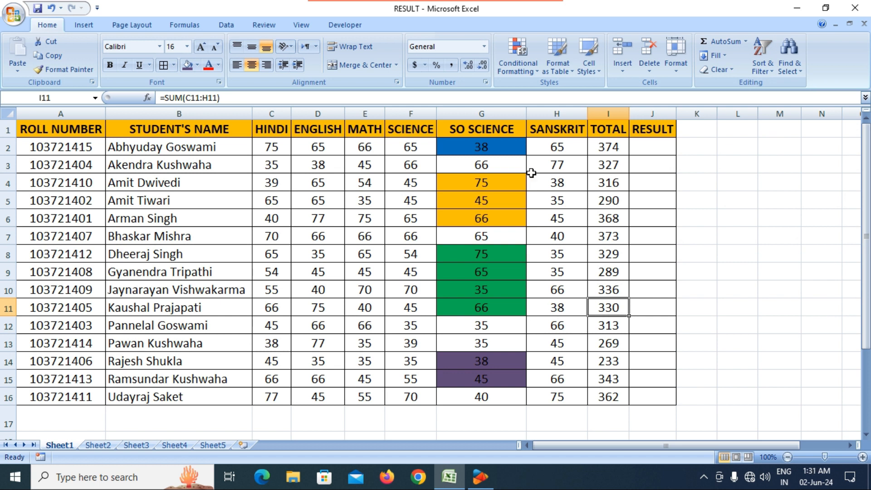
key("ctrl+shift+l")
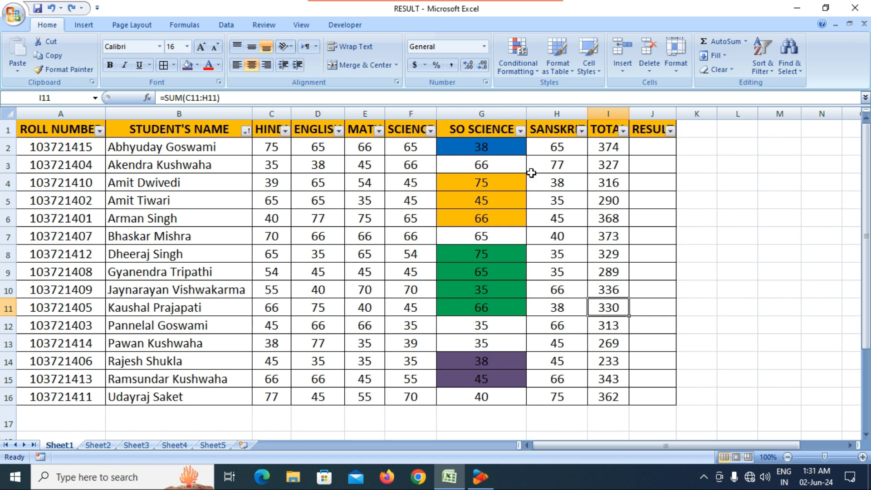
Filter the SO SCIENCE column by the green cell color.
left_click(520, 131)
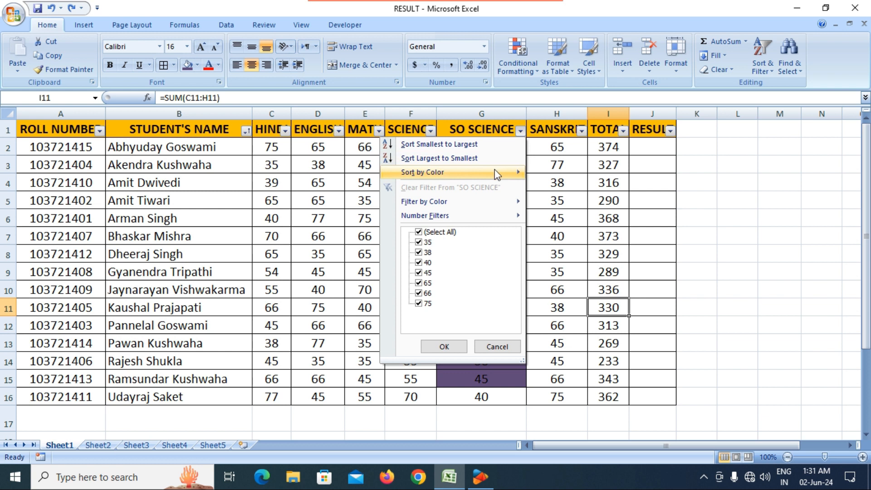
mouse_move(496, 173)
mouse_move(486, 199)
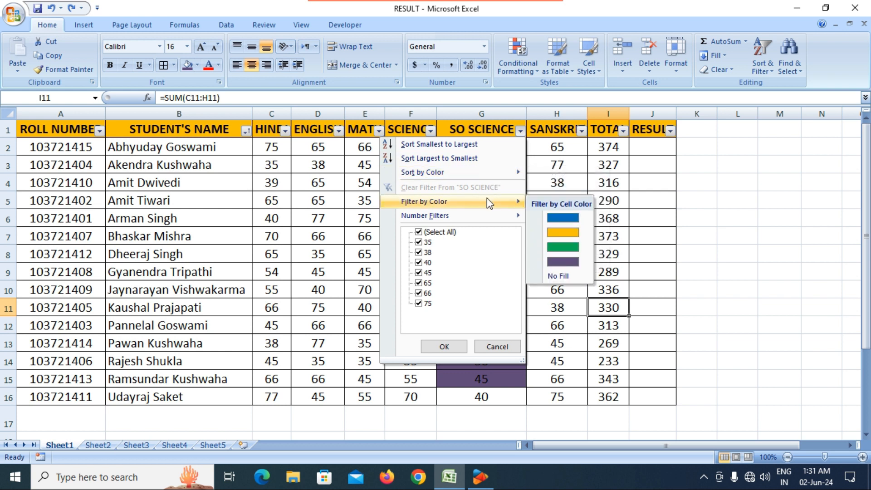
left_click(568, 246)
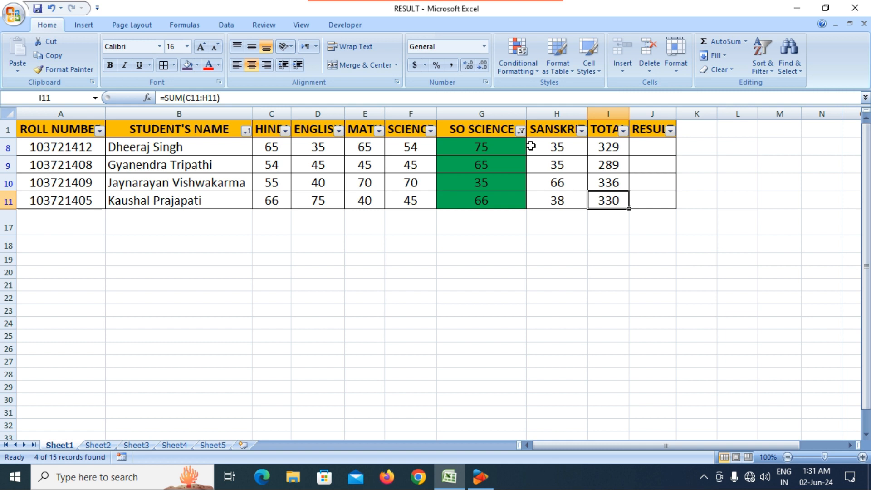
Select all values in the SO SCIENCE filter so every row of the table is shown again.
left_click(521, 131)
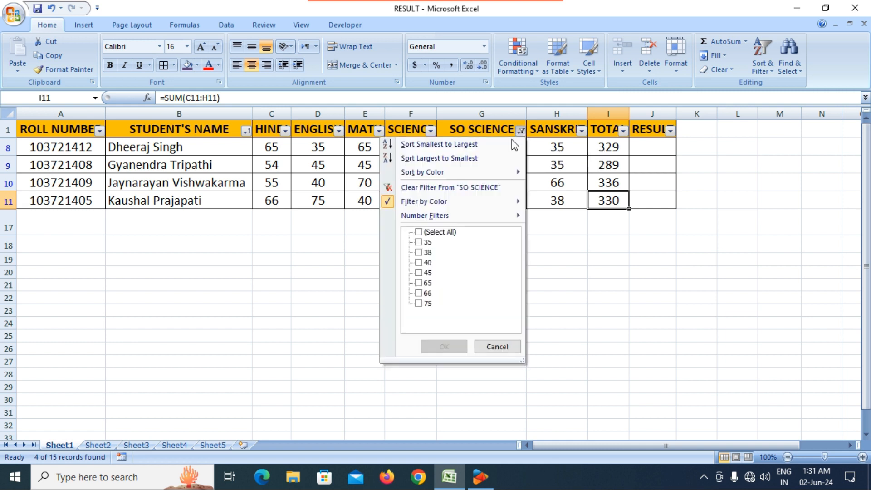
left_click(436, 232)
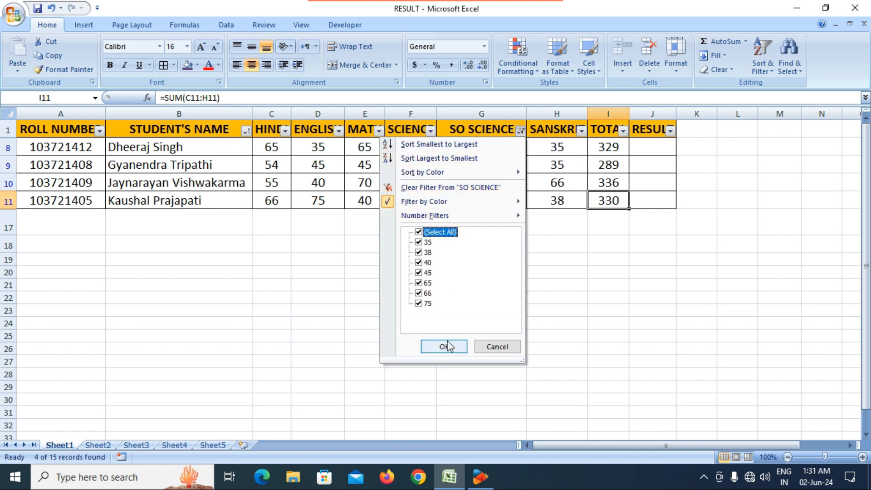
left_click(443, 346)
left_click(606, 252)
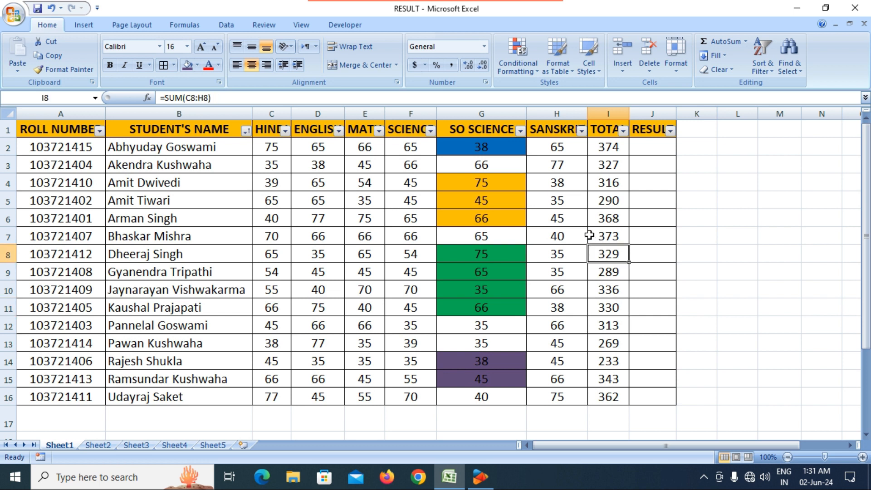
Select SO SCIENCE cells G2:G16 and clear the table's filter and sort state.
left_click(769, 73)
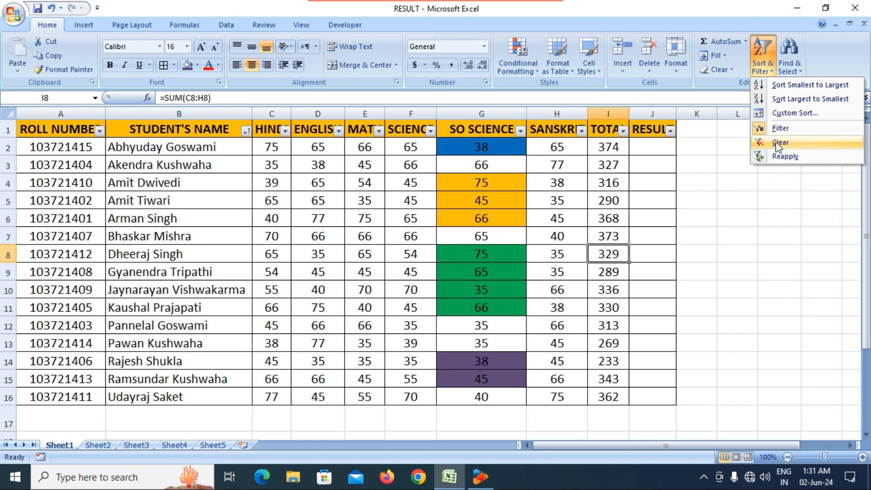
left_click(543, 210)
left_click_drag(494, 142, 486, 395)
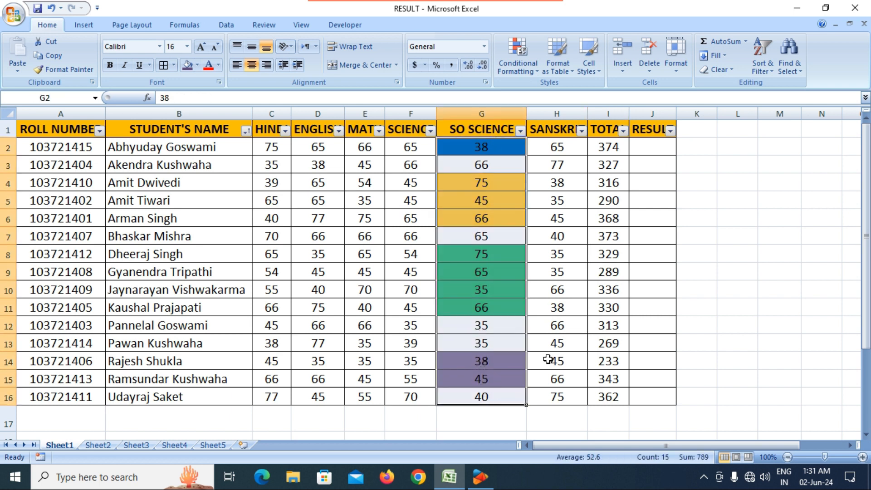
left_click(771, 68)
left_click(779, 144)
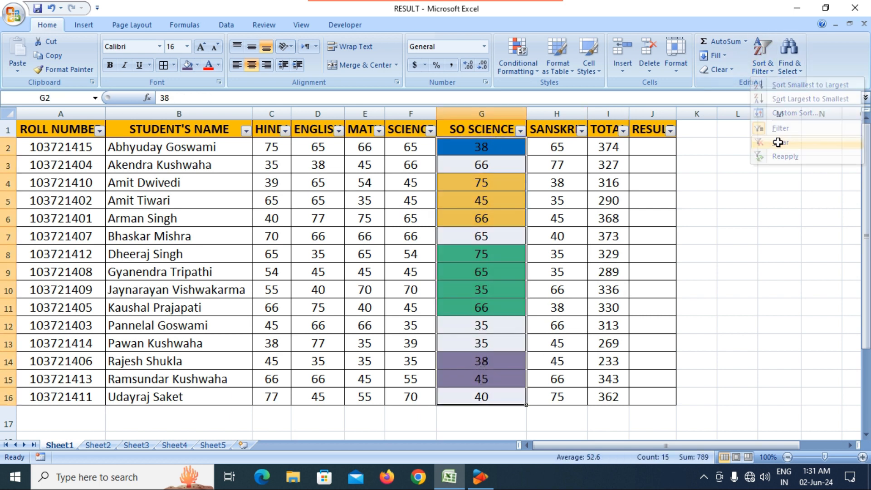
left_click(766, 66)
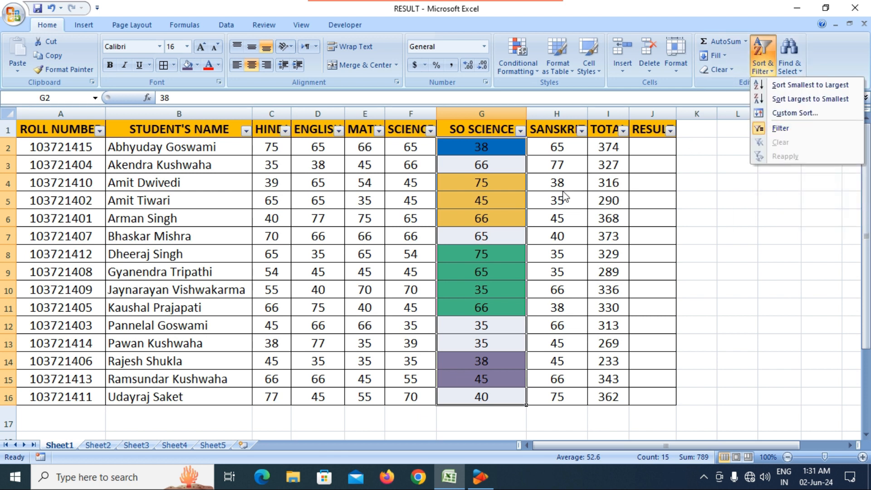
left_click(521, 163)
left_click(511, 146)
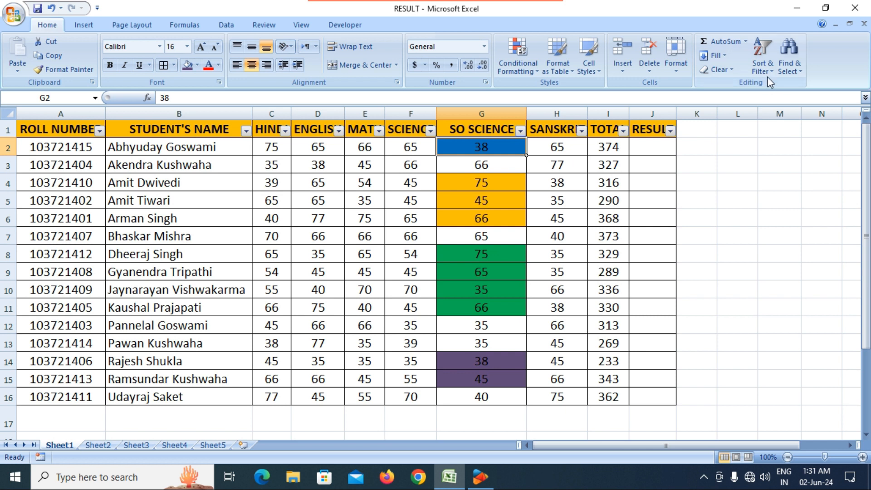
left_click(764, 64)
left_click(500, 154)
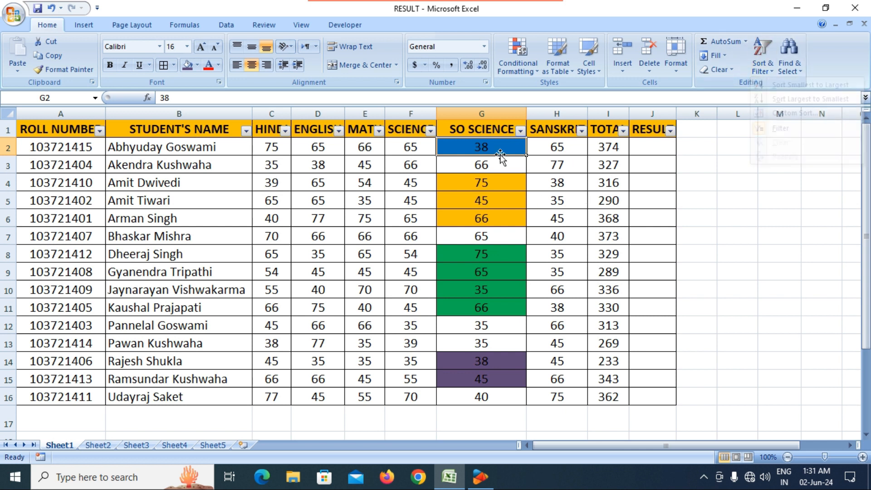
left_click(499, 130)
left_click(764, 72)
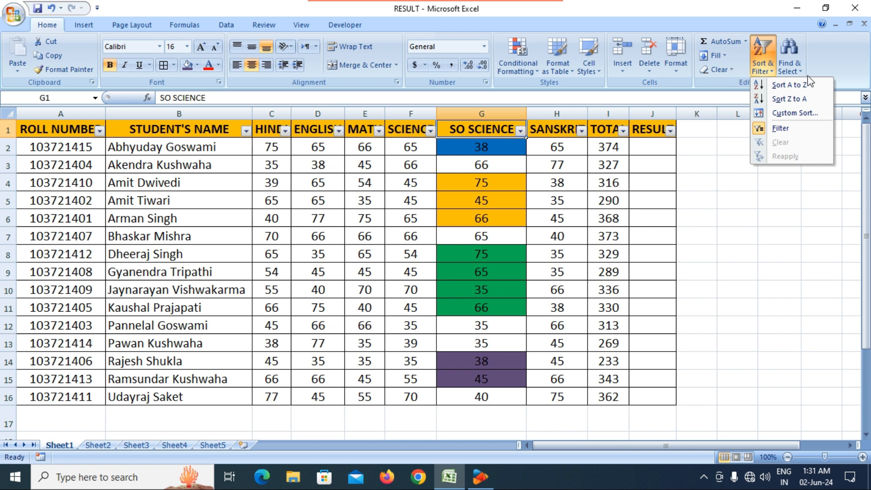
left_click(841, 62)
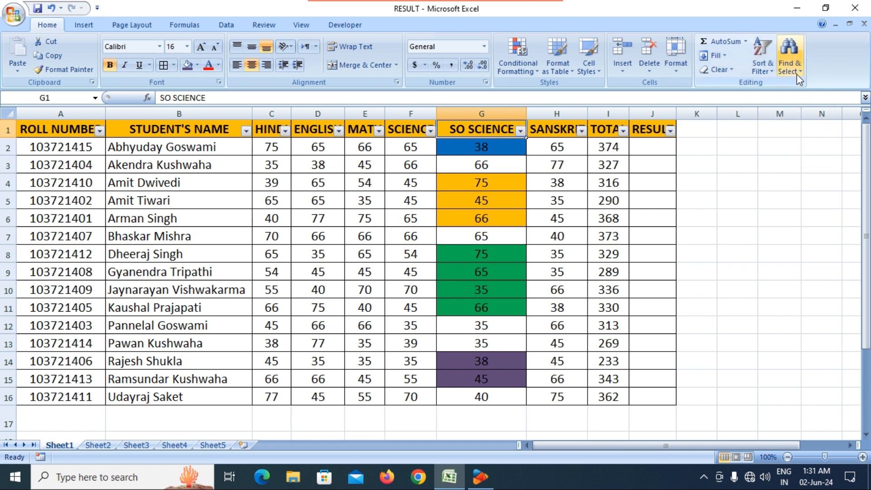
Open the Find & Select commands.
left_click(795, 75)
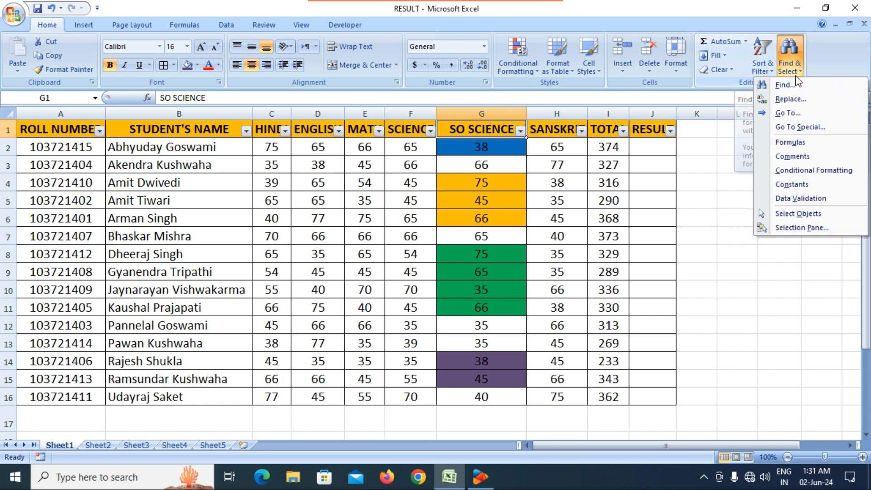